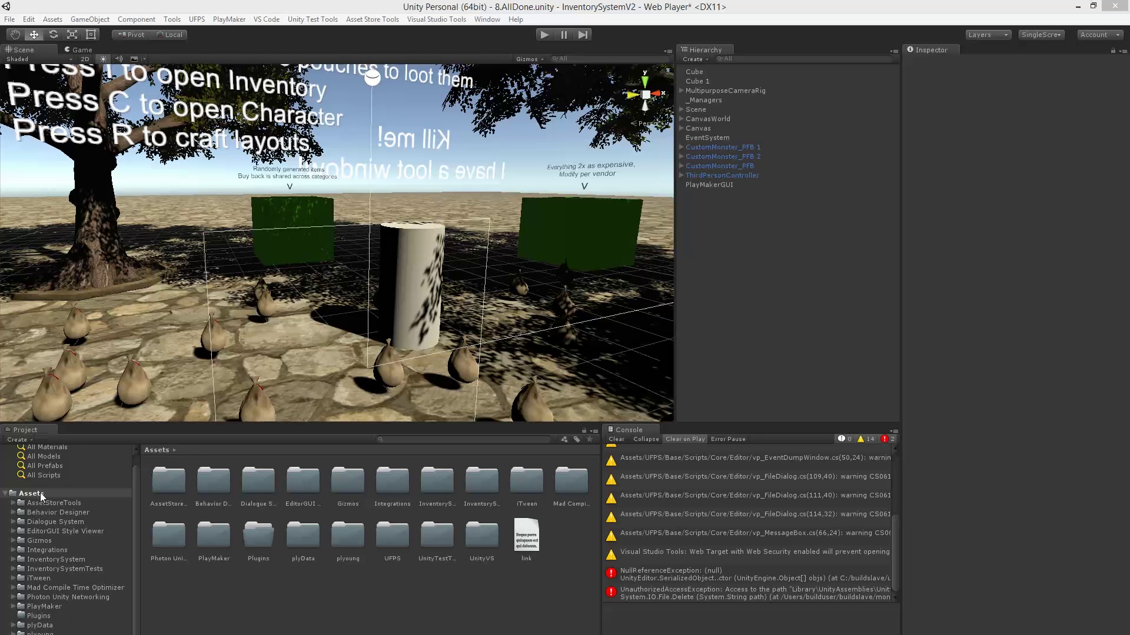
# - Create a folder named InventoryProTutorials in the project's Assets folder
pyautogui.rightClick(41, 494)
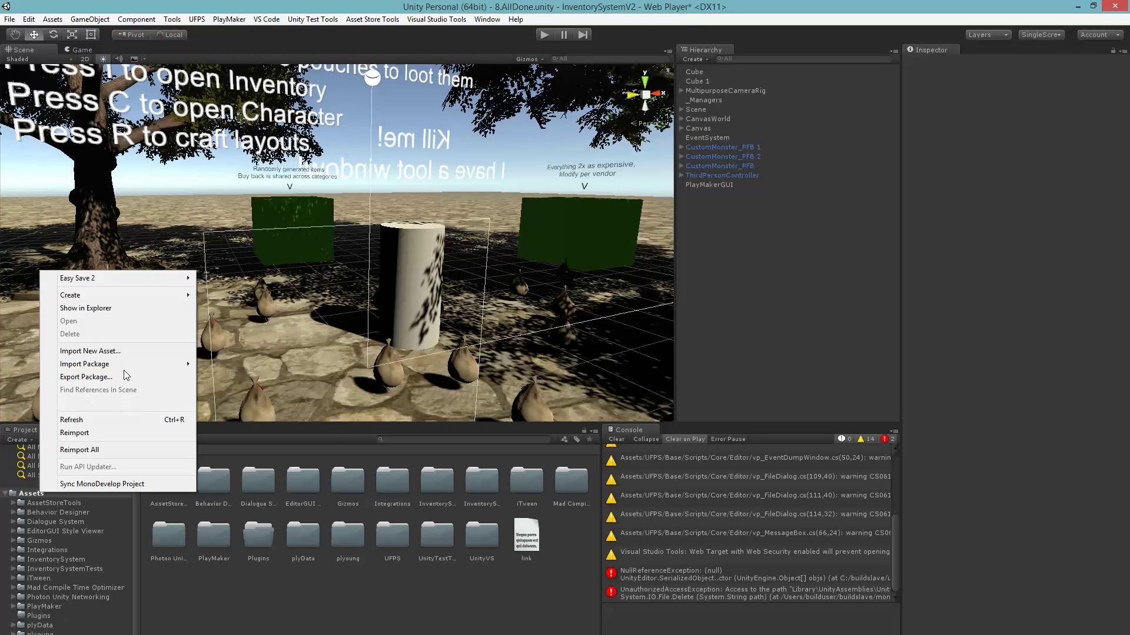
pyautogui.moveTo(108, 298)
pyautogui.click(229, 326)
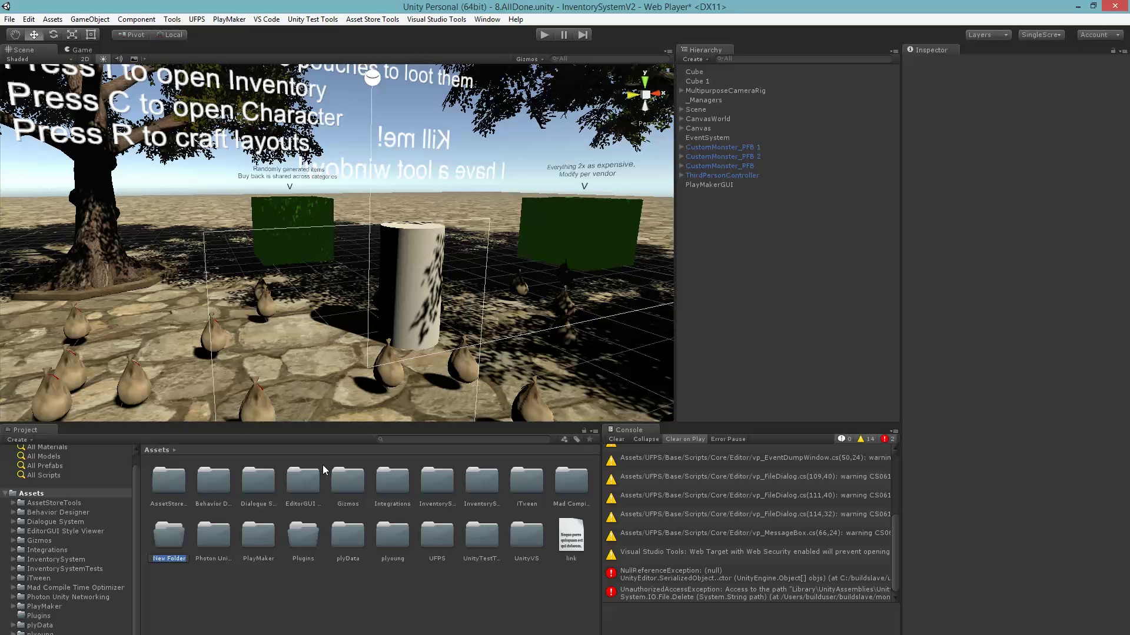
pyautogui.write('InventoryProTutr')
pyautogui.press('BackSpace')
pyautogui.write('orials')
pyautogui.press('Return')
# - Open the InventoryProTutorials folder and create a subfolder named Items in it
pyautogui.doubleClick(430, 481)
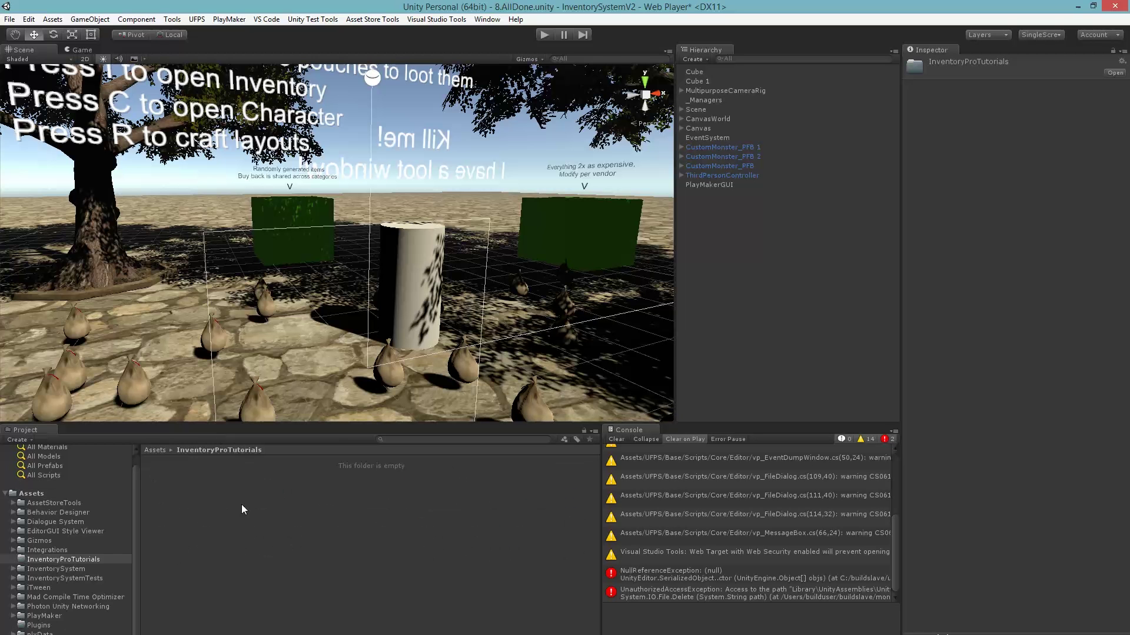
pyautogui.rightClick(177, 489)
pyautogui.moveTo(221, 294)
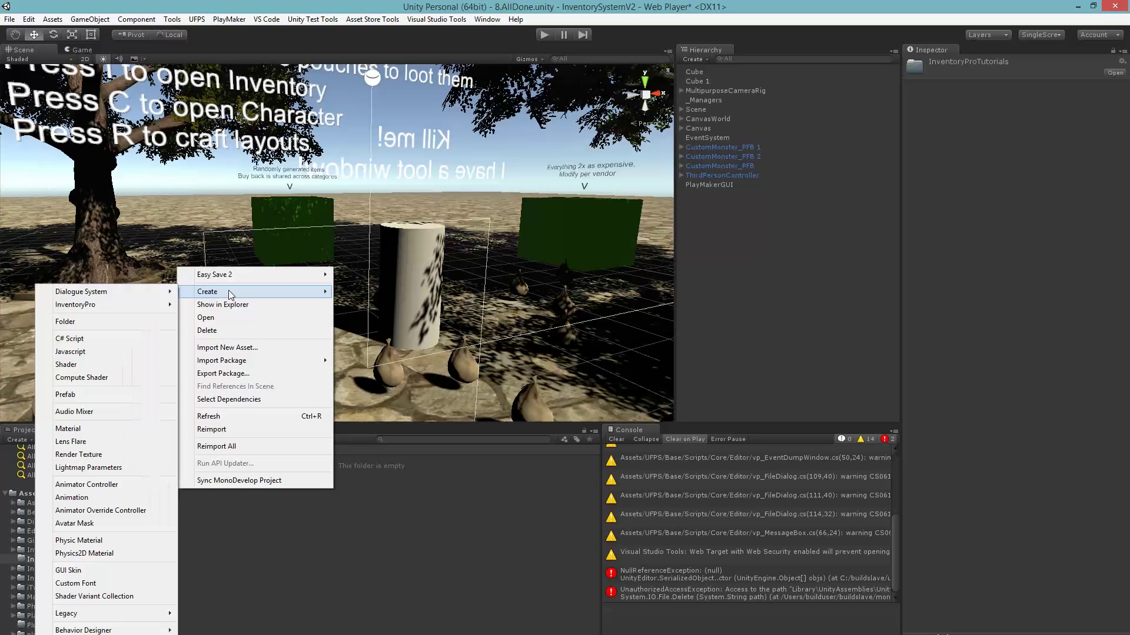
pyautogui.click(70, 321)
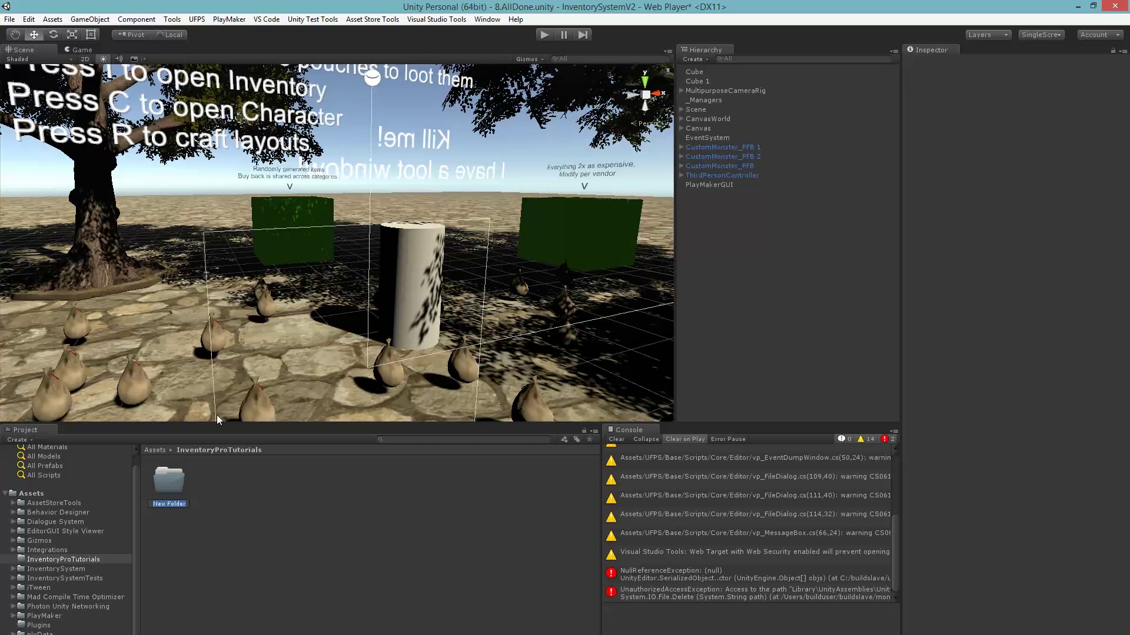
pyautogui.write('Items')
pyautogui.press('Return')
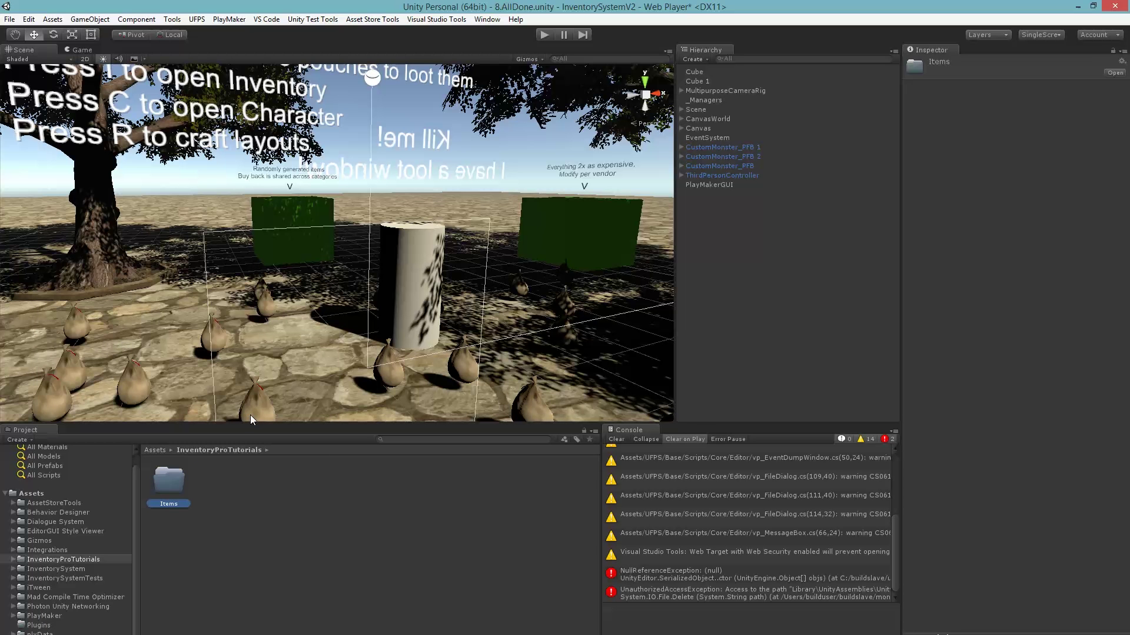
pyautogui.click(254, 486)
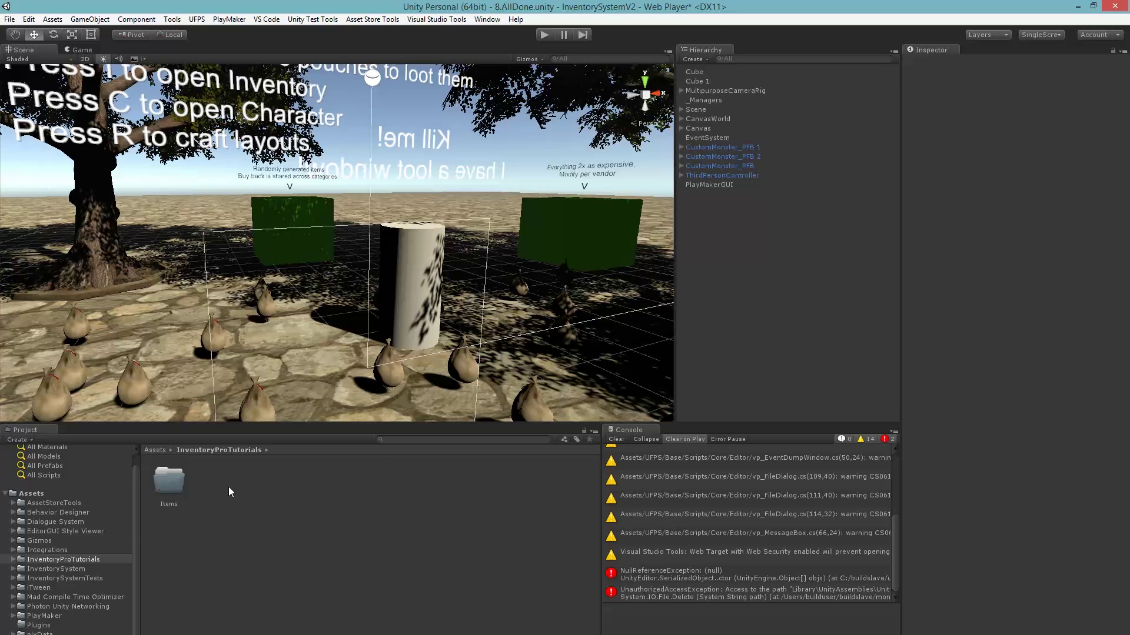
pyautogui.rightClick(229, 487)
pyautogui.moveTo(238, 294)
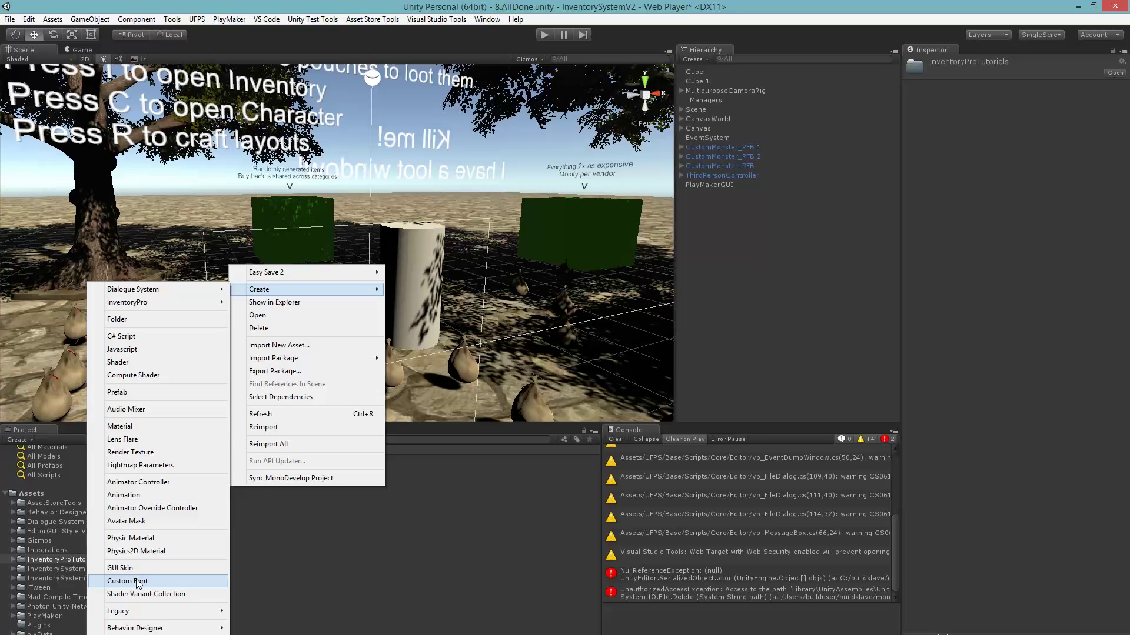
pyautogui.click(341, 580)
# - Start a new scene without saving the changes to 8.AllDone, and save it as Scene1 in the InventoryProTutorials folder
pyautogui.hotkey('ctrl', 'n')
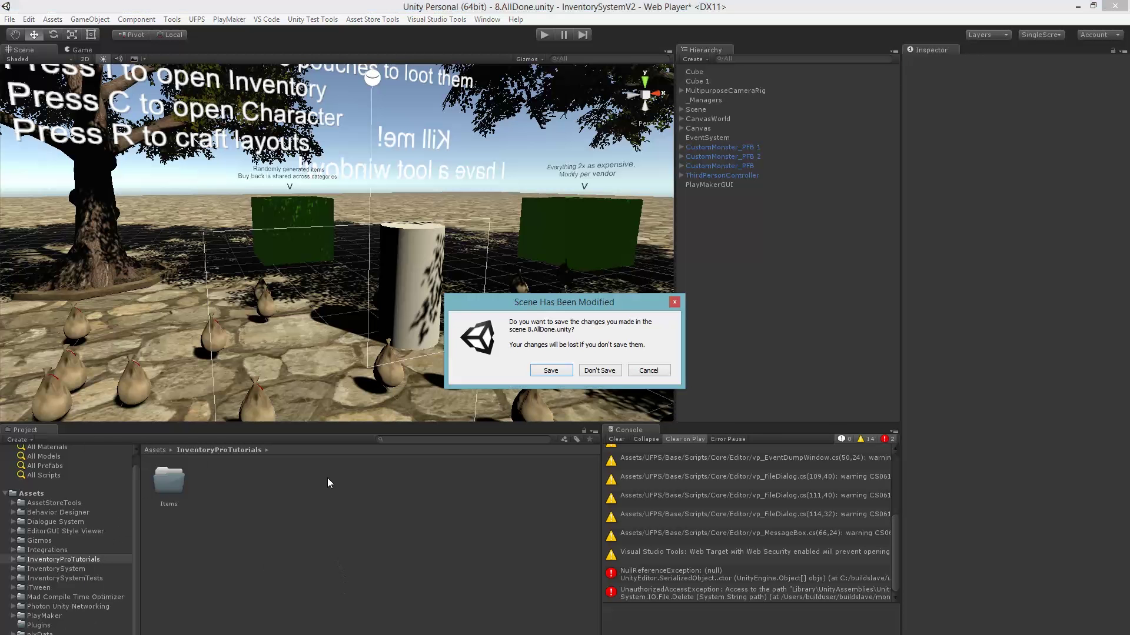
pyautogui.click(599, 370)
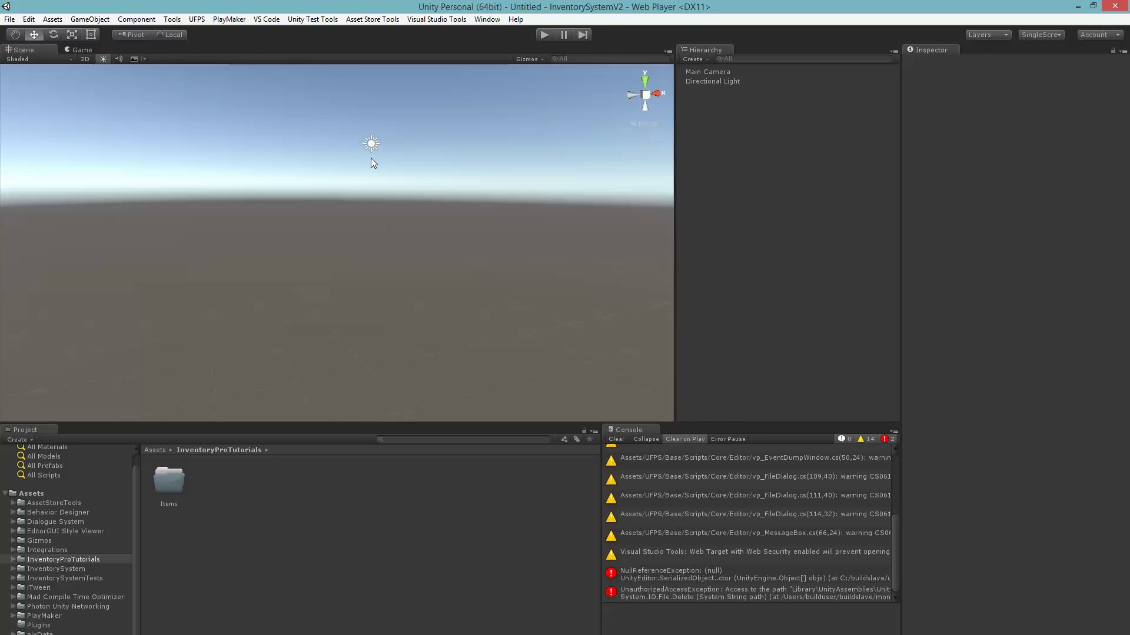
pyautogui.hotkey('ctrl', 's')
pyautogui.doubleClick(170, 183)
pyautogui.click(144, 317)
pyautogui.write('Scene1')
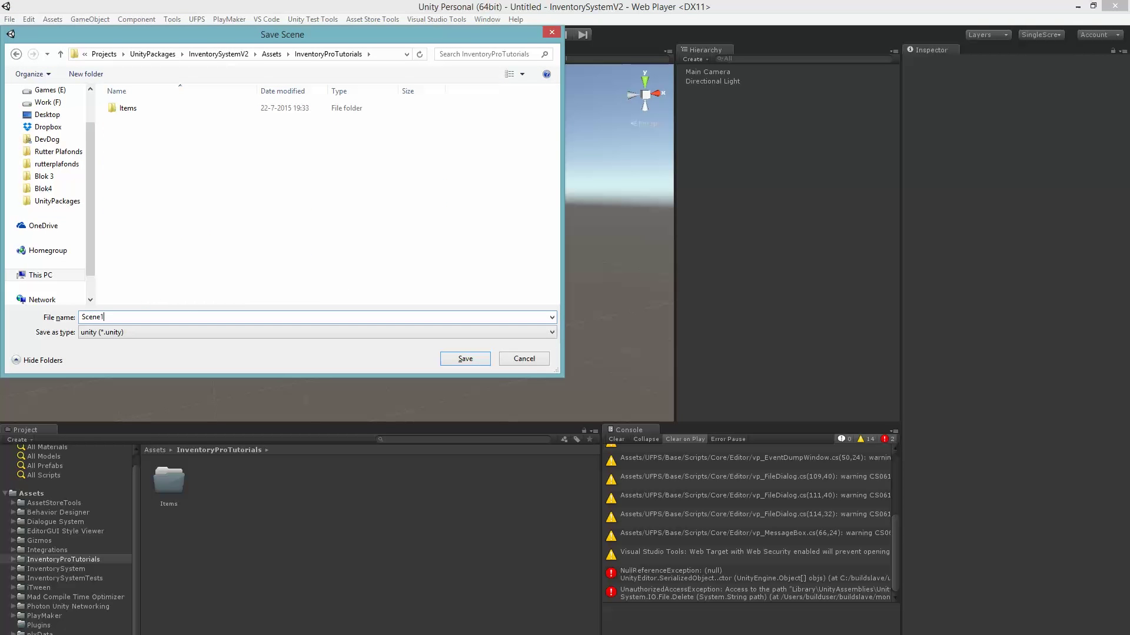
pyautogui.press('Return')
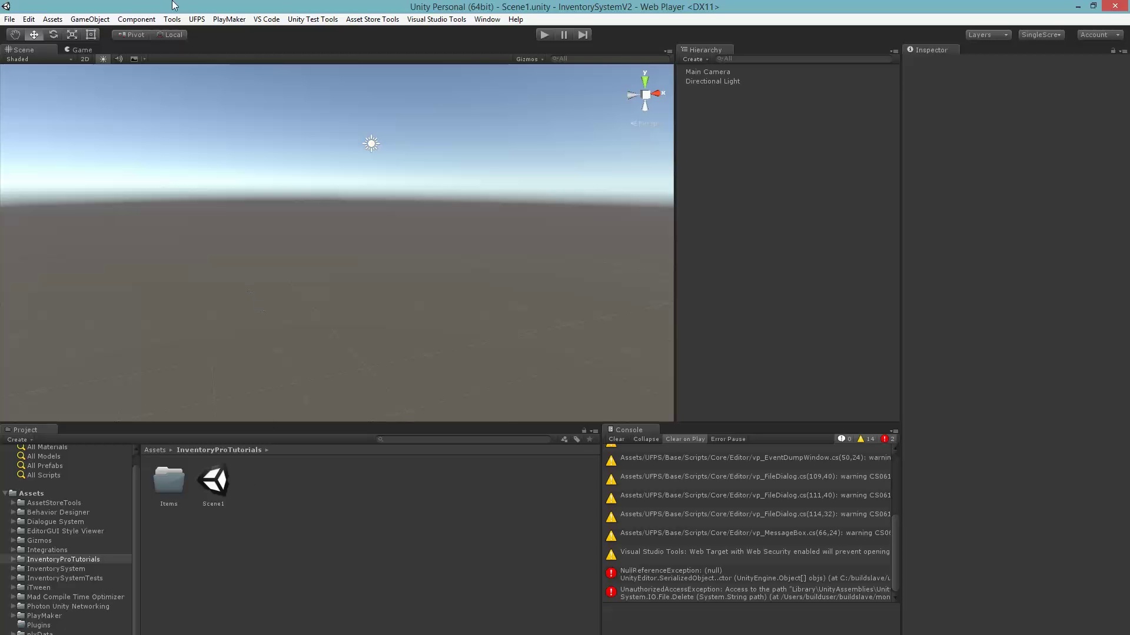
# - Open the Inventory Pro setup wizard and apply its fix for the missing managers object
pyautogui.click(172, 19)
pyautogui.moveTo(170, 33)
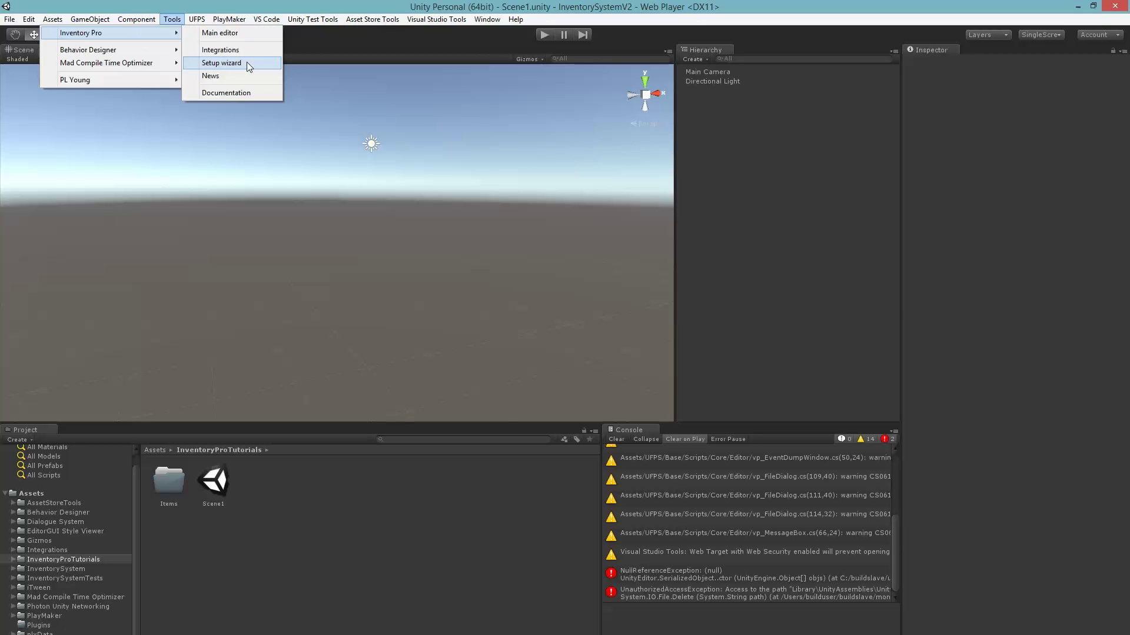
pyautogui.click(247, 64)
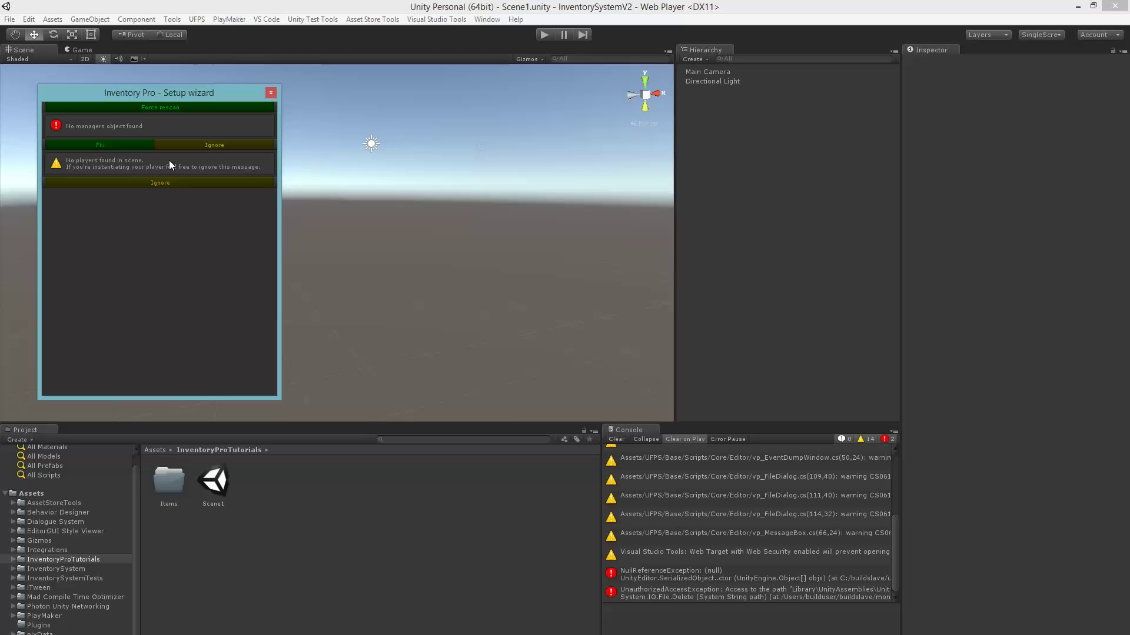
pyautogui.click(90, 147)
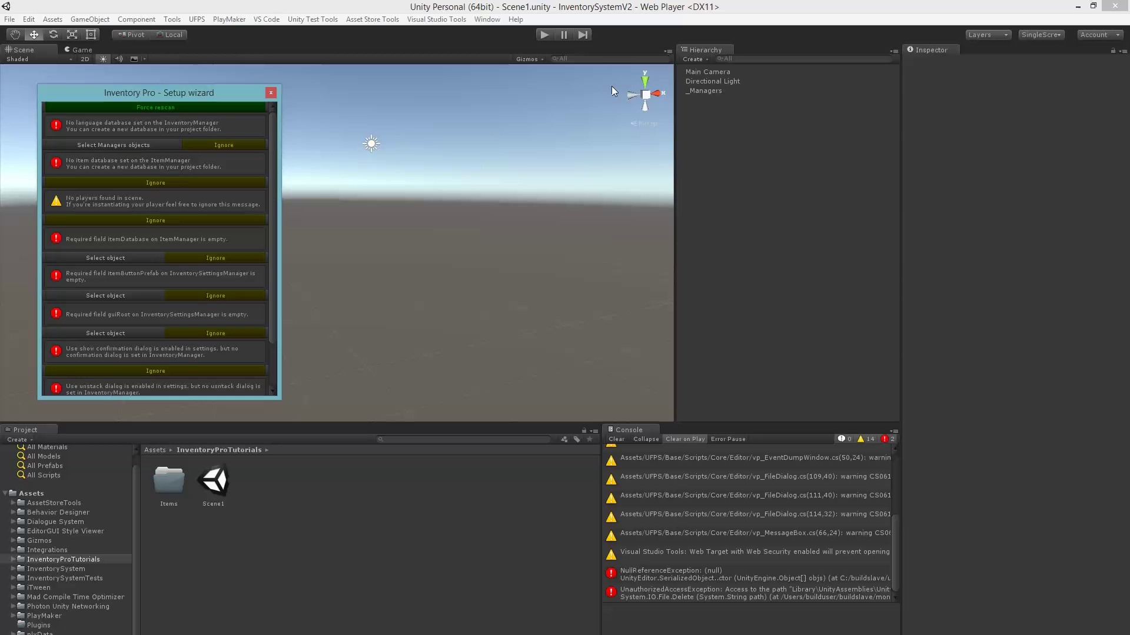
# - Examine the manager components on the _Managers object, collapsing Inventory Settings Manager to see the ones below it
pyautogui.click(703, 92)
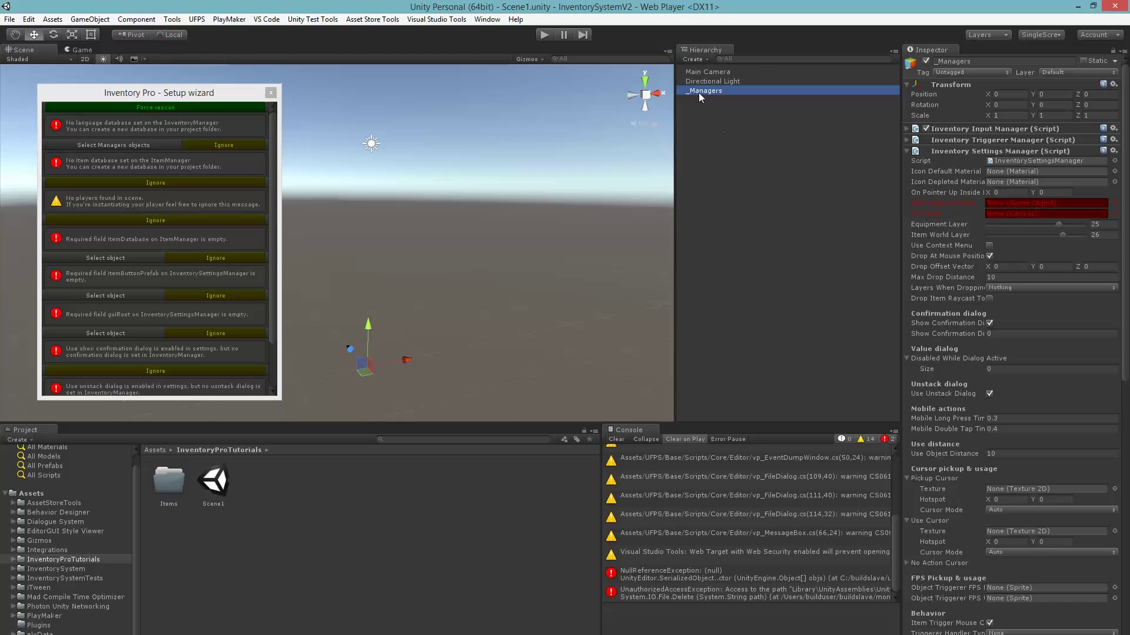
pyautogui.moveTo(897, 167); pyautogui.dragTo(885, 172)
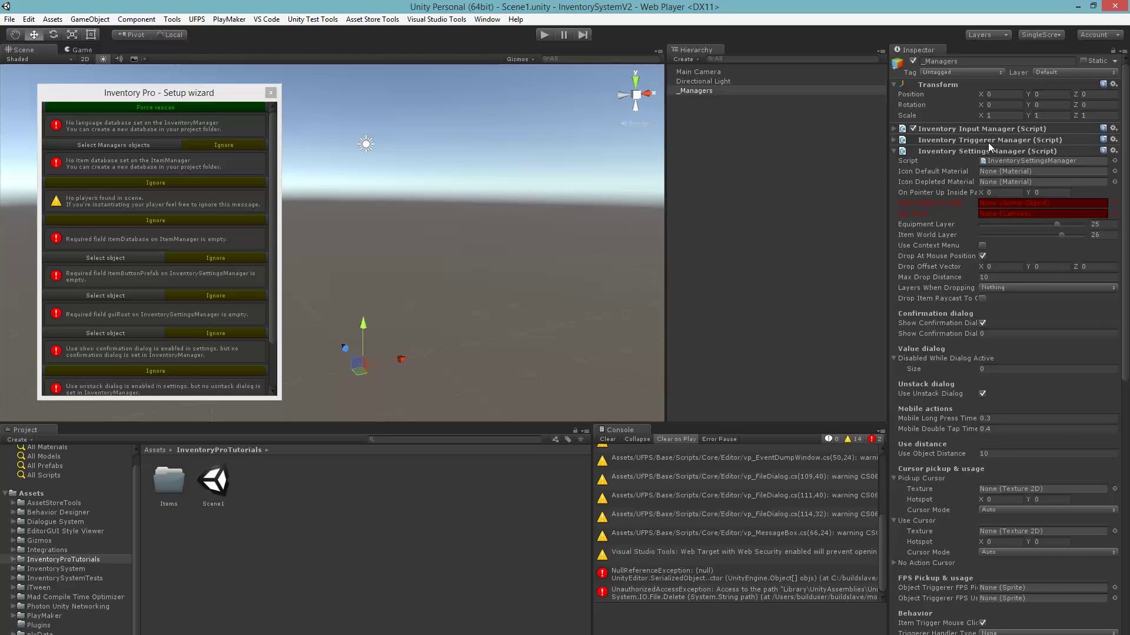
pyautogui.click(987, 150)
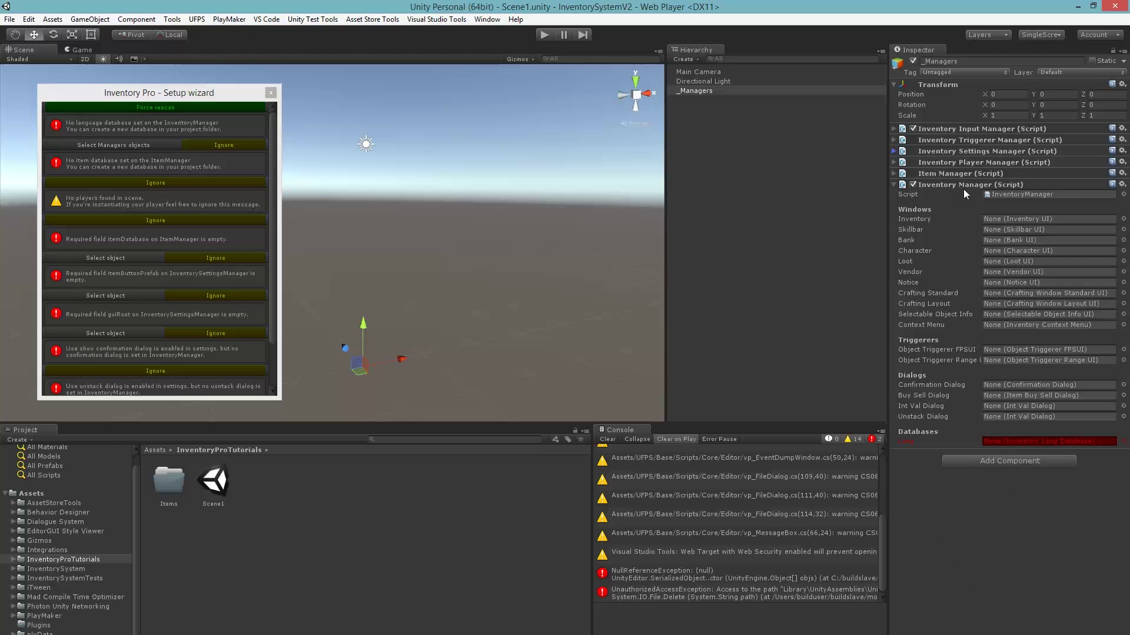
pyautogui.moveTo(119, 97); pyautogui.dragTo(159, 93)
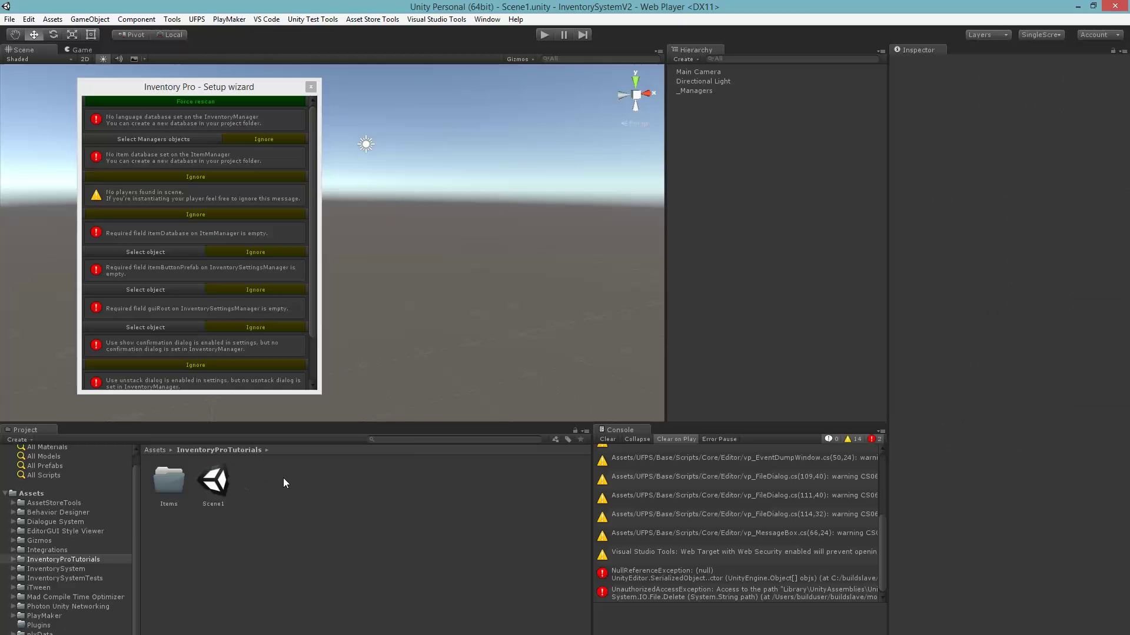
# - Create an InventoryPro item database in the InventoryProTutorials folder
pyautogui.rightClick(257, 481)
pyautogui.moveTo(306, 283)
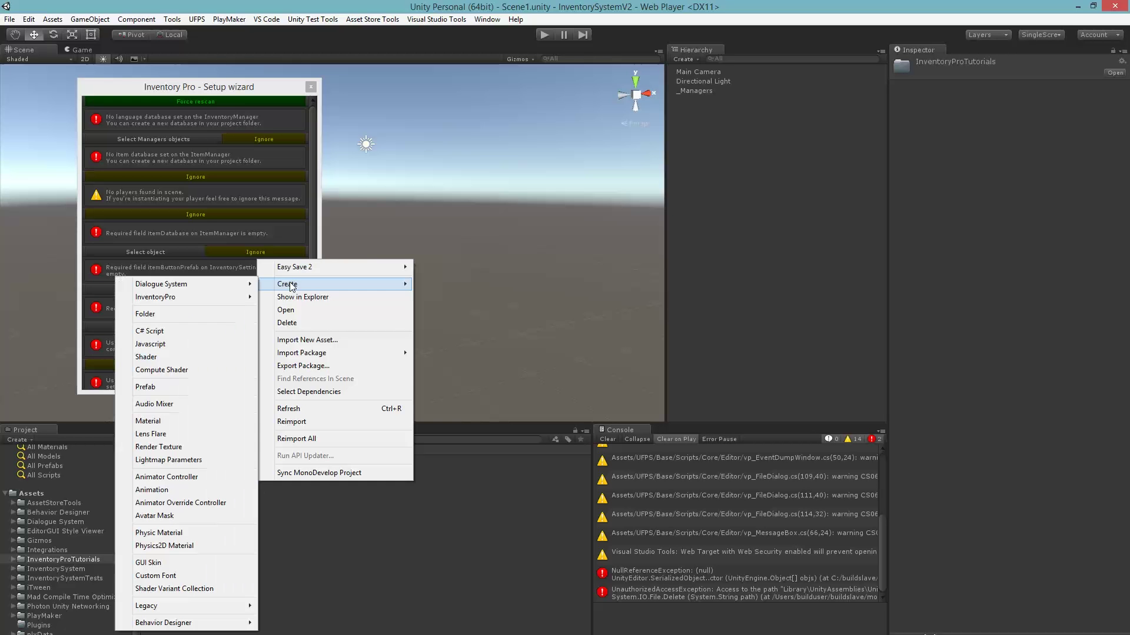
pyautogui.moveTo(177, 297)
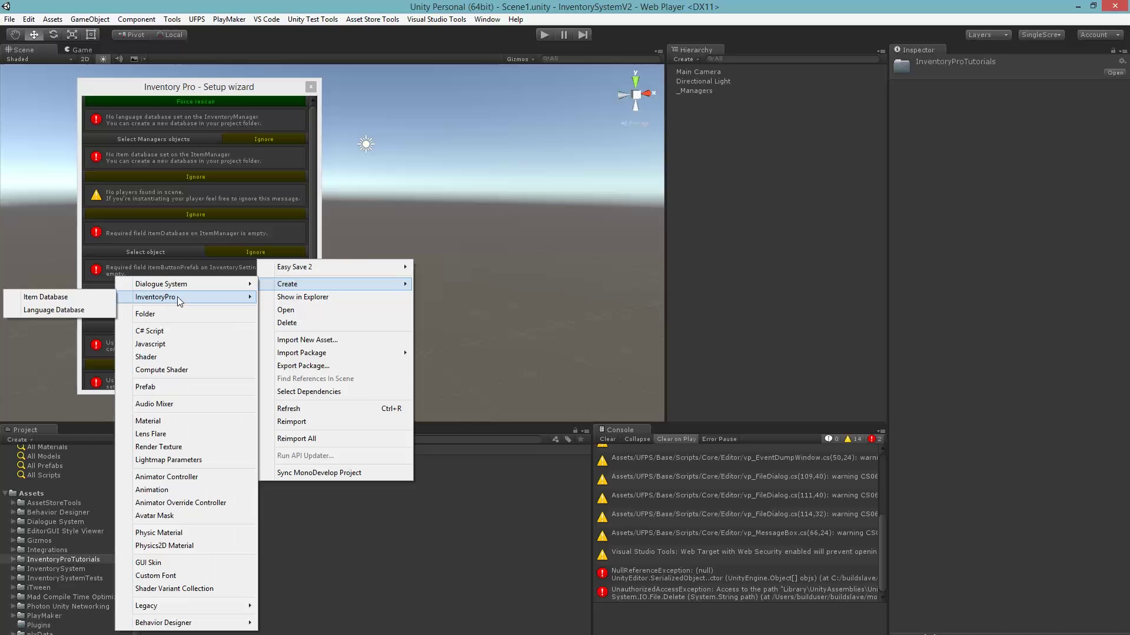
pyautogui.click(37, 298)
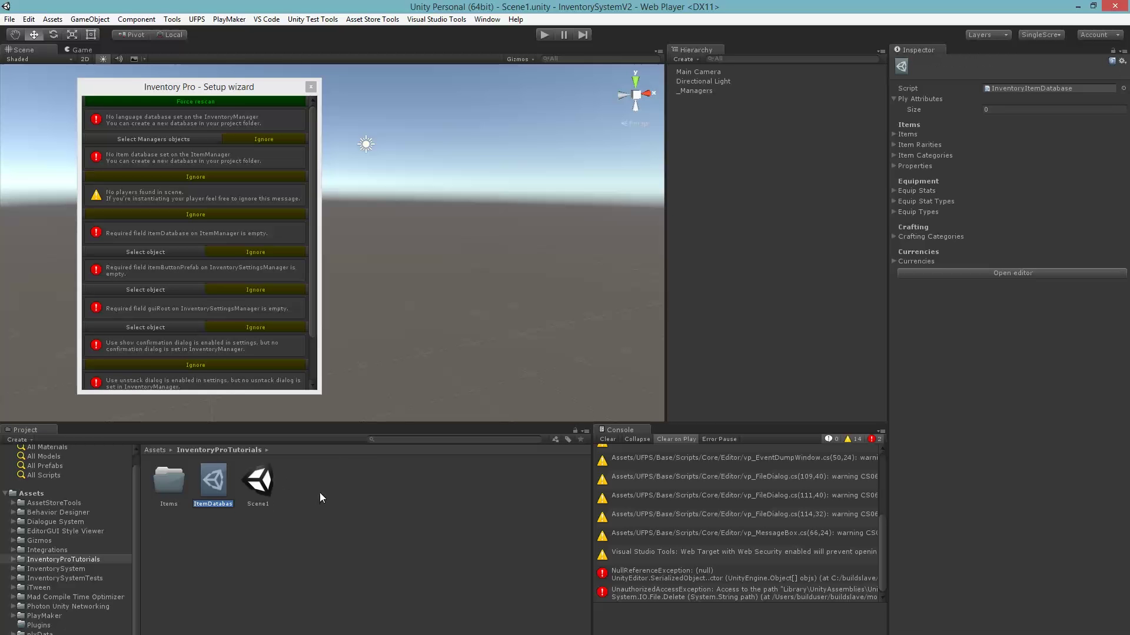
# - Create an InventoryPro language database in the InventoryProTutorials folder
pyautogui.rightClick(306, 475)
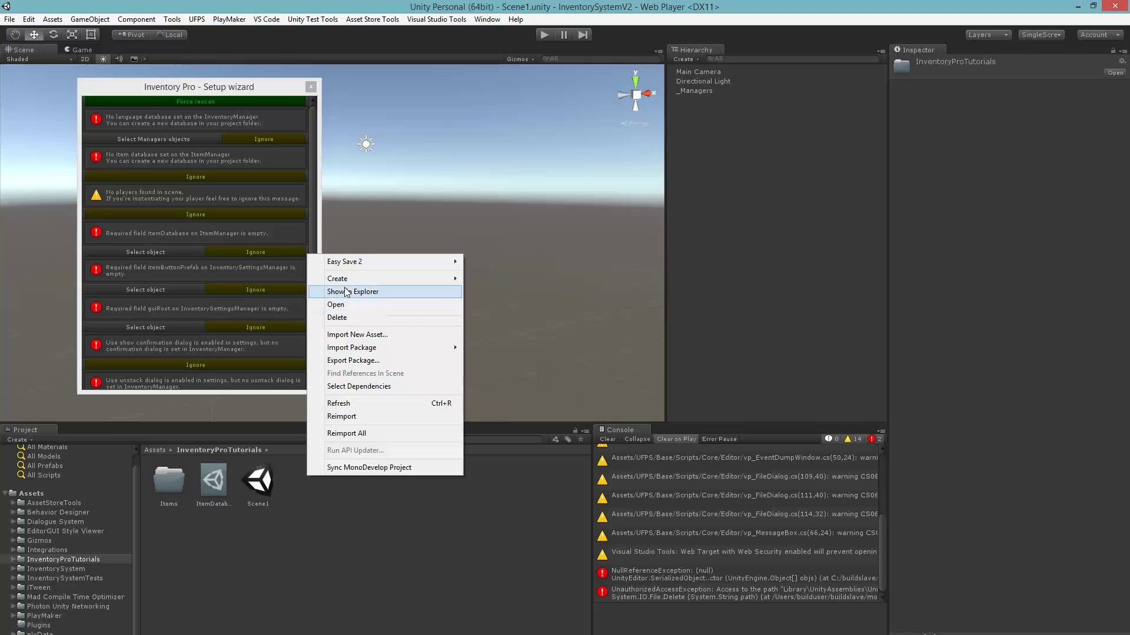
pyautogui.moveTo(347, 283)
pyautogui.moveTo(207, 293)
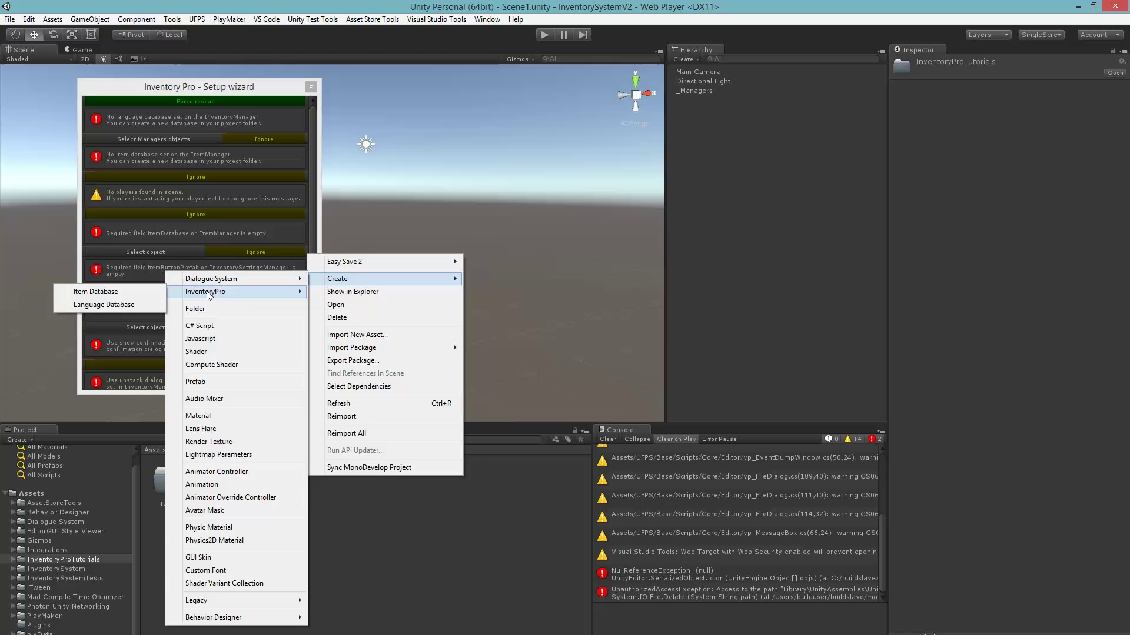
pyautogui.click(104, 305)
pyautogui.click(206, 488)
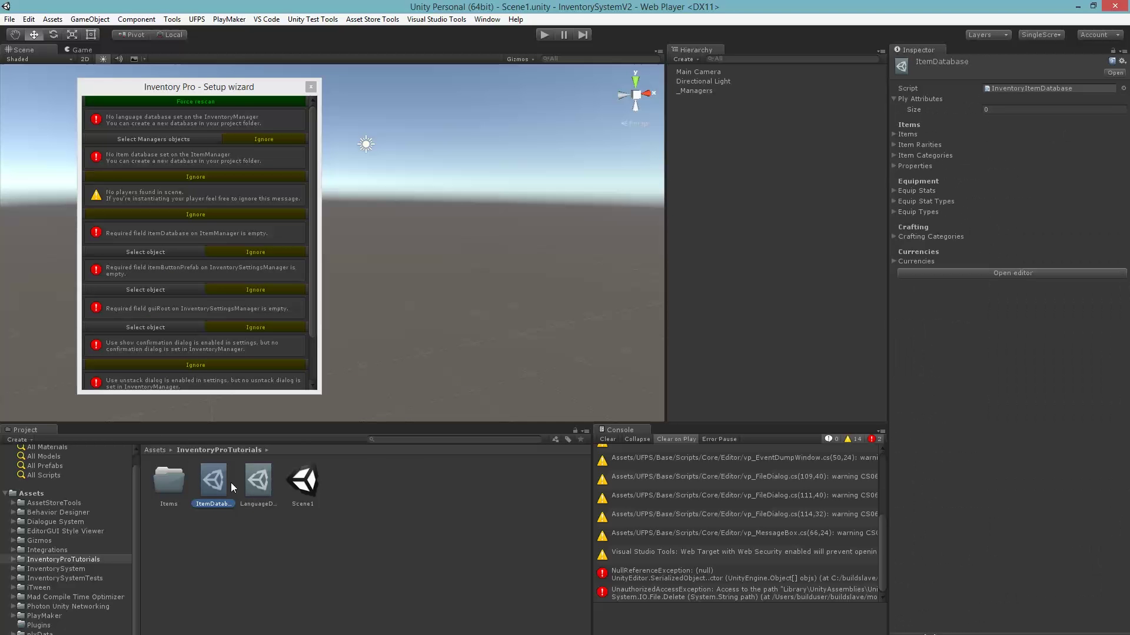
# - On _Managers, assign LanguageDatabase to the Inventory Manager's Lang field and ItemDatabase to the Item Manager's Item Database field
pyautogui.click(697, 91)
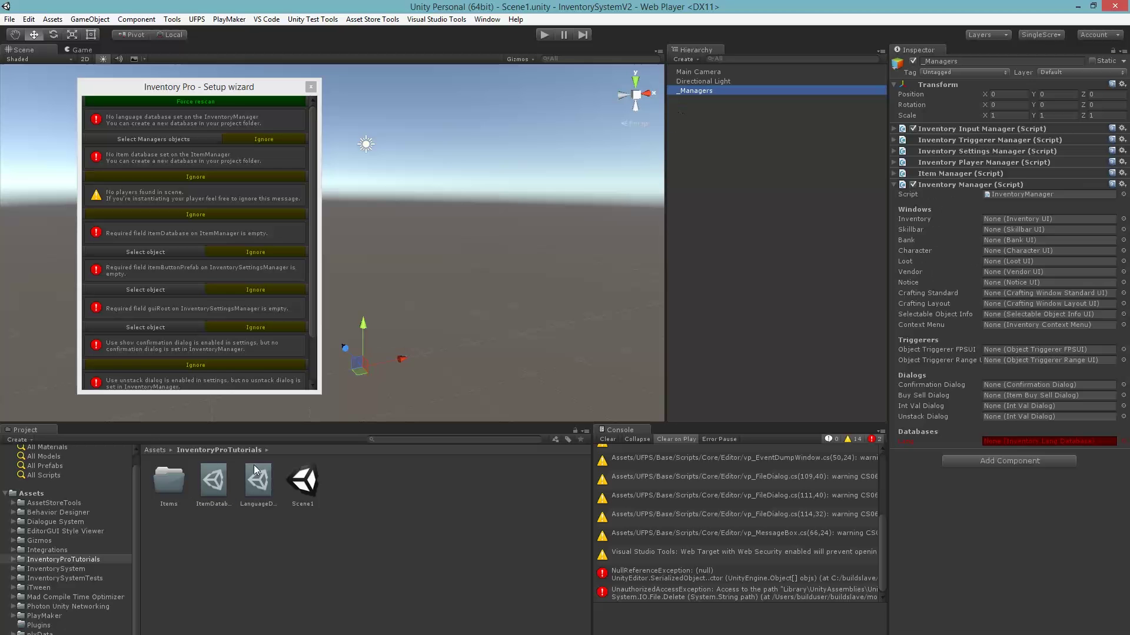
pyautogui.click(909, 442)
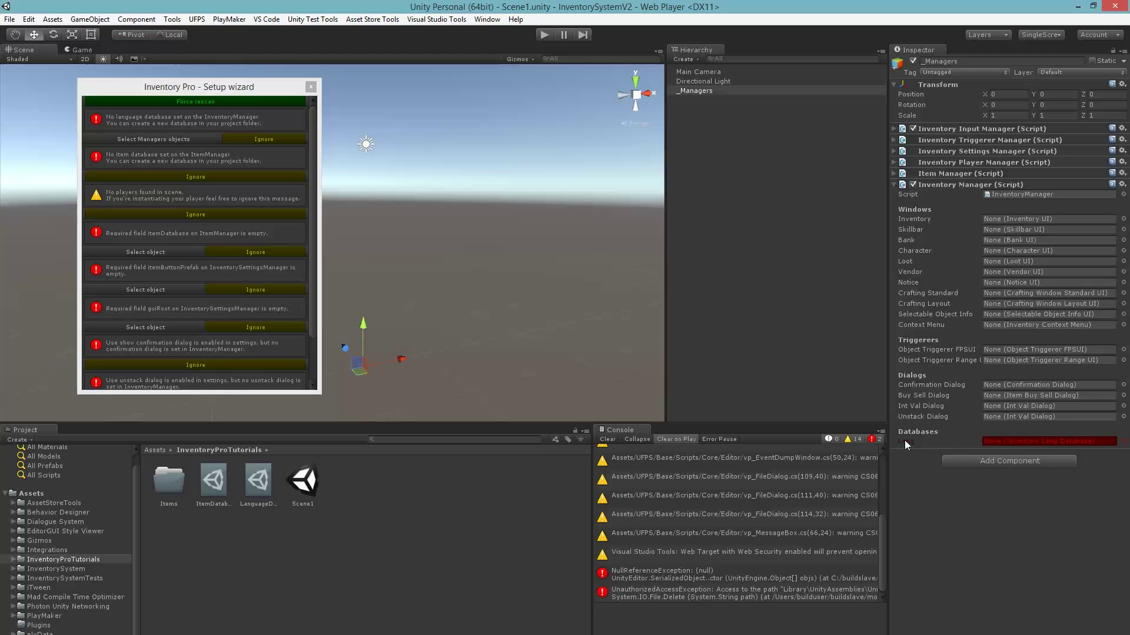
pyautogui.moveTo(243, 488); pyautogui.dragTo(1047, 441)
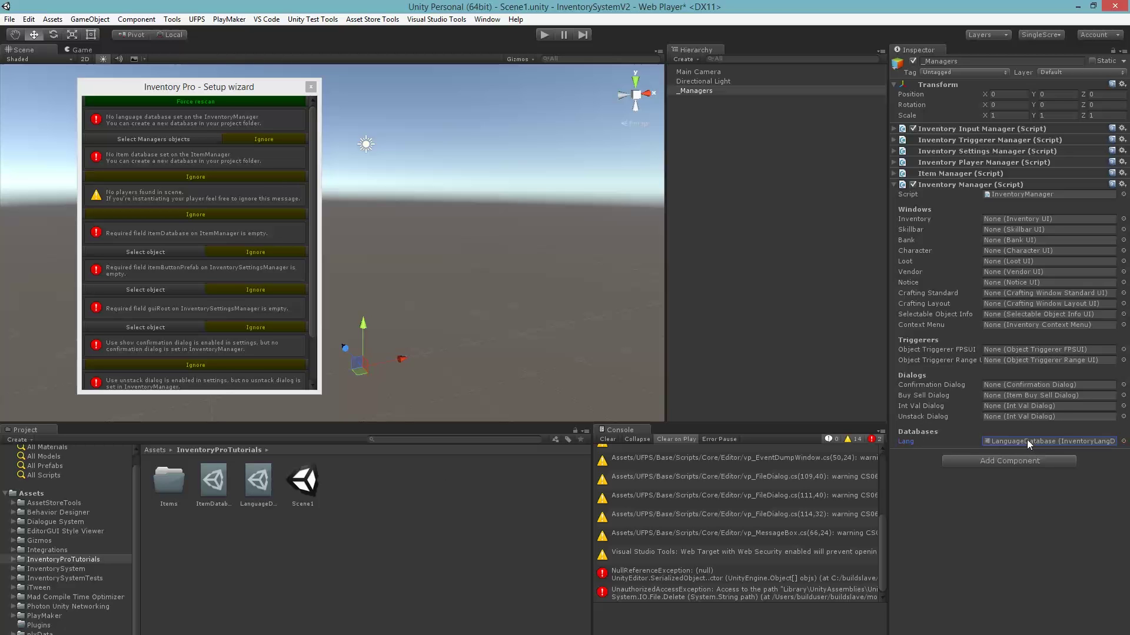
pyautogui.click(961, 174)
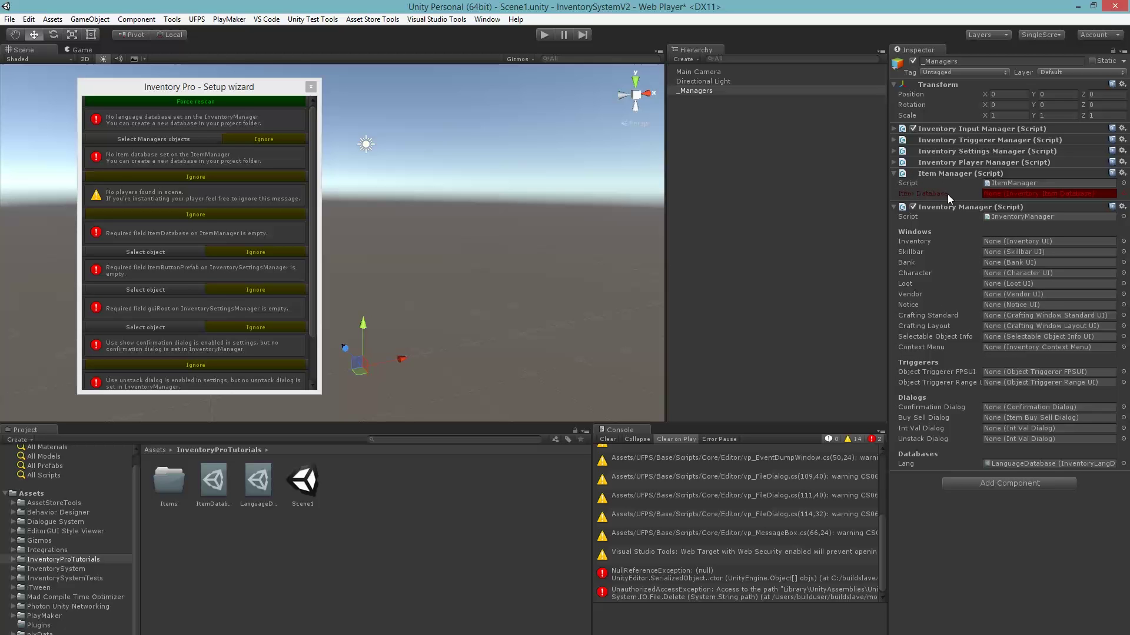
pyautogui.moveTo(227, 487); pyautogui.dragTo(1022, 196)
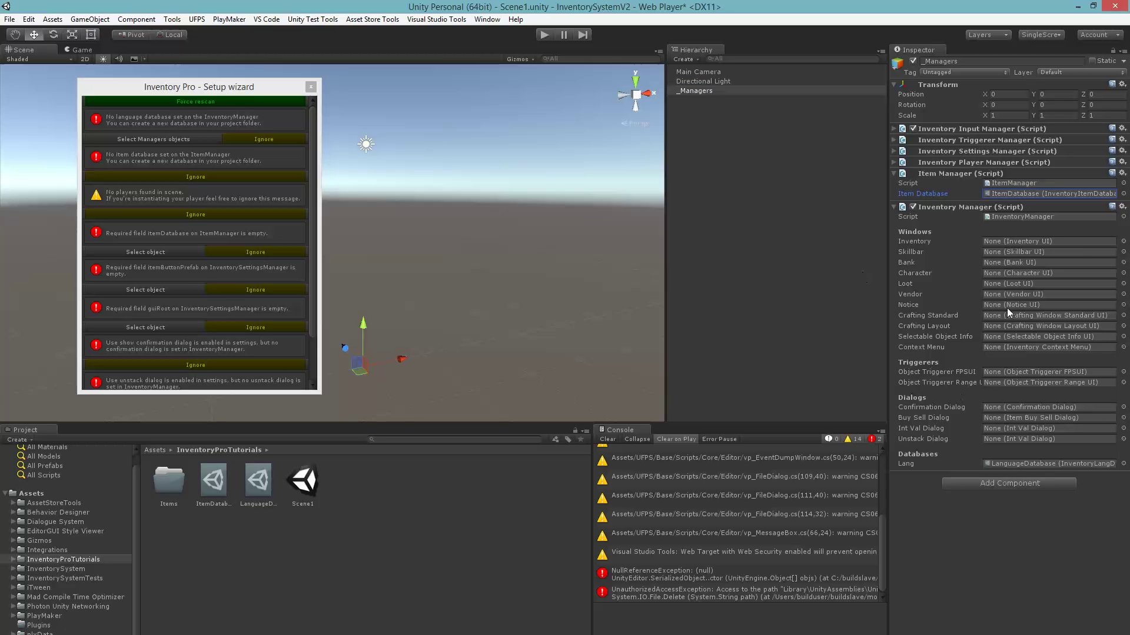
# - Force a rescan of the scene in the setup wizard and move the wizard window aside
pyautogui.click(183, 103)
pyautogui.click(183, 101)
pyautogui.moveTo(218, 86); pyautogui.dragTo(178, 89)
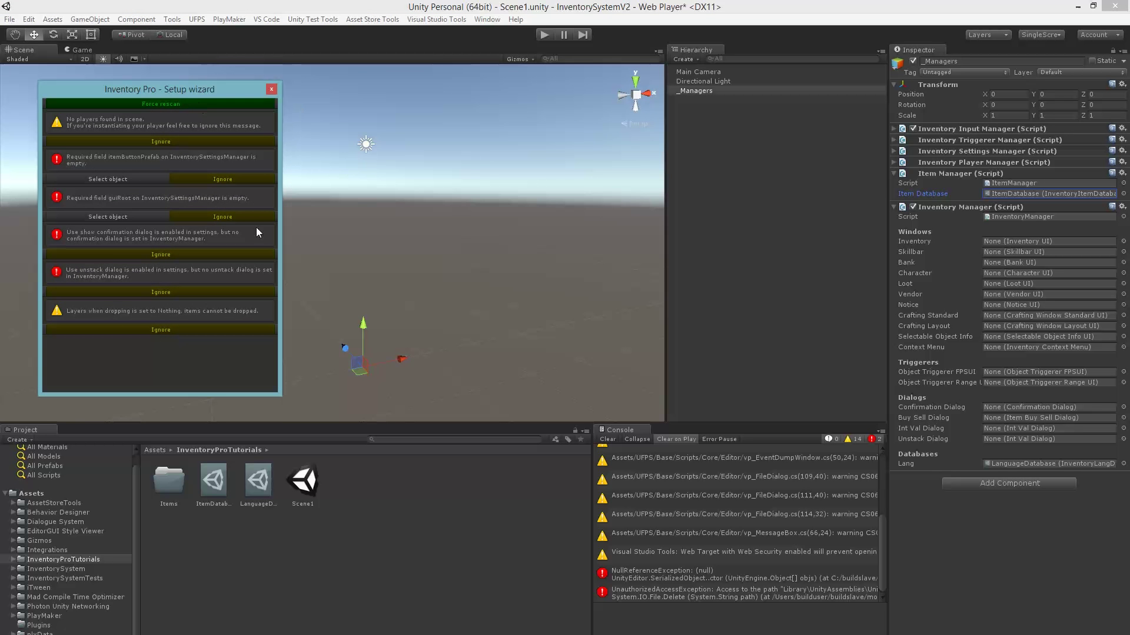
pyautogui.moveTo(238, 93); pyautogui.dragTo(200, 93)
# - Open the Inventory Pro main editor and shift its window slightly
pyautogui.click(148, 19)
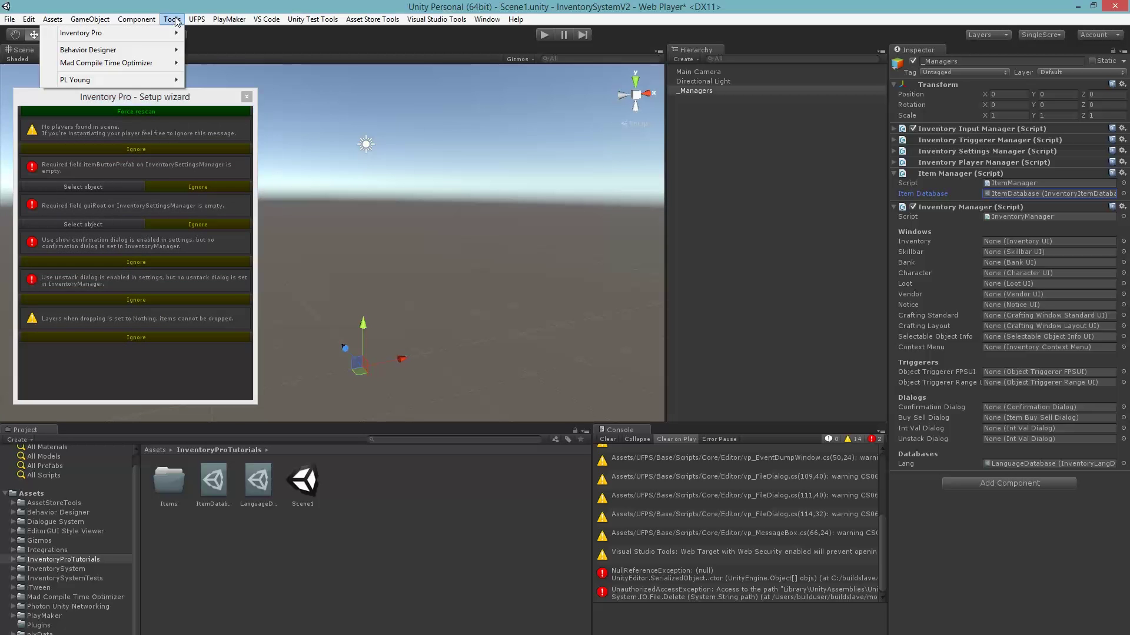
pyautogui.click(172, 19)
pyautogui.click(172, 20)
pyautogui.moveTo(179, 38)
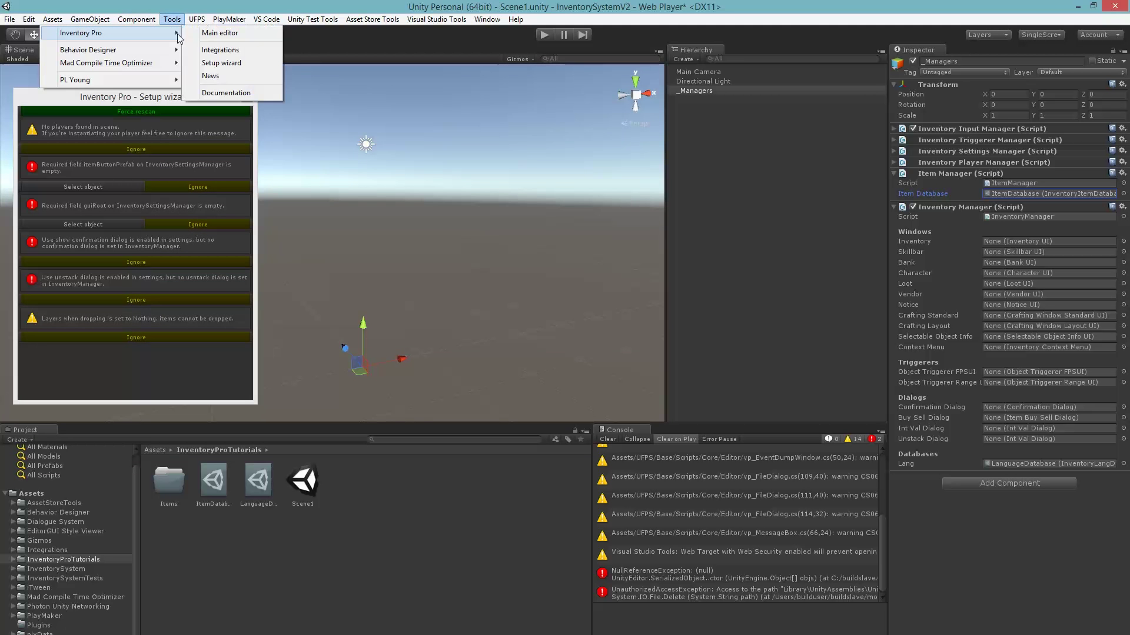
pyautogui.click(215, 34)
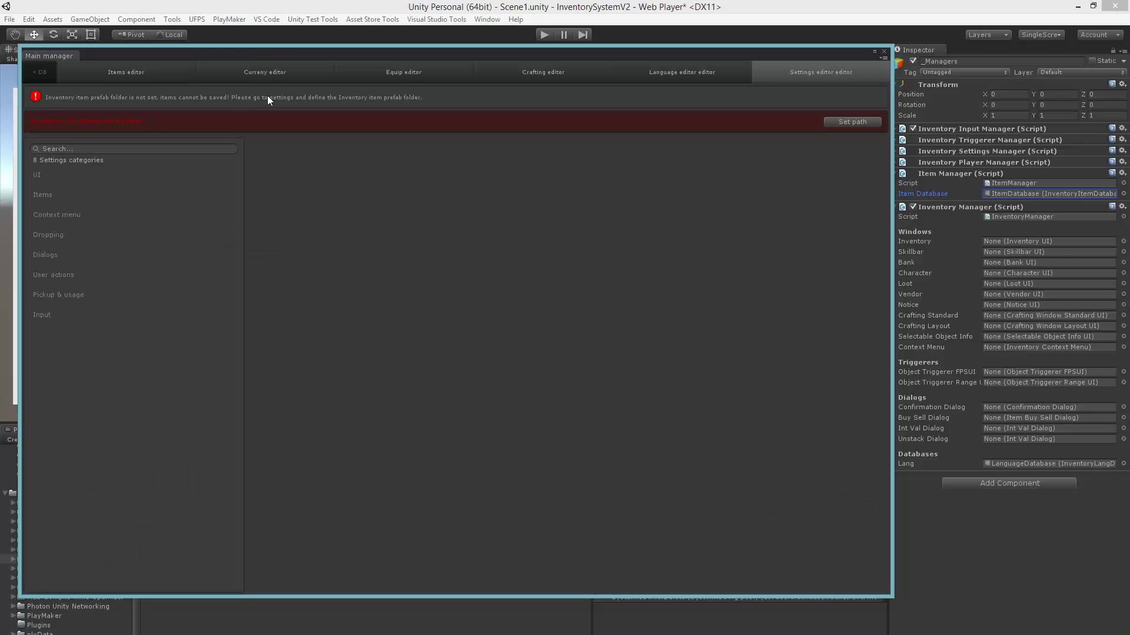
pyautogui.moveTo(267, 52); pyautogui.dragTo(281, 51)
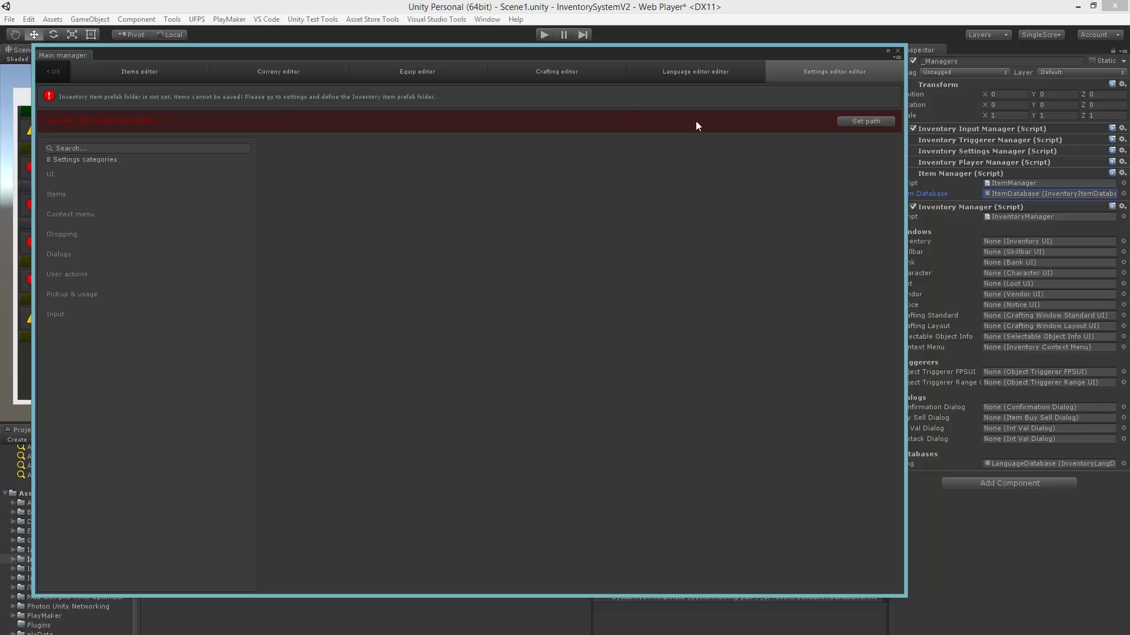
# - Set the item prefab save path to the Items folder inside Assets/InventoryProTutorials
pyautogui.click(864, 121)
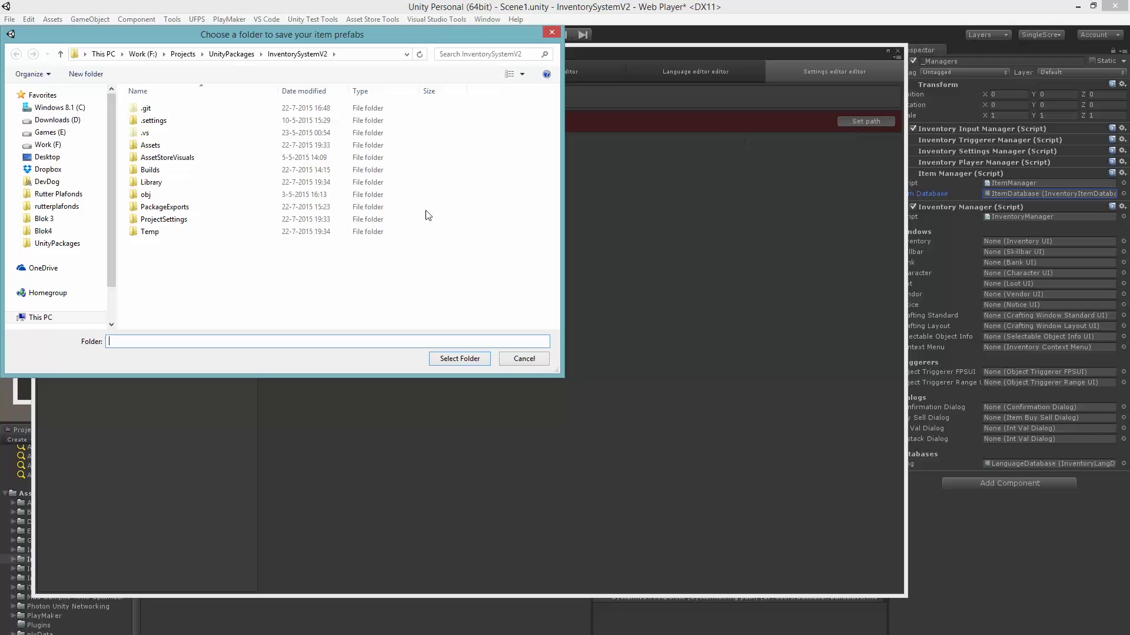
pyautogui.click(150, 145)
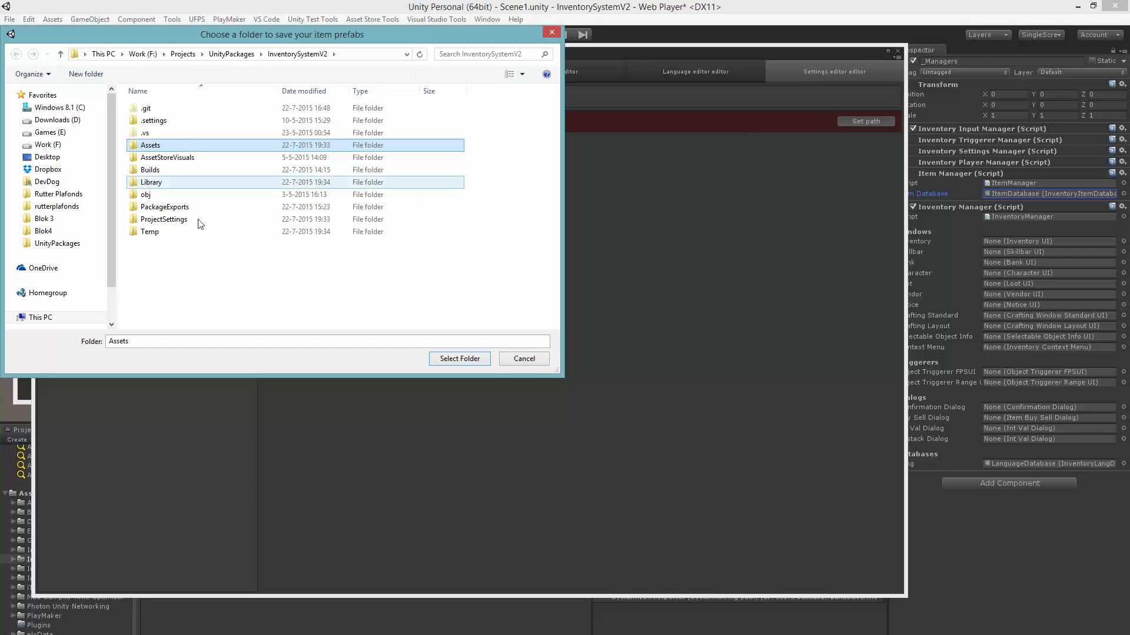
pyautogui.doubleClick(168, 146)
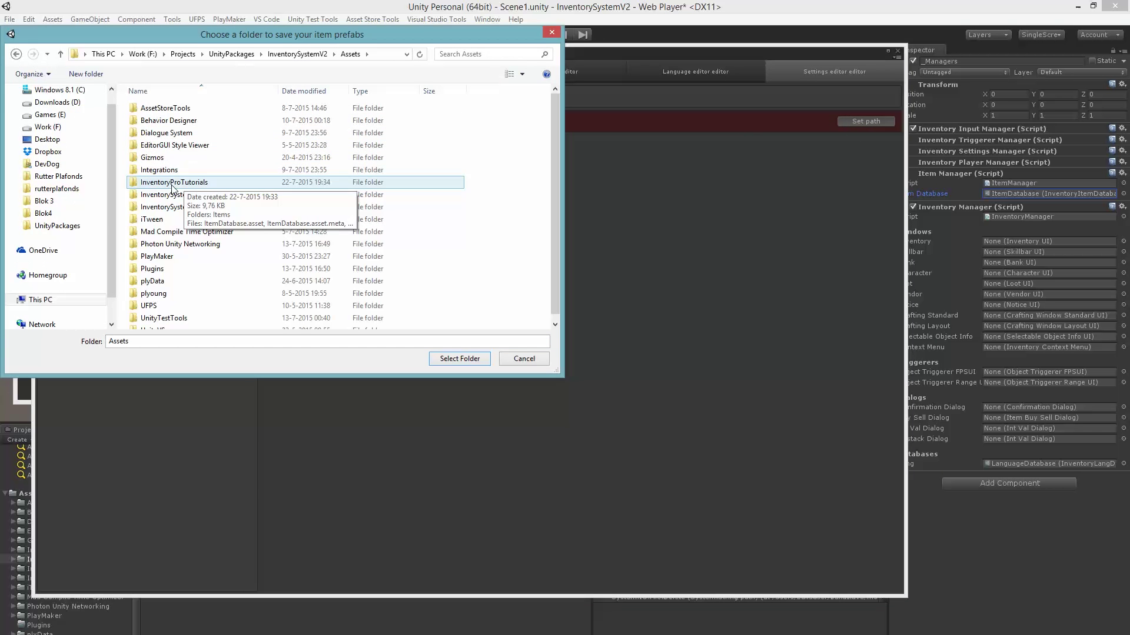
pyautogui.click(174, 182)
pyautogui.click(234, 197)
pyautogui.press('Up')
pyautogui.press('Return')
pyautogui.doubleClick(144, 109)
pyautogui.click(471, 361)
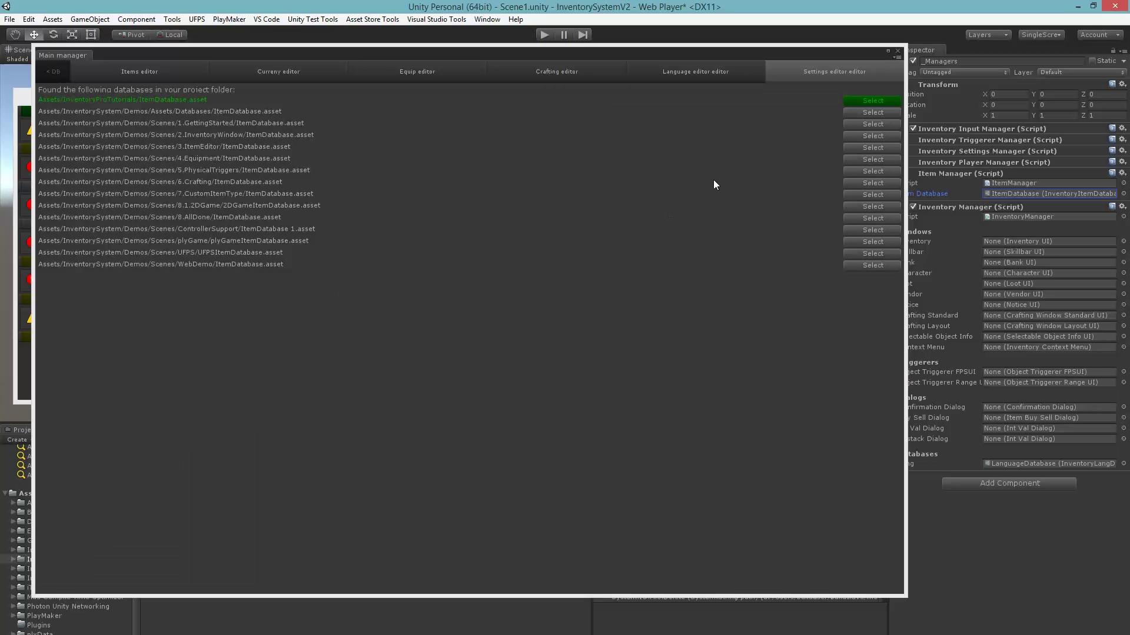
# - Select Assets/InventoryProTutorials/ItemDatabase.asset as the database to edit and shift the editor window slightly
pyautogui.moveTo(418, 57); pyautogui.dragTo(479, 72)
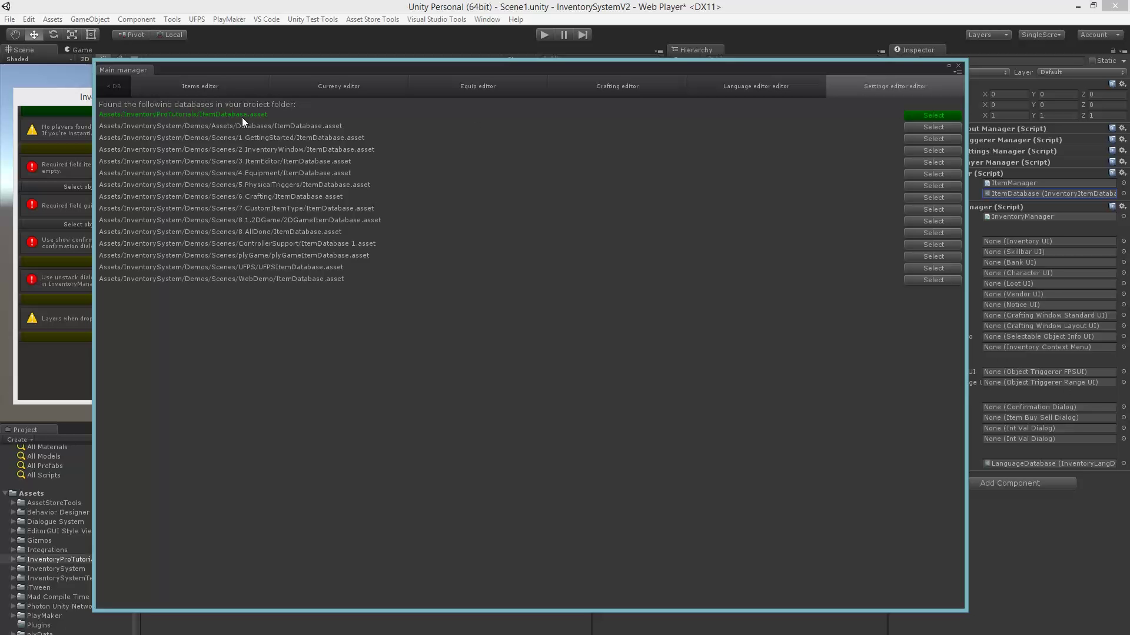
pyautogui.click(929, 115)
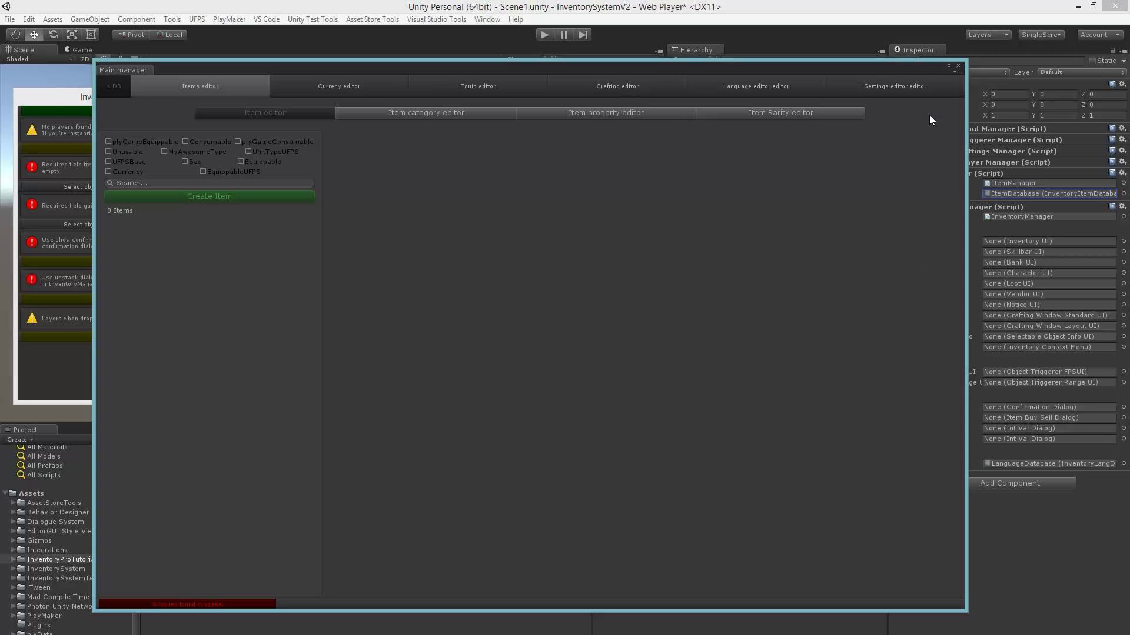
pyautogui.moveTo(293, 63)
pyautogui.mouseDown()
pyautogui.moveTo(271, 65)
pyautogui.moveTo(285, 65)
pyautogui.mouseUp()
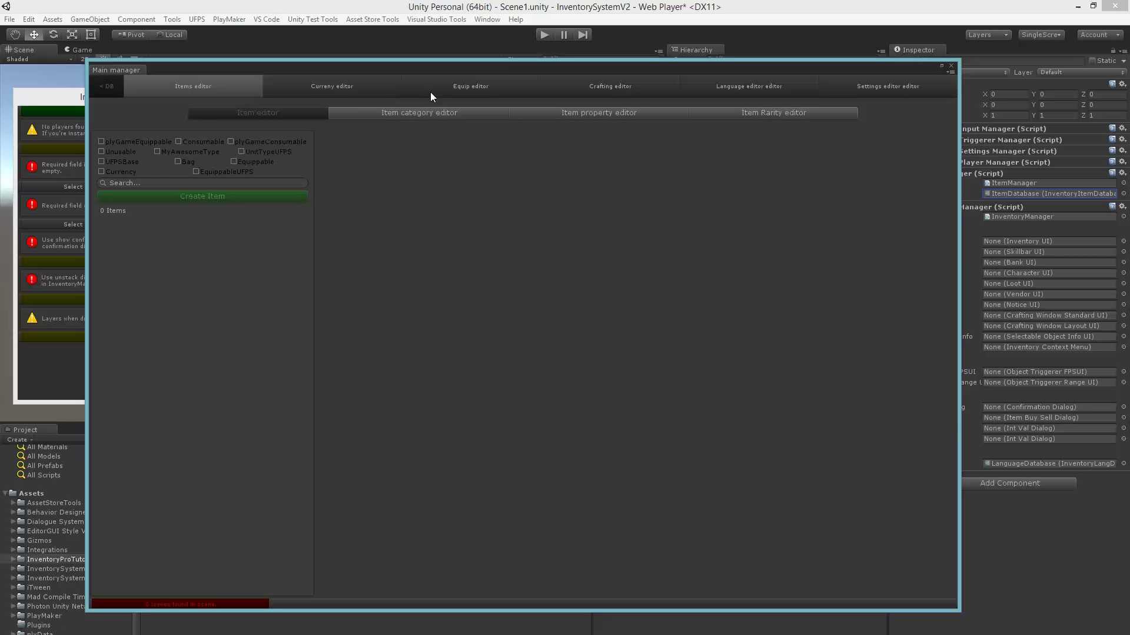
# - Create an item category named Food with a cooldown time of 10 seconds
pyautogui.click(393, 110)
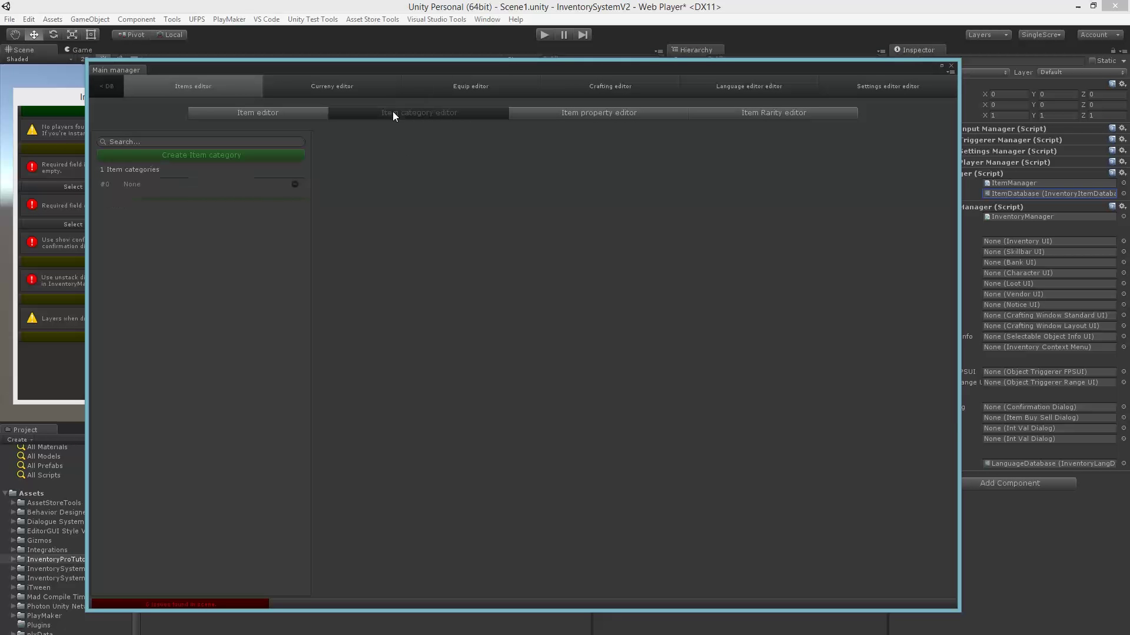
pyautogui.click(149, 182)
pyautogui.click(347, 167)
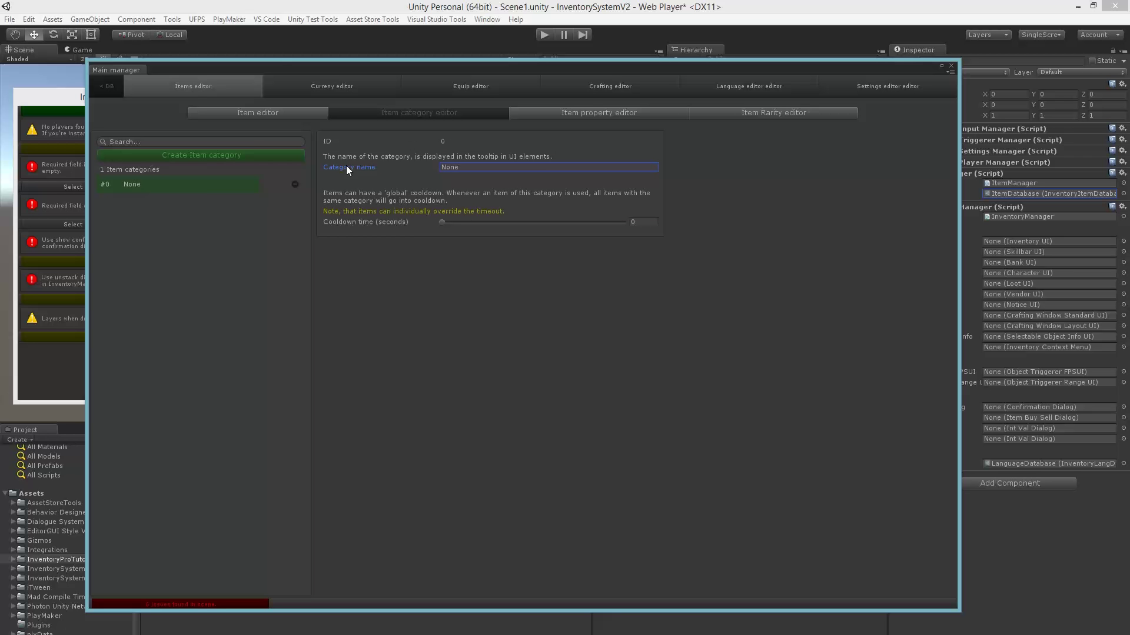
pyautogui.press('Tab')
pyautogui.click(274, 156)
pyautogui.click(457, 167)
pyautogui.write('Food')
pyautogui.press('Tab')
pyautogui.write('10')
pyautogui.press('Tab')
pyautogui.hotkey('shift', 'Tab')
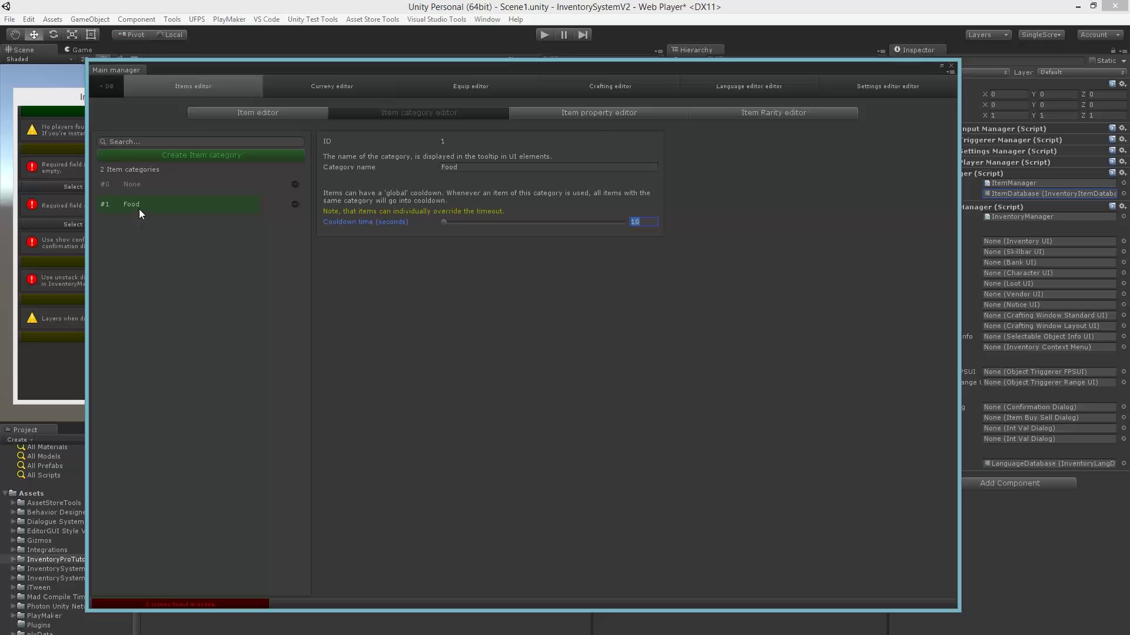
# - Create an item property named Strength
pyautogui.click(571, 116)
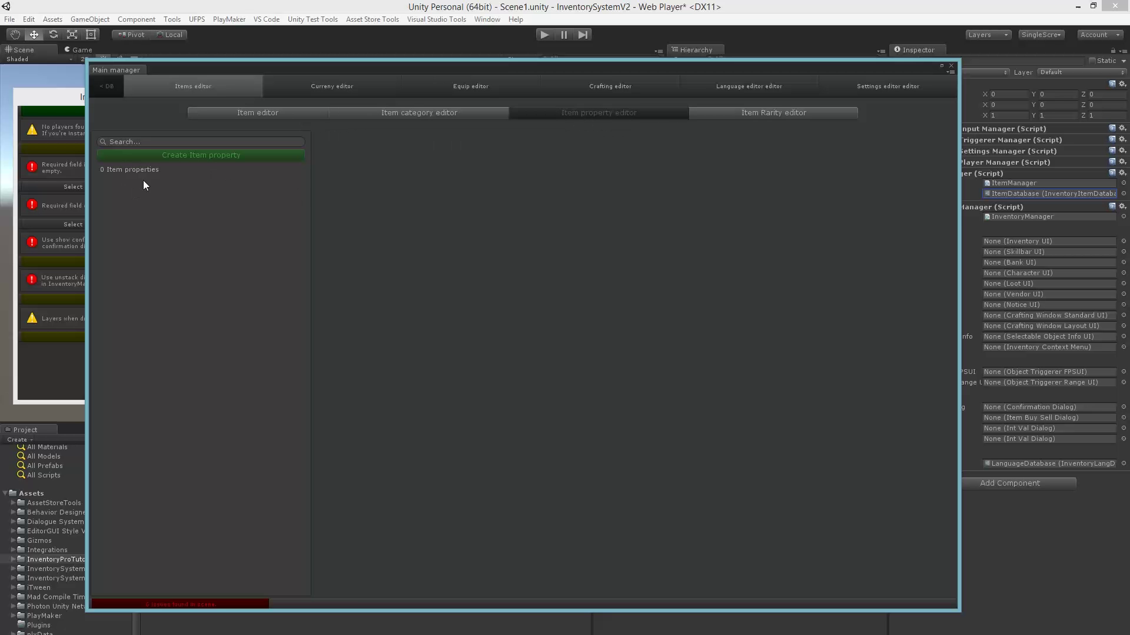
pyautogui.click(203, 156)
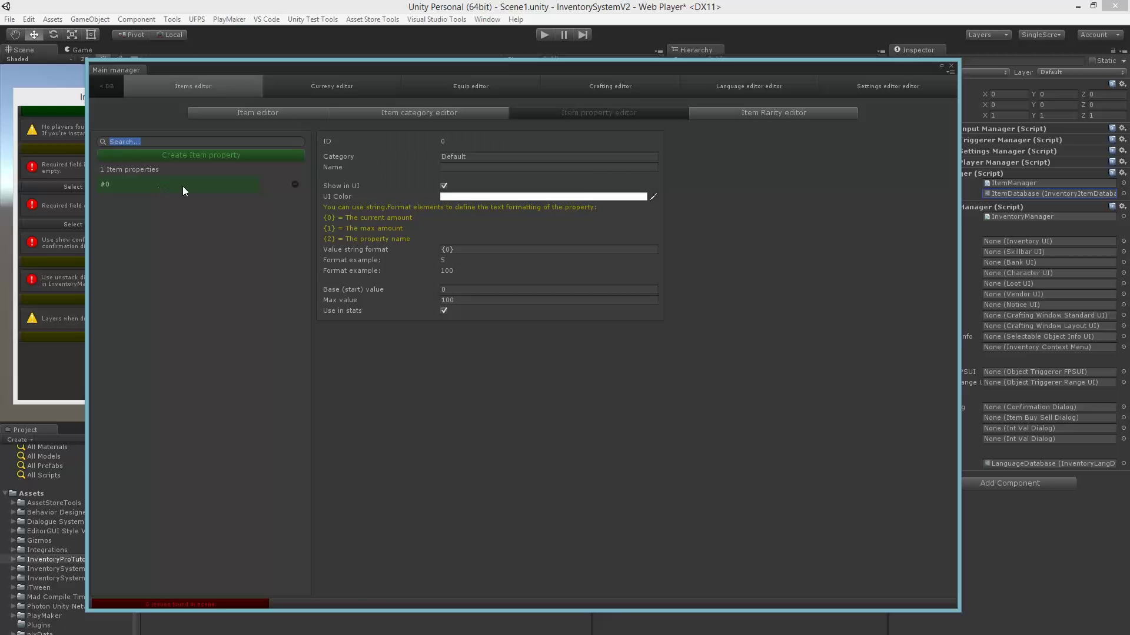
pyautogui.click(338, 169)
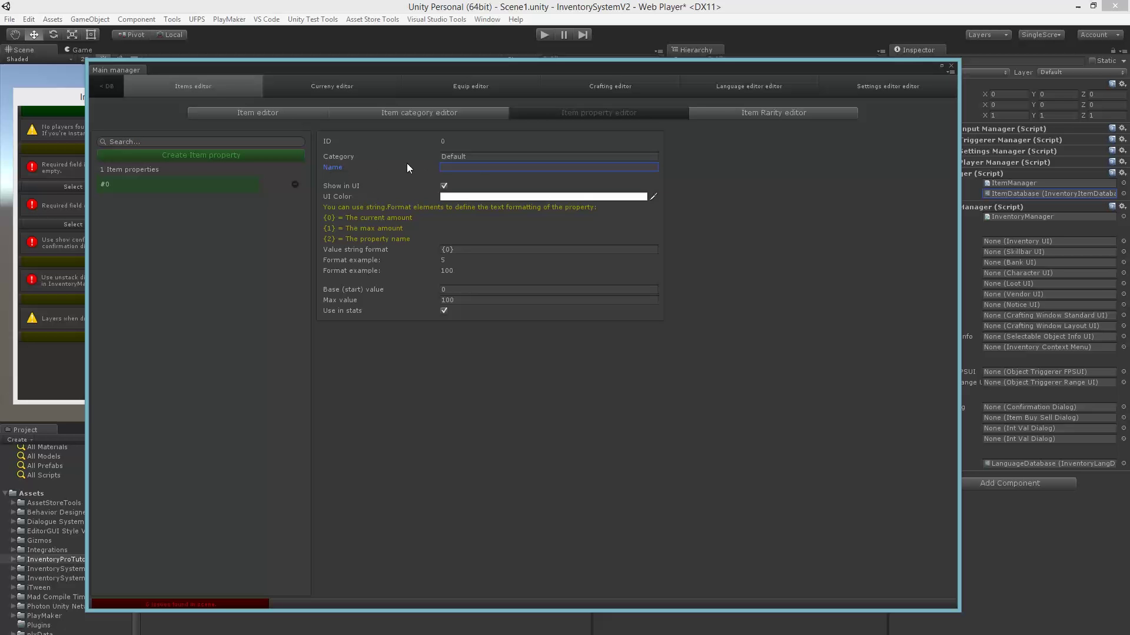
pyautogui.write('Strength')
pyautogui.press('Tab')
pyautogui.press('Tab')
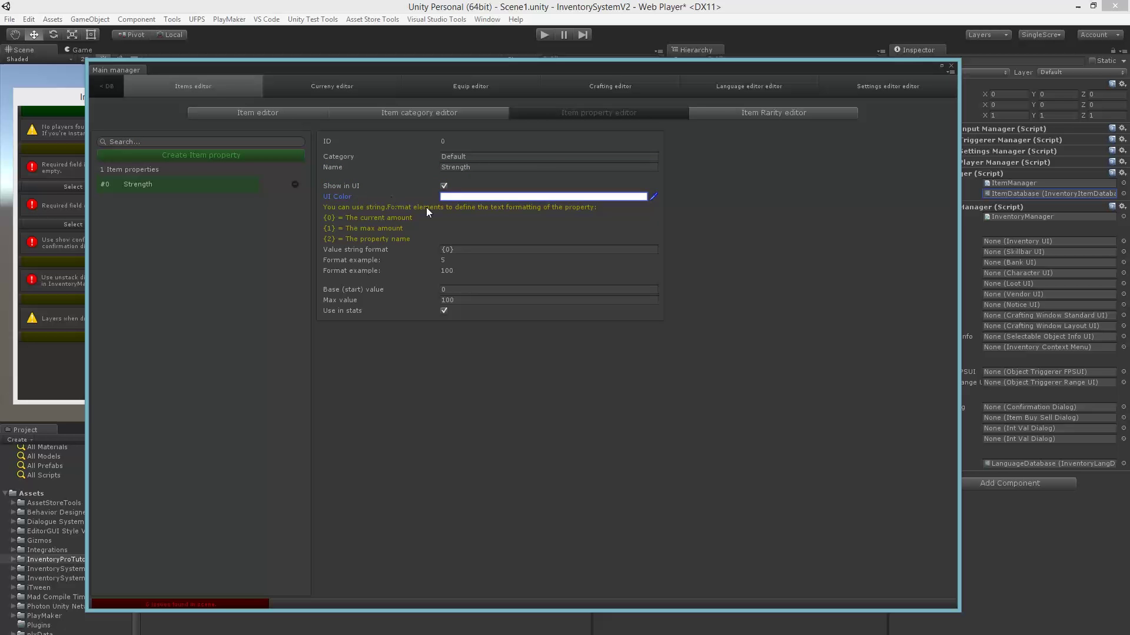
pyautogui.press('Tab')
# - Set the Strength property's value string format to {0}/{1}
pyautogui.click(371, 250)
pyautogui.press('End')
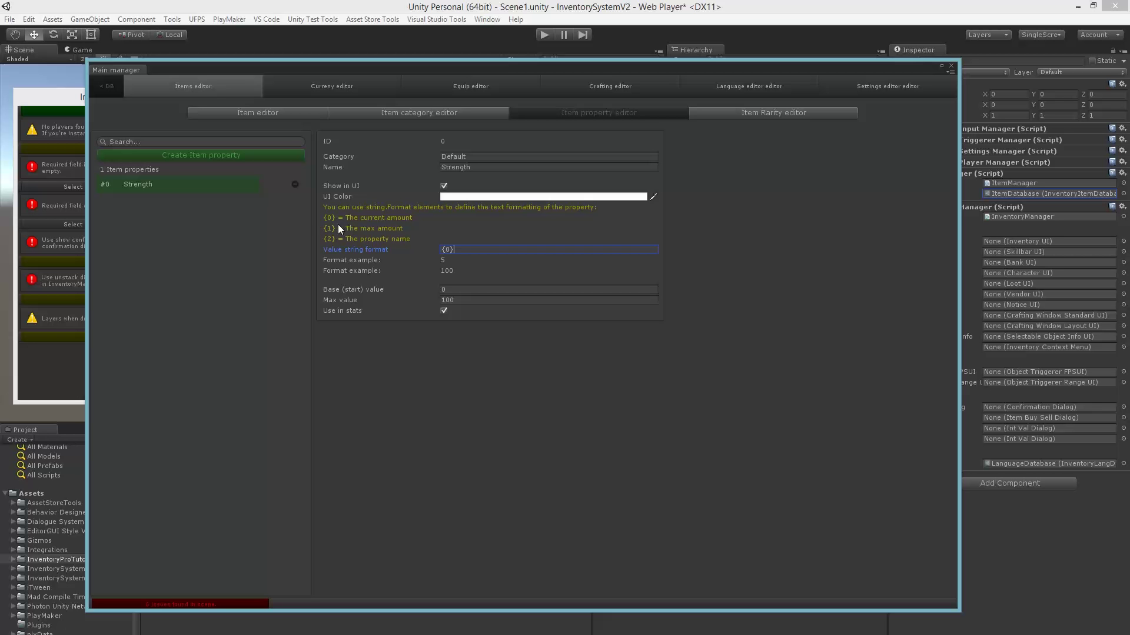
pyautogui.write('/{1}')
pyautogui.press('Left')
pyautogui.write(':c')
pyautogui.press('BackSpace')
pyautogui.press('BackSpace')
pyautogui.press('Tab')
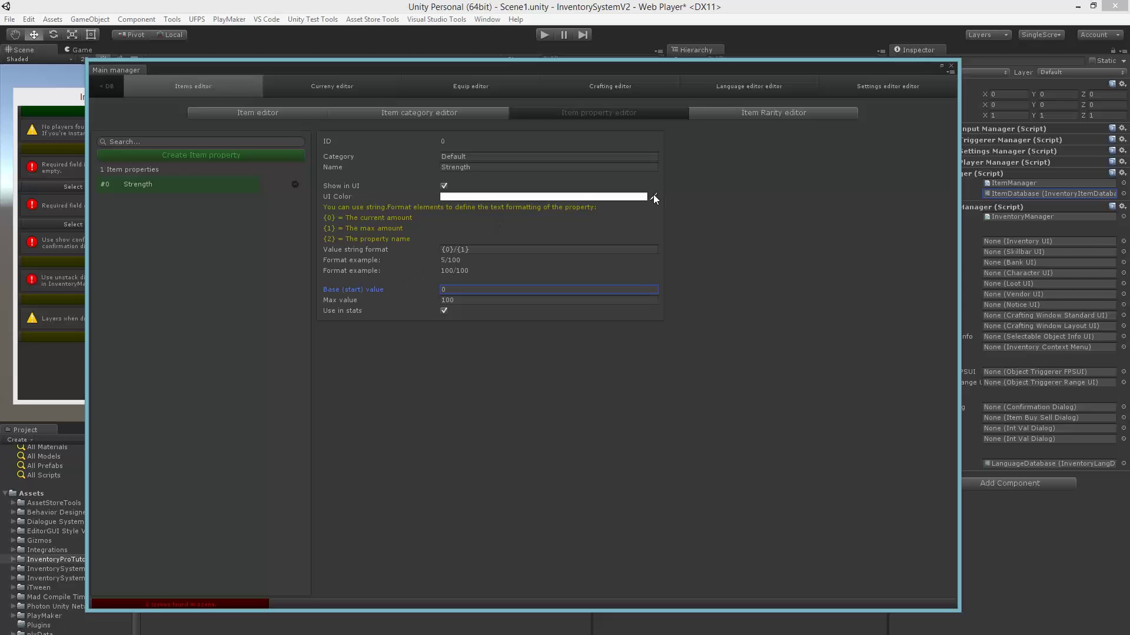
# - Give the Strength property a base (start) value of 5 and a max value of 100
pyautogui.write('100')
pyautogui.press('Tab')
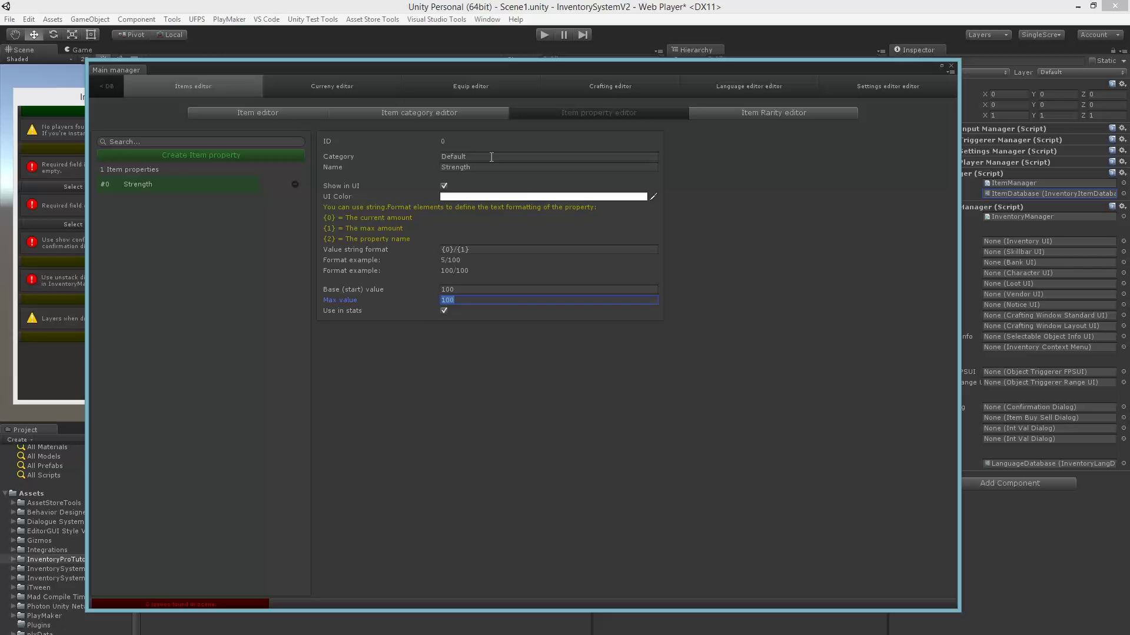
pyautogui.write('100')
pyautogui.press('Tab')
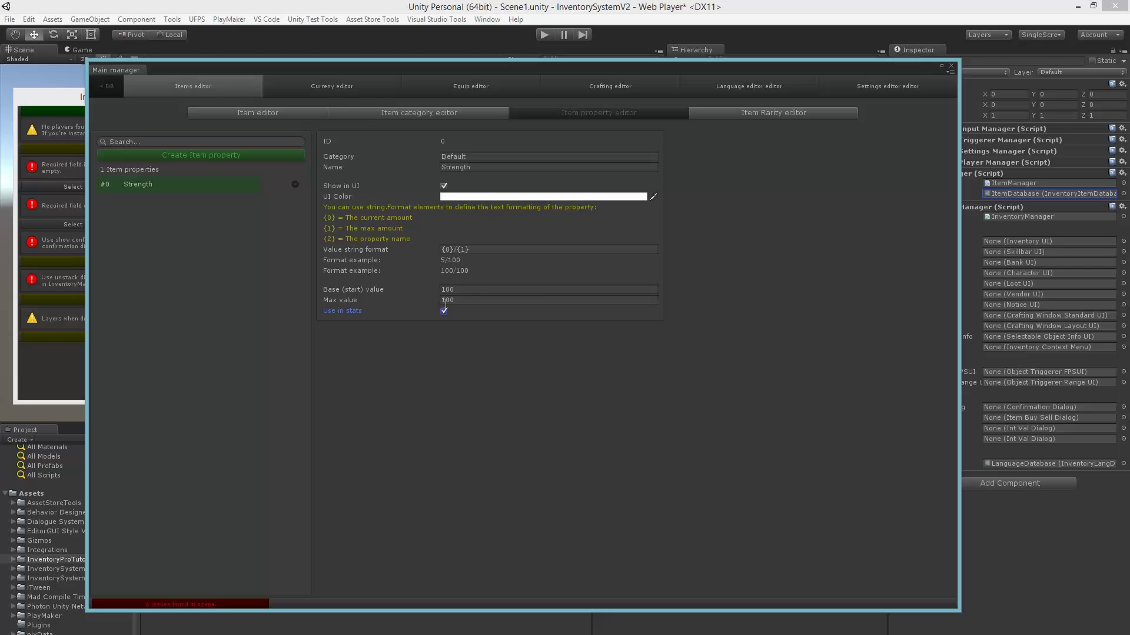
pyautogui.click(468, 292)
pyautogui.write('5')
pyautogui.press('Tab')
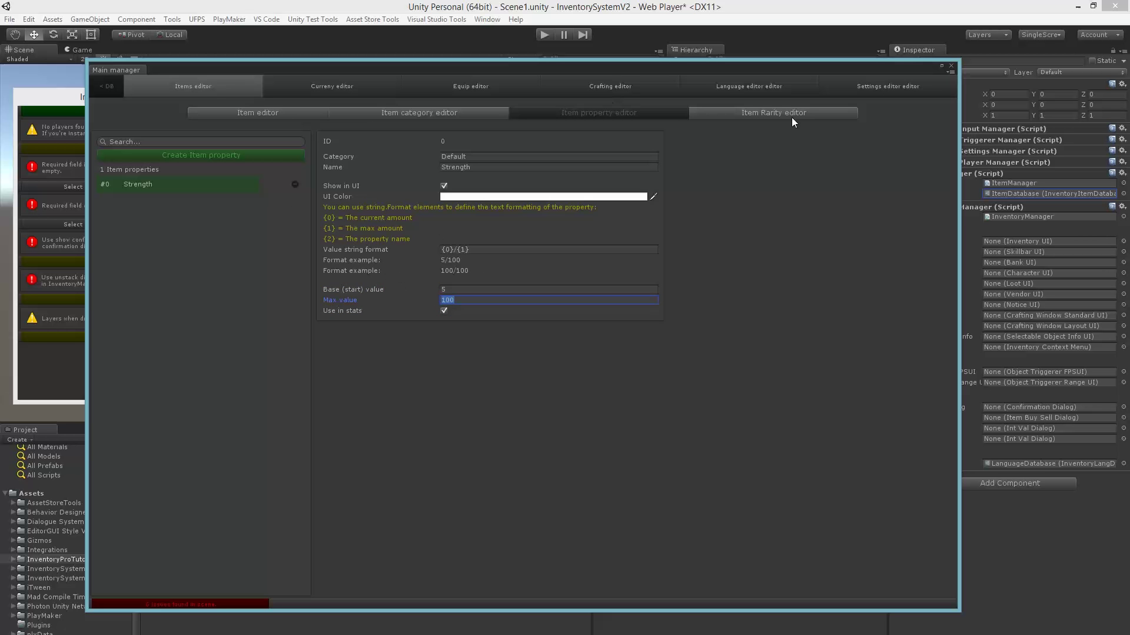
# - Create an item rarity named Normal
pyautogui.click(754, 118)
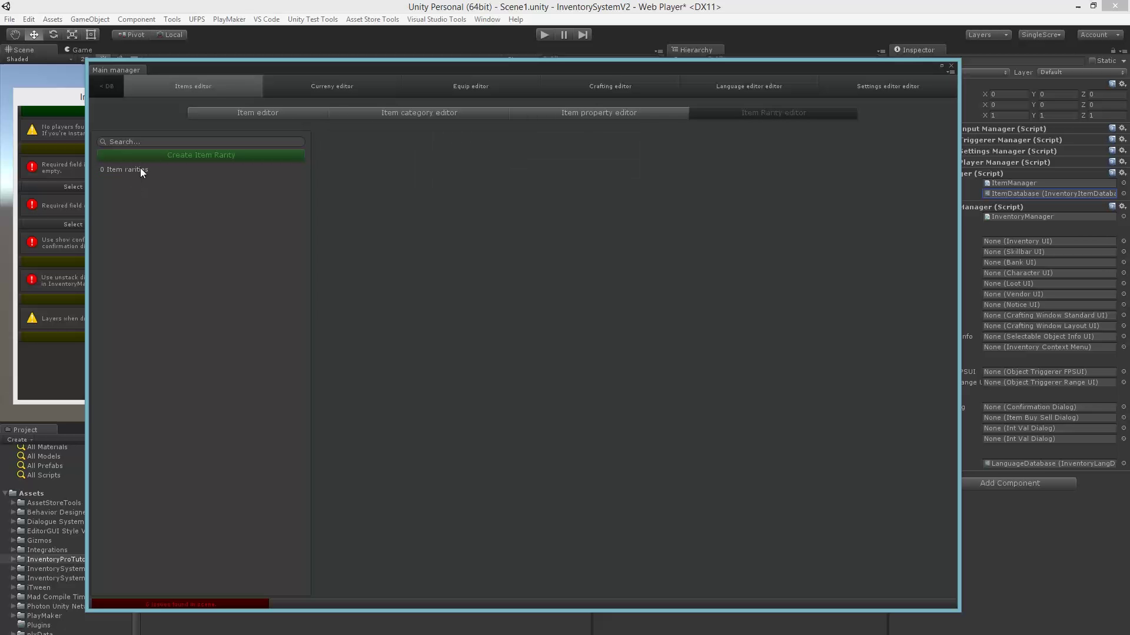
pyautogui.click(173, 156)
pyautogui.click(355, 168)
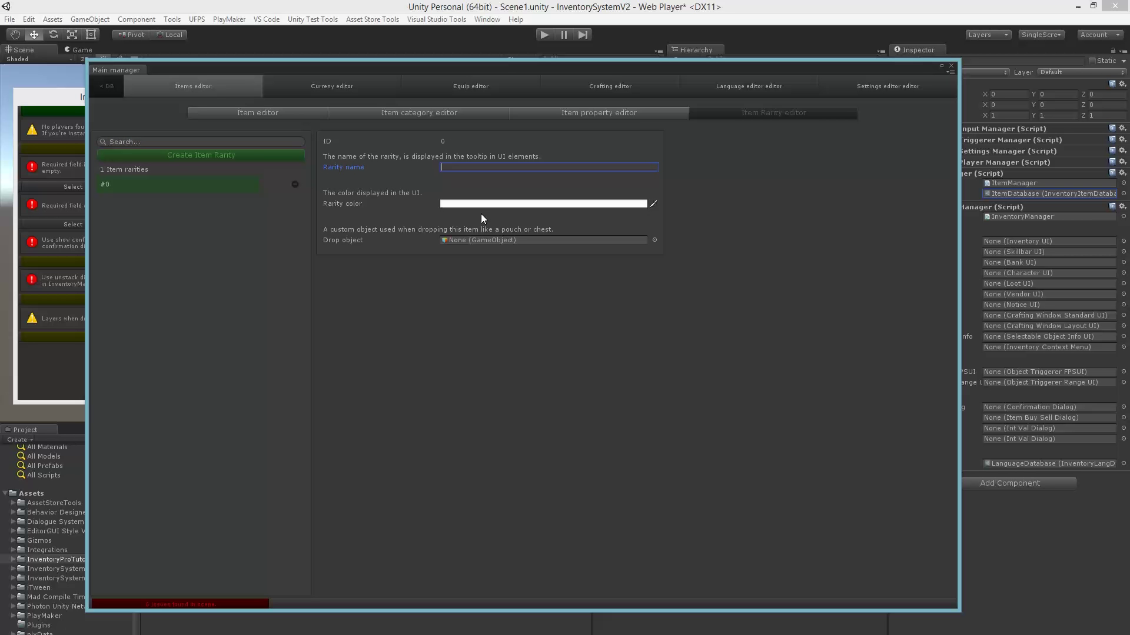
pyautogui.write('Normal')
pyautogui.press('Tab')
# - Create a second item rarity named Rare and give it a light blue rarity color
pyautogui.click(147, 157)
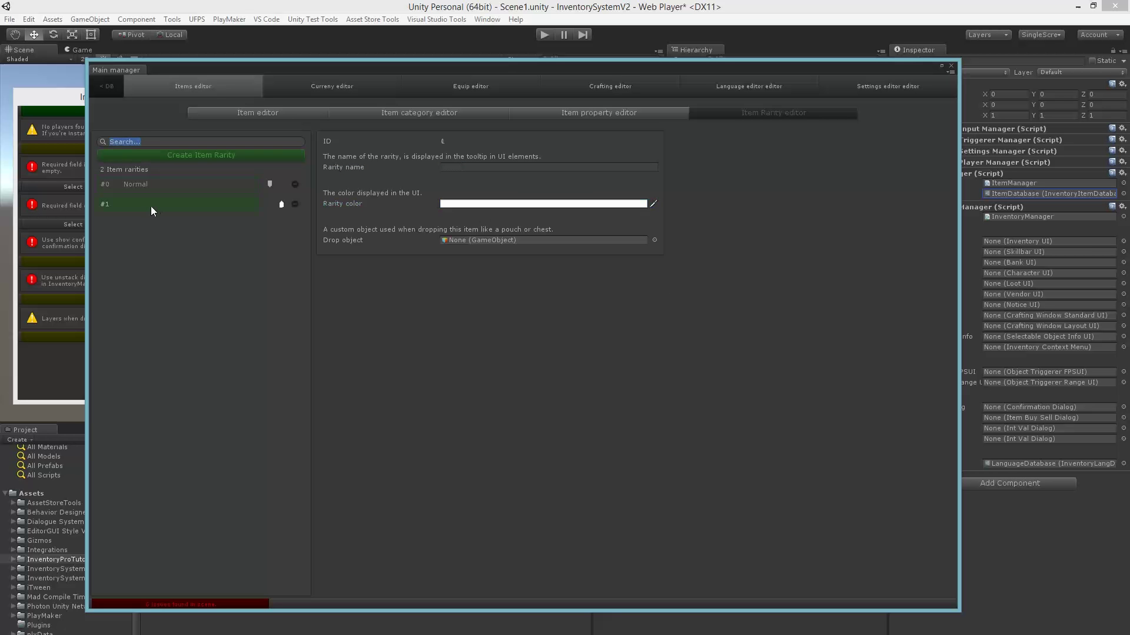
pyautogui.click(472, 166)
pyautogui.write('Rare')
pyautogui.press('Tab')
pyautogui.click(478, 204)
pyautogui.click(380, 301)
pyautogui.moveTo(365, 271); pyautogui.dragTo(382, 251)
pyautogui.click(396, 216)
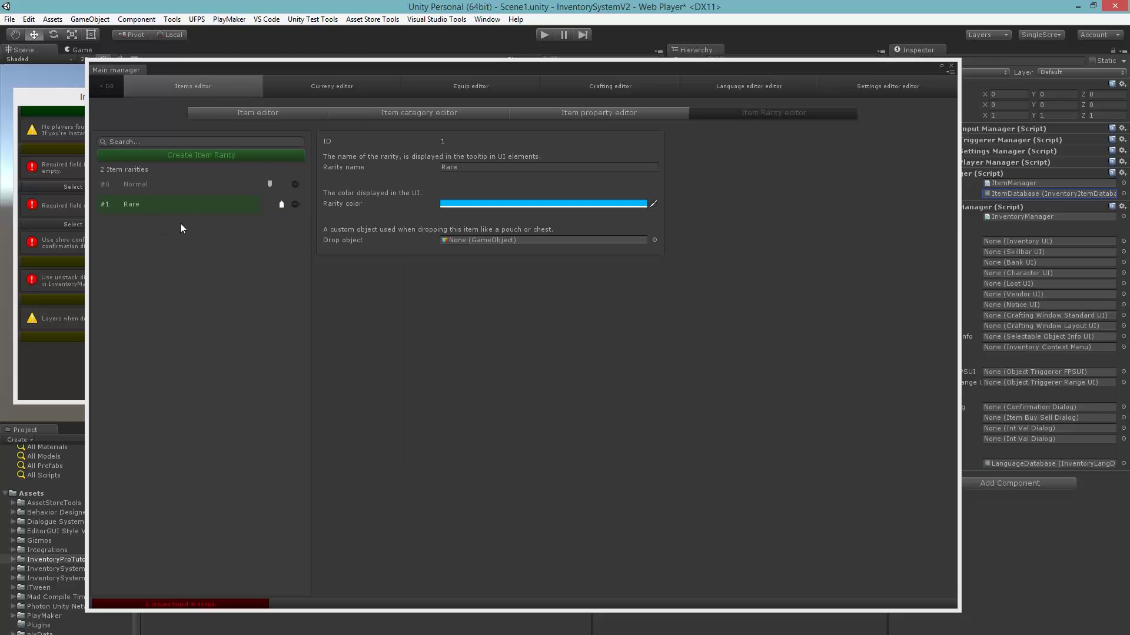
# - Add a third item rarity and delete it again
pyautogui.click(152, 183)
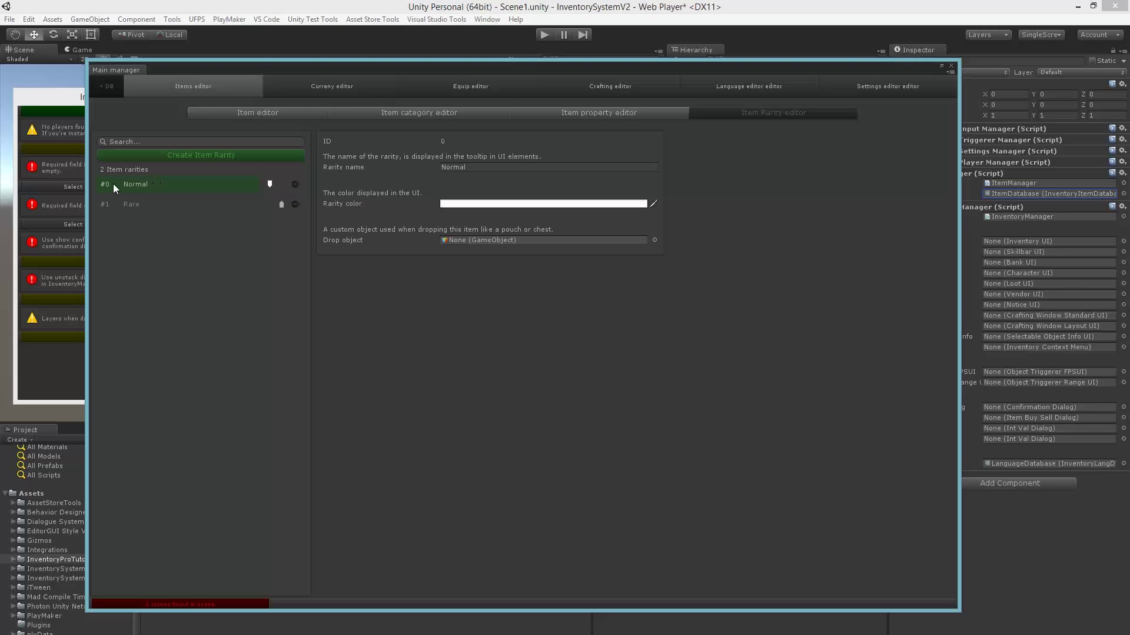
pyautogui.click(169, 157)
pyautogui.click(294, 225)
pyautogui.press('Return')
pyautogui.click(152, 205)
pyautogui.click(343, 240)
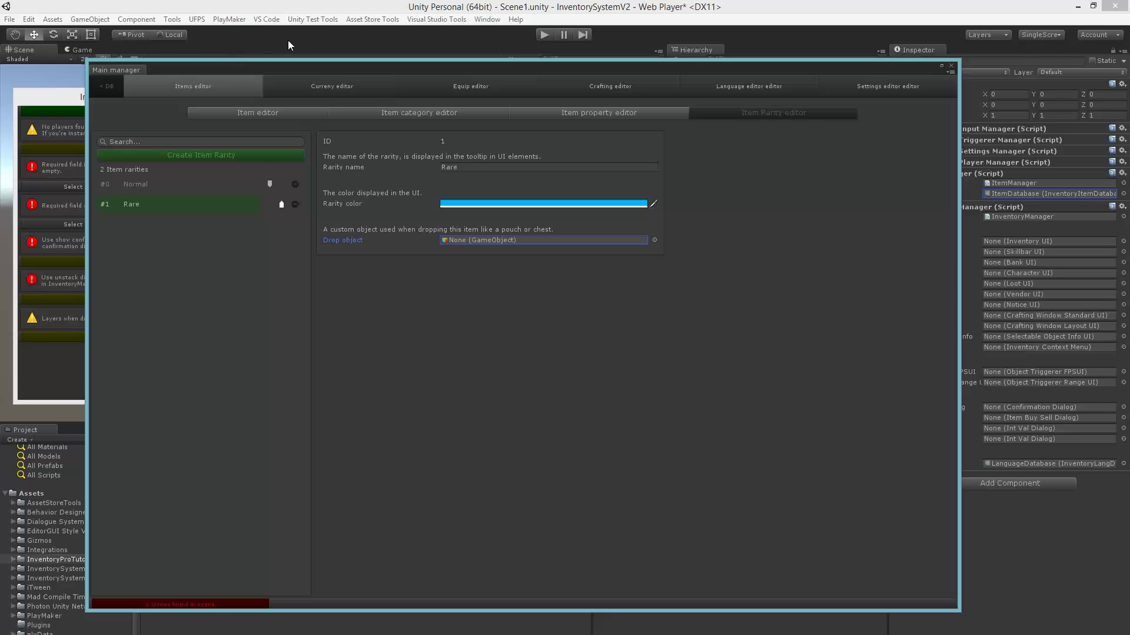
pyautogui.click(192, 390)
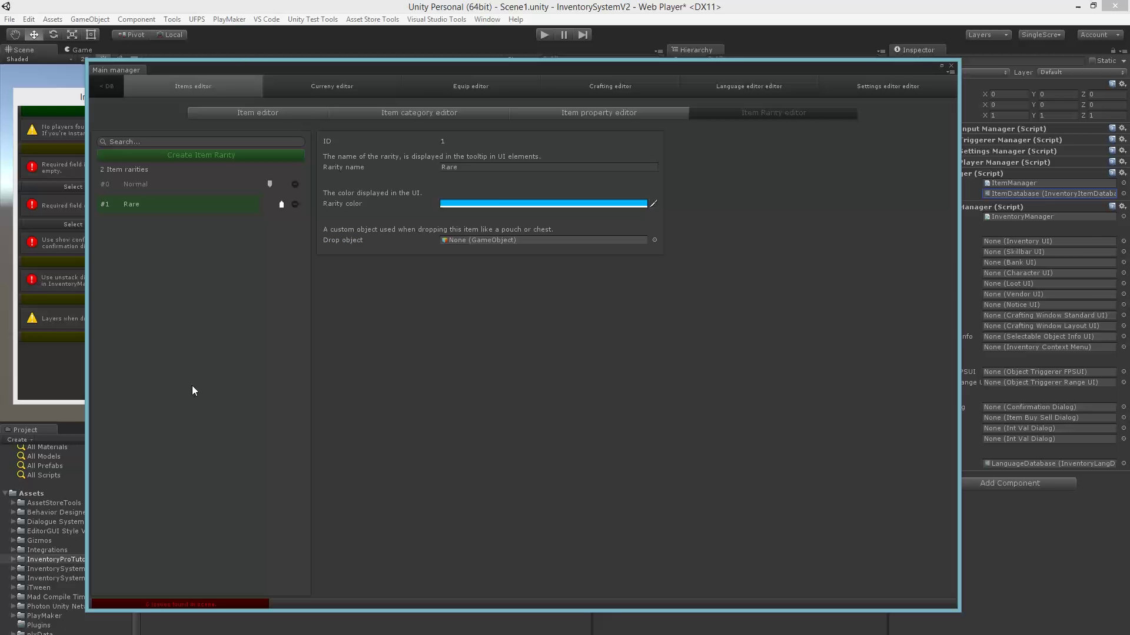
# - Create a currency with Gold as both its single and plural name
pyautogui.click(330, 87)
pyautogui.click(185, 159)
pyautogui.click(481, 122)
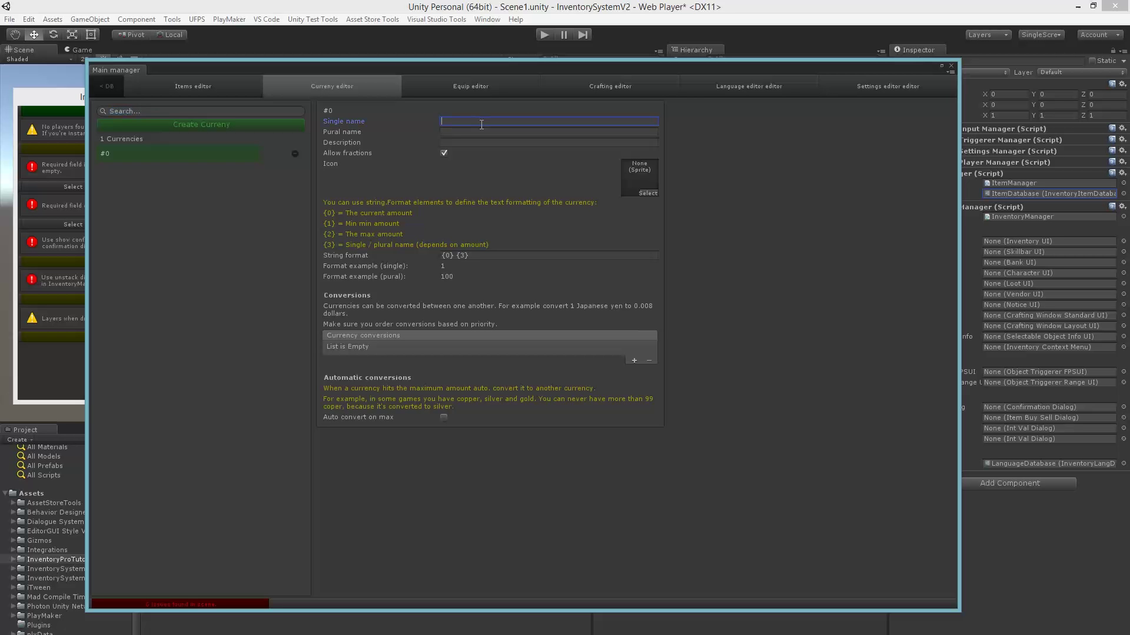
pyautogui.write('Gold')
pyautogui.press('Tab')
pyautogui.write('Gold')
pyautogui.press('Tab')
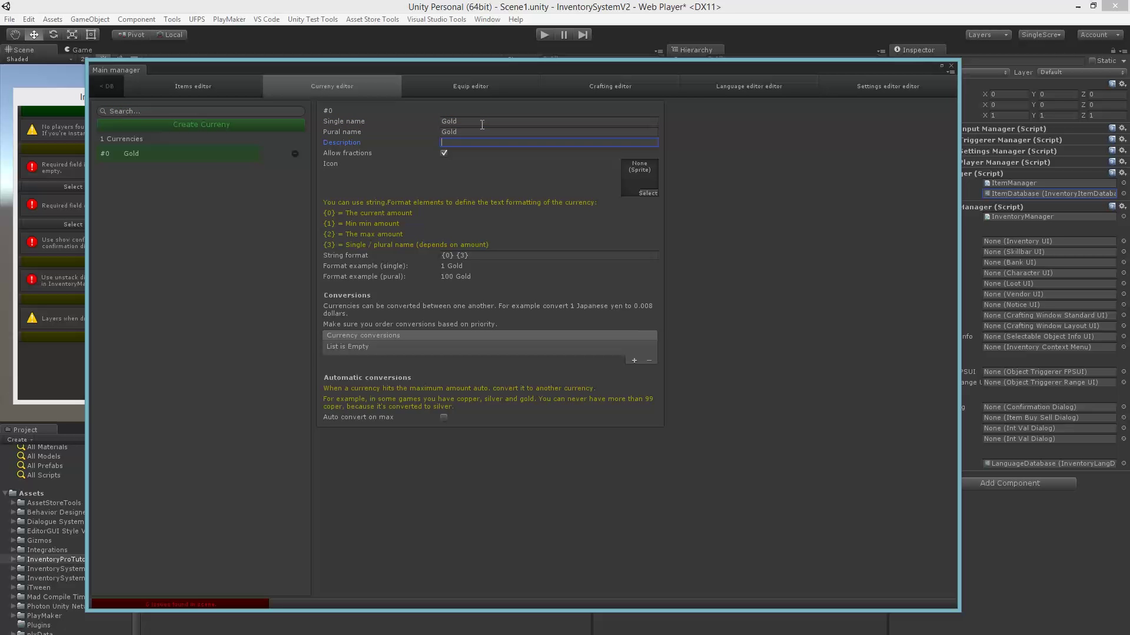
# - Assign the gold coin sprite as the Gold currency's icon
pyautogui.click(363, 154)
pyautogui.click(627, 203)
pyautogui.click(647, 193)
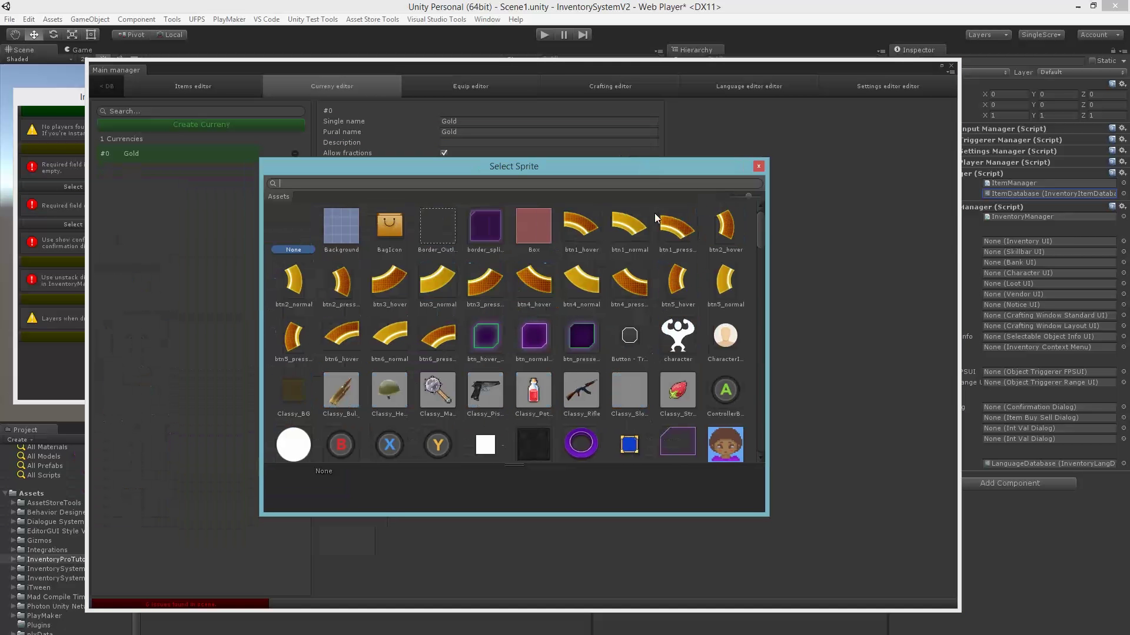
pyautogui.moveTo(760, 218); pyautogui.dragTo(772, 399)
pyautogui.doubleClick(442, 357)
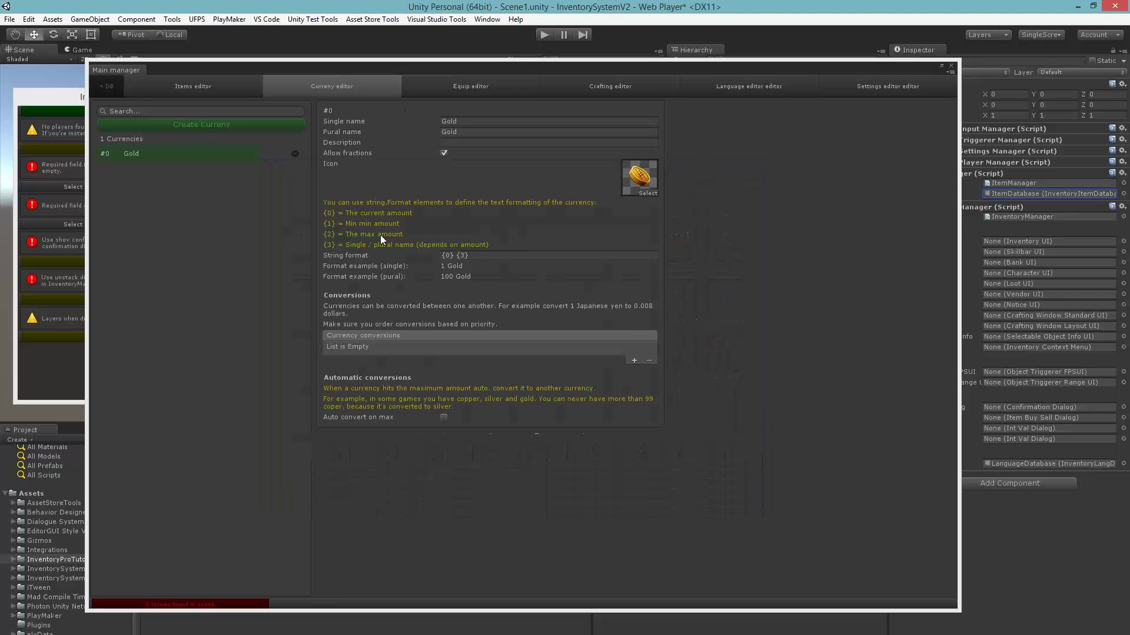
# - Try Rupy as the currency's single name and RUpies as its plural name
pyautogui.click(481, 258)
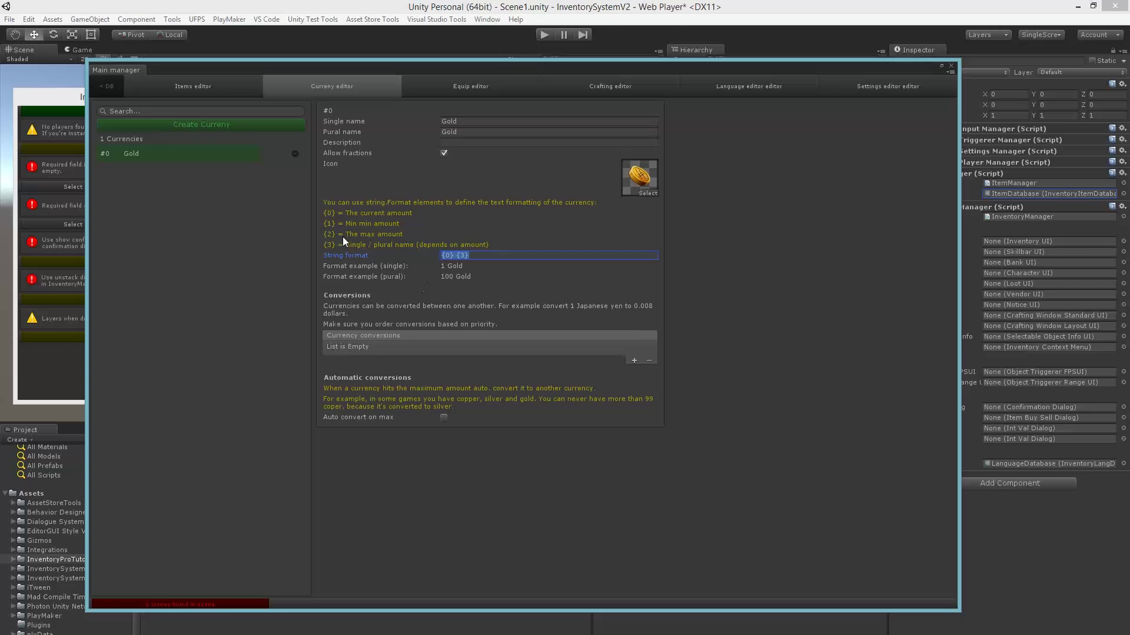
pyautogui.click(461, 259)
pyautogui.click(473, 131)
pyautogui.click(473, 120)
pyautogui.write('Royp')
pyautogui.press('BackSpace')
pyautogui.press('BackSpace')
pyautogui.press('BackSpace')
pyautogui.write('upy')
pyautogui.press('Tab')
pyautogui.write('RUpies')
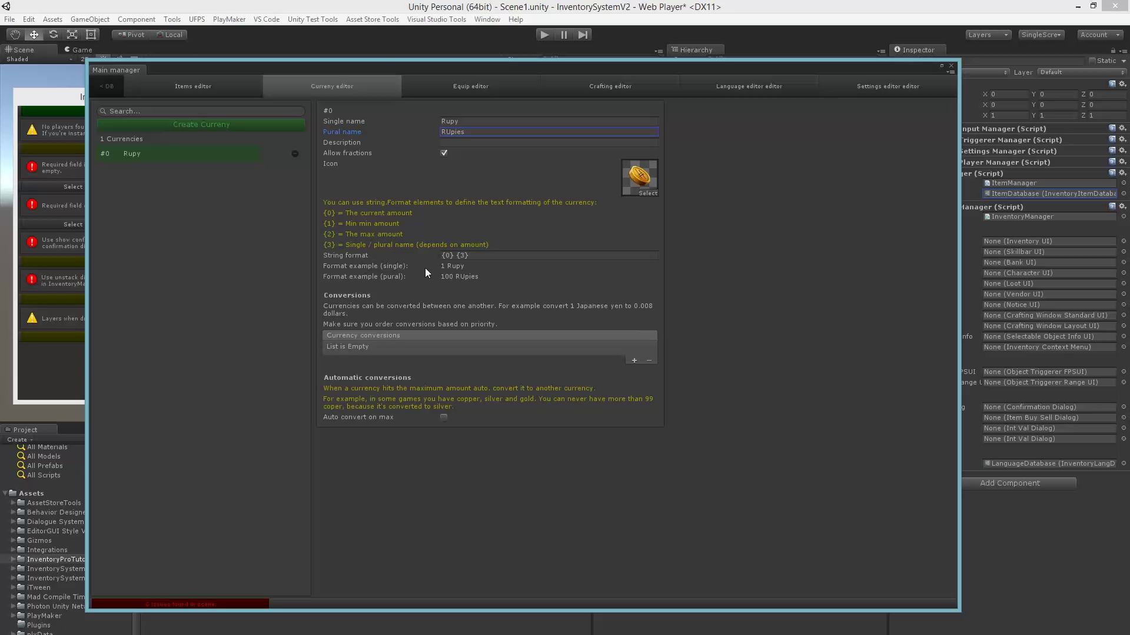
# - Set the first currency's single and plural names back to Gold
pyautogui.doubleClick(479, 129)
pyautogui.click(451, 122)
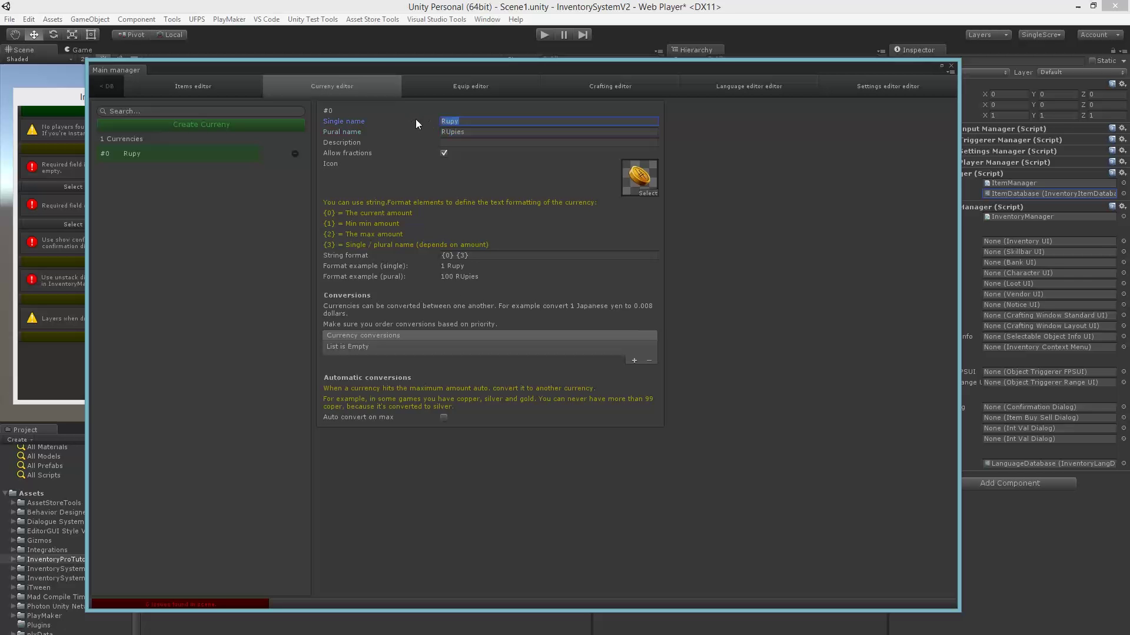
pyautogui.press('BackSpace')
pyautogui.write('Gold')
pyautogui.press('Tab')
pyautogui.write('Gold')
pyautogui.press('Tab')
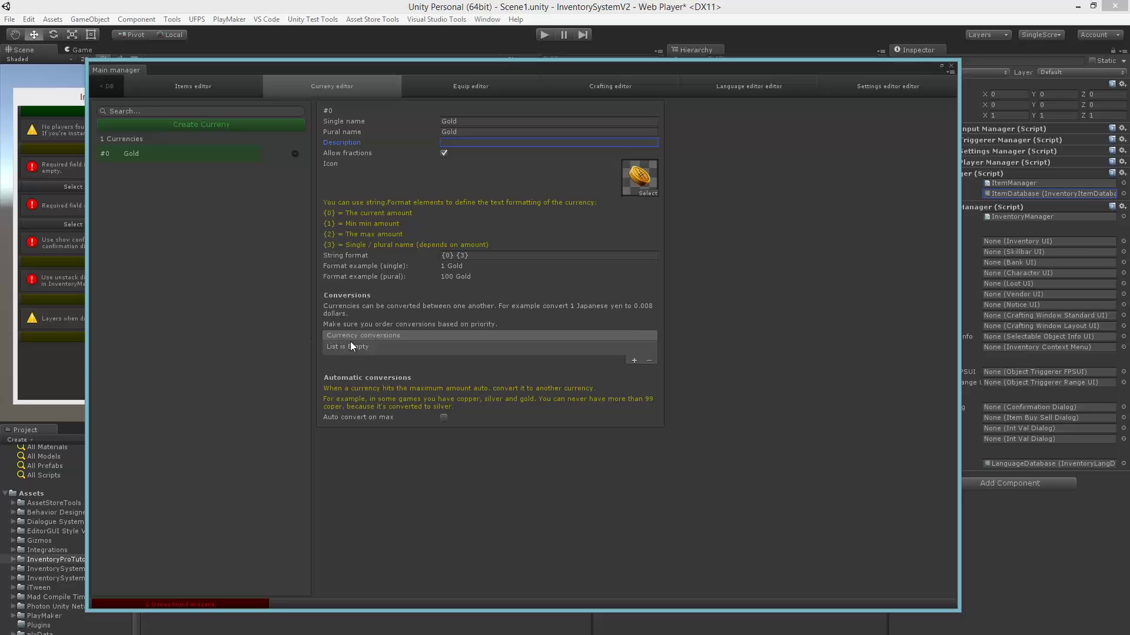
# - Create a second currency with Silver as both its single and plural name
pyautogui.click(227, 125)
pyautogui.click(457, 121)
pyautogui.write('Silver')
pyautogui.press('Tab')
pyautogui.write('Silver')
pyautogui.press('Tab')
# - Assign the silver coin sprite as the Silver currency's icon
pyautogui.click(648, 193)
pyautogui.moveTo(760, 221); pyautogui.dragTo(763, 383)
pyautogui.scroll(-5, 514, 370)
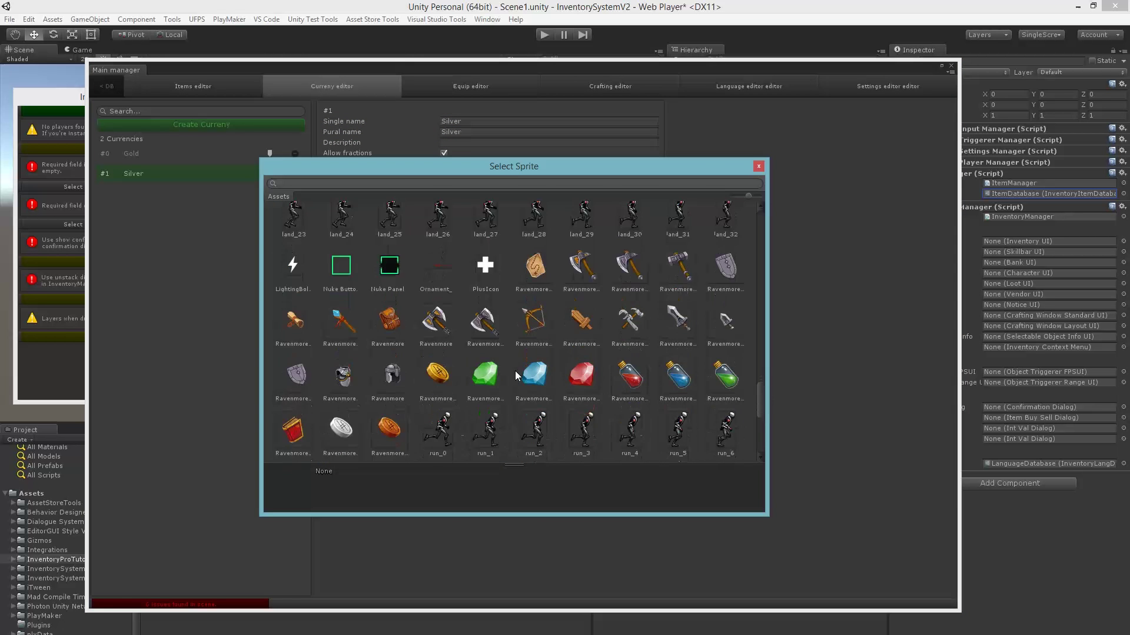
pyautogui.click(355, 405)
# - Add a conversion of 1 Gold to 100 Silver with auto conversion on, and turn off Gold's automatic fraction conversion
pyautogui.click(135, 151)
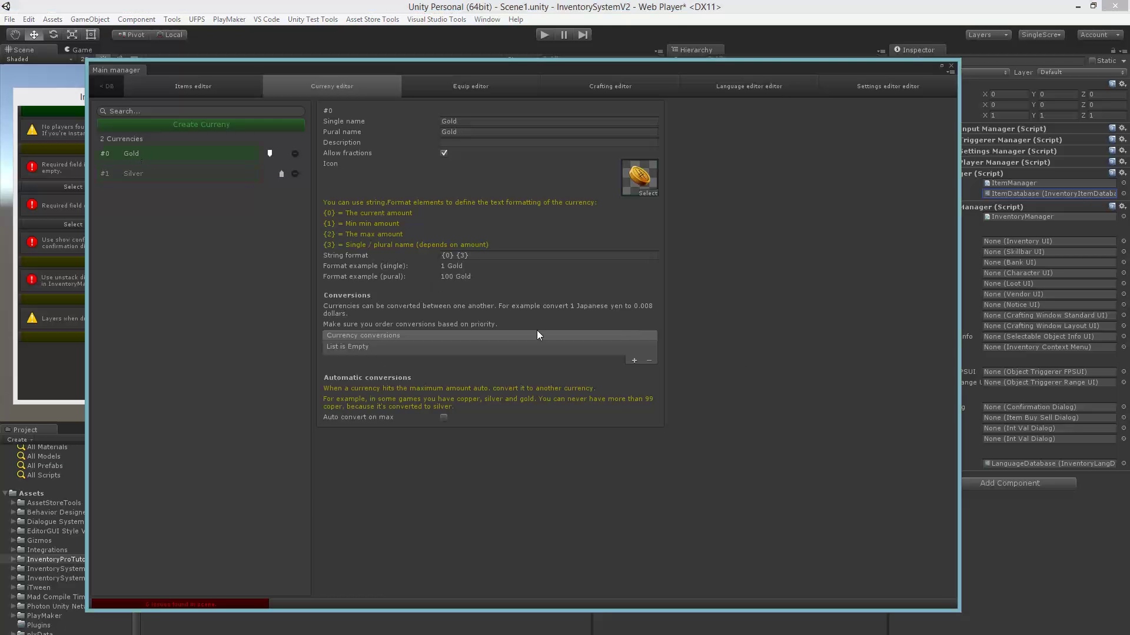
pyautogui.click(634, 361)
pyautogui.click(411, 347)
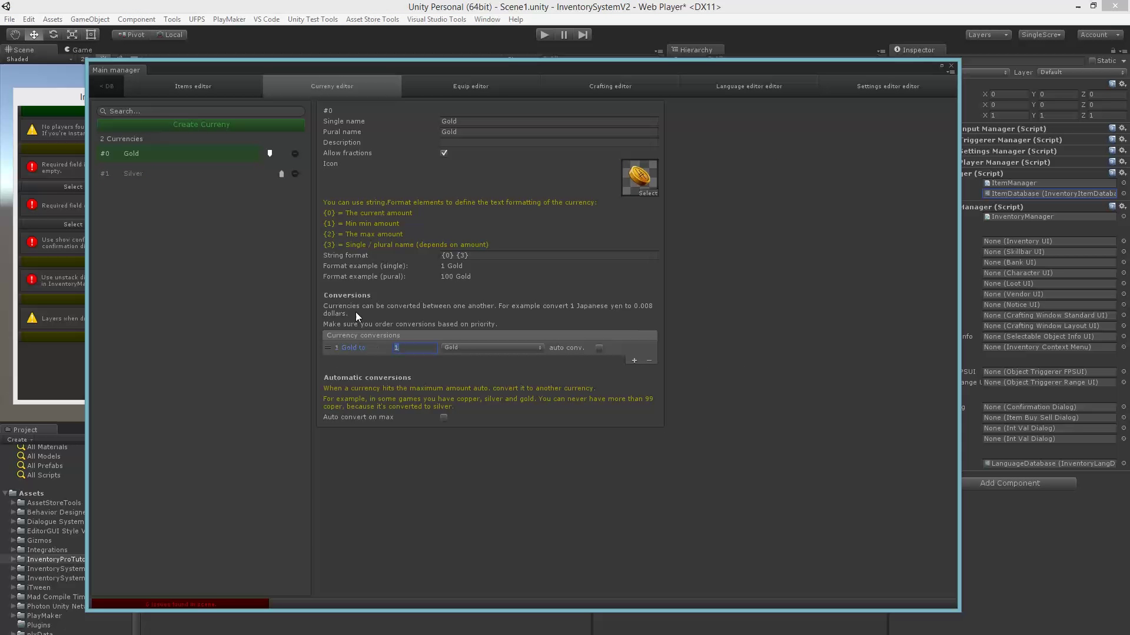
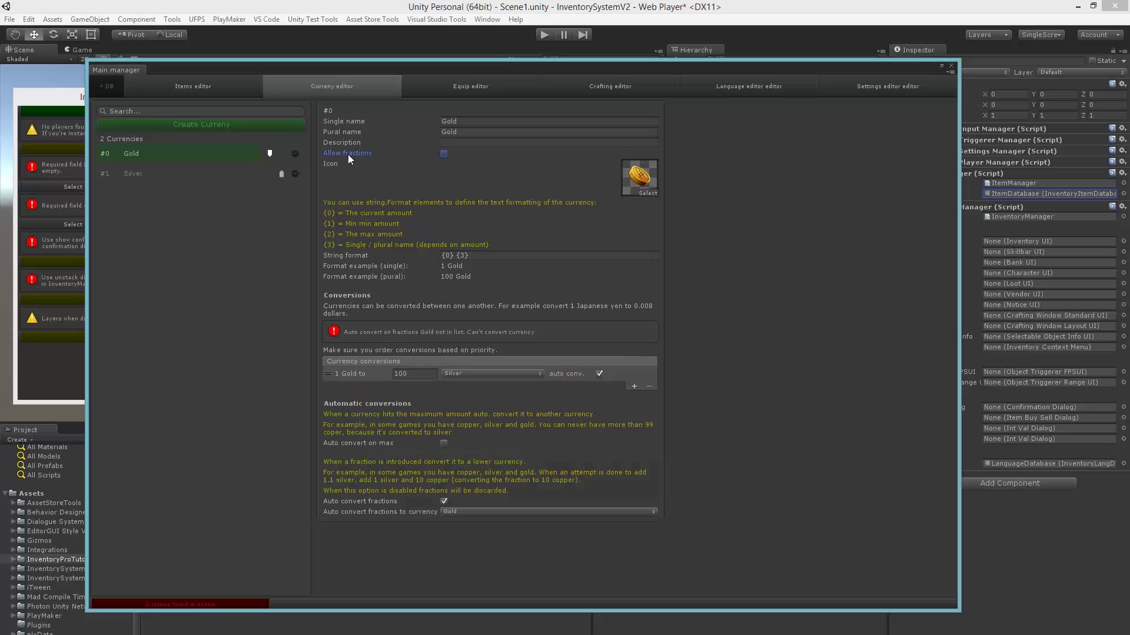
pyautogui.click(336, 503)
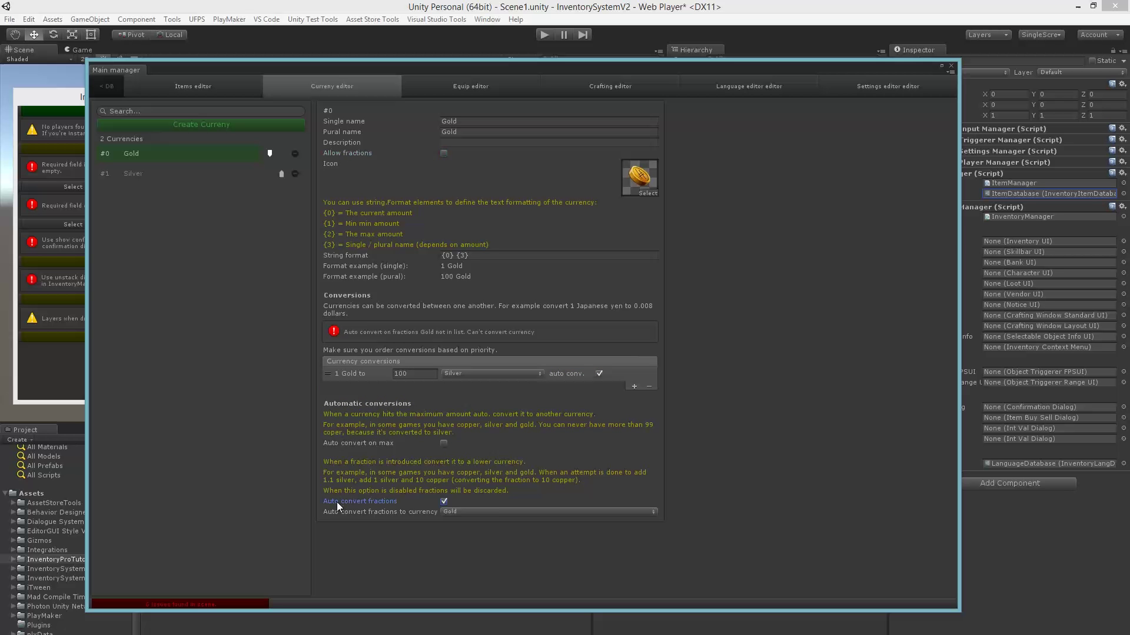
pyautogui.click(443, 502)
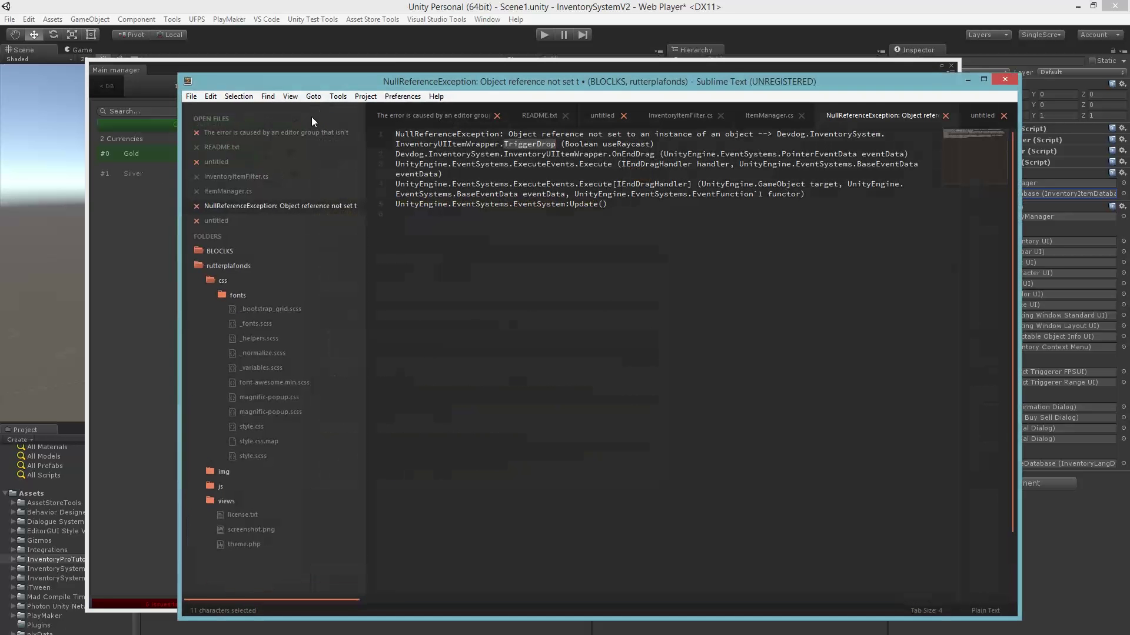
# - Switch to Sublime Text and write a new note with the lines "1 gold 0 silver - 10 silver" and "0 gold 90 silver"
pyautogui.hotkey('ctrl', 'n')
pyautogui.write('1 gold 0 silver')
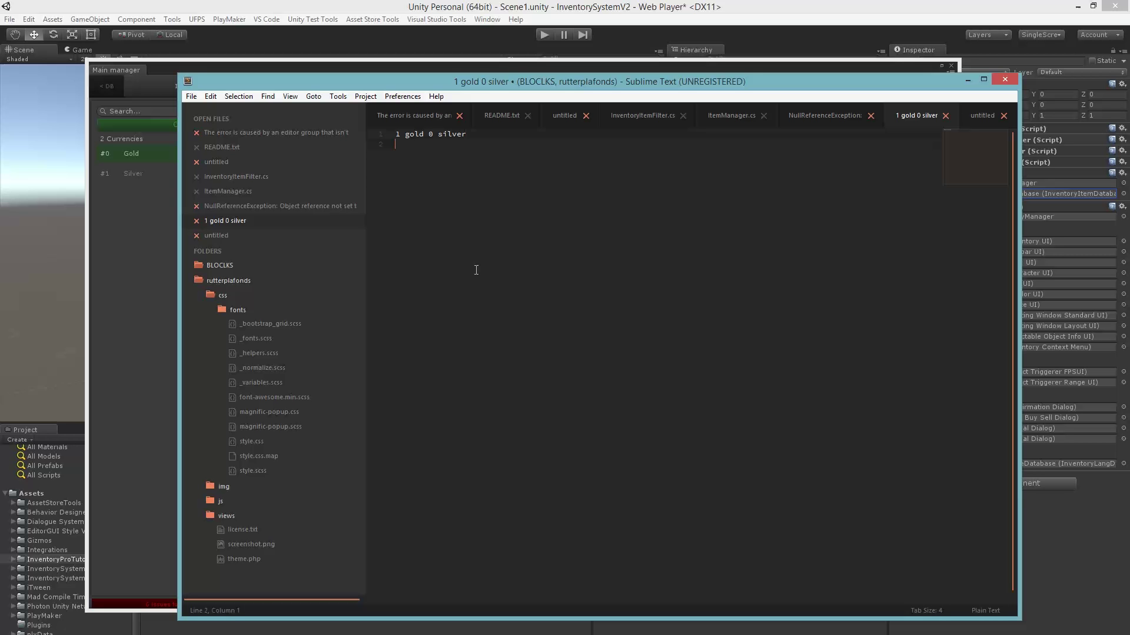
pyautogui.write('0 gold 1')
pyautogui.write(' silv')
pyautogui.press('BackSpace')
pyautogui.press('BackSpace')
pyautogui.press('BackSpace')
pyautogui.press('BackSpace')
pyautogui.press('BackSpace')
pyautogui.press('BackSpace')
pyautogui.write('90 silver- 10 silver')
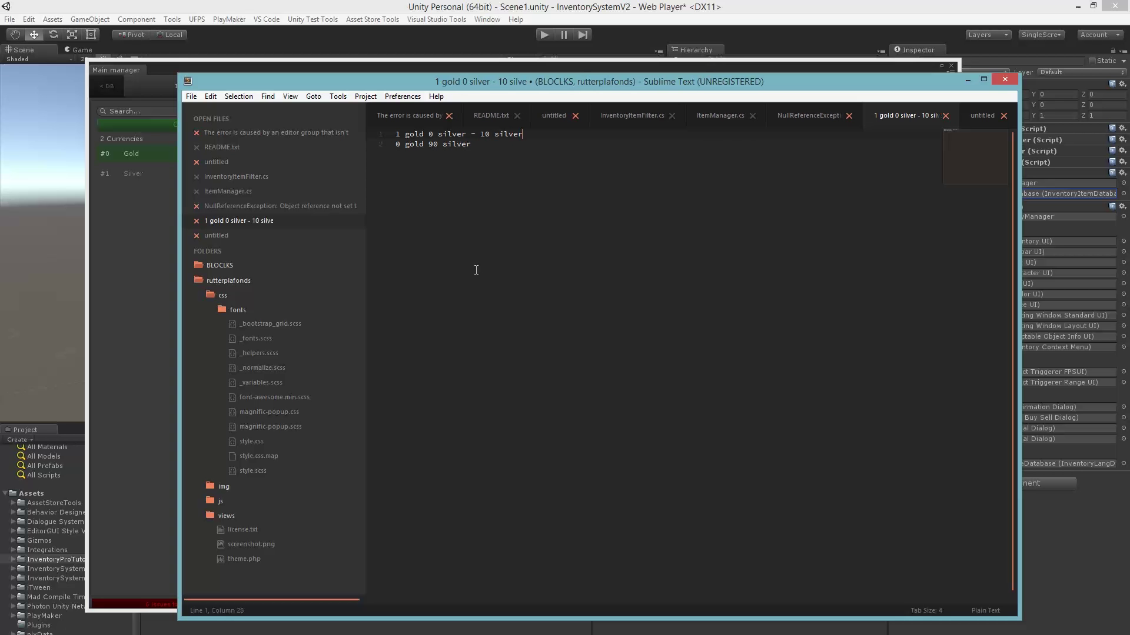
pyautogui.press('Down')
# - Switch back to Unity and try allowing fractions for the Gold currency
pyautogui.hotkey('alt', 'Tab')
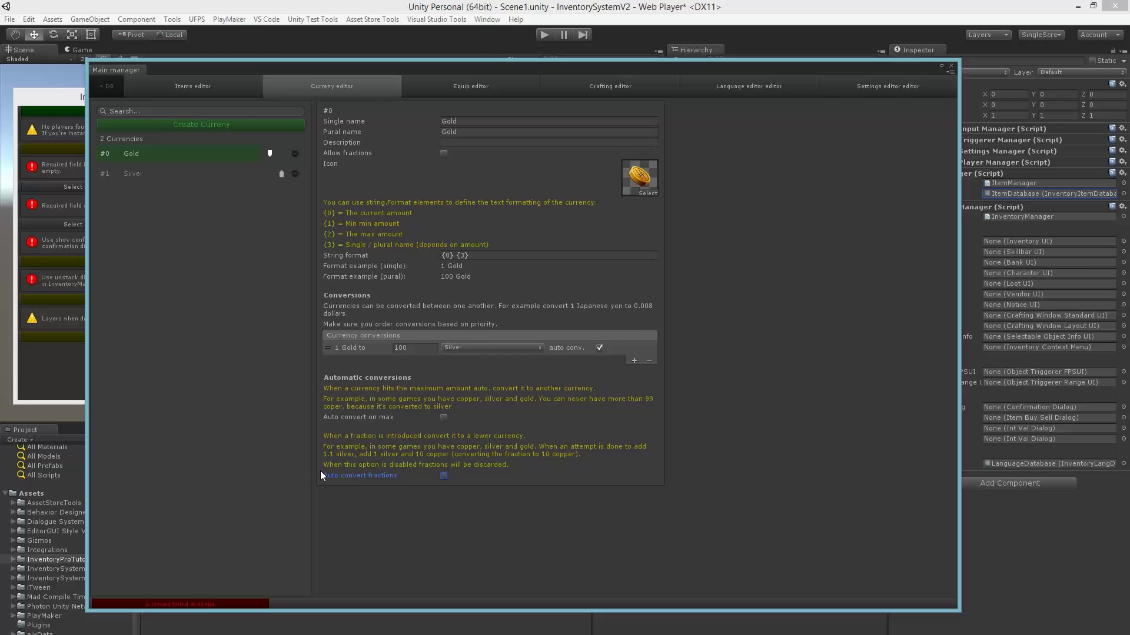
pyautogui.click(333, 153)
pyautogui.click(443, 154)
pyautogui.hotkey('alt', 'Tab')
pyautogui.hotkey('alt', 'Tab')
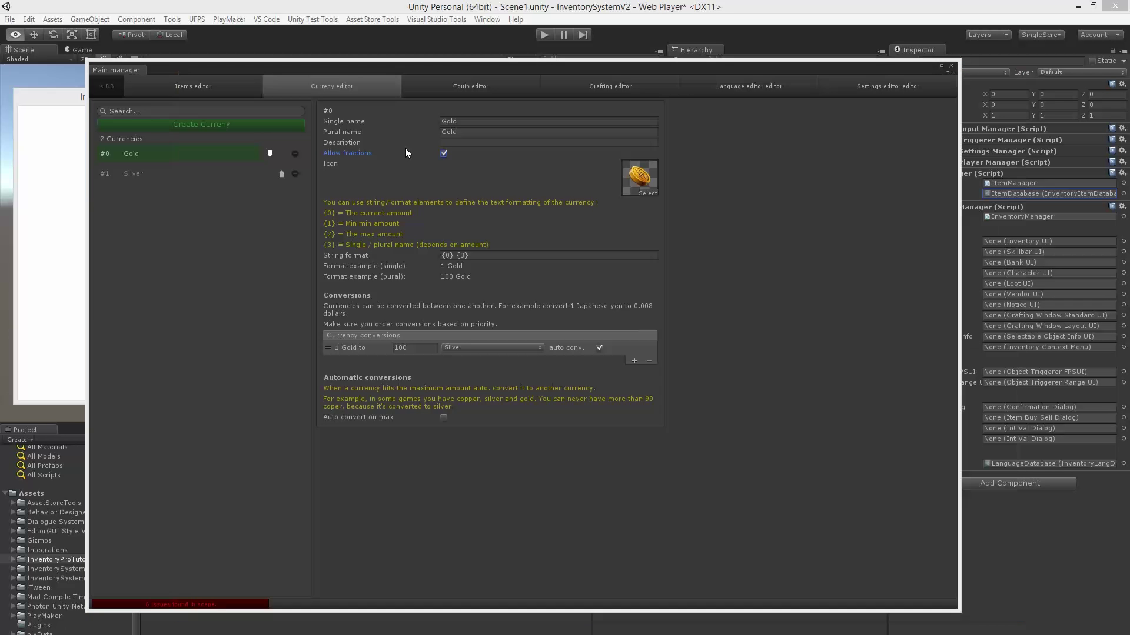
pyautogui.click(444, 153)
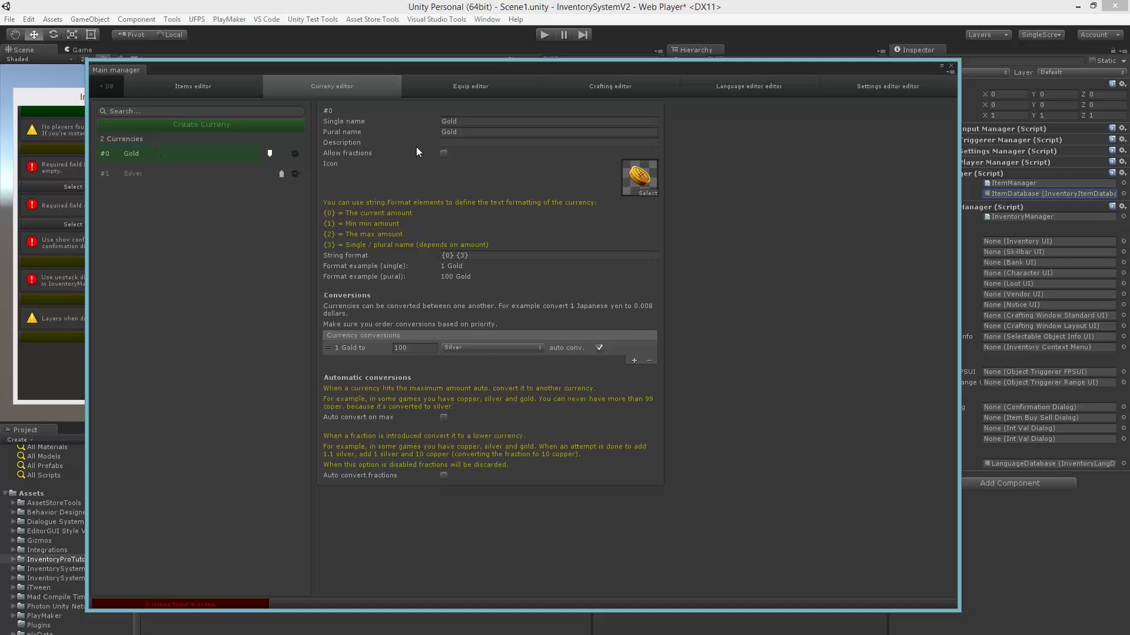
# - Change the first line's gold amount to 1.1 in the Sublime Text note, and return to Unity
pyautogui.hotkey('alt', 'Tab')
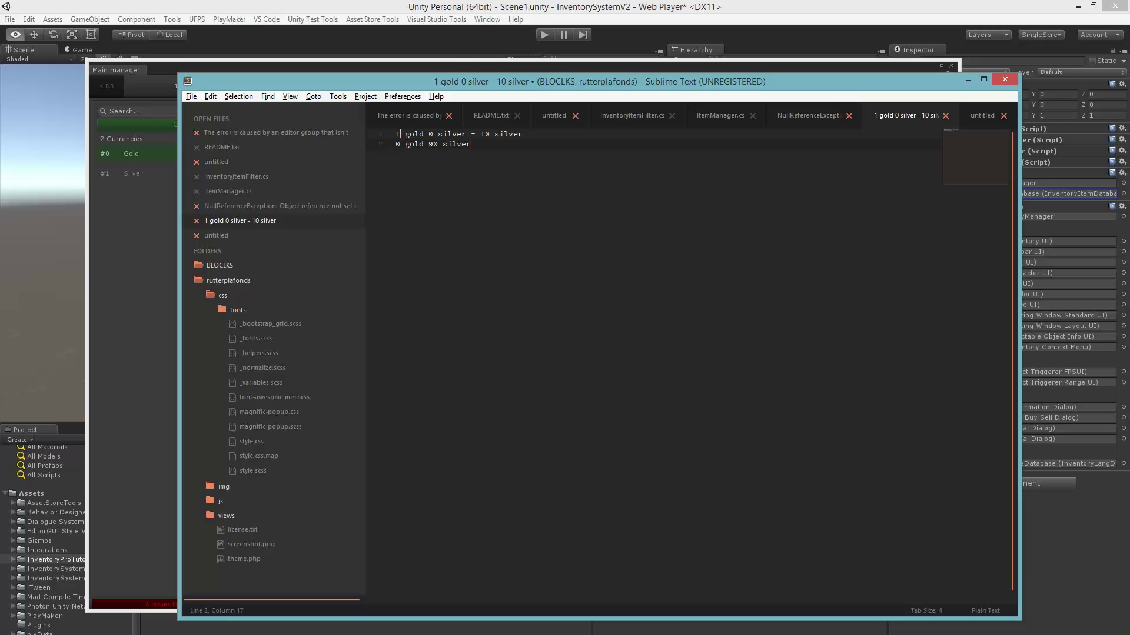
pyautogui.write('.1')
pyautogui.hotkey('alt', 'Tab')
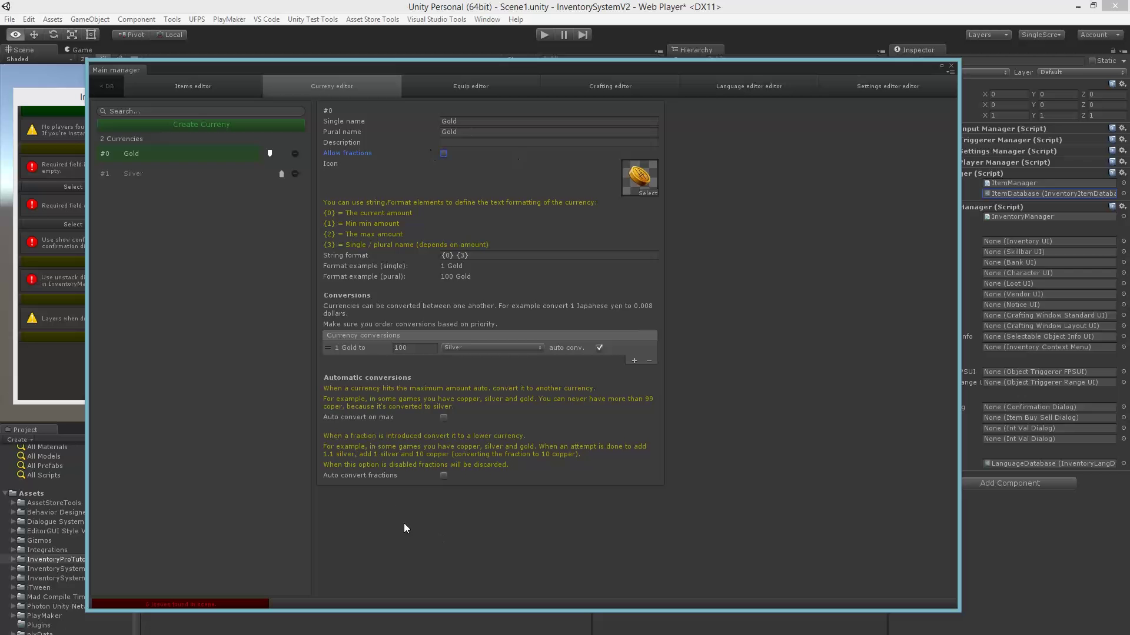
# - Enable automatic fraction conversion for the Gold currency, with Silver as the target currency
pyautogui.click(349, 476)
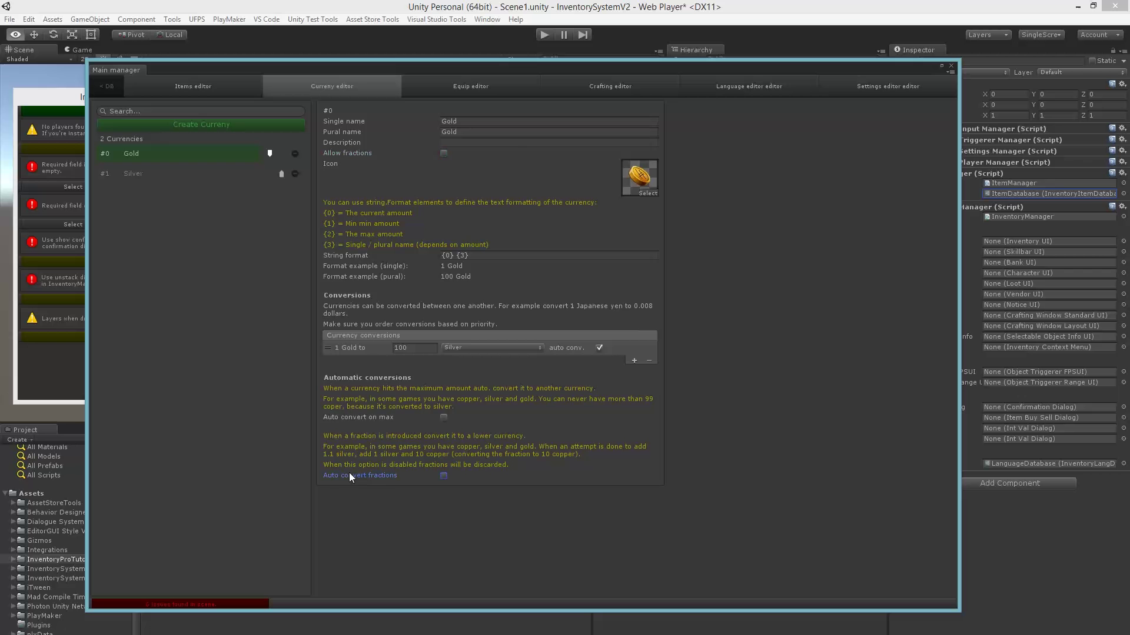
pyautogui.click(443, 476)
pyautogui.click(459, 512)
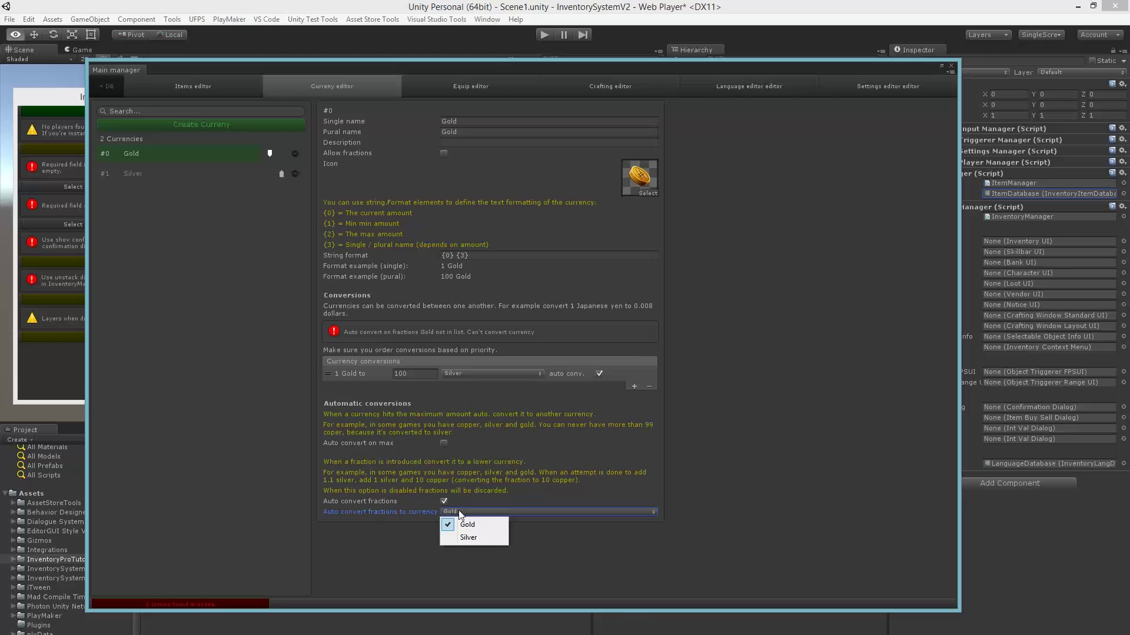
pyautogui.click(468, 537)
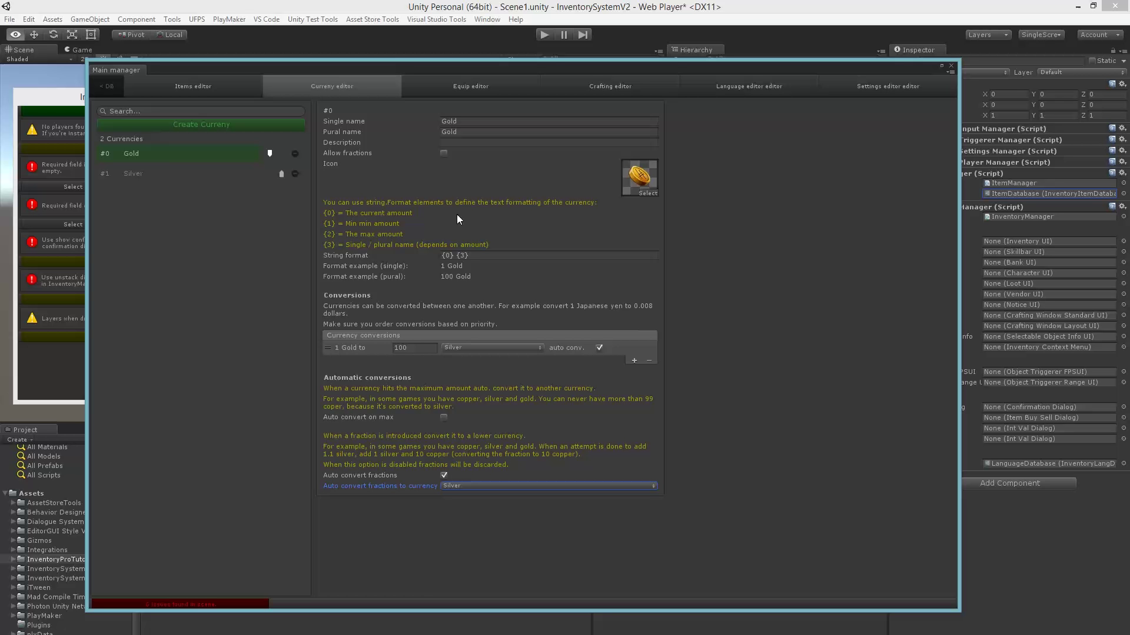
# - Examine the 1.1 gold example in the Sublime Text note against Gold's automatic conversion settings in Unity
pyautogui.hotkey('alt', 'Tab')
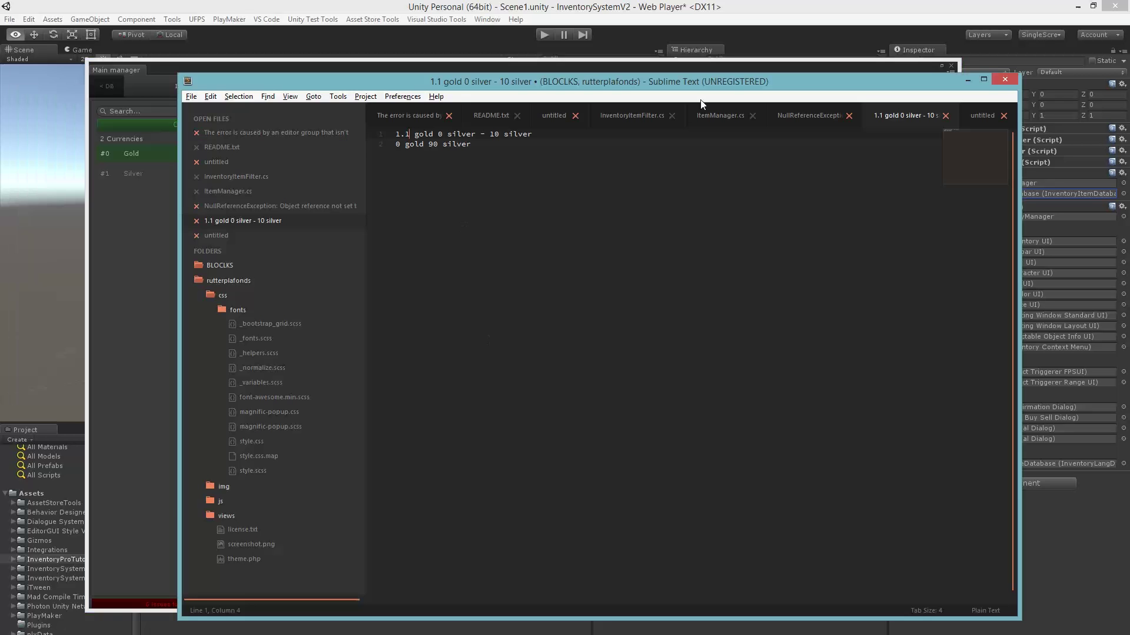
pyautogui.moveTo(408, 137); pyautogui.dragTo(405, 137)
pyautogui.press('Right')
pyautogui.press('Right')
pyautogui.press('Right')
pyautogui.press('Right')
pyautogui.tripleClick(406, 134)
pyautogui.hotkey('alt', 'Tab')
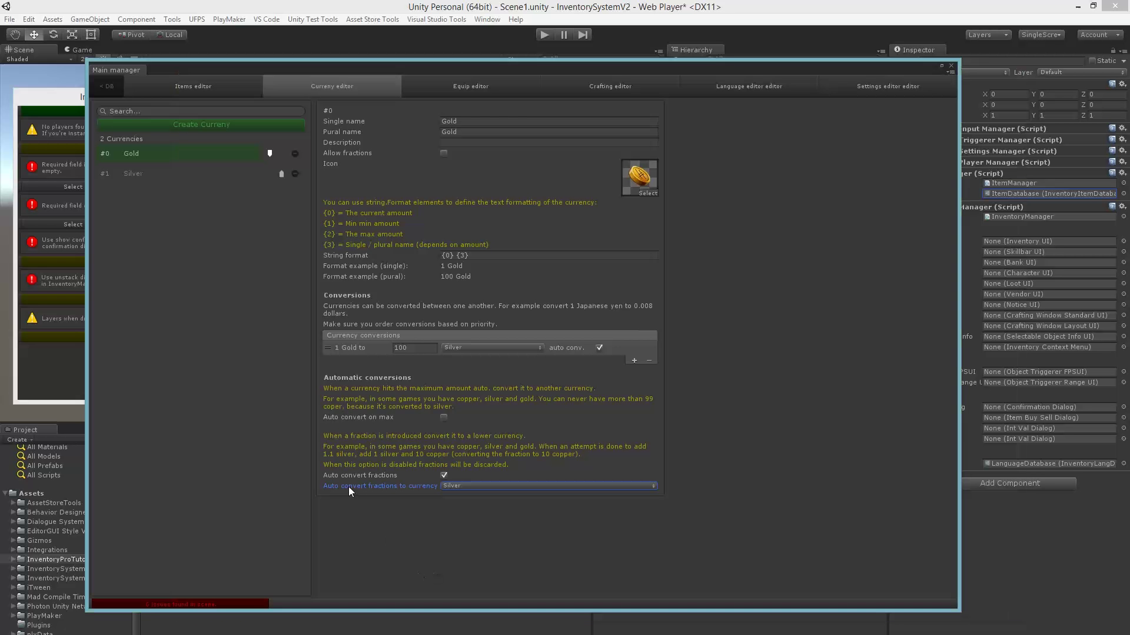
pyautogui.click(336, 475)
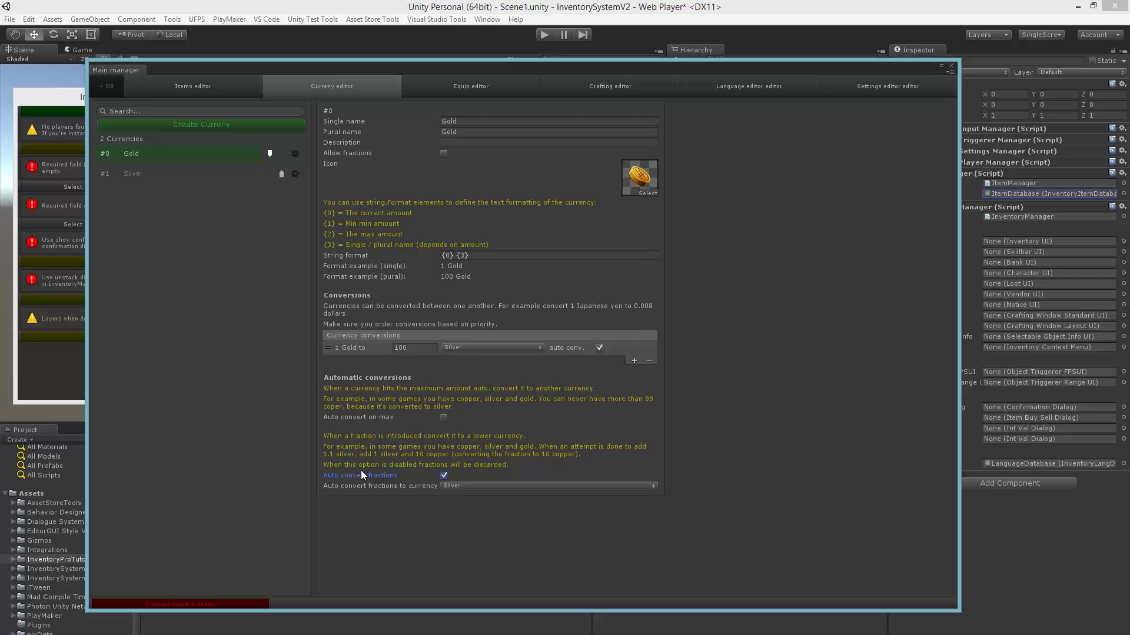
pyautogui.click(412, 415)
# - Enable auto convert on max for the Silver currency with a maximum amount of 100
pyautogui.click(161, 176)
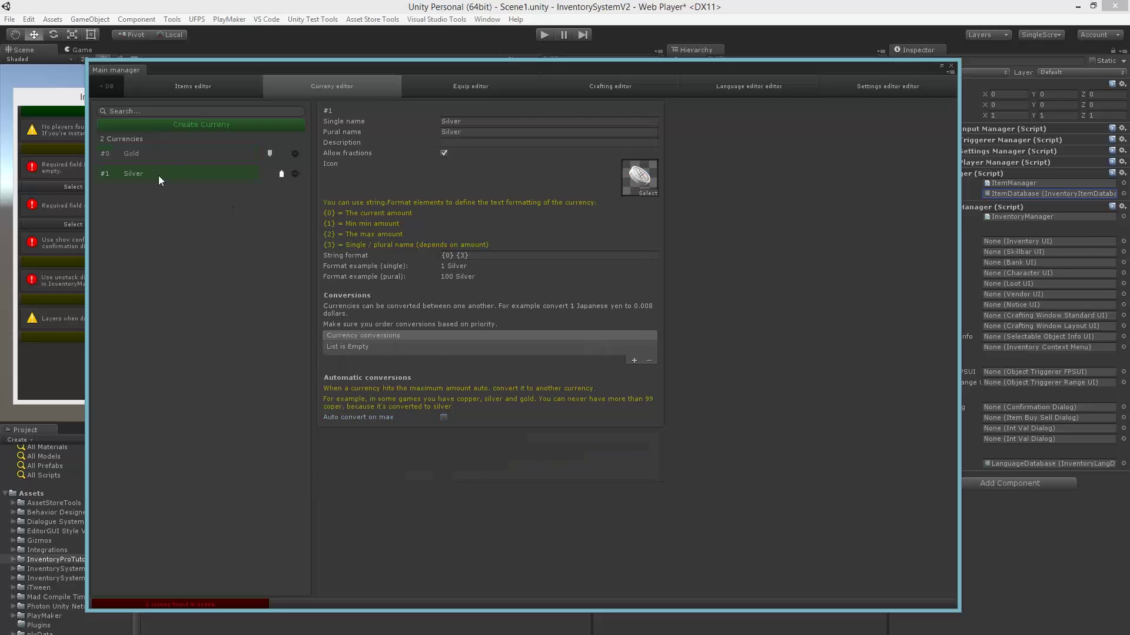
pyautogui.click(443, 416)
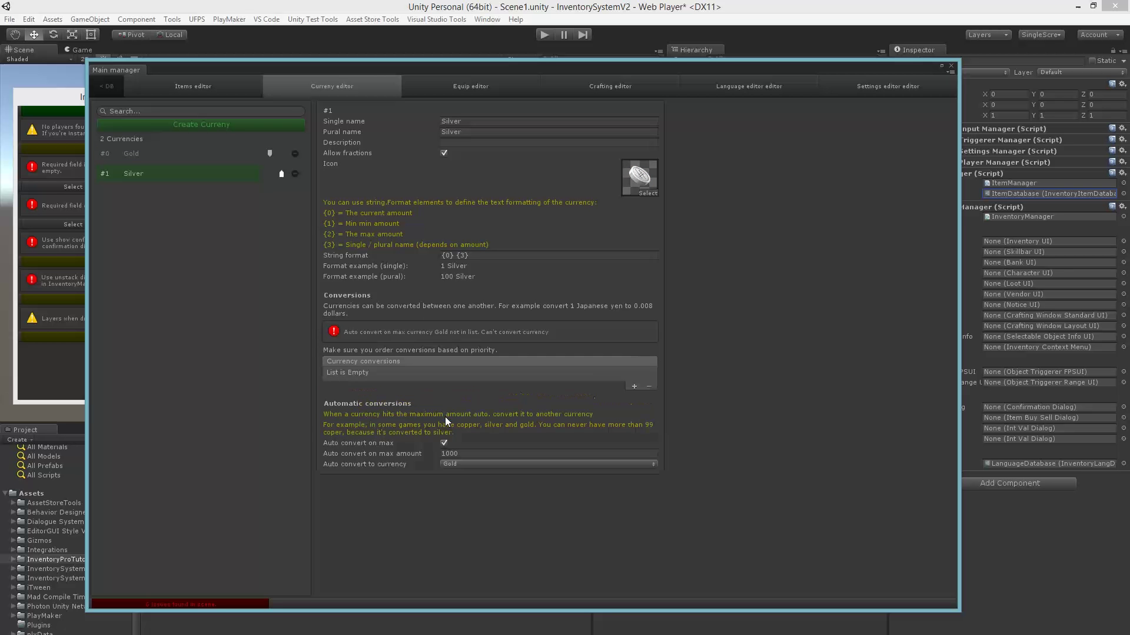
pyautogui.click(347, 455)
pyautogui.write('100')
pyautogui.press('Tab')
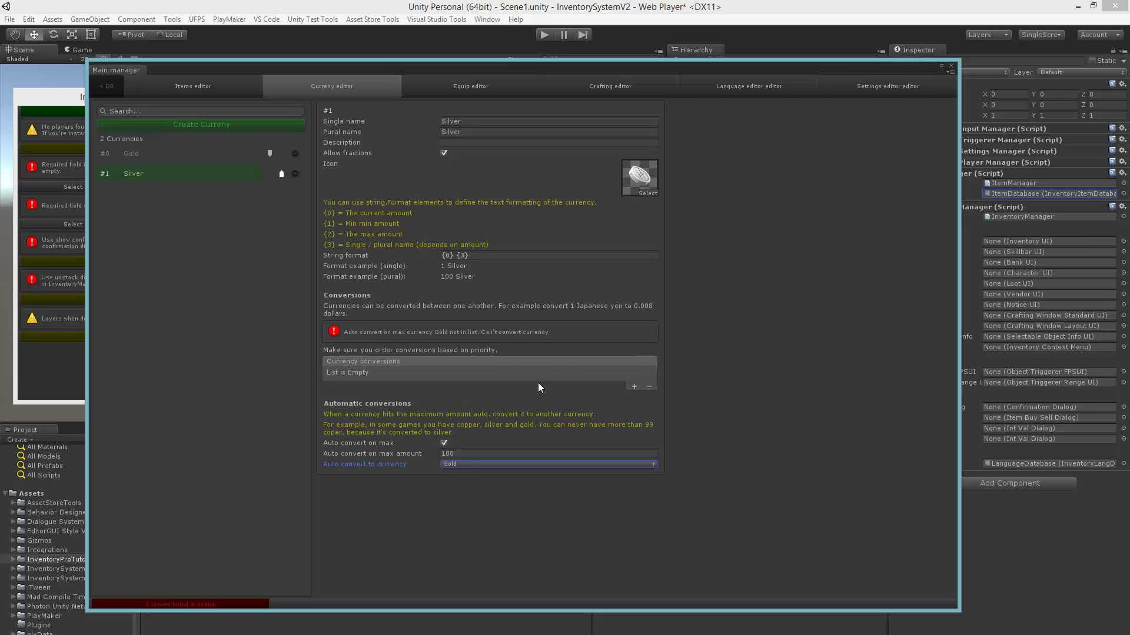
# - Add a conversion of 1 Silver to 0.01 Gold with auto conversion on
pyautogui.click(633, 385)
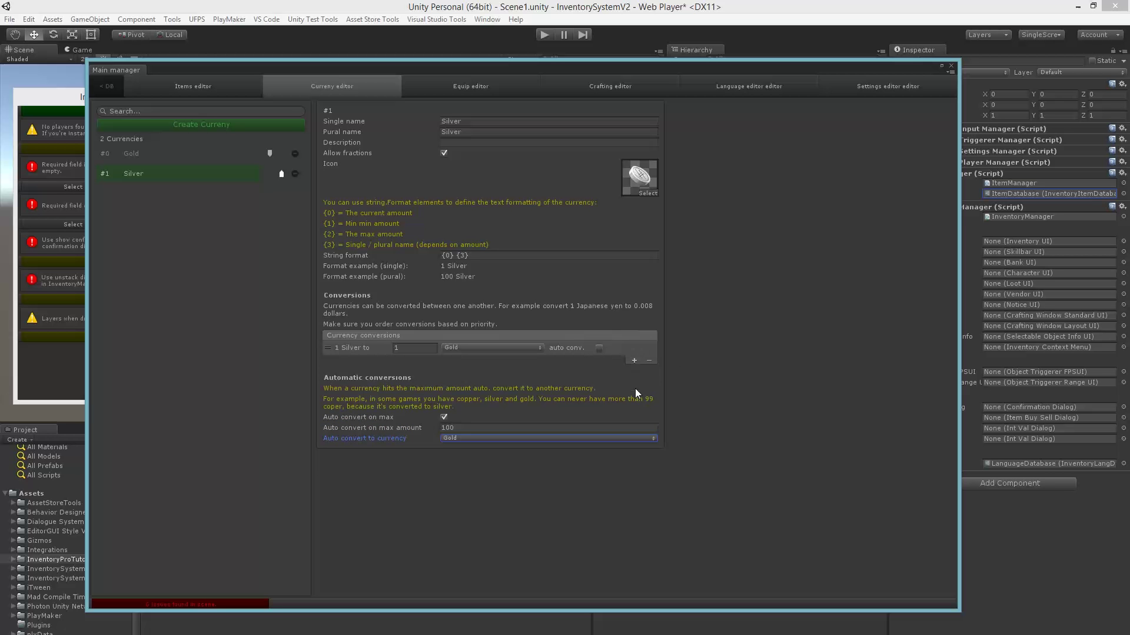
pyautogui.click(371, 351)
pyautogui.write('0.01')
pyautogui.press('Tab')
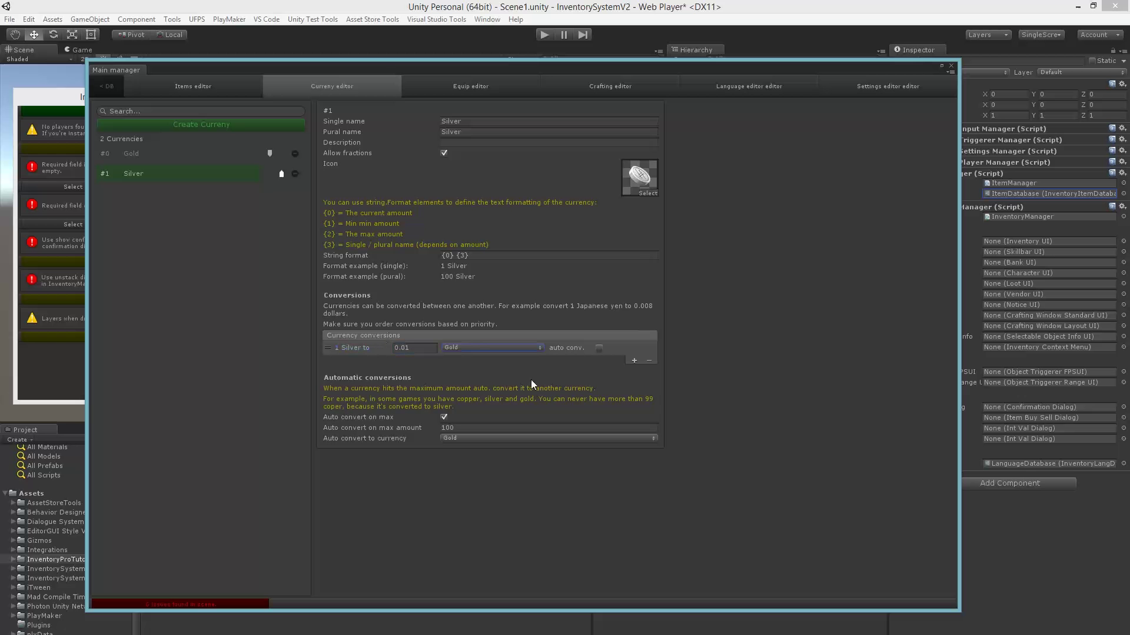
pyautogui.click(599, 348)
pyautogui.click(354, 431)
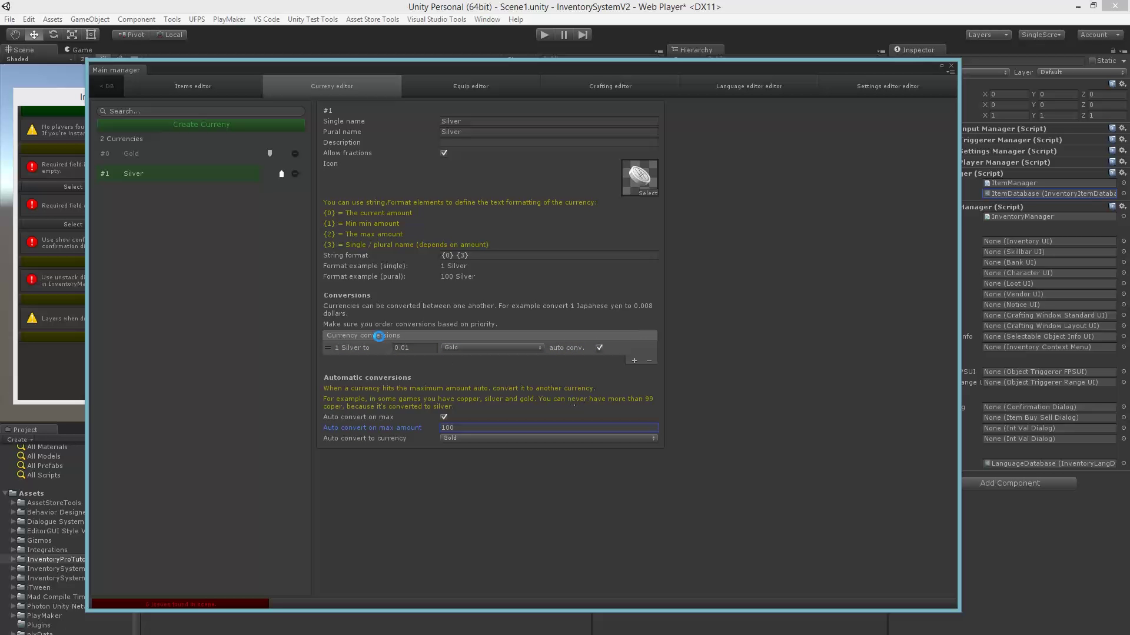
pyautogui.click(167, 152)
pyautogui.click(176, 174)
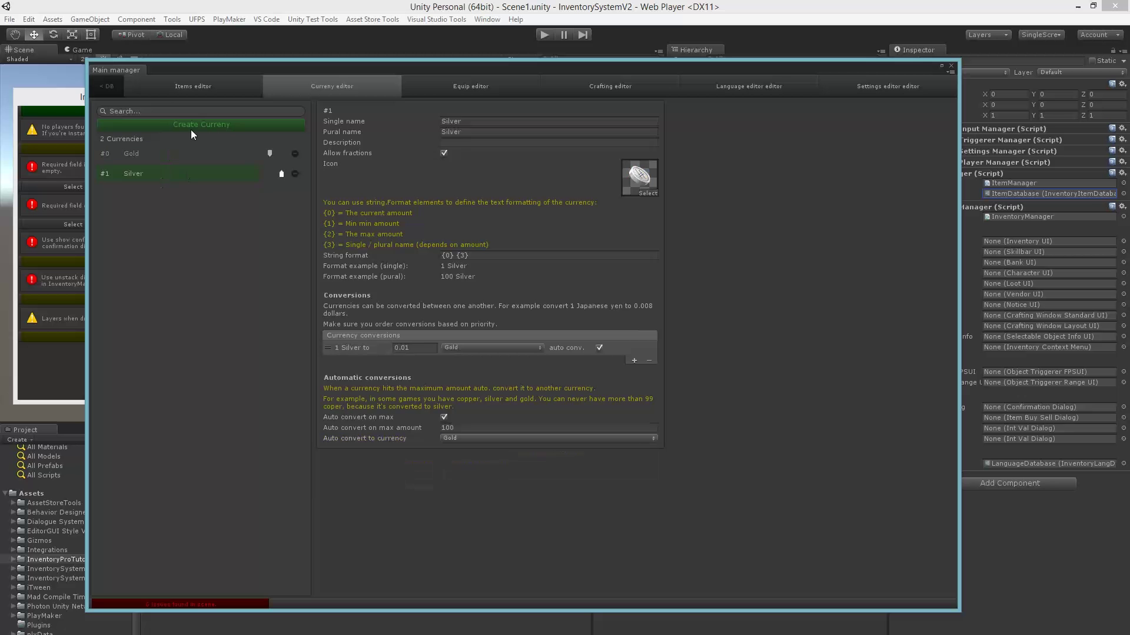
# - Create a third currency with Copper as both its single and plural name
pyautogui.click(190, 125)
pyautogui.click(466, 122)
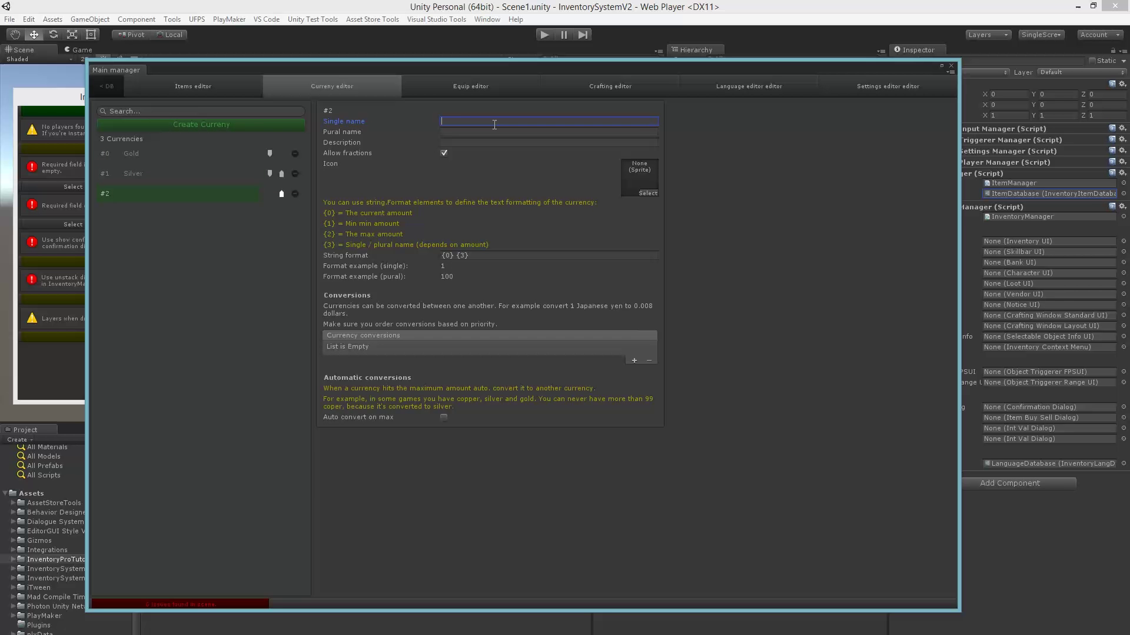
pyautogui.write('Corper')
pyautogui.press('Tab')
pyautogui.write('Copper')
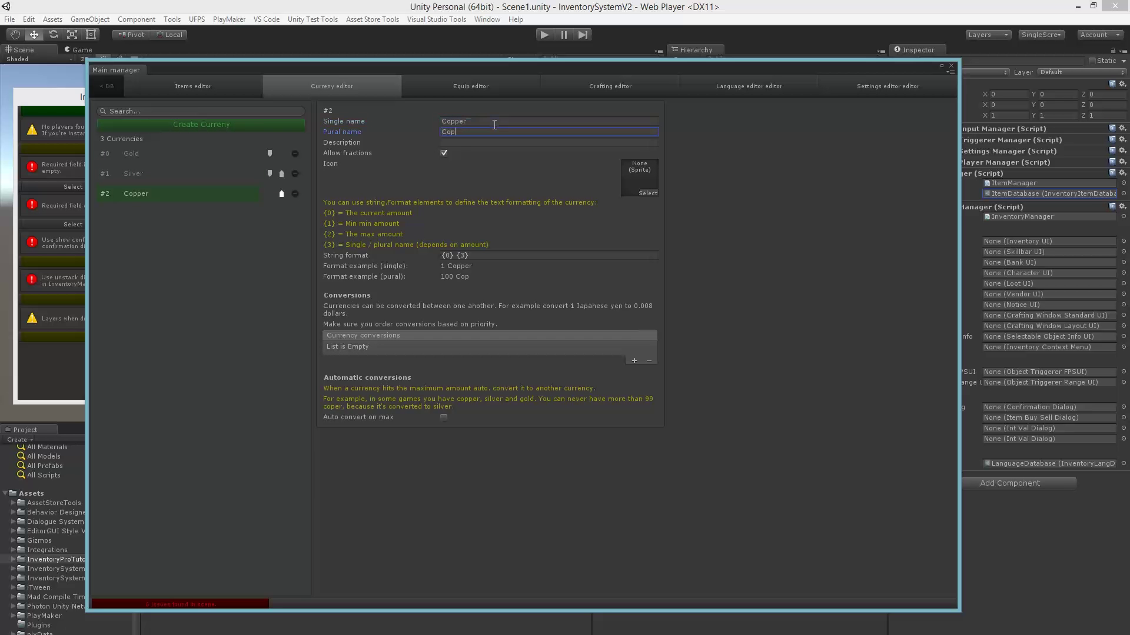
pyautogui.press('Tab')
# - Assign the copper coin sprite RavenmoreIconPack.3_27 as the Copper currency's icon
pyautogui.click(647, 193)
pyautogui.scroll(-10, 624, 338)
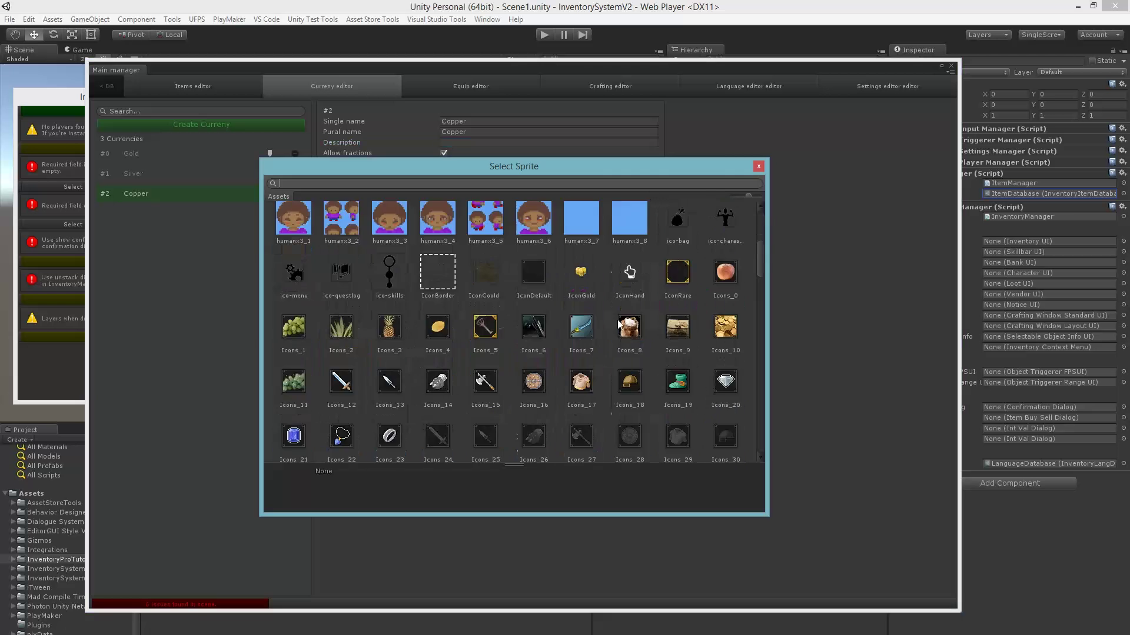
pyautogui.scroll(-3, 517, 309)
pyautogui.doubleClick(385, 288)
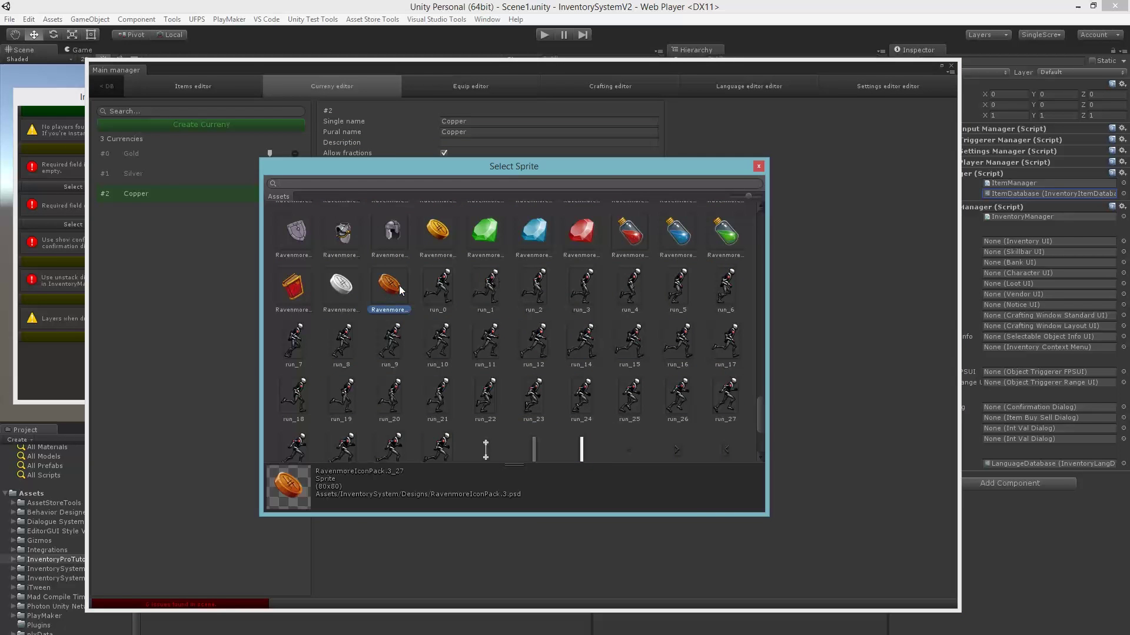
# - Add a conversion of 1 Copper to 0.01 Silver with auto conversion on
pyautogui.click(634, 360)
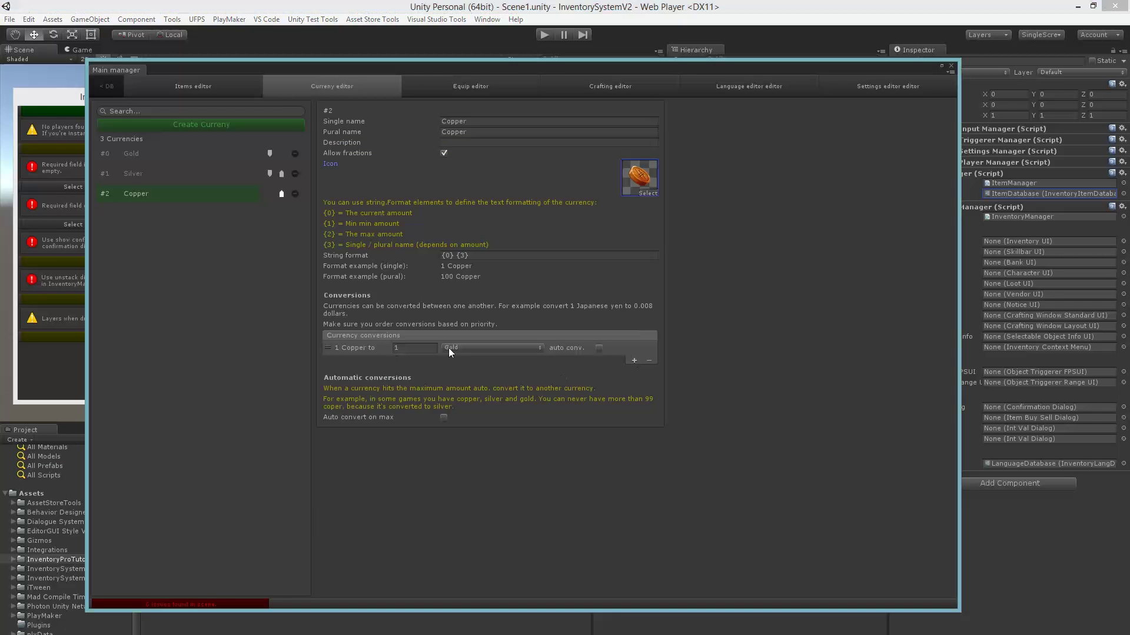
pyautogui.click(453, 347)
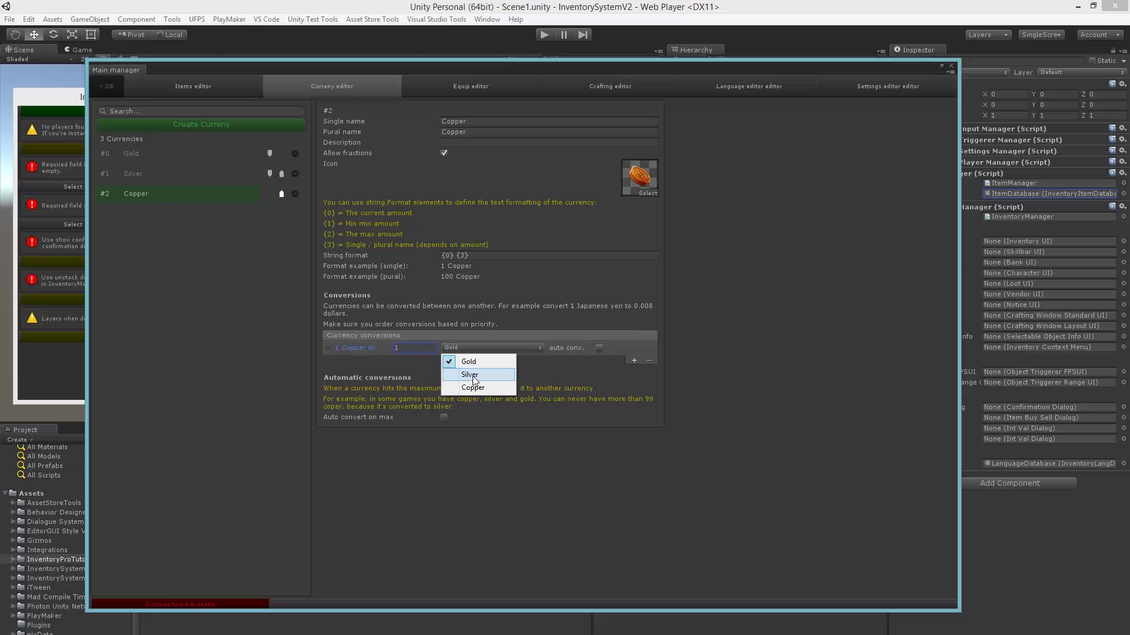
pyautogui.click(471, 375)
pyautogui.click(415, 348)
pyautogui.write('0.01')
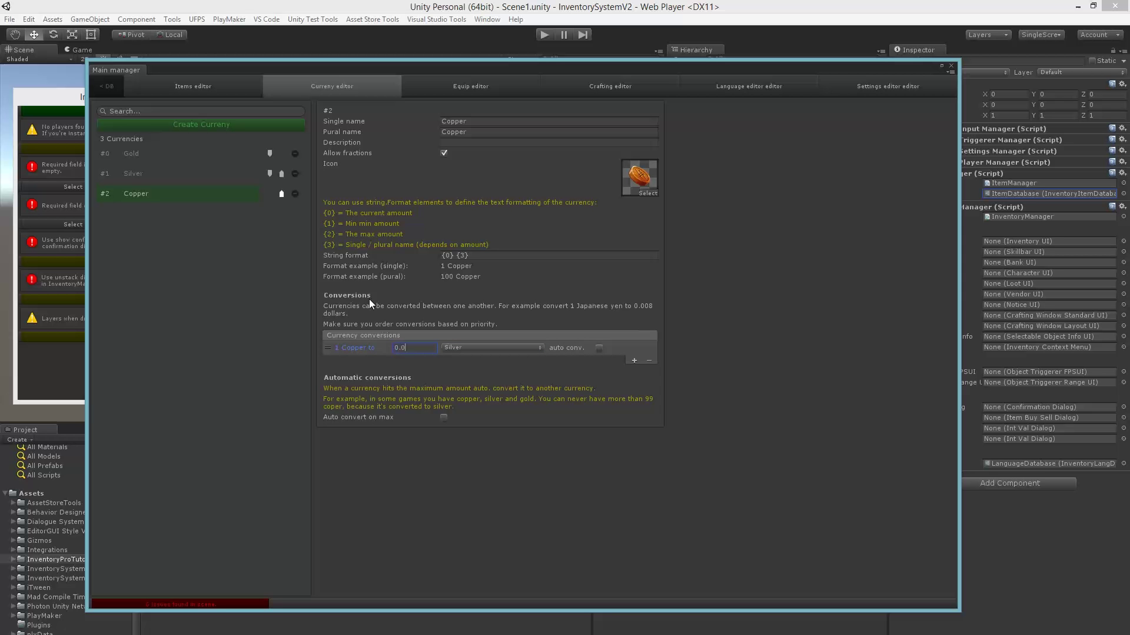
pyautogui.press('Return')
pyautogui.click(599, 347)
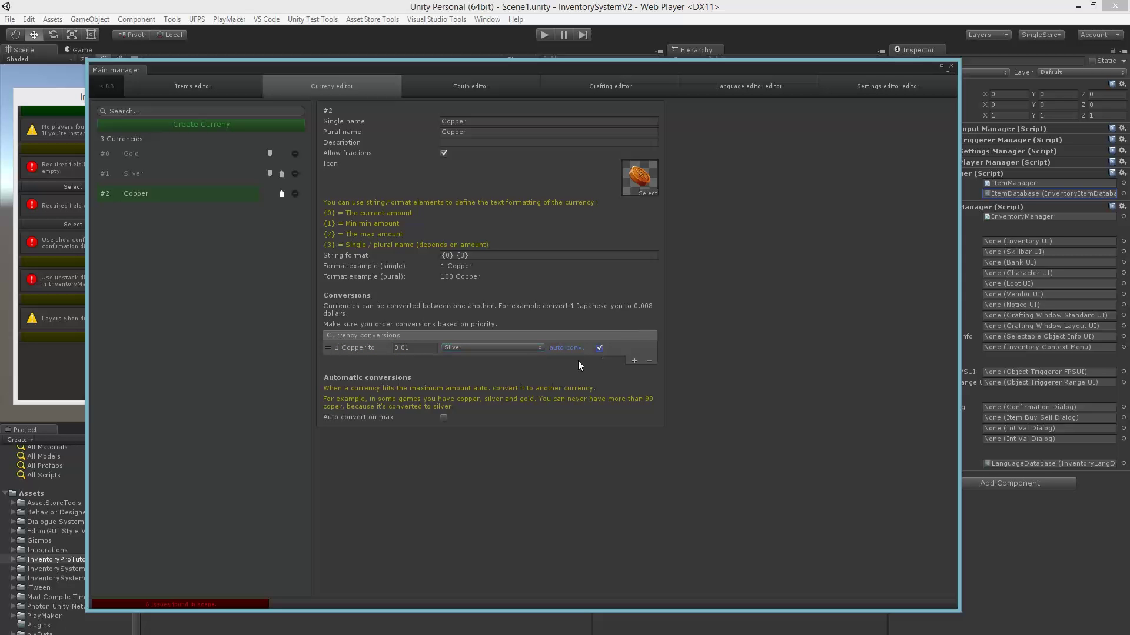
# - Turn on auto convert on max for Copper, converting to Silver at a maximum amount of 100
pyautogui.click(353, 418)
pyautogui.click(444, 418)
pyautogui.click(465, 450)
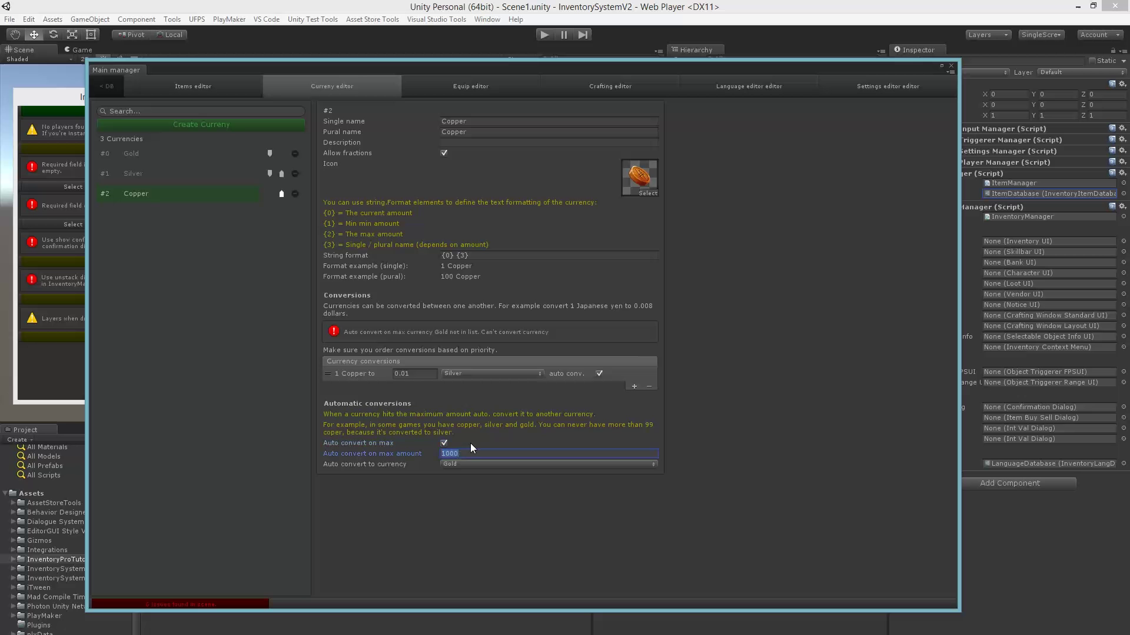
pyautogui.write('100')
pyautogui.click(454, 465)
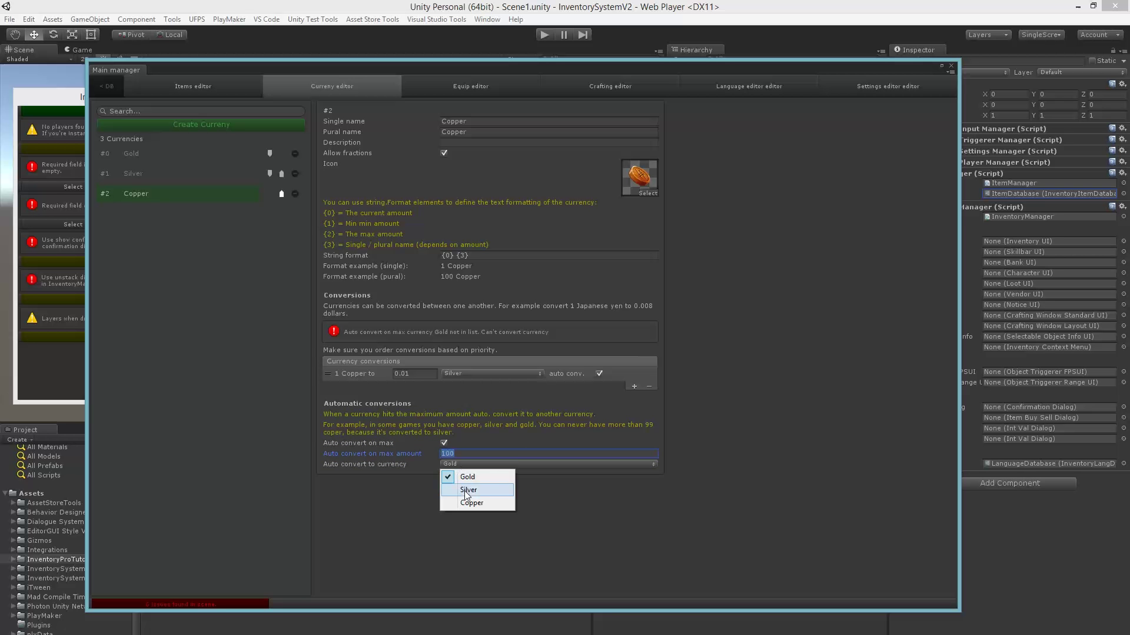
pyautogui.click(468, 490)
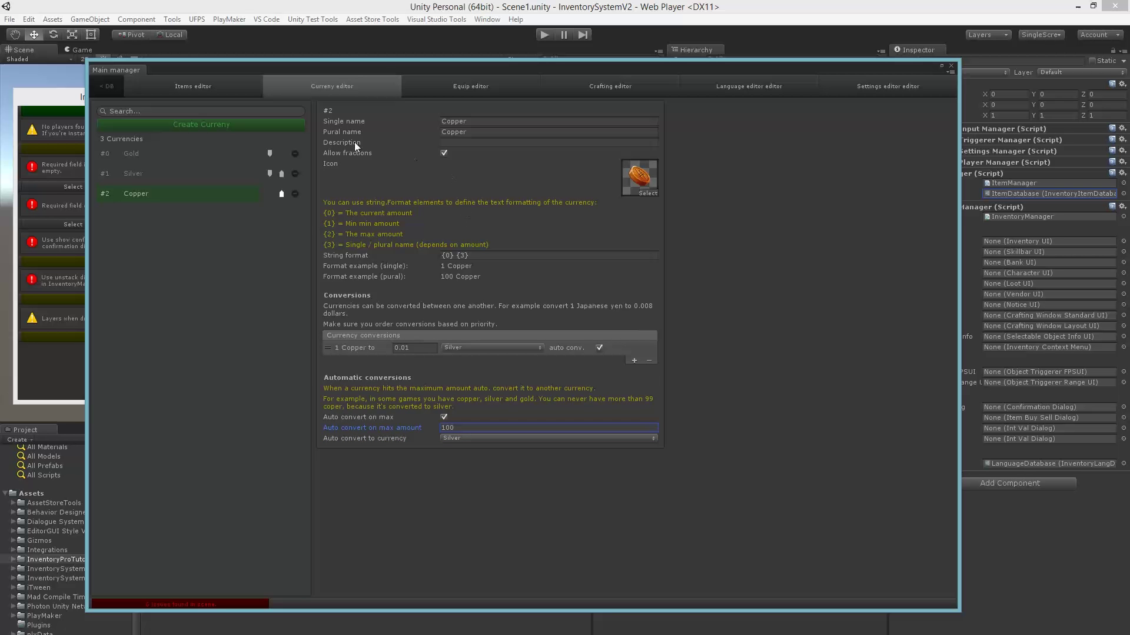
# - Add a second conversion to the Silver currency, 1 Silver to 100 Copper, with auto conversion on
pyautogui.click(177, 174)
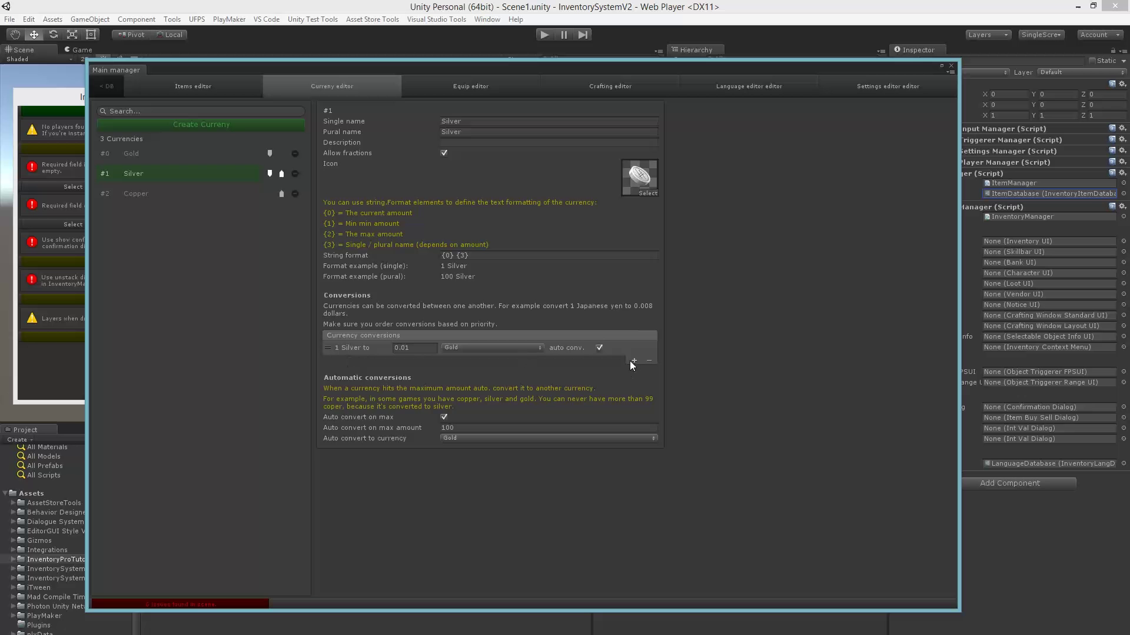
pyautogui.click(634, 360)
pyautogui.click(412, 360)
pyautogui.click(491, 359)
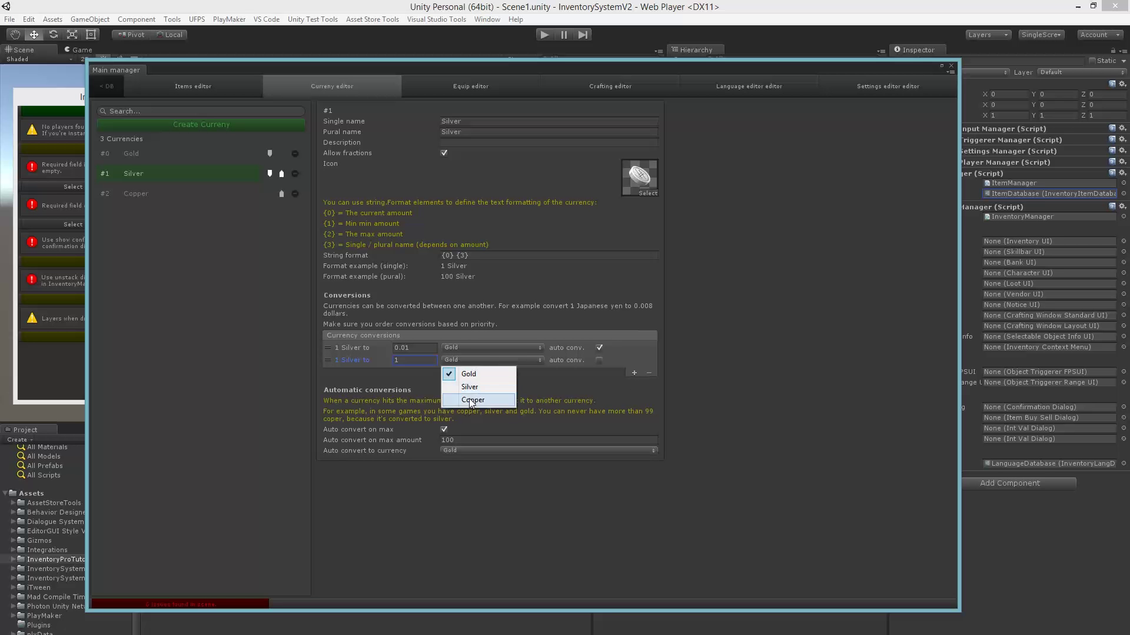
pyautogui.click(471, 400)
pyautogui.write('00')
pyautogui.click(599, 359)
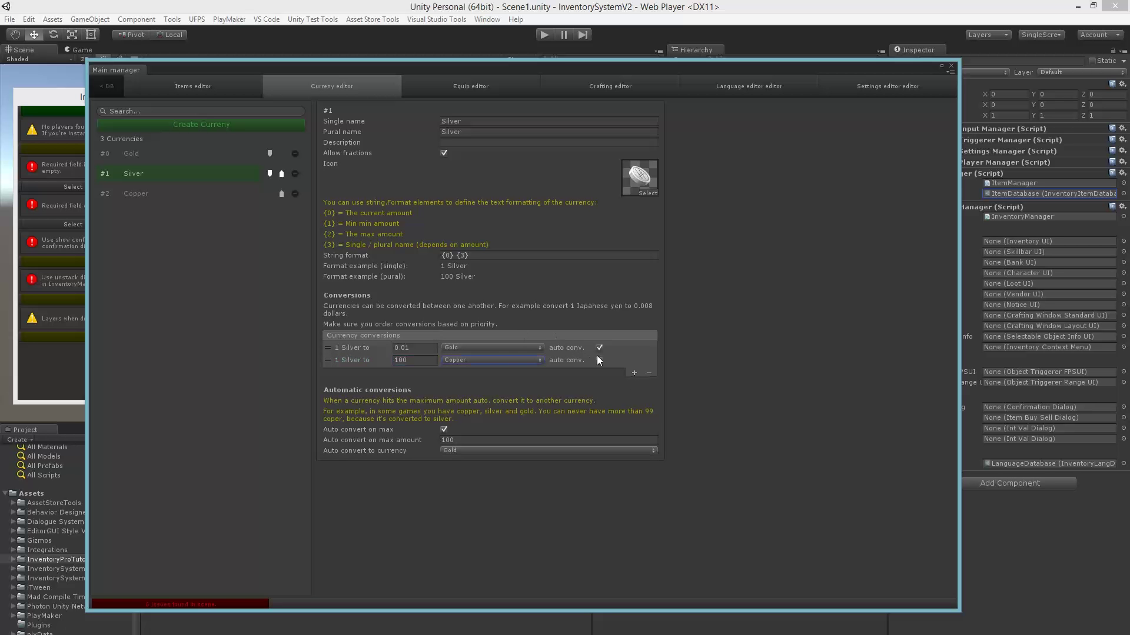
# - Disallow fractions for Silver and auto convert its fractions to Copper
pyautogui.click(188, 171)
pyautogui.click(445, 153)
pyautogui.click(453, 520)
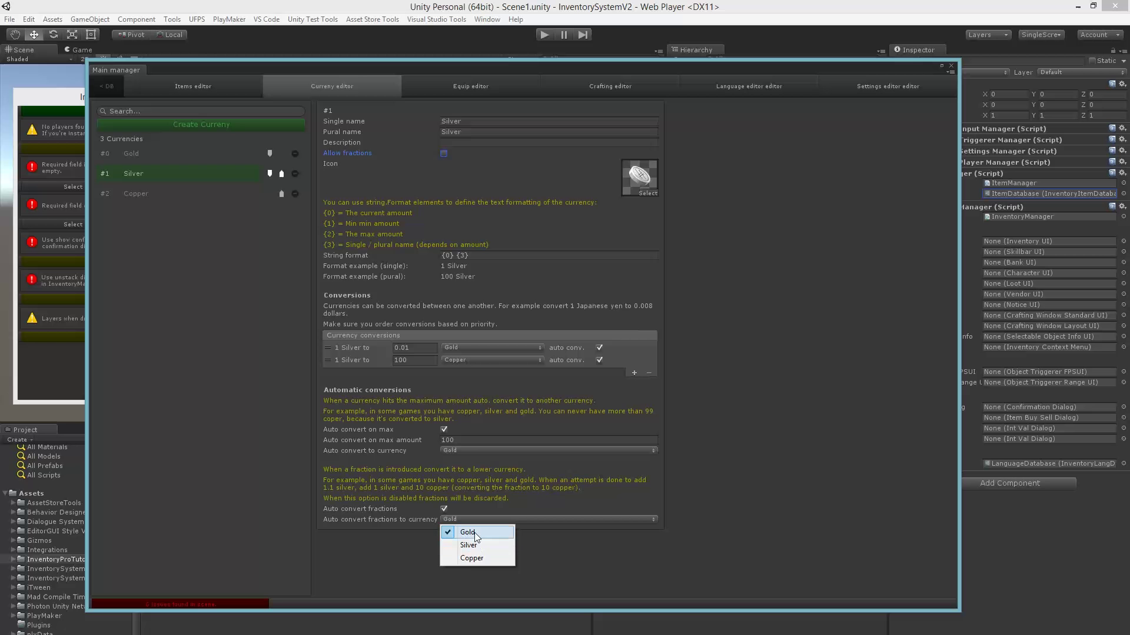
pyautogui.click(468, 558)
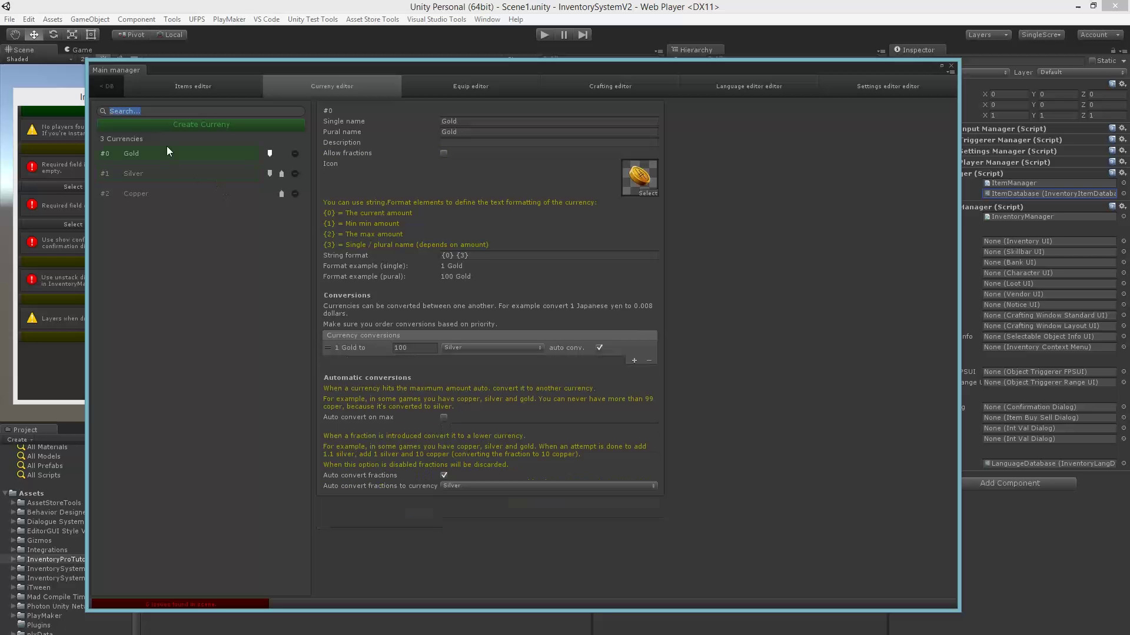
pyautogui.click(155, 195)
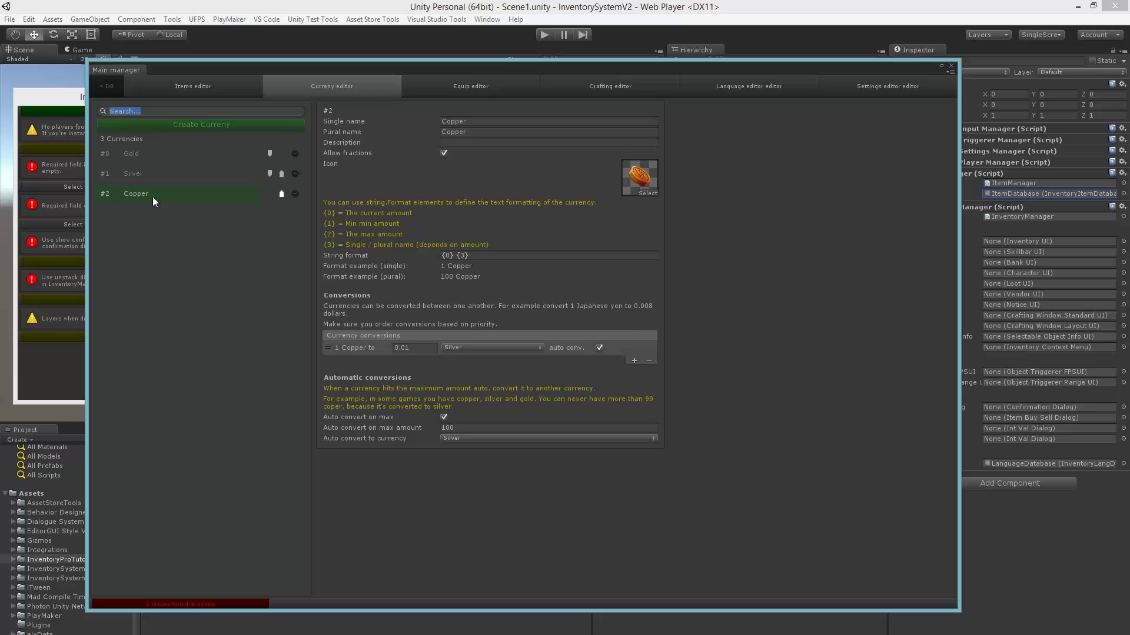
# - Add EquippableInventoryItem to the item types scanned for character stats in the equip editor
pyautogui.click(488, 87)
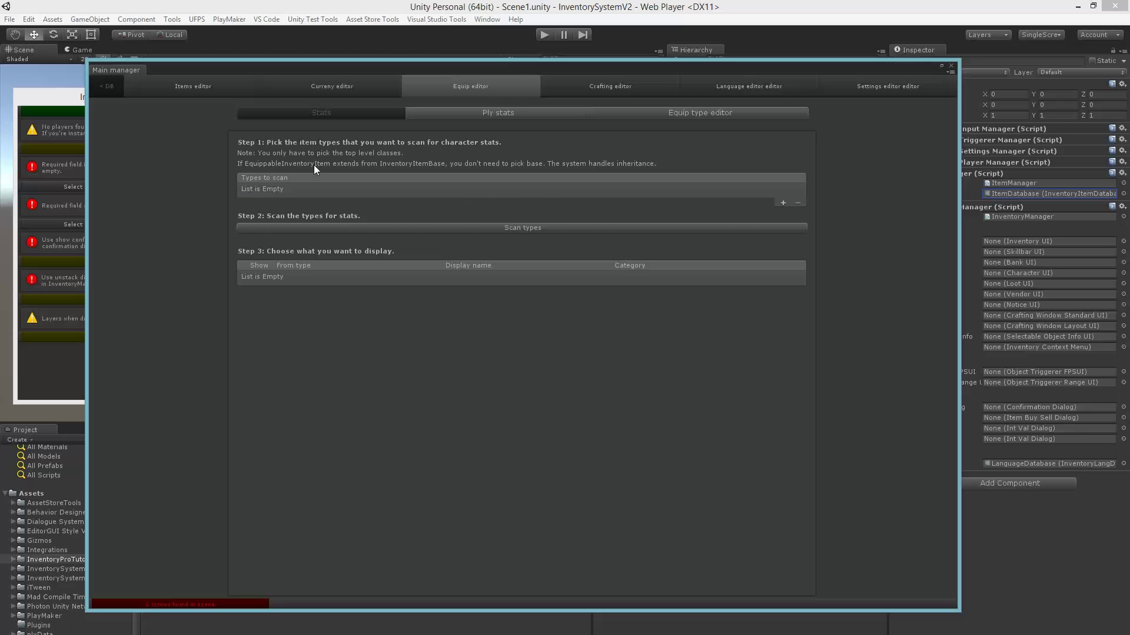
pyautogui.click(782, 203)
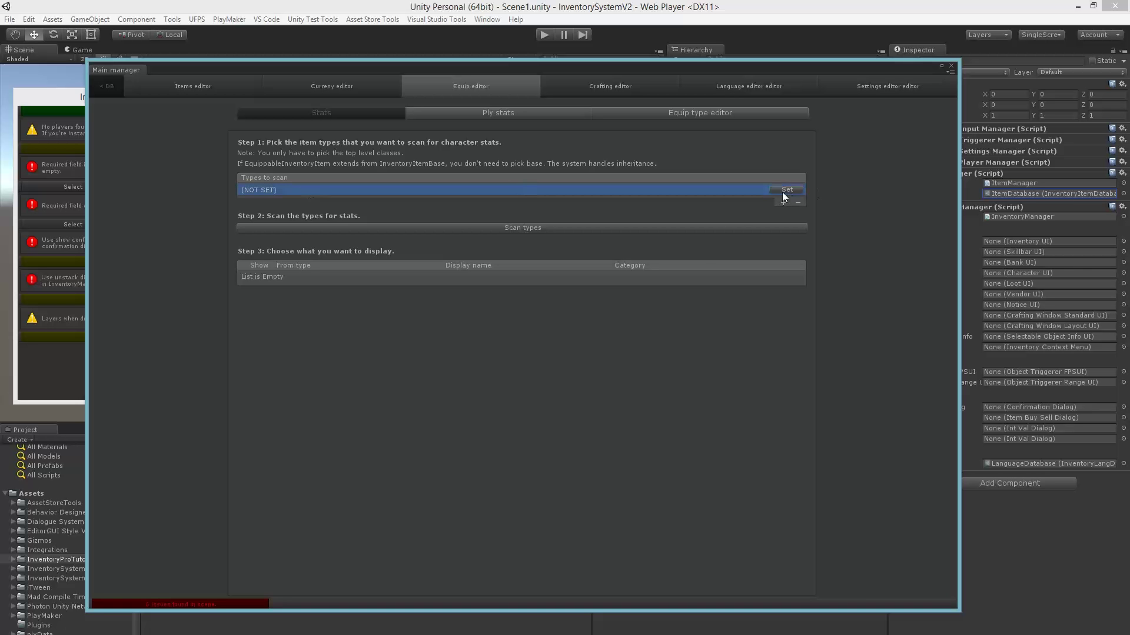
pyautogui.click(247, 189)
pyautogui.moveTo(400, 165); pyautogui.dragTo(660, 158)
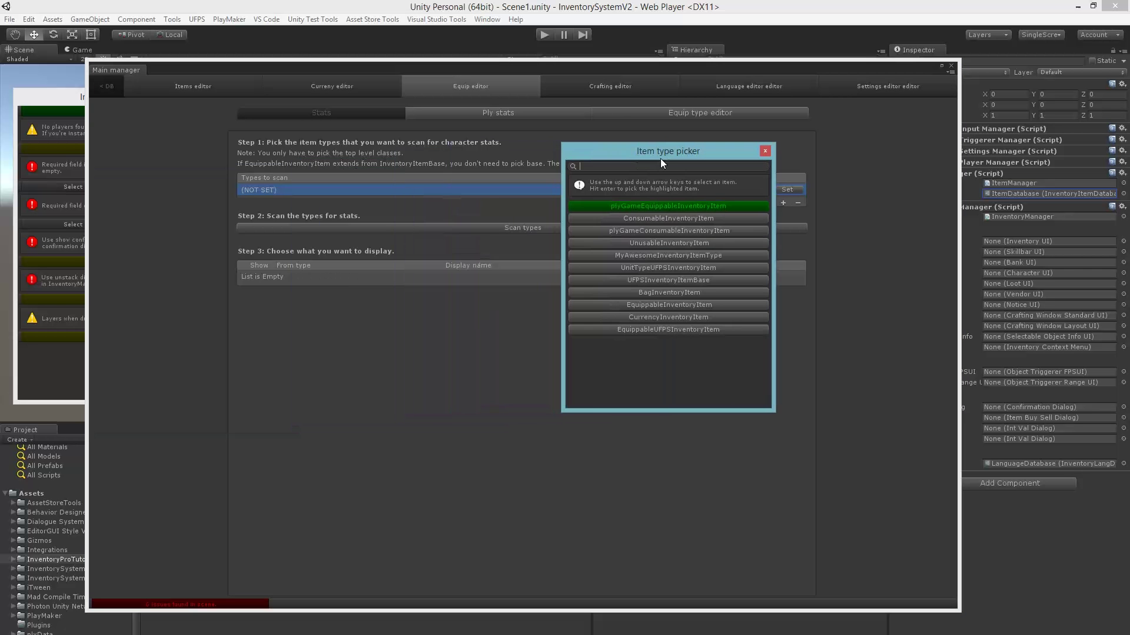
pyautogui.write('equip')
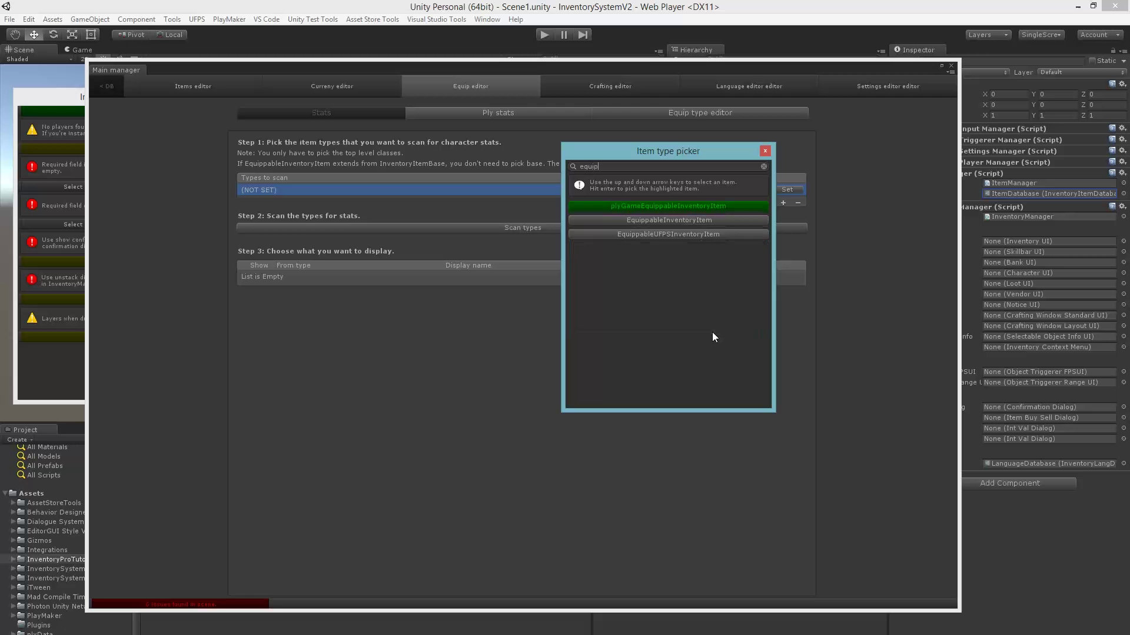
pyautogui.press('Down')
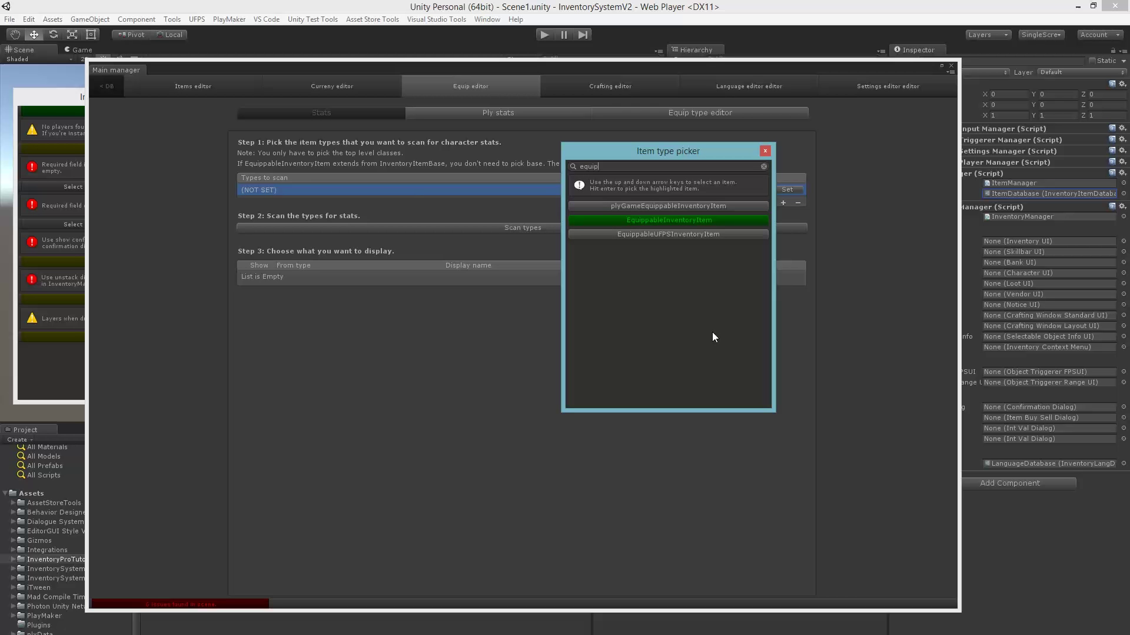
pyautogui.press('Return')
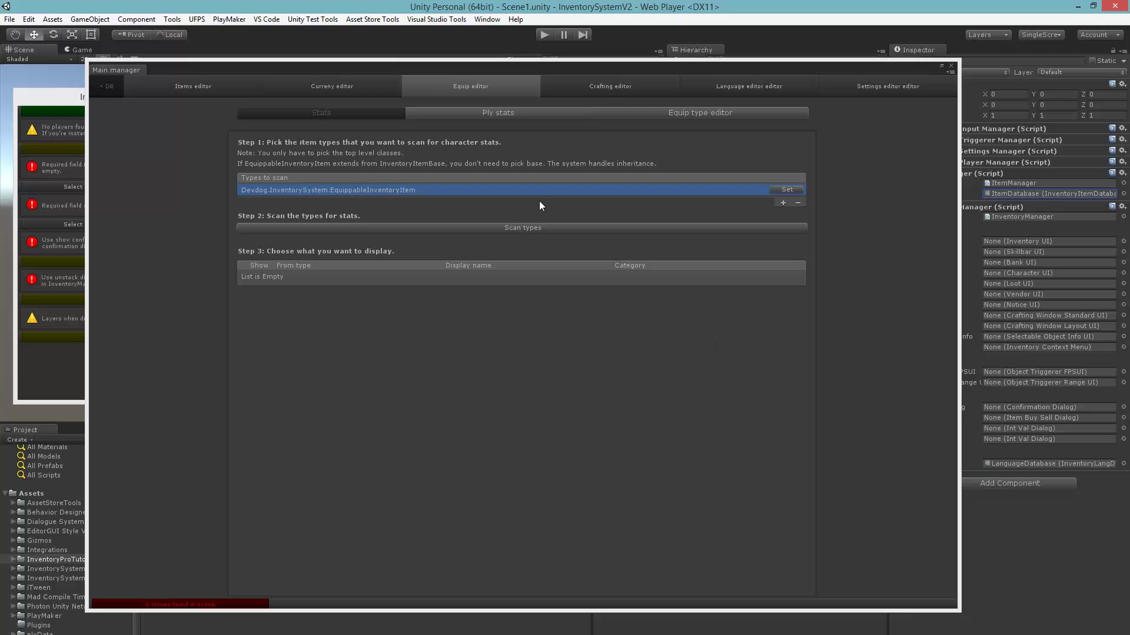
# - Scan the types for stats and enable showing InventoryItemBase._weight
pyautogui.click(525, 230)
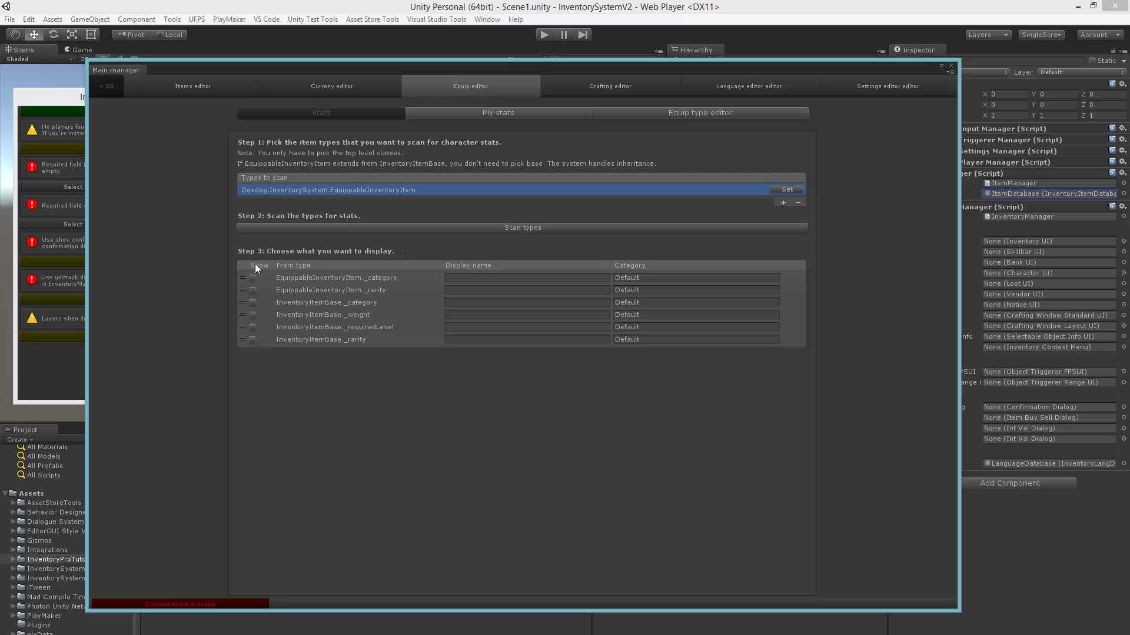
pyautogui.click(376, 302)
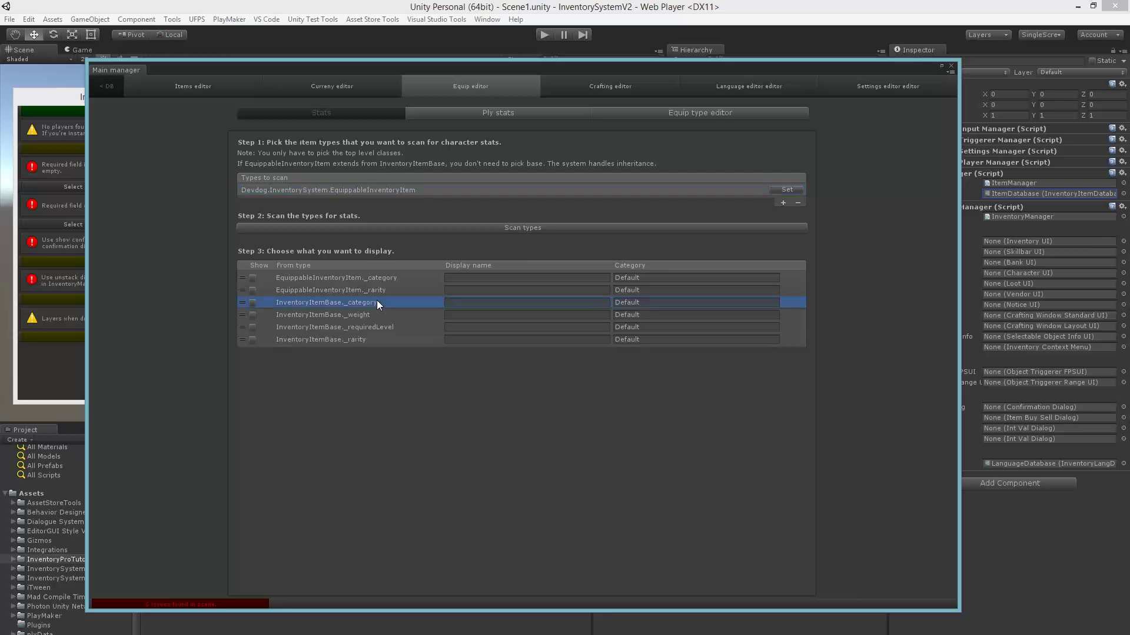
pyautogui.click(351, 315)
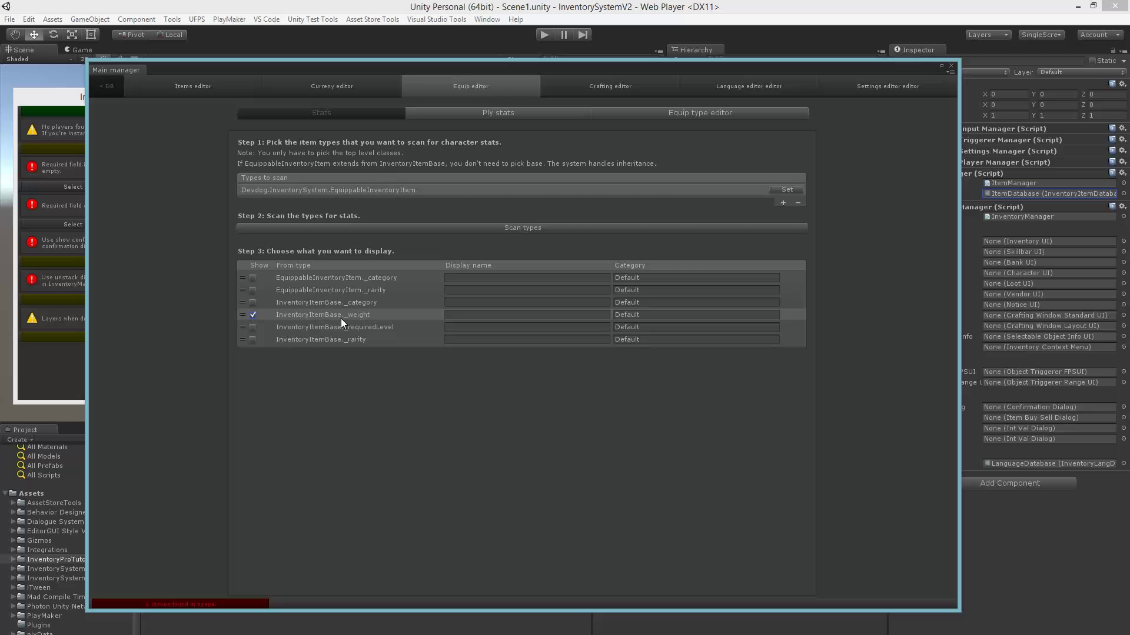
# - Check the Strength item property's settings, including its use in stats, and return to the equipment stats
pyautogui.click(189, 87)
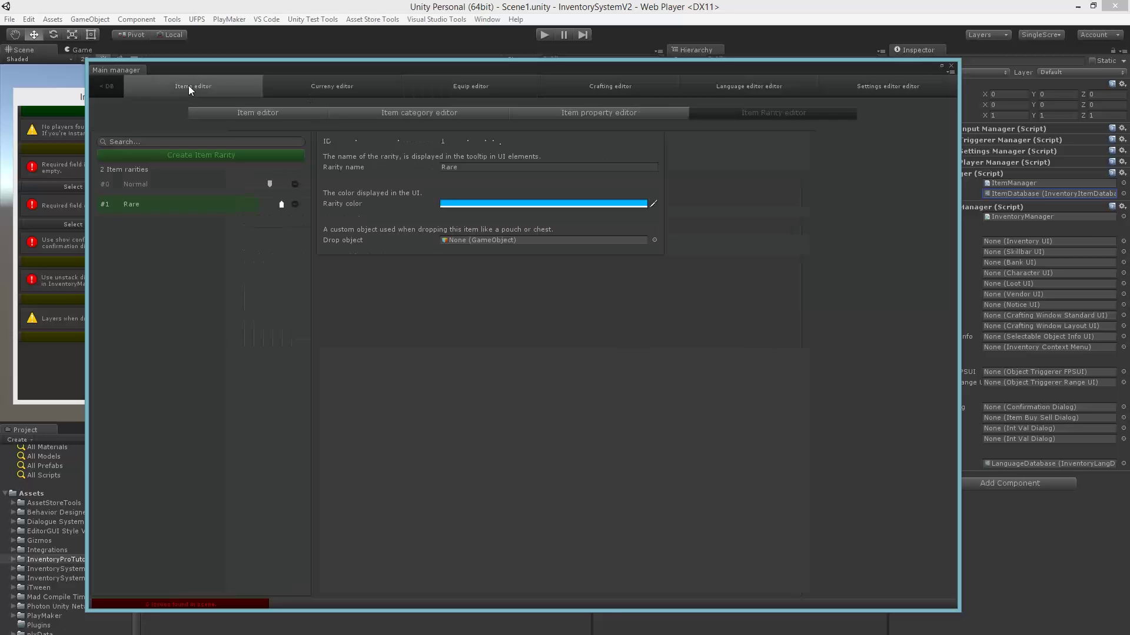
pyautogui.click(537, 115)
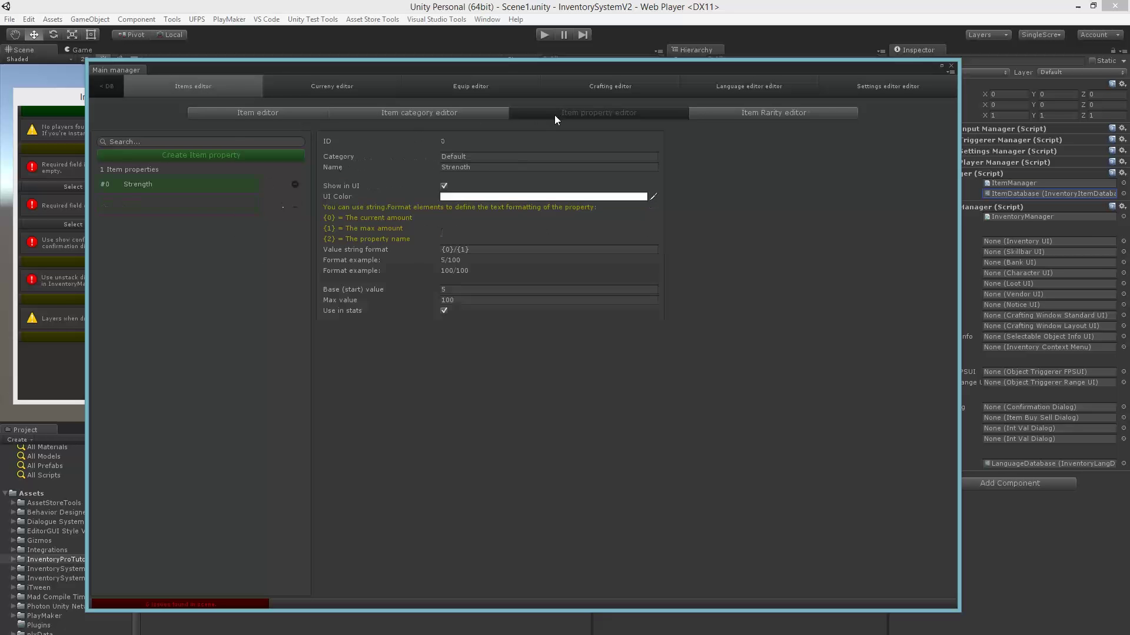
pyautogui.click(466, 89)
# - Set the display name of the InventoryItemBase._weight stat to Weight
pyautogui.click(288, 313)
pyautogui.click(462, 312)
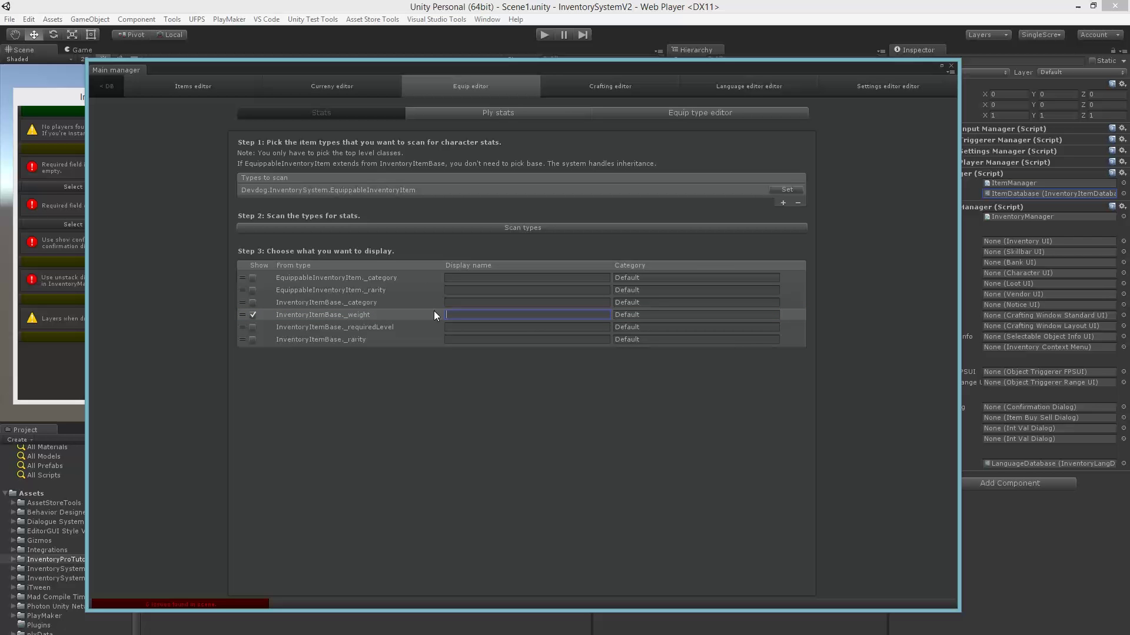
pyautogui.write('Weight')
pyautogui.press('BackSpace')
pyautogui.press('BackSpace')
pyautogui.press('BackSpace')
pyautogui.press('BackSpace')
pyautogui.press('BackSpace')
pyautogui.write('eight')
pyautogui.press('Tab')
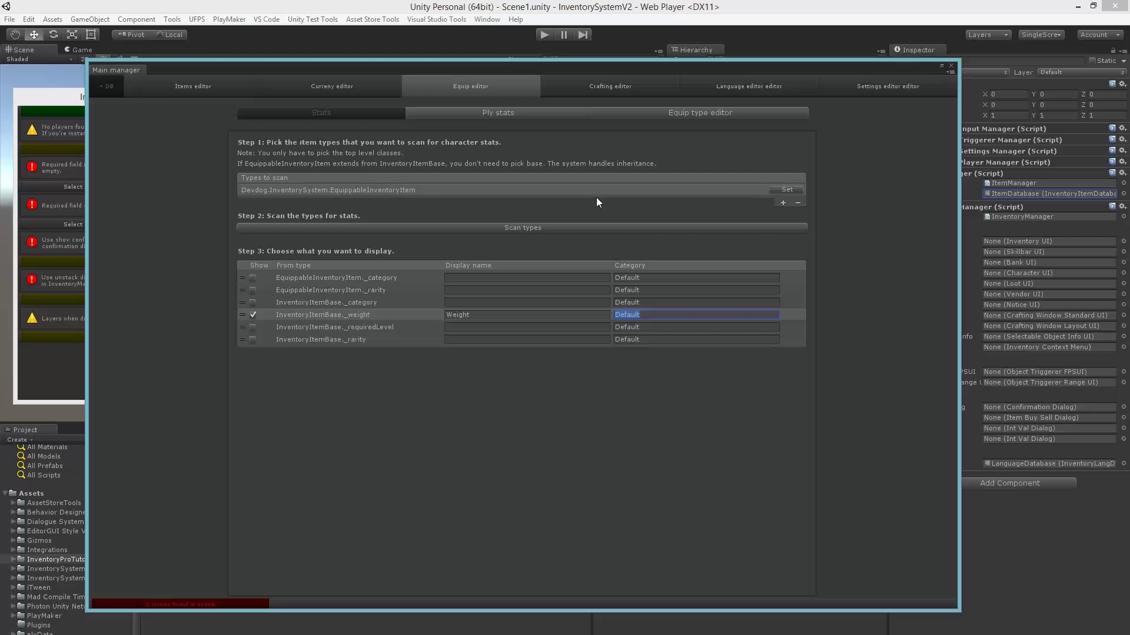
pyautogui.hotkey('shift', 'Tab')
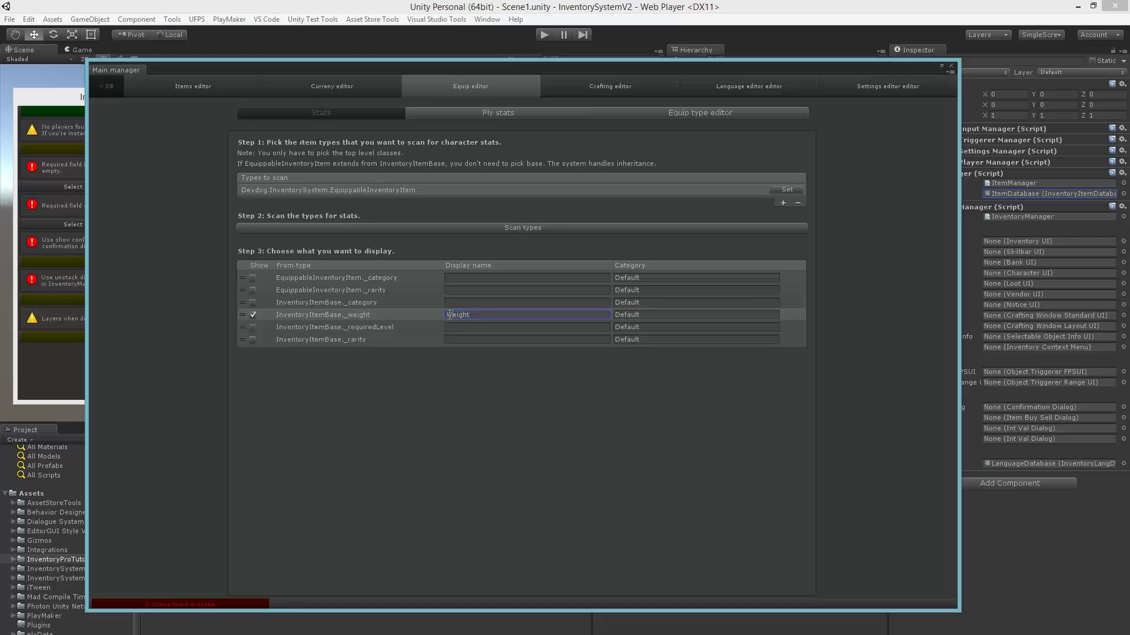
pyautogui.click(429, 320)
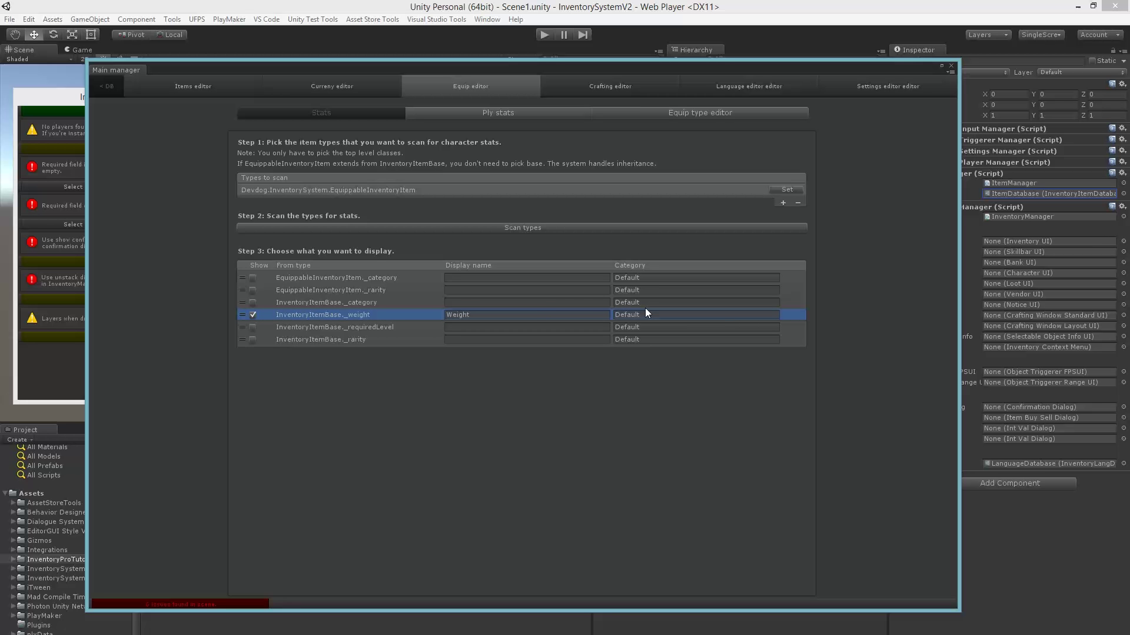
# - Look over the equip type editor and the crafting category editor
pyautogui.click(529, 118)
pyautogui.click(636, 116)
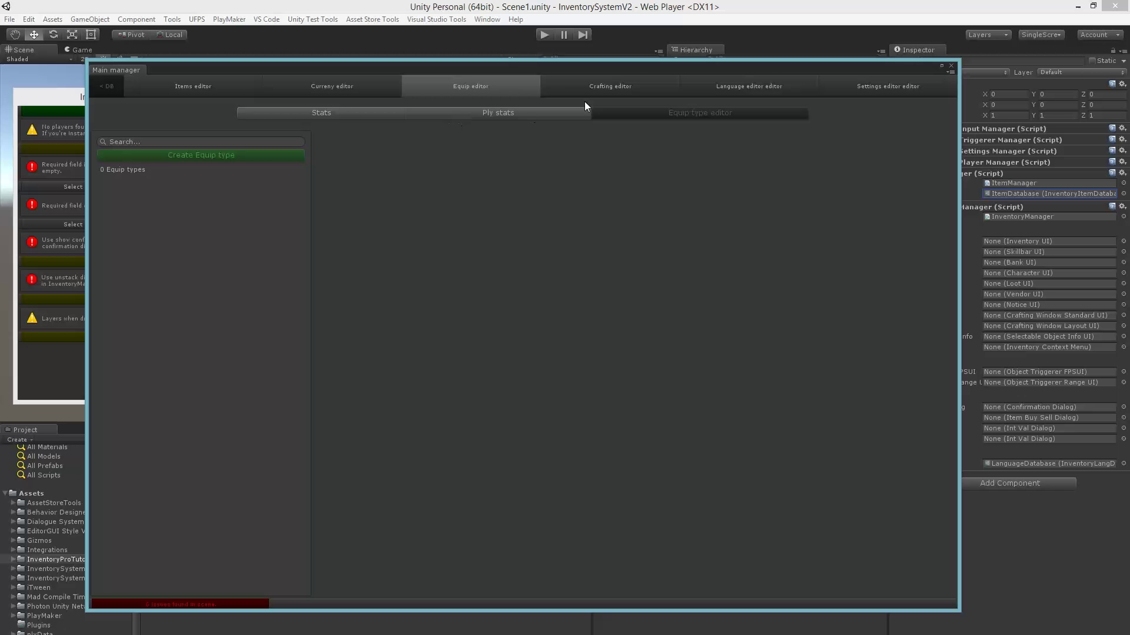
pyautogui.click(614, 87)
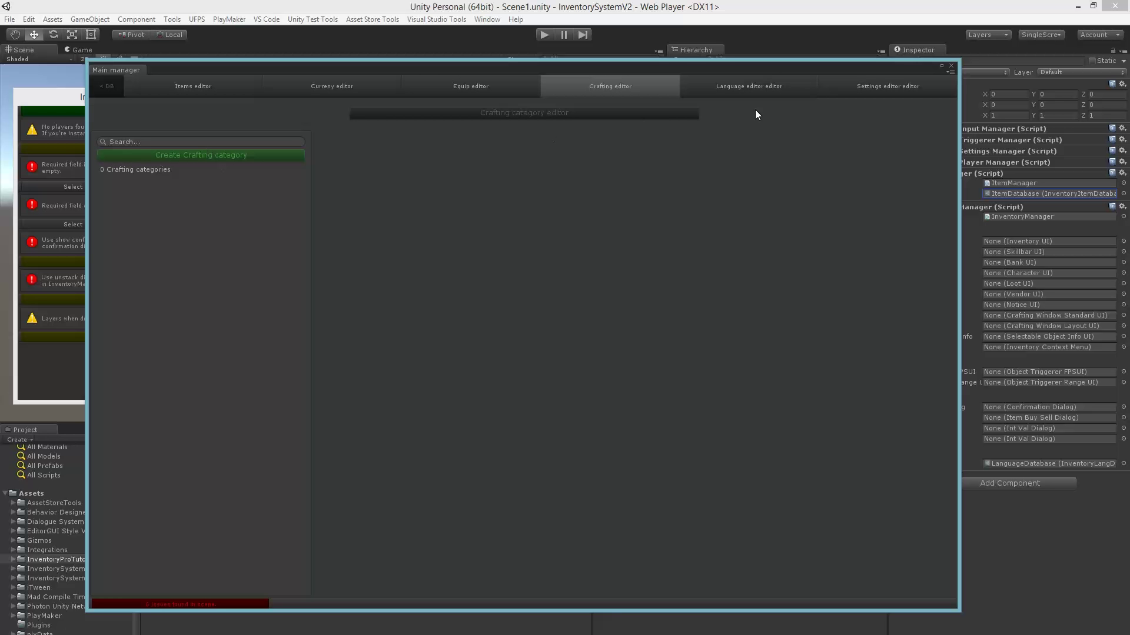
# - Examine the language editor's messages for item actions, such as Item Cannot Be Dropped, and for collections
pyautogui.click(727, 94)
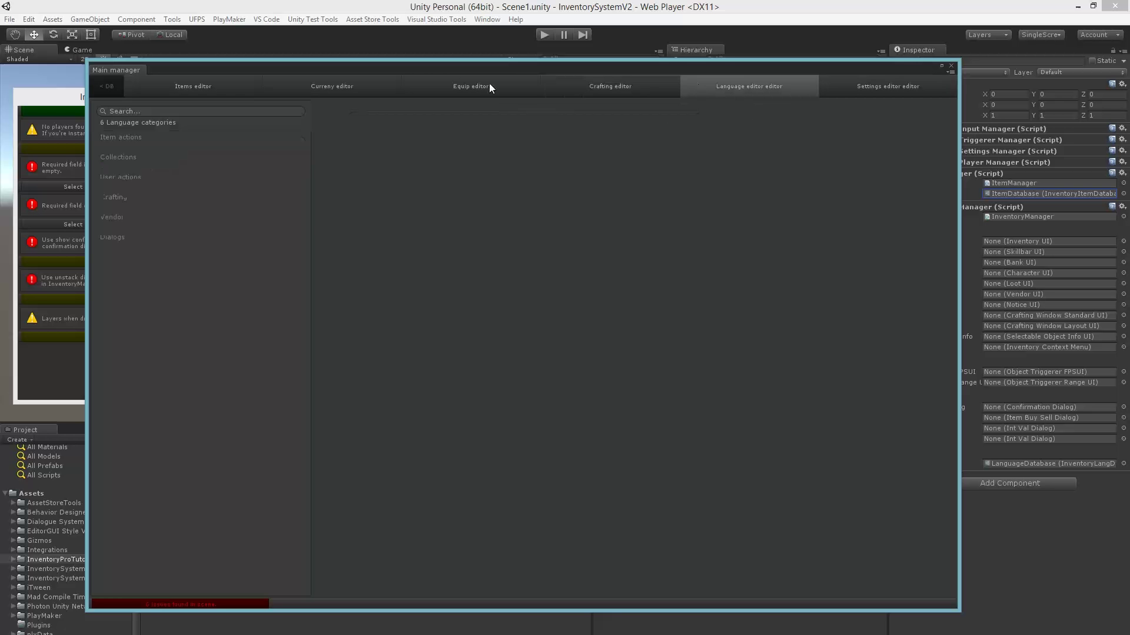
pyautogui.click(134, 137)
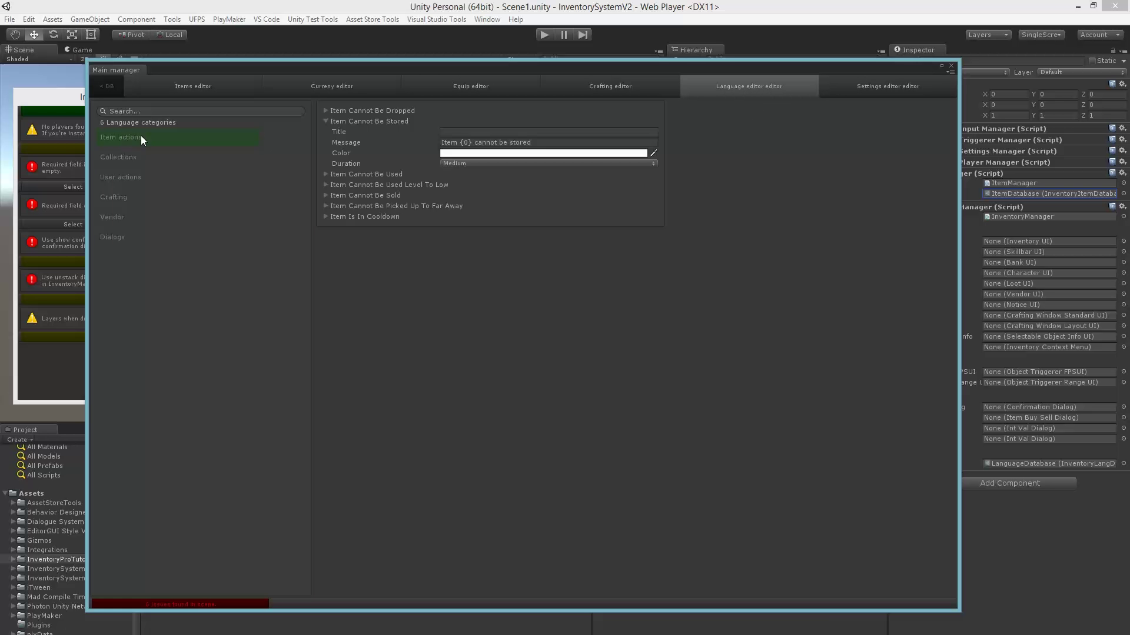
pyautogui.click(325, 122)
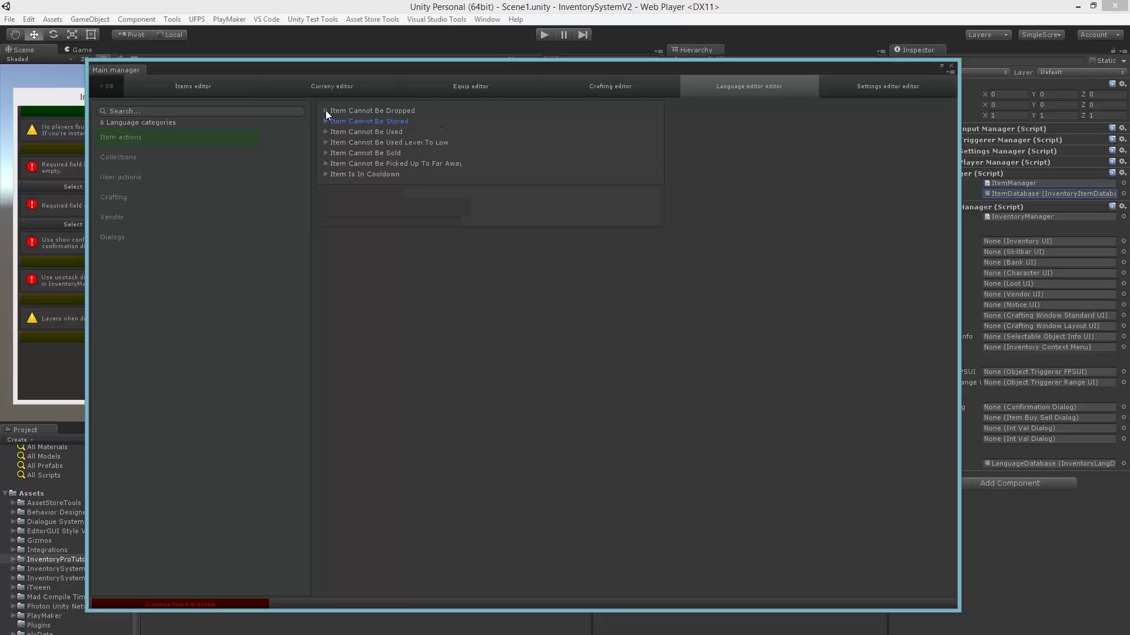
pyautogui.click(326, 111)
pyautogui.click(338, 122)
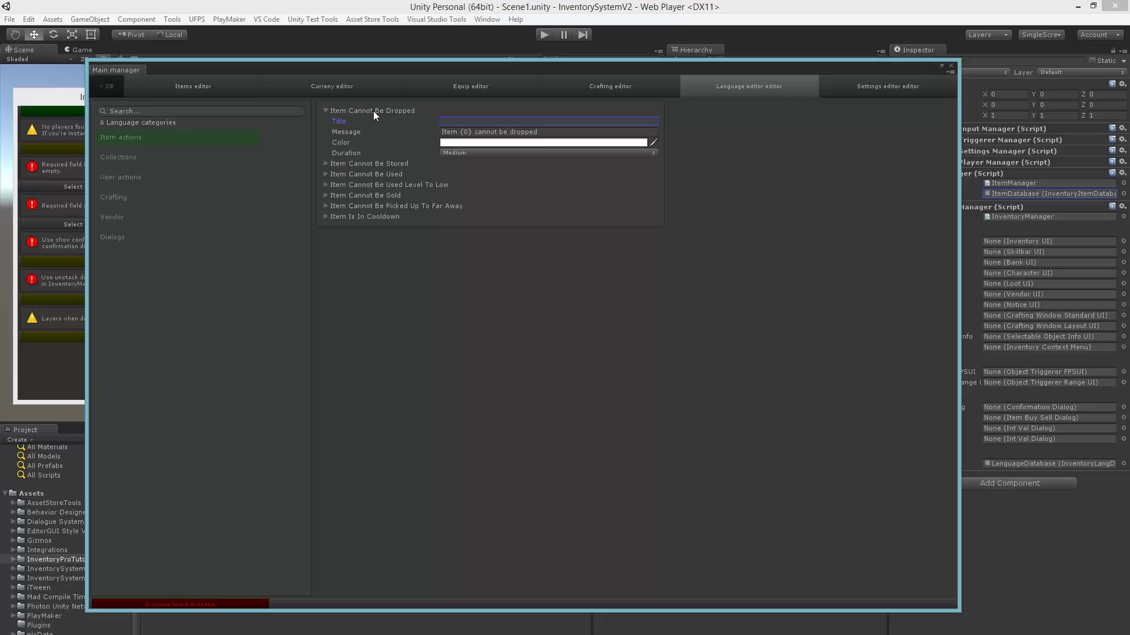
pyautogui.click(348, 131)
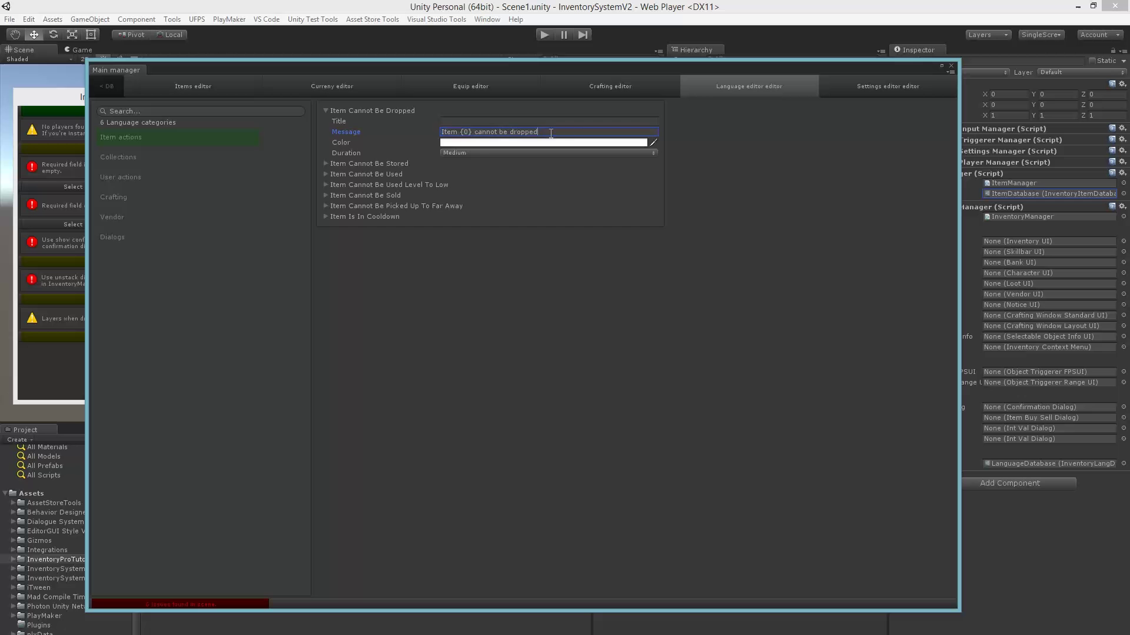
pyautogui.click(327, 152)
pyautogui.click(448, 128)
pyautogui.click(154, 161)
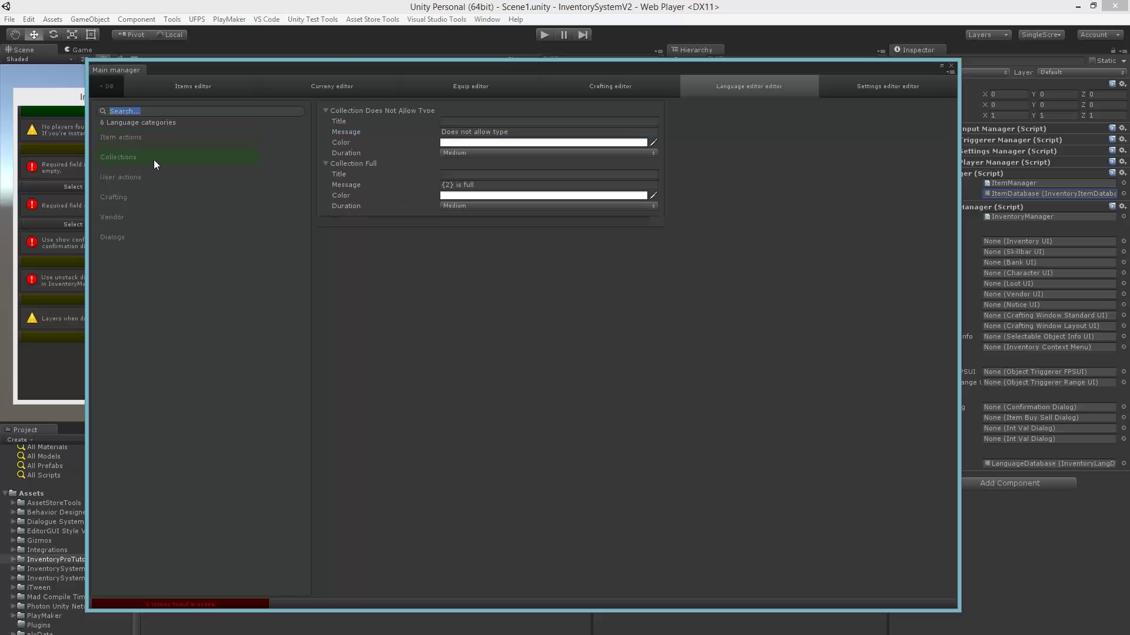
# - Examine the UI category of the settings editor, moving the manager window to uncover the setup wizard's list of issues
pyautogui.click(846, 90)
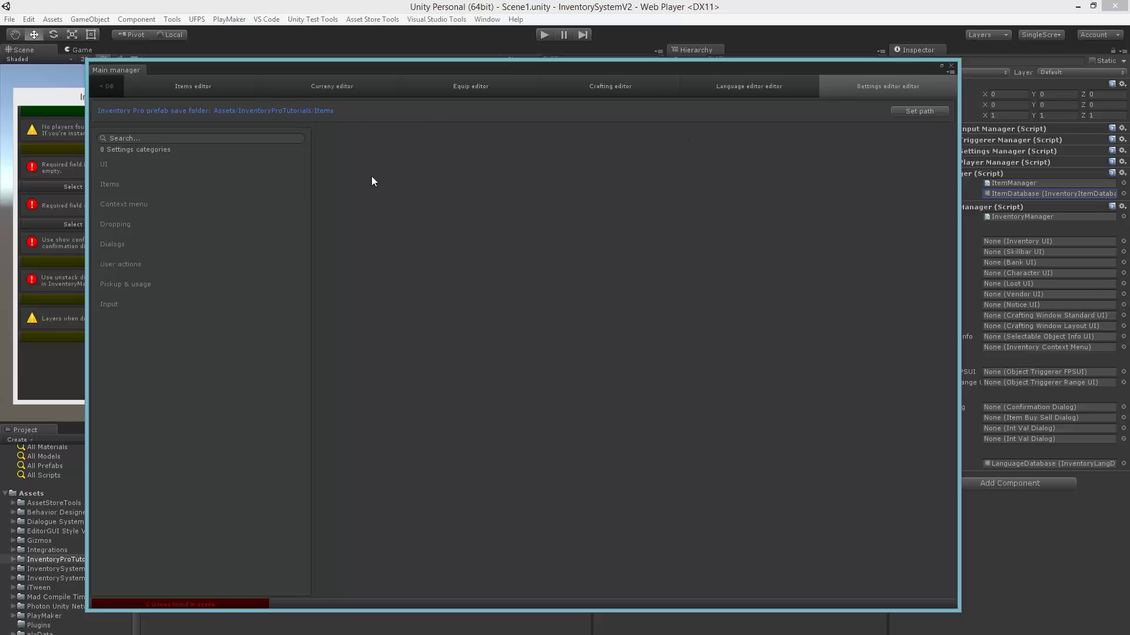
pyautogui.click(142, 163)
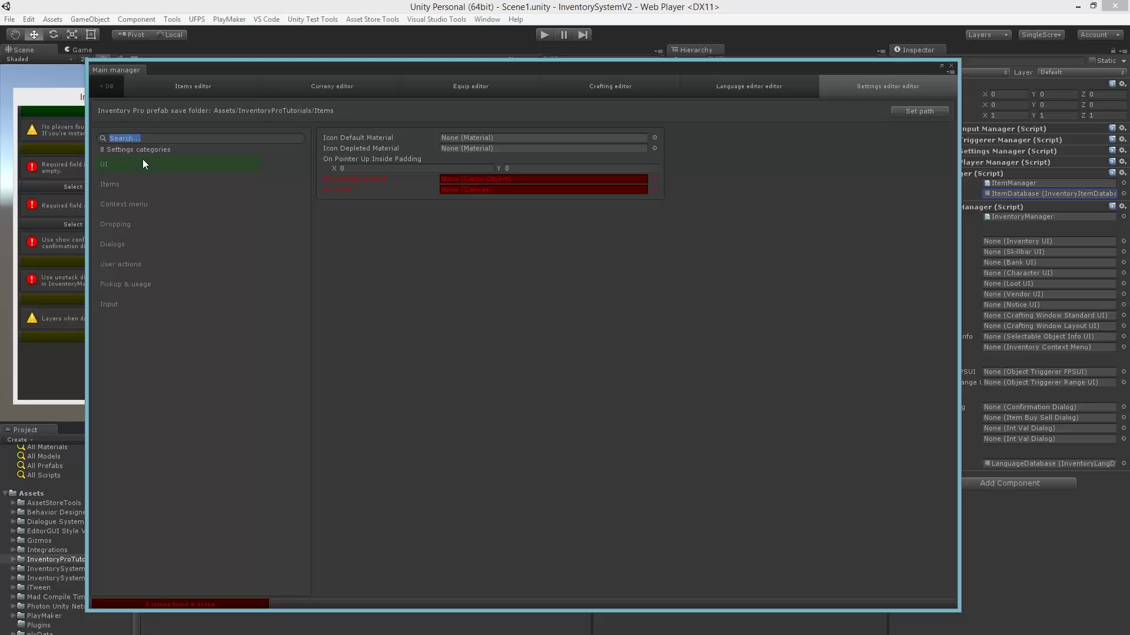
pyautogui.click(350, 145)
pyautogui.moveTo(432, 71); pyautogui.dragTo(521, 60)
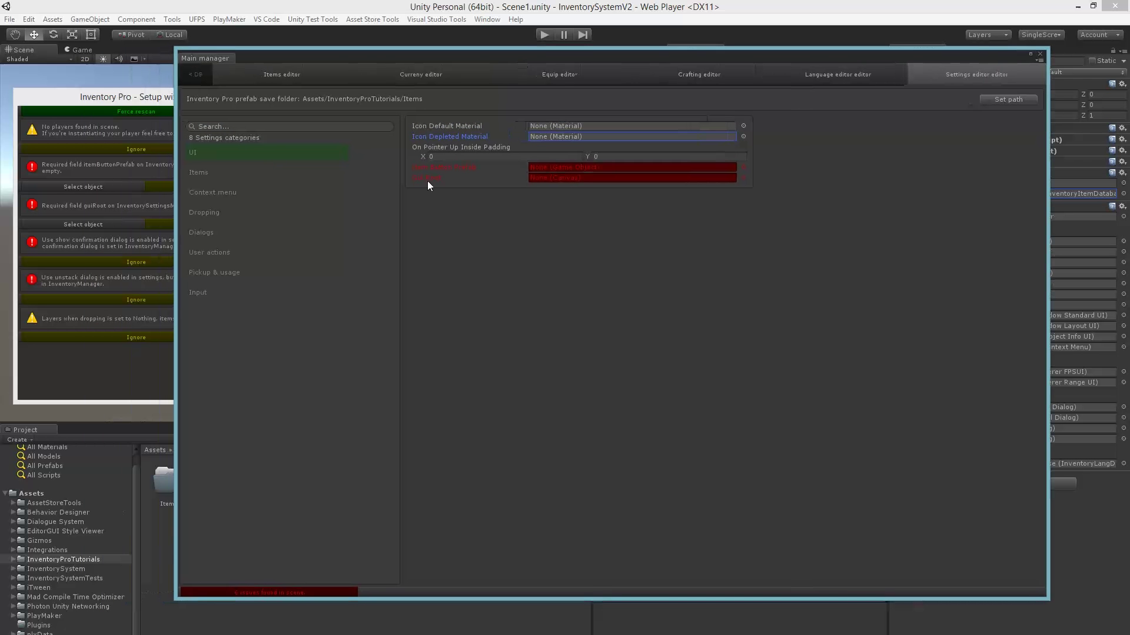
# - Set the Item Button Prefab in the UI settings to UI_Item_PFB from InventorySystem/Demos/Assets/UI/UI_Prefabs
pyautogui.click(440, 169)
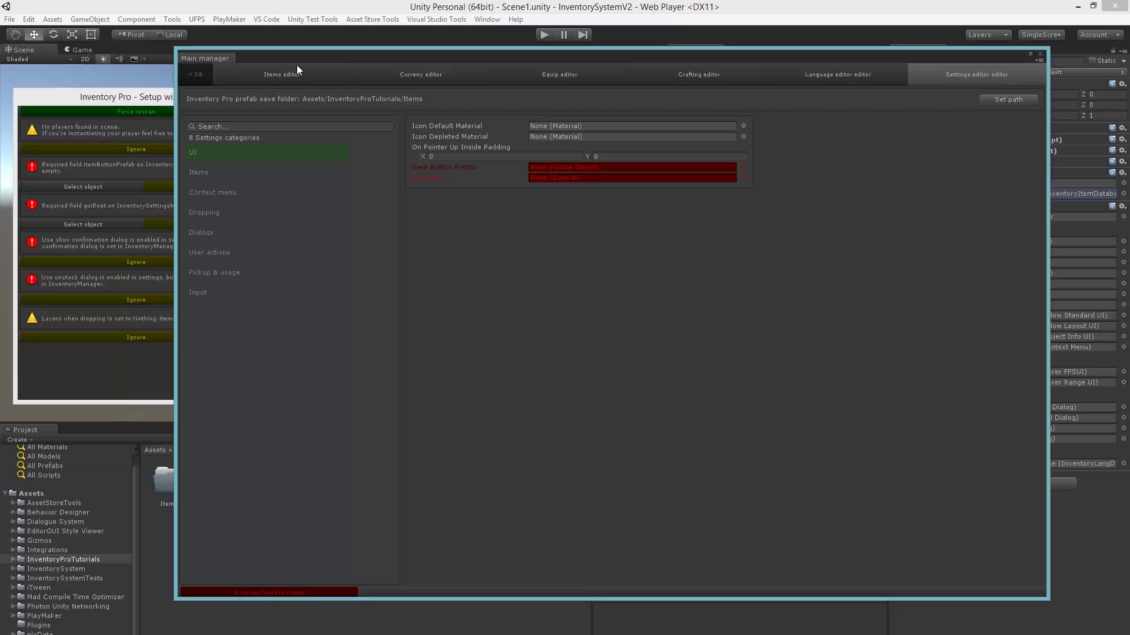
pyautogui.click(742, 167)
pyautogui.moveTo(534, 168); pyautogui.dragTo(743, 206)
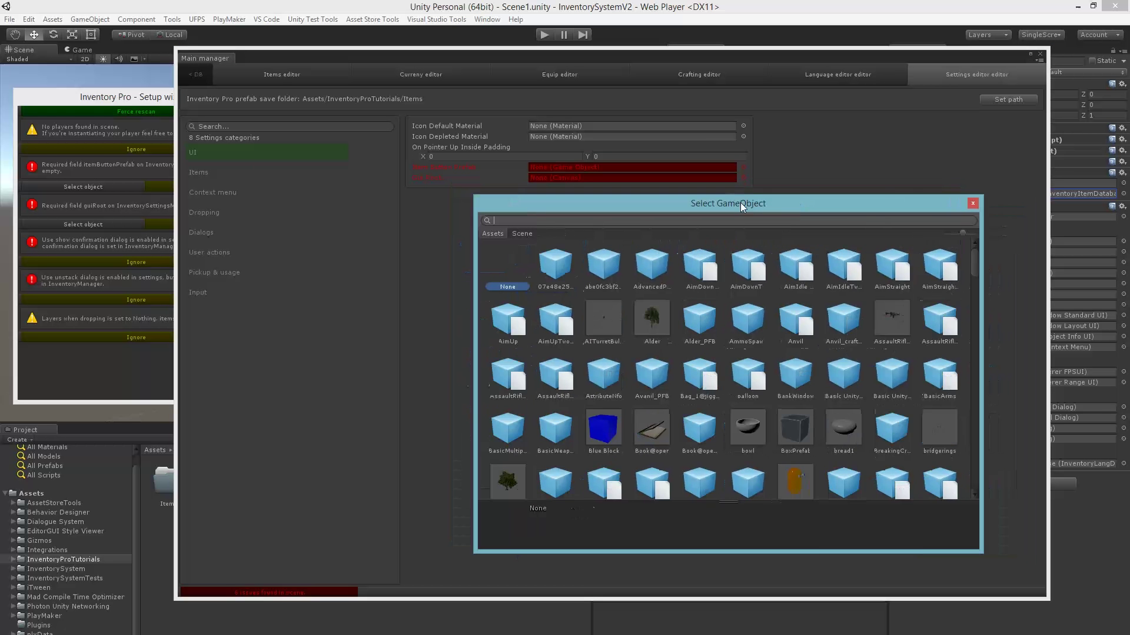
pyautogui.write('UI_I')
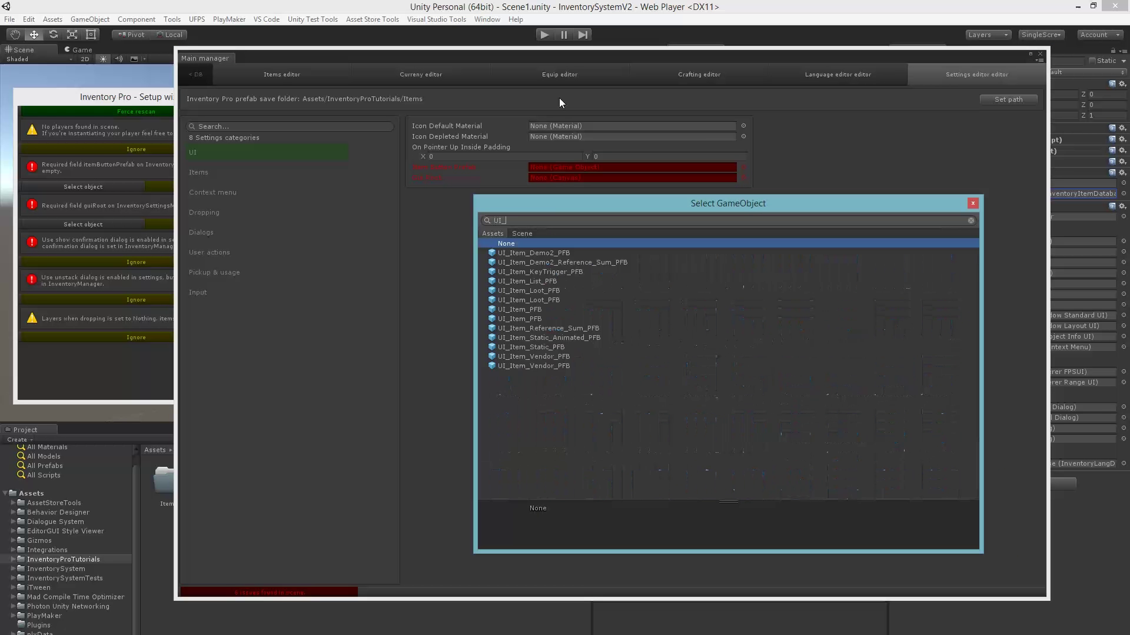
pyautogui.write('tem_PFB')
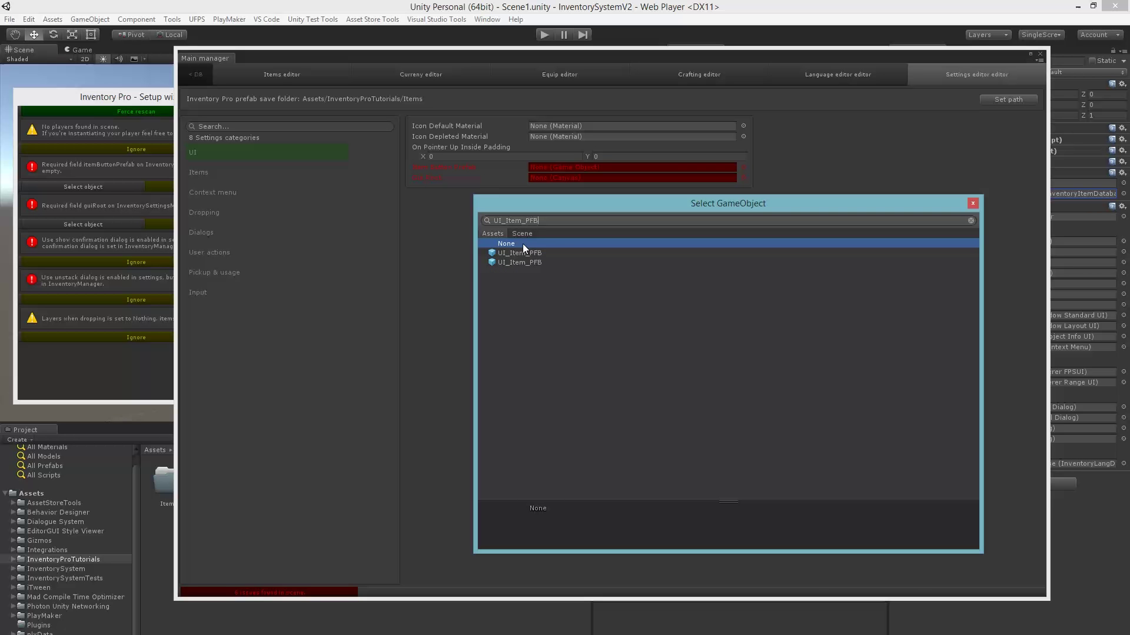
pyautogui.click(524, 252)
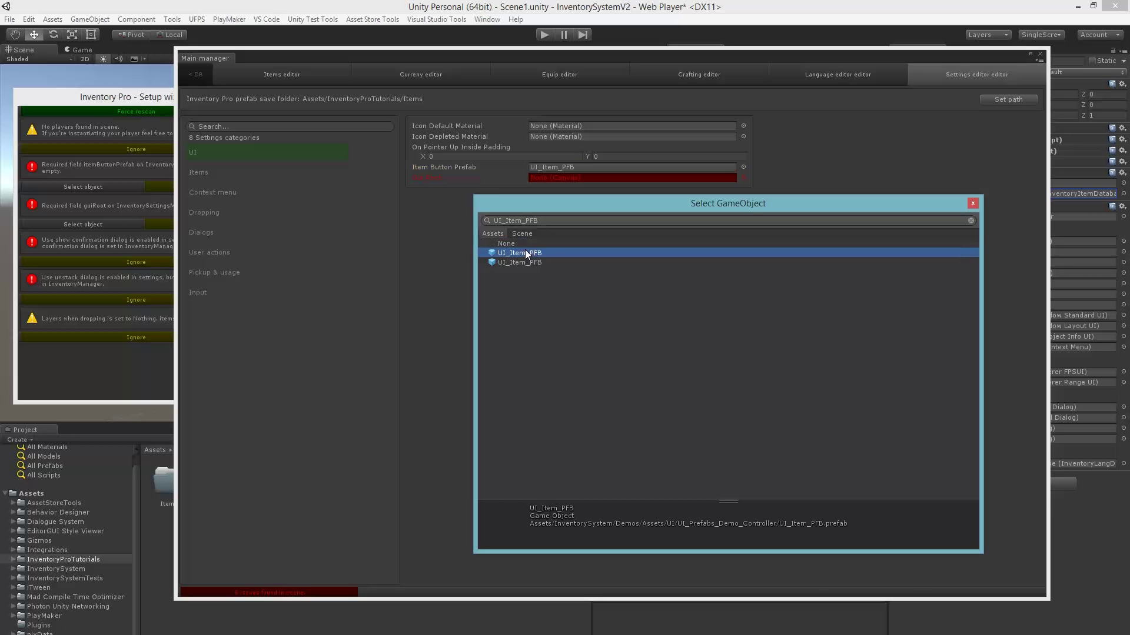
pyautogui.click(539, 262)
pyautogui.press('Up')
pyautogui.press('Down')
pyautogui.press('Up')
pyautogui.press('Down')
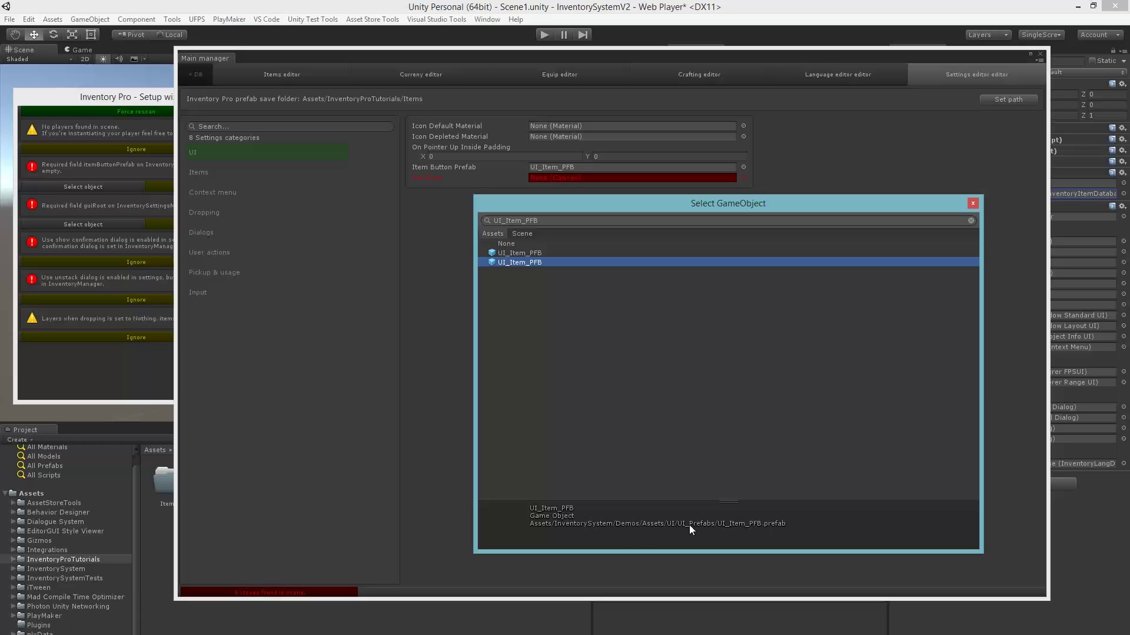
pyautogui.doubleClick(524, 263)
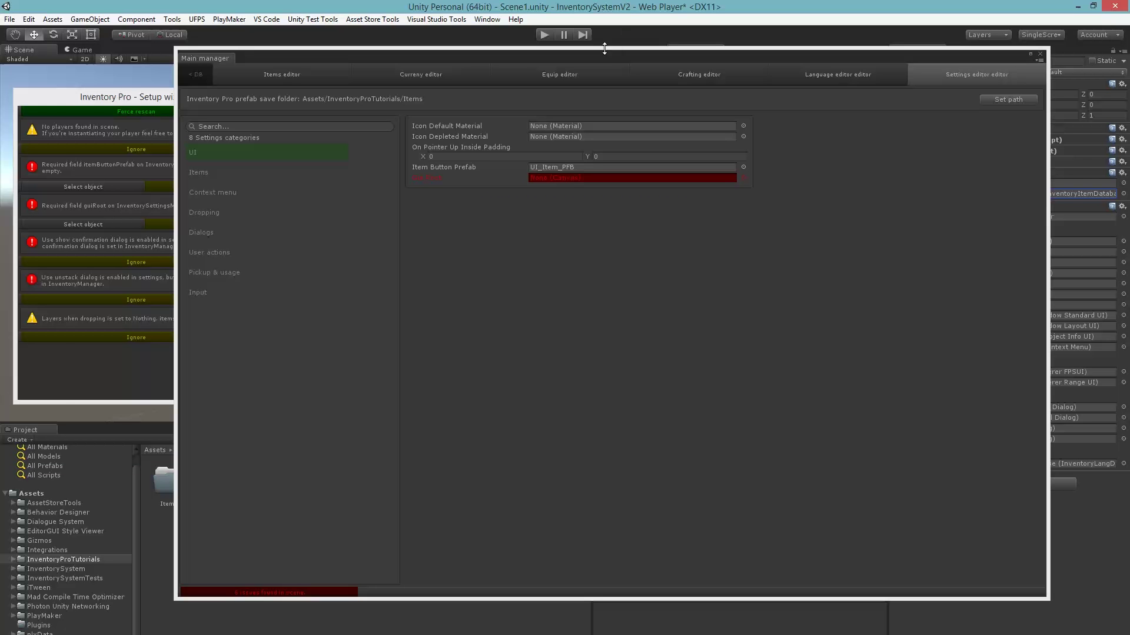
# - Move the manager window aside to uncover the Hierarchy and create a UI Canvas in the scene
pyautogui.moveTo(604, 48); pyautogui.dragTo(472, 125)
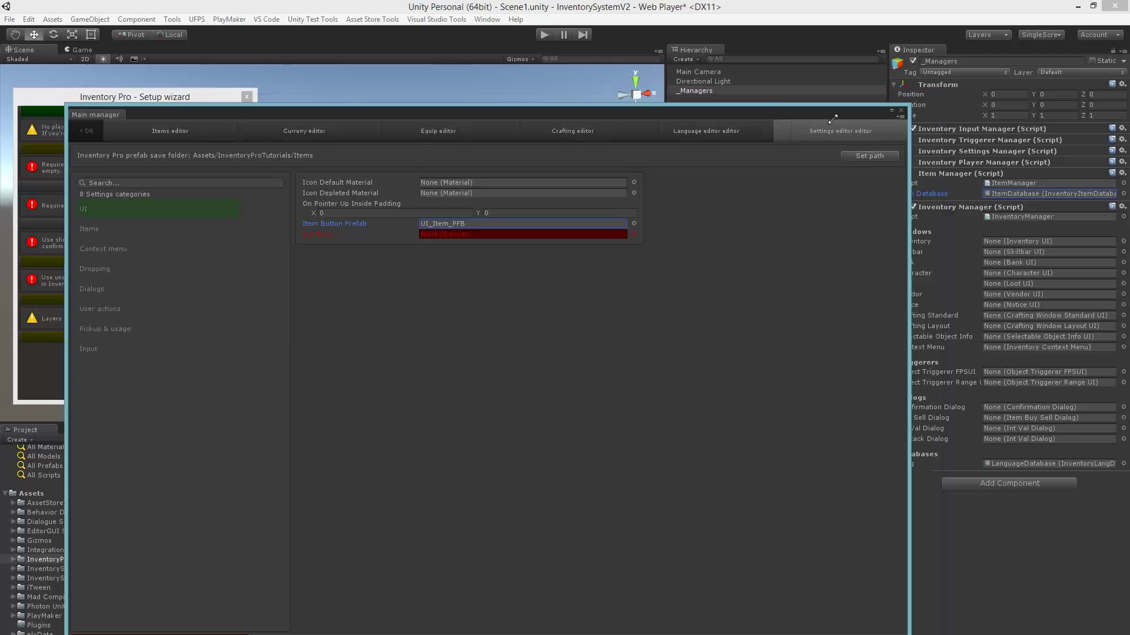
pyautogui.moveTo(833, 119); pyautogui.dragTo(593, 118)
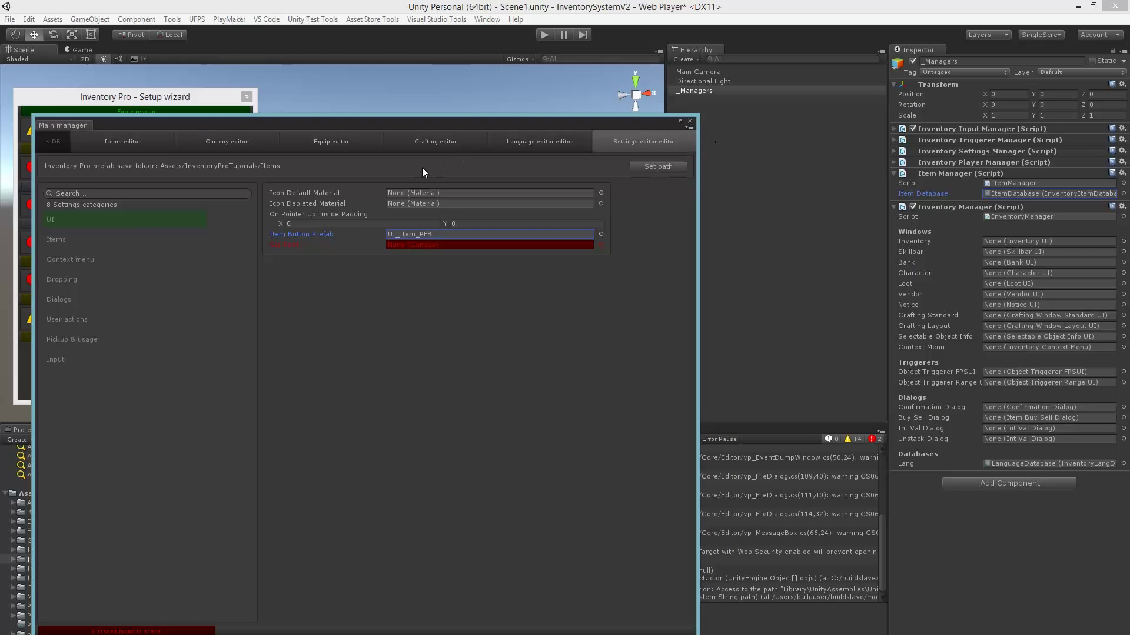
pyautogui.click(277, 243)
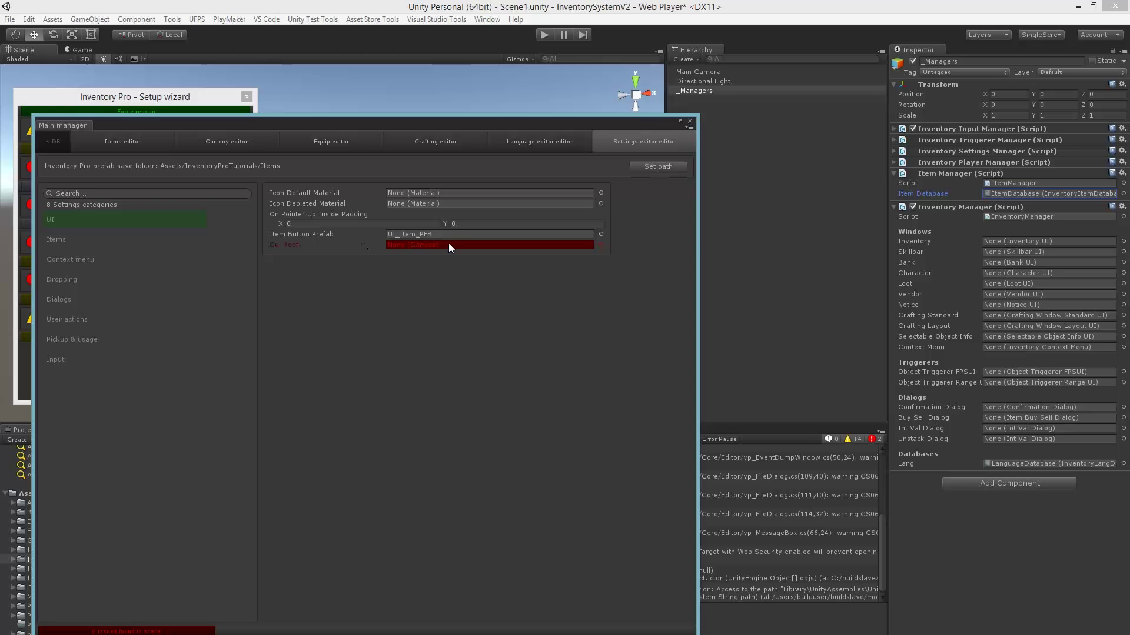
pyautogui.rightClick(724, 142)
pyautogui.moveTo(763, 320)
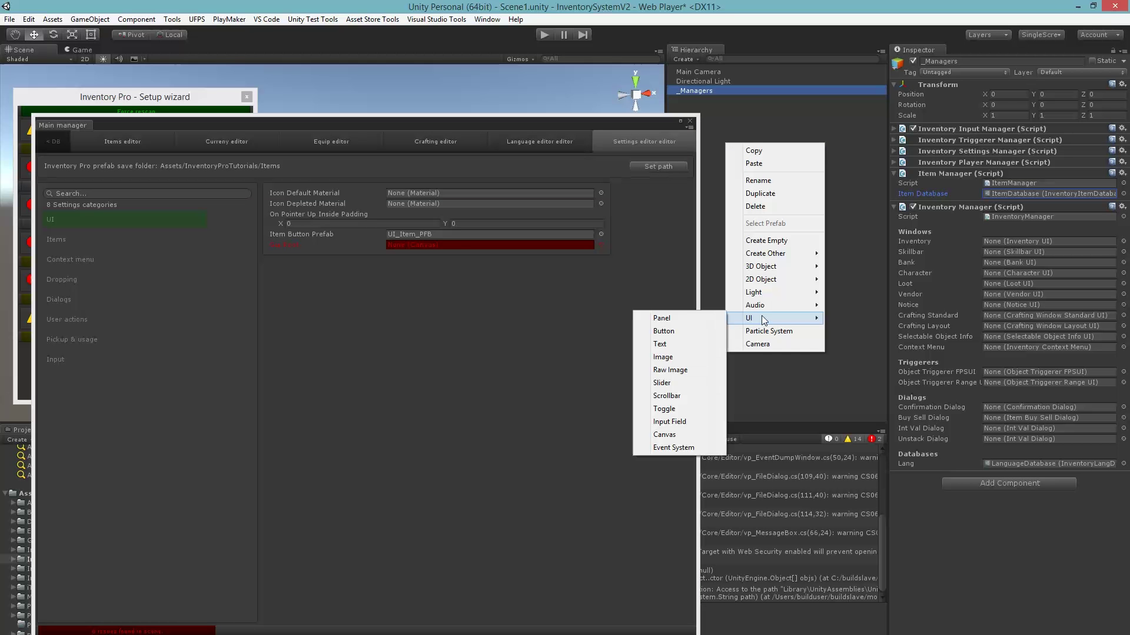
pyautogui.click(668, 435)
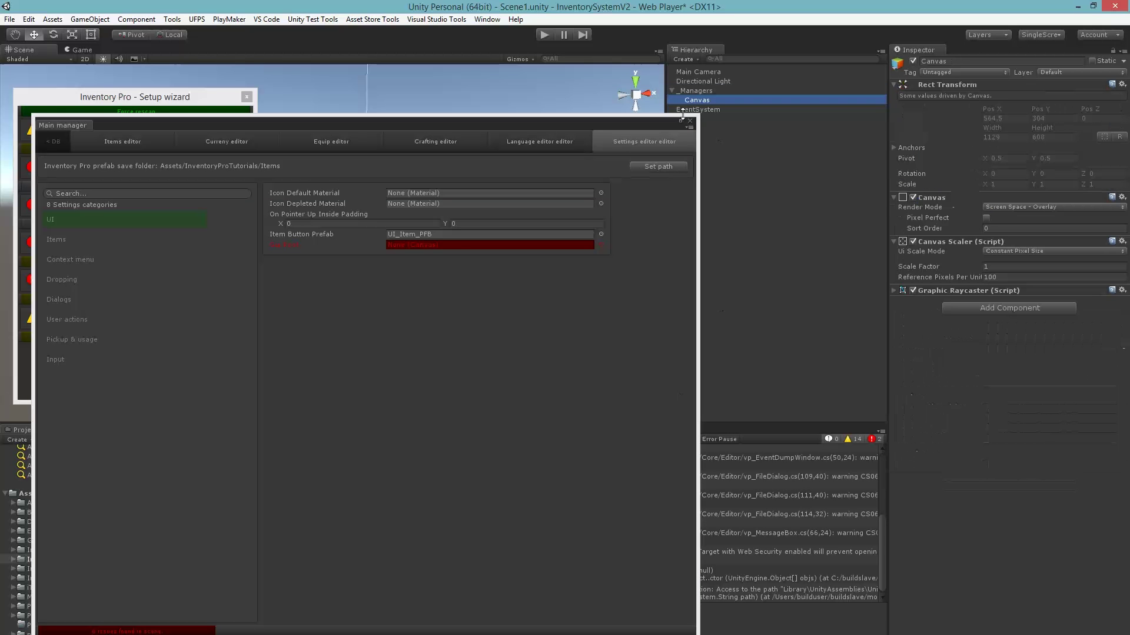
# - Move the Canvas out of _Managers to the root level of the Hierarchy
pyautogui.moveTo(630, 120); pyautogui.dragTo(569, 120)
pyautogui.moveTo(696, 101); pyautogui.dragTo(699, 70)
pyautogui.click(701, 100)
# - Assign the scene's Canvas as the Gui Root in the UI settings
pyautogui.moveTo(486, 124); pyautogui.dragTo(518, 119)
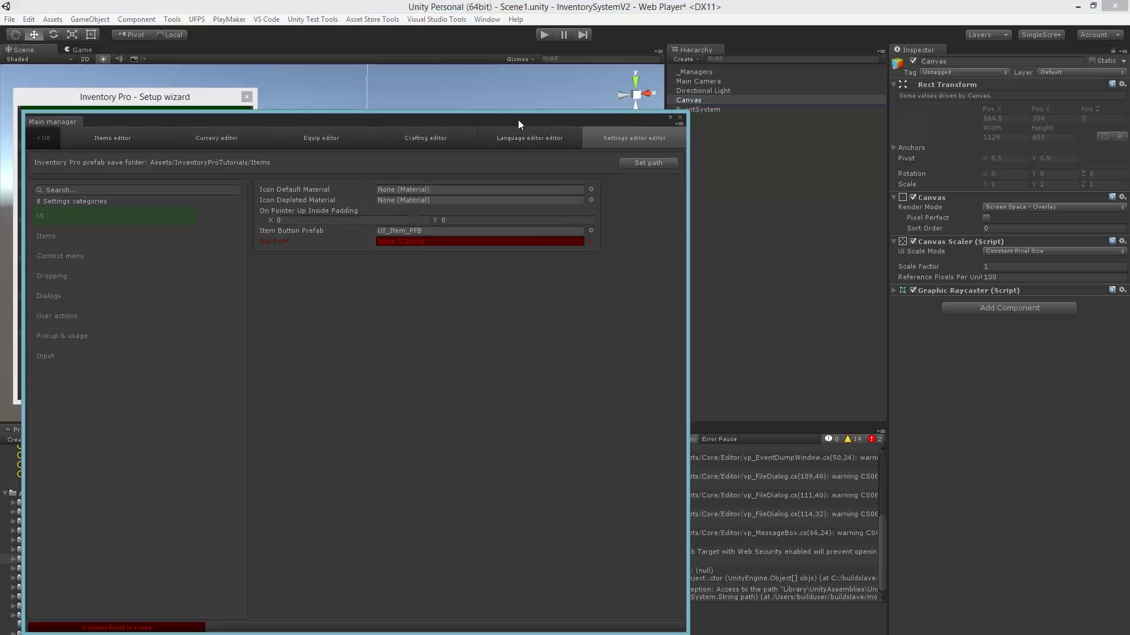
pyautogui.moveTo(699, 97); pyautogui.dragTo(411, 245)
pyautogui.moveTo(443, 122); pyautogui.dragTo(479, 90)
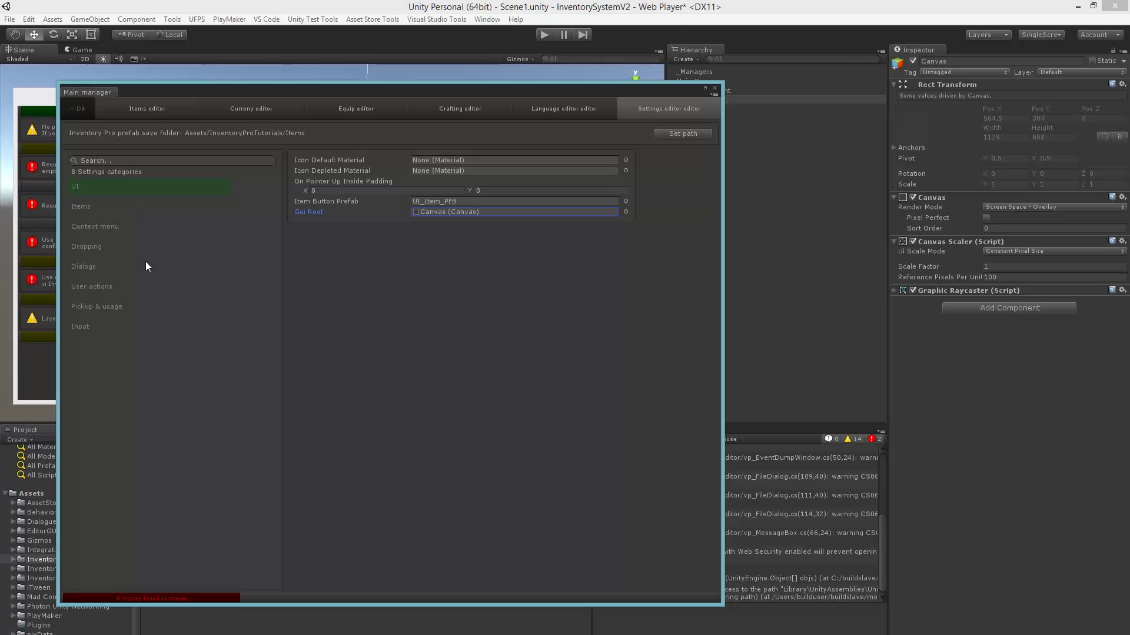
# - Look through the remaining settings categories, including Items, Dropping, User actions, Pickup & usage and Input
pyautogui.click(101, 205)
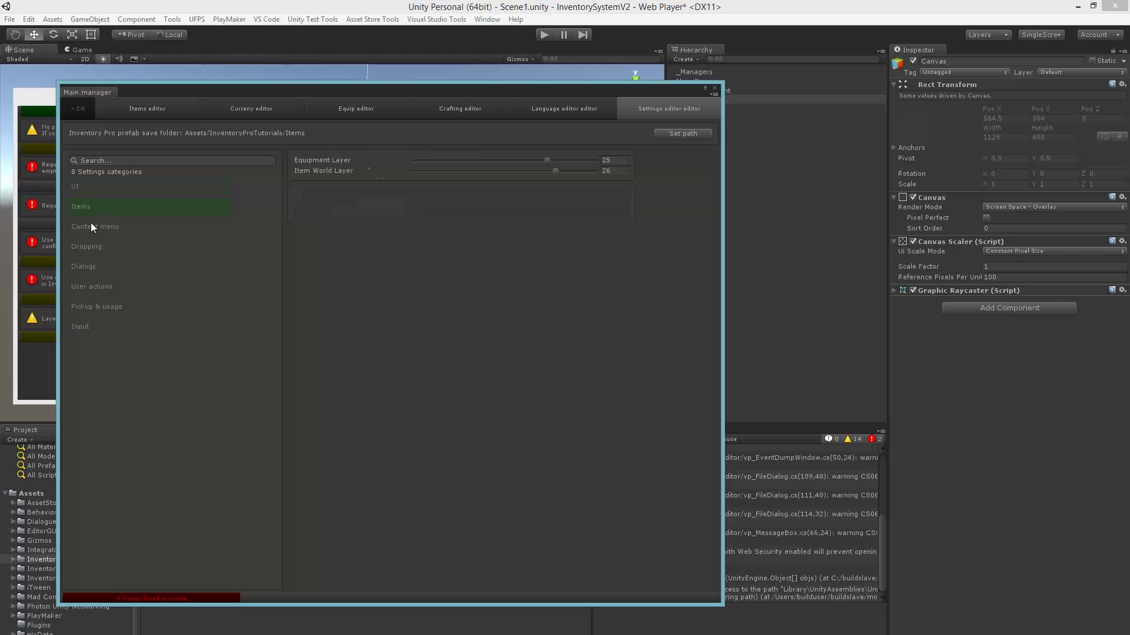
pyautogui.click(90, 249)
pyautogui.click(99, 287)
pyautogui.click(97, 308)
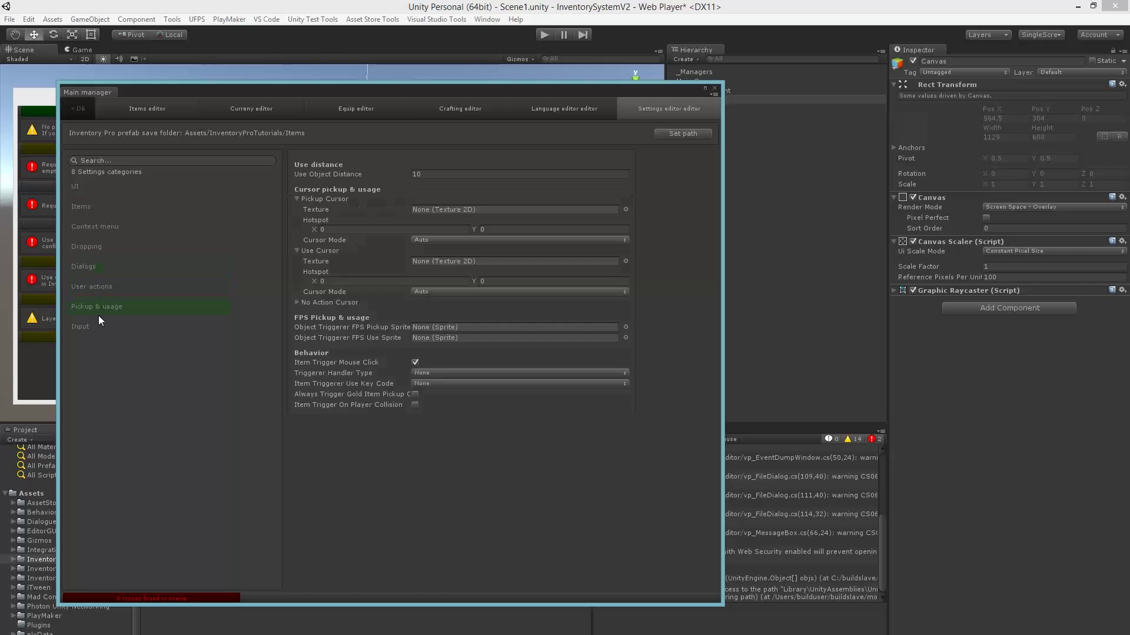
pyautogui.click(88, 326)
# - Rescan the scene for setup issues, then close the manager and setup wizard windows
pyautogui.click(715, 89)
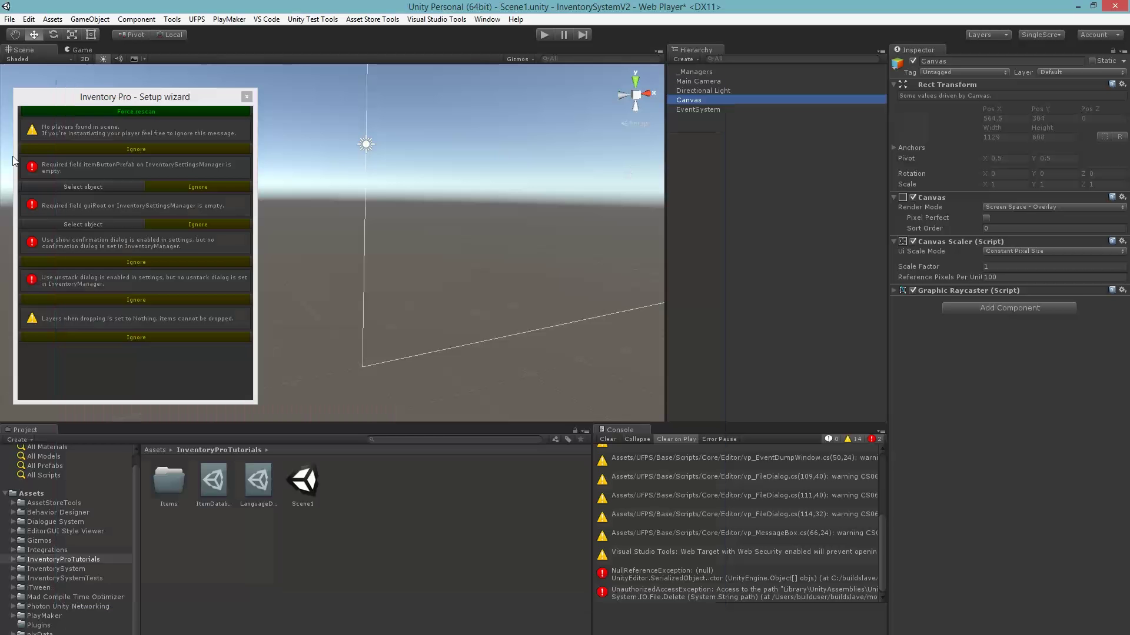
pyautogui.click(180, 115)
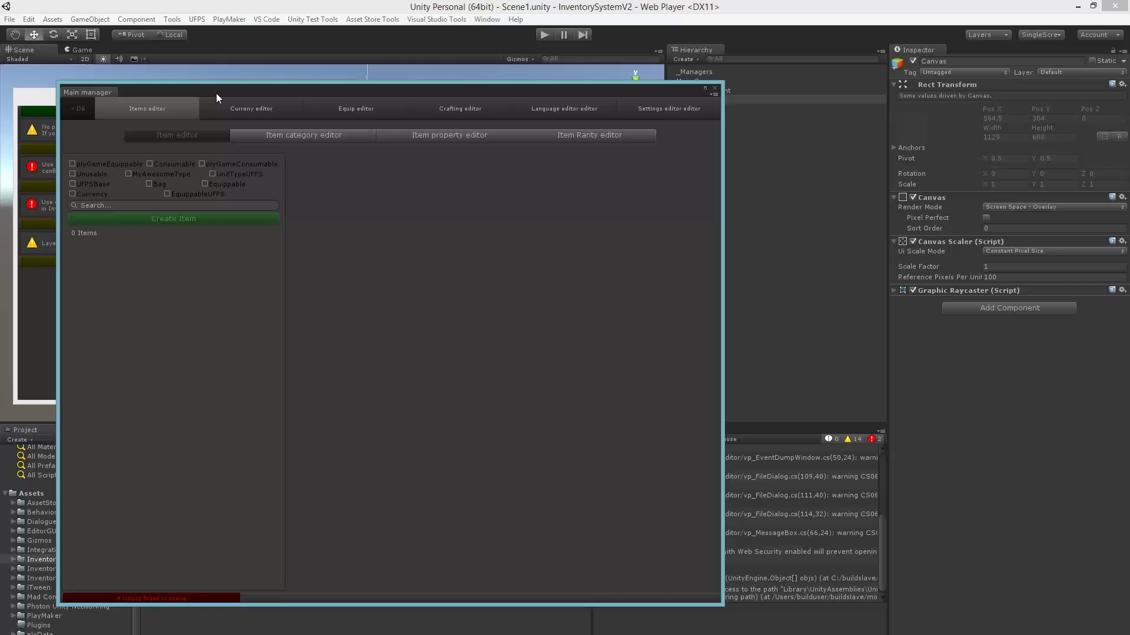
pyautogui.click(715, 87)
pyautogui.click(246, 96)
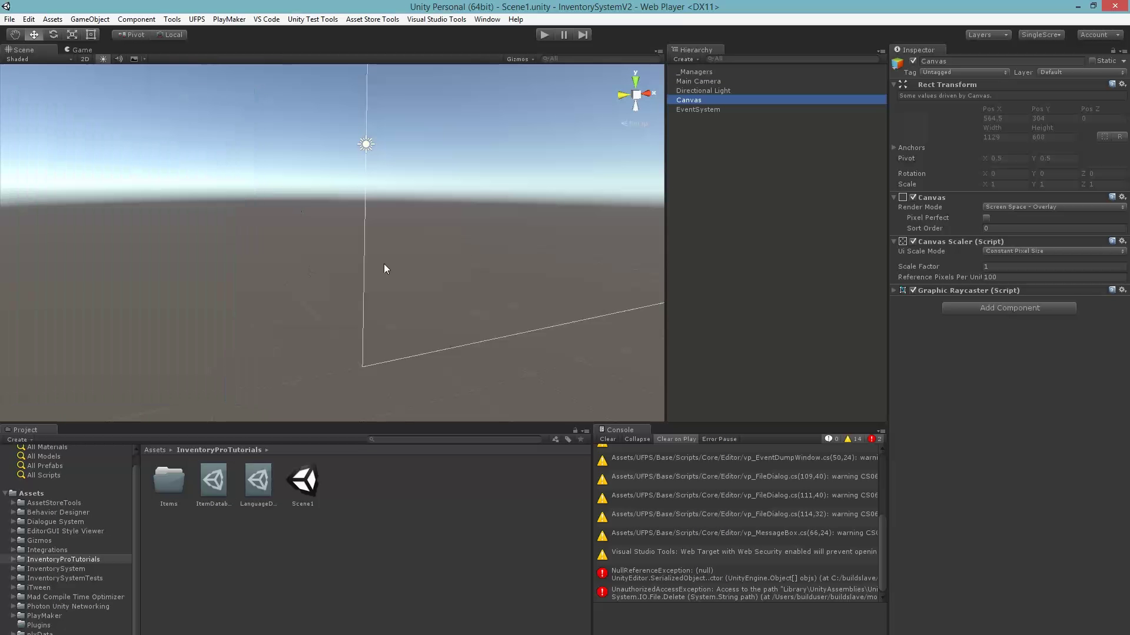
# - Add a UI Panel as a child of the Canvas
pyautogui.keyDown('alt'); pyautogui.moveTo(396, 247); pyautogui.dragTo(489, 159); pyautogui.keyUp('alt')
pyautogui.keyDown('alt'); pyautogui.moveTo(489, 159); pyautogui.dragTo(312, 190, button='right'); pyautogui.keyUp('alt')
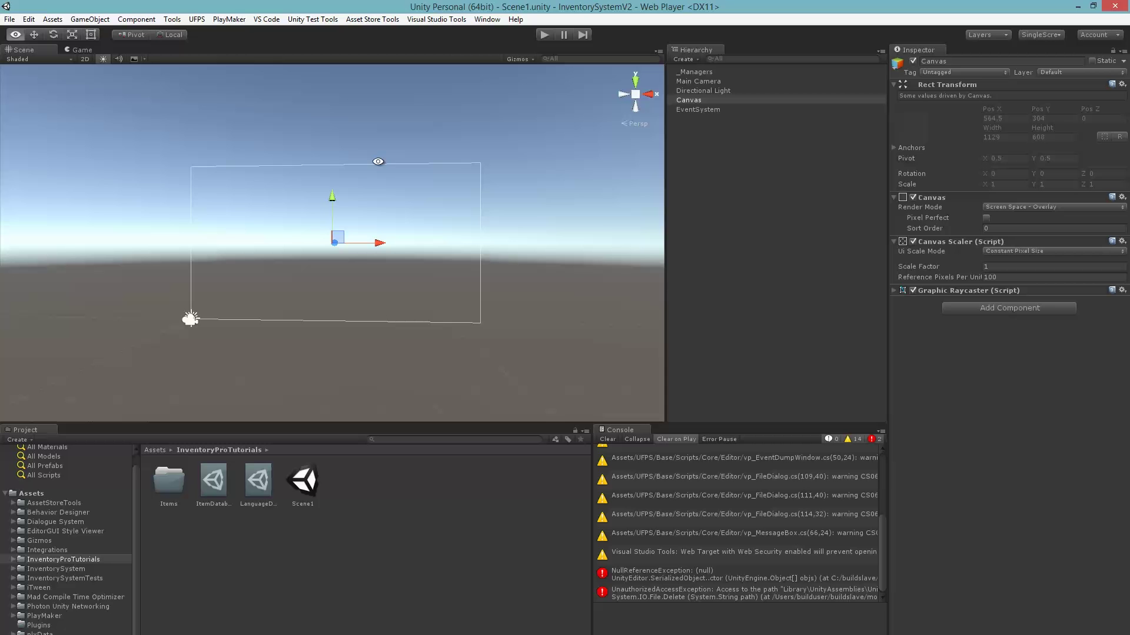
pyautogui.rightClick(707, 135)
pyautogui.click(685, 104)
pyautogui.rightClick(685, 104)
pyautogui.moveTo(712, 277)
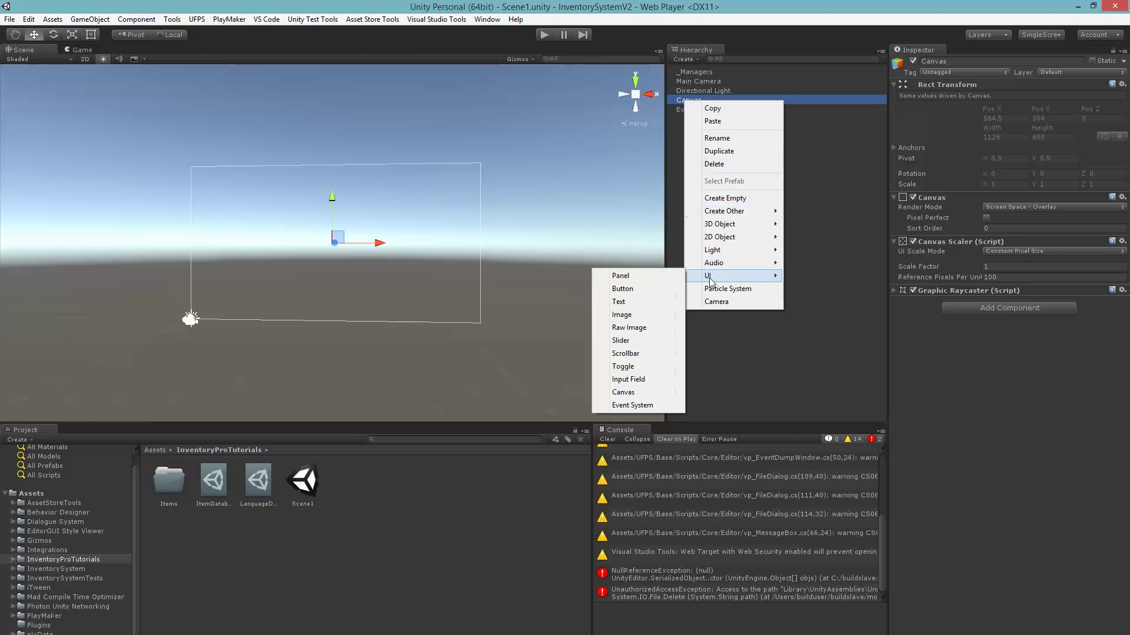
pyautogui.click(622, 276)
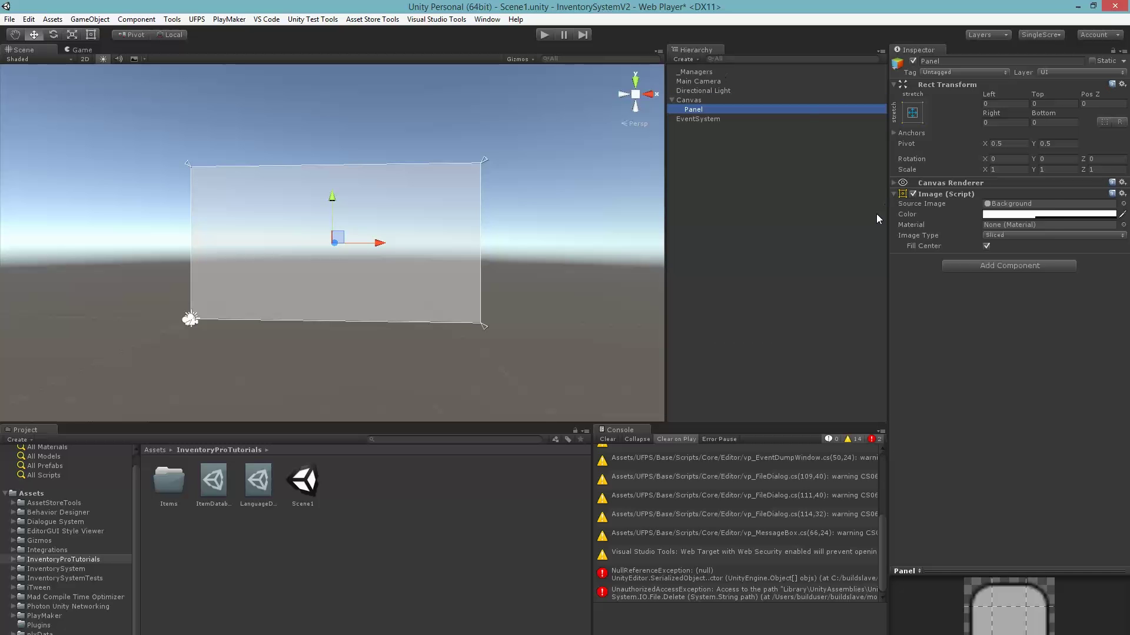
# - Anchor the Panel to the middle right of the Canvas
pyautogui.click(911, 114)
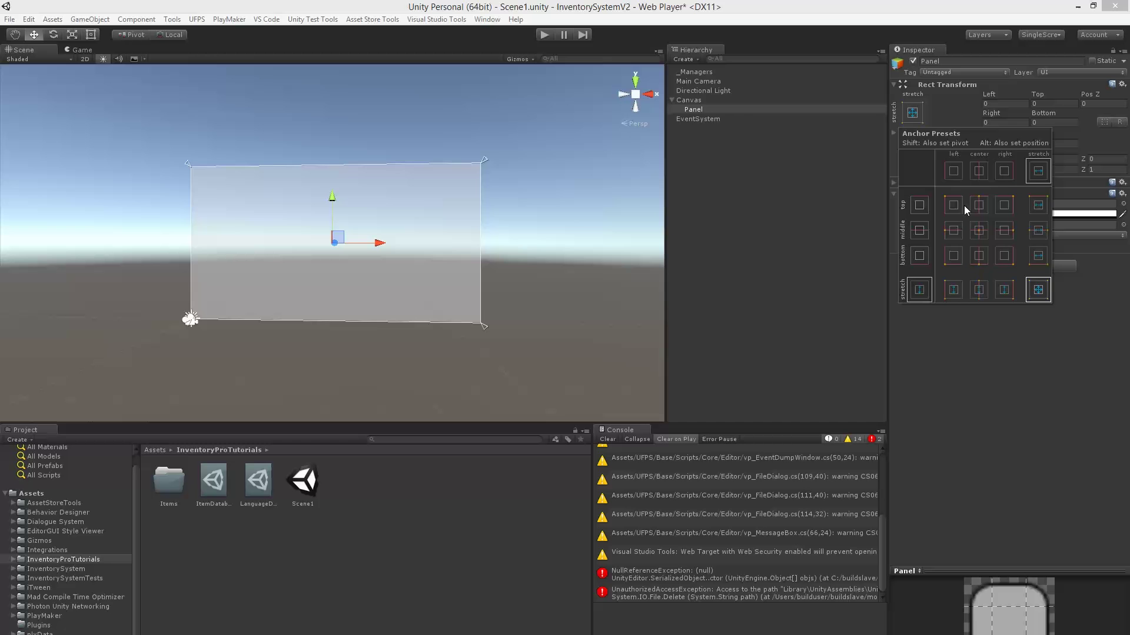
pyautogui.click(1002, 230)
pyautogui.click(248, 360)
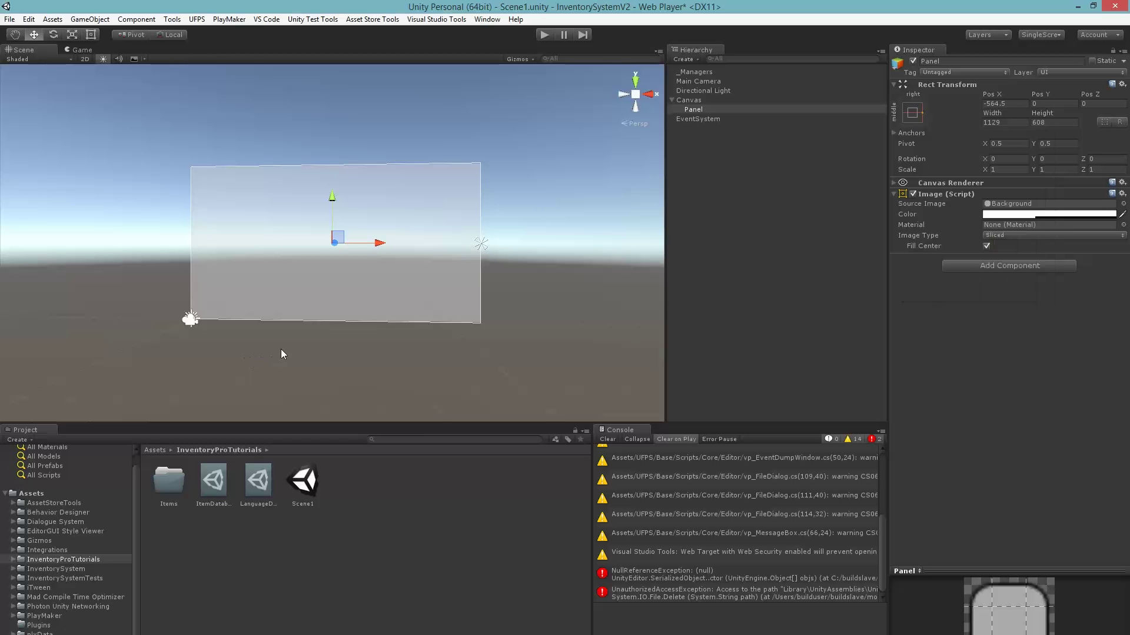
# - Resize the Panel to about 348 by 461 and place it at about X -214, Y 0 near the Canvas's right edge
pyautogui.press('t')
pyautogui.moveTo(191, 167); pyautogui.dragTo(386, 202)
pyautogui.moveTo(433, 229); pyautogui.dragTo(422, 206)
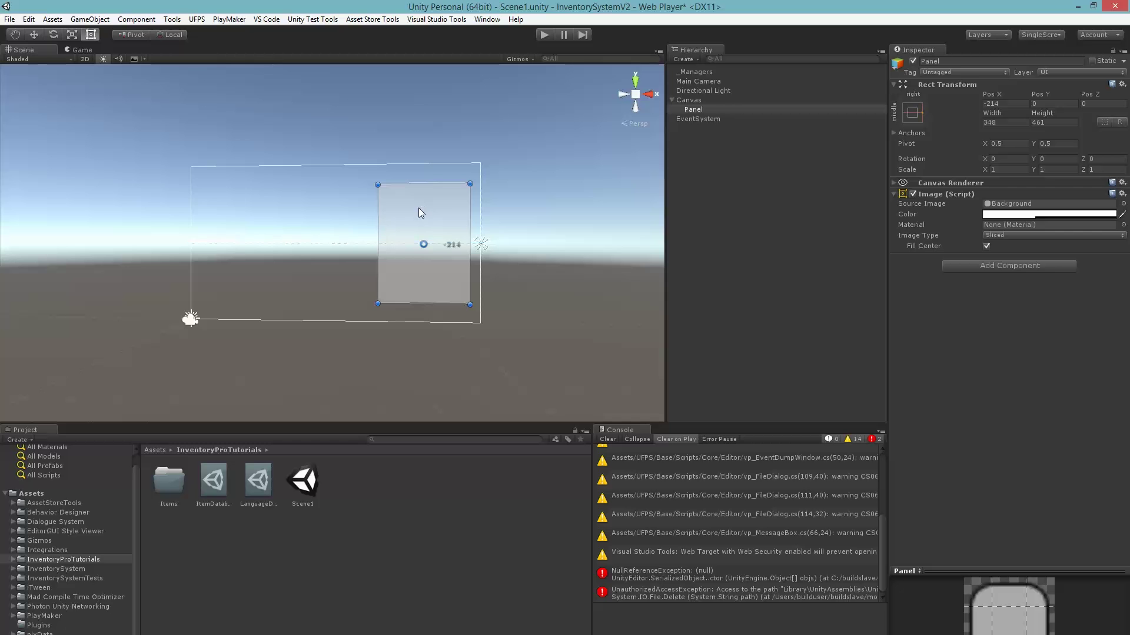
# - Switch the Scene view to 2D mode with the Panel in close view
pyautogui.moveTo(434, 207); pyautogui.dragTo(450, 103, button='middle')
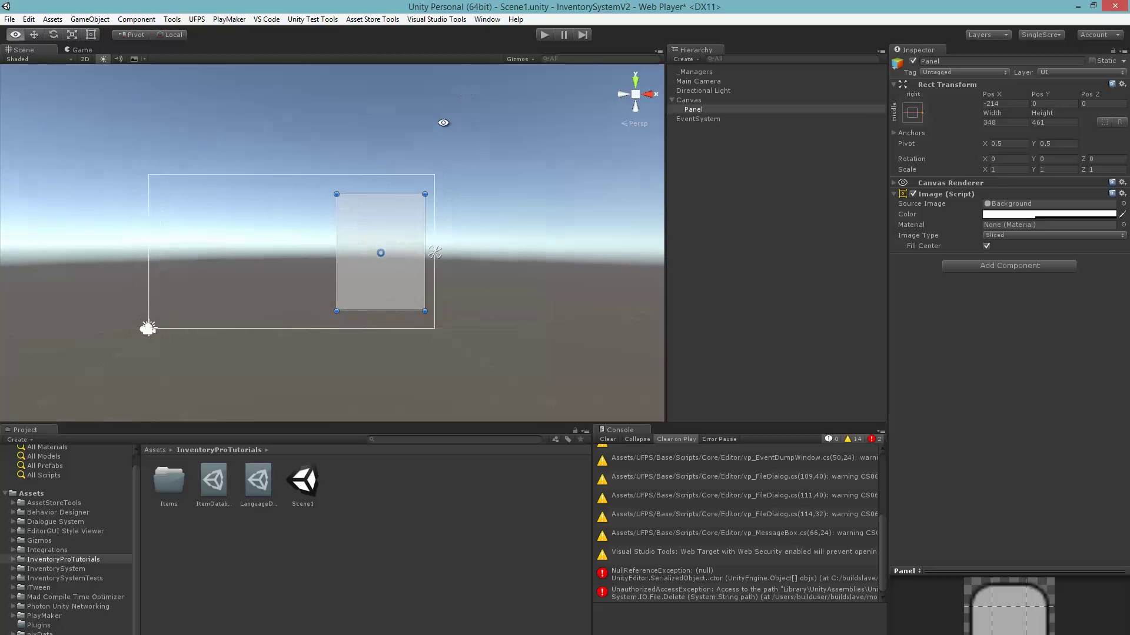
pyautogui.press('t')
pyautogui.scroll(2, 401, 219)
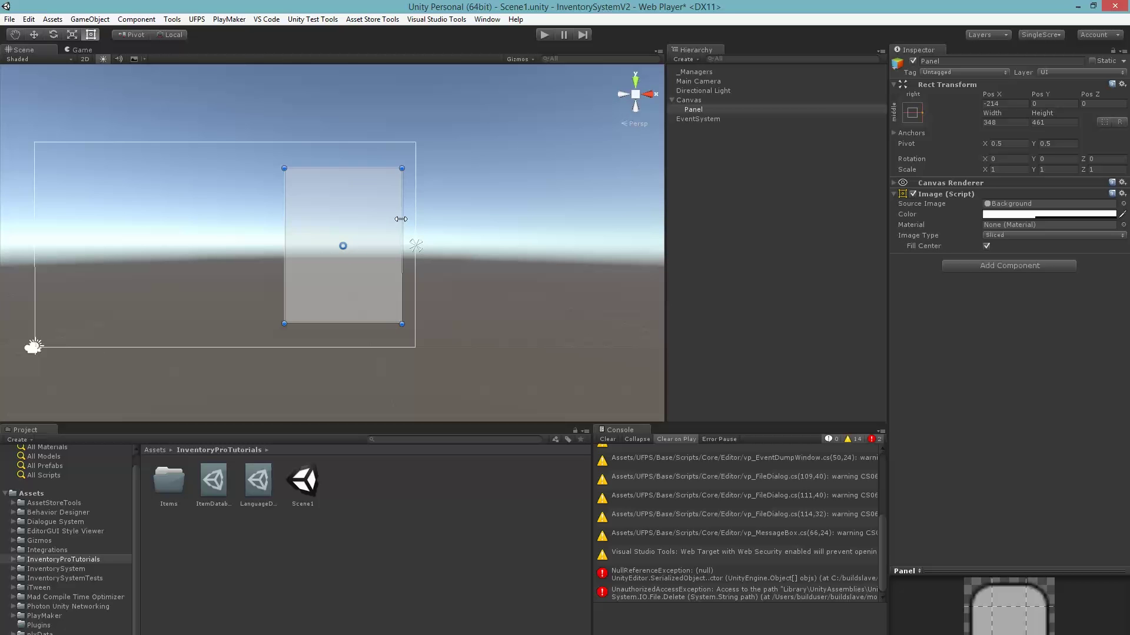
pyautogui.click(85, 59)
pyautogui.press('q')
pyautogui.press('t')
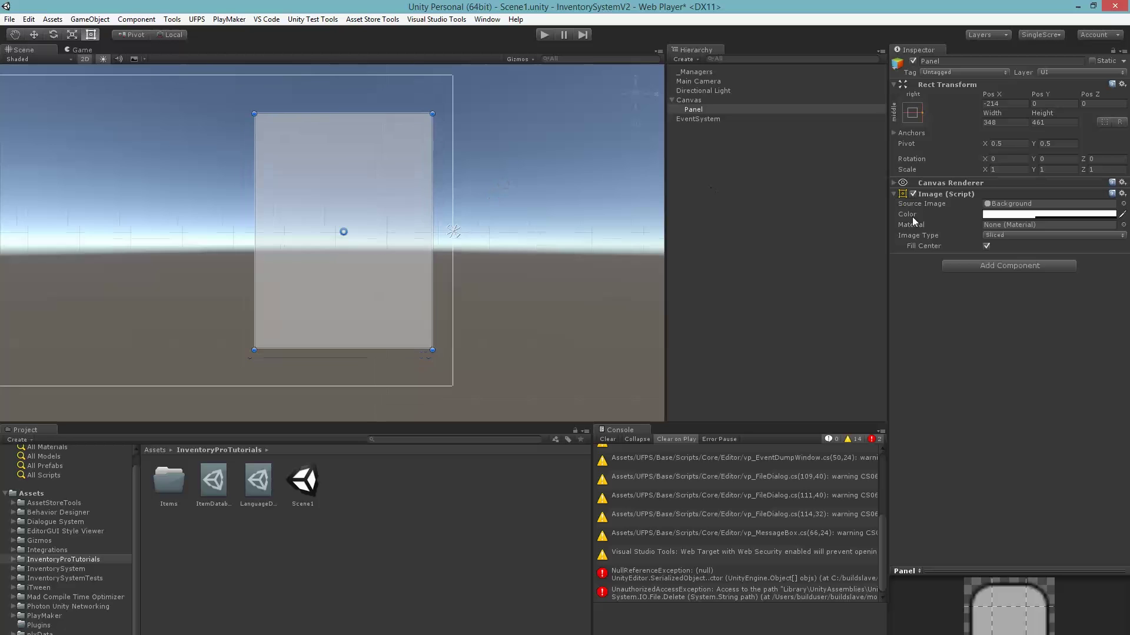
# - Widen the Inspector and add the InventorySystem Inventory window component to the Panel
pyautogui.moveTo(887, 269); pyautogui.dragTo(828, 272)
pyautogui.click(857, 270)
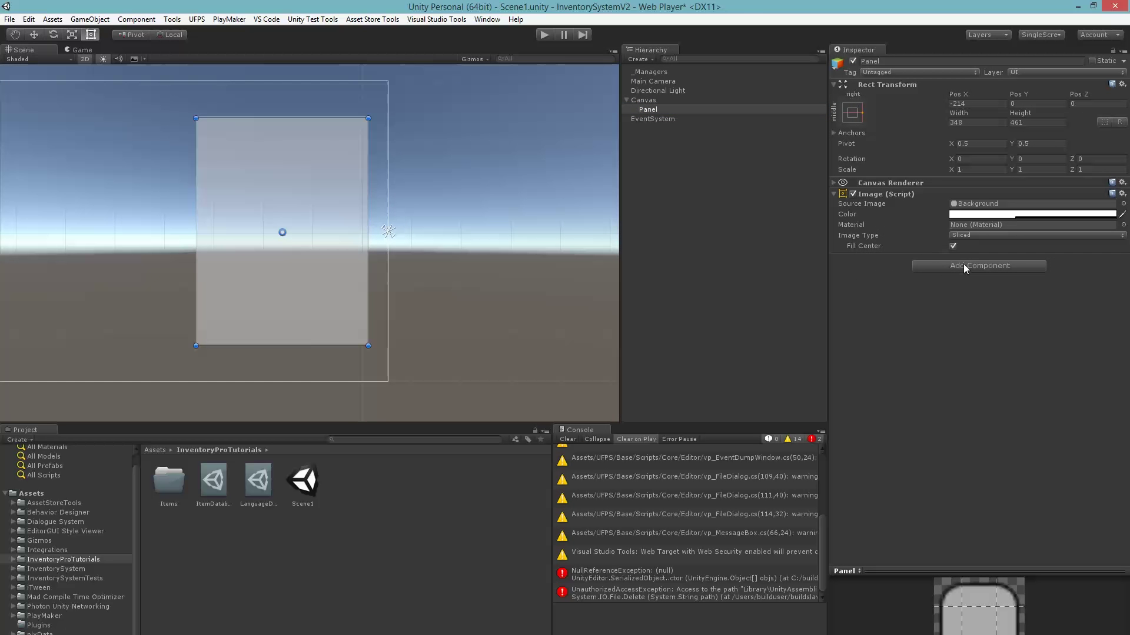
pyautogui.click(963, 264)
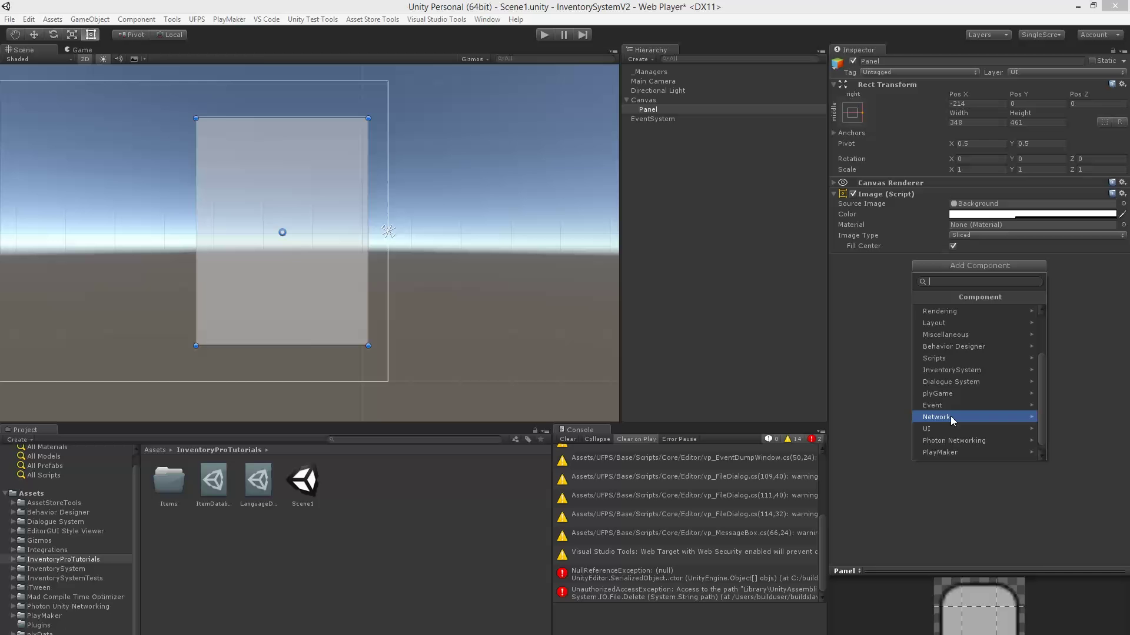
pyautogui.click(949, 370)
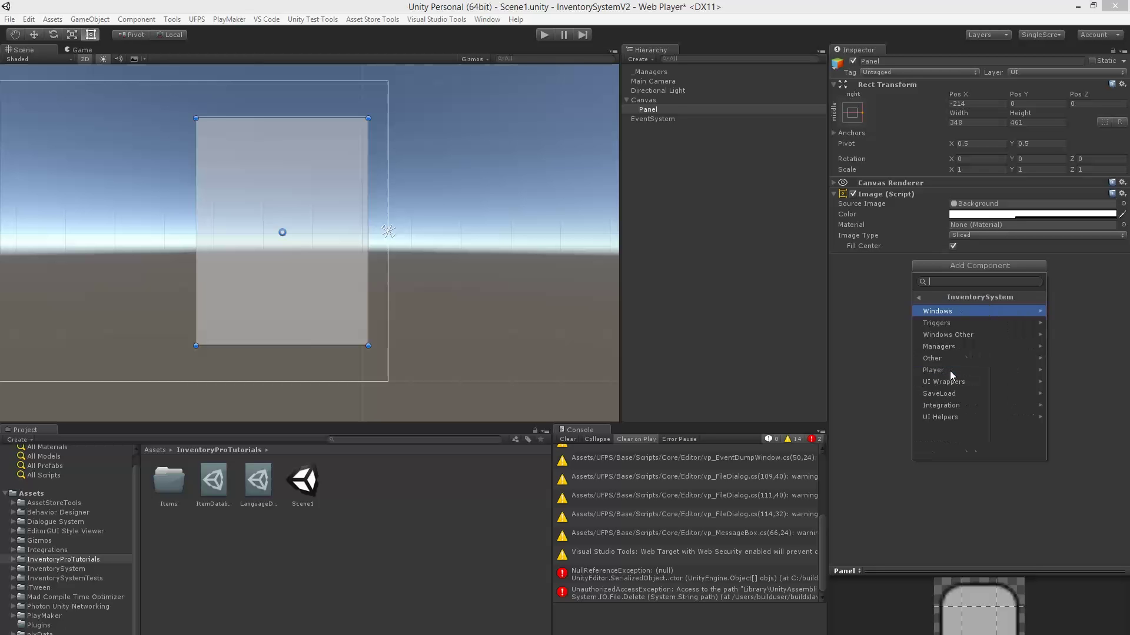
pyautogui.click(953, 311)
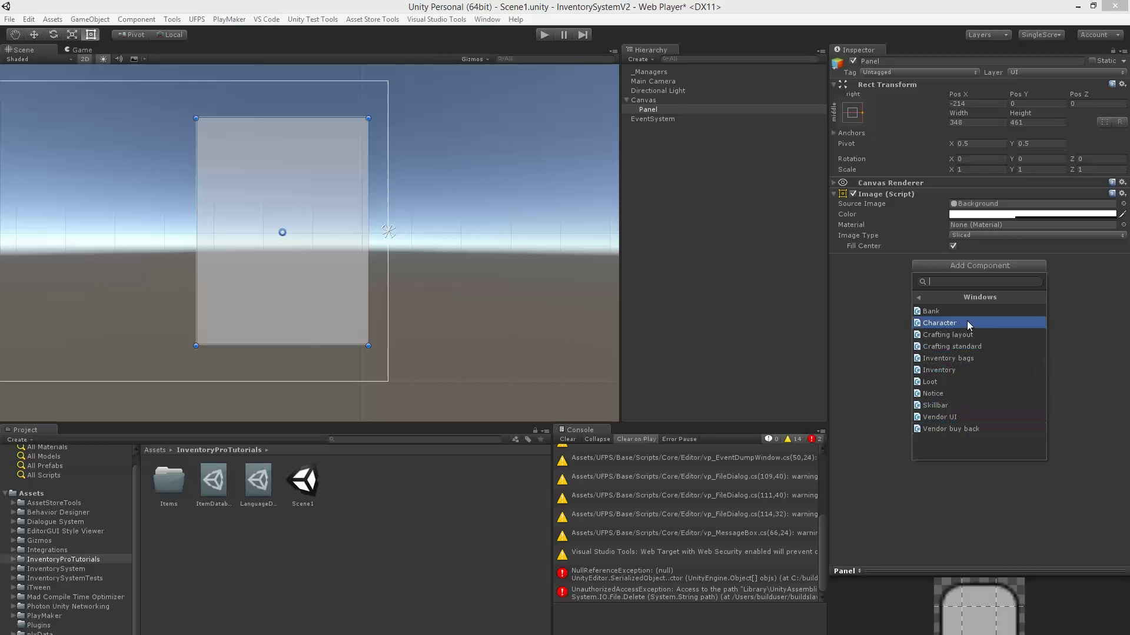
pyautogui.click(956, 369)
# - Replace the Panel's UIWindow script with UIWindowInteractive
pyautogui.scroll(-3, 944, 287)
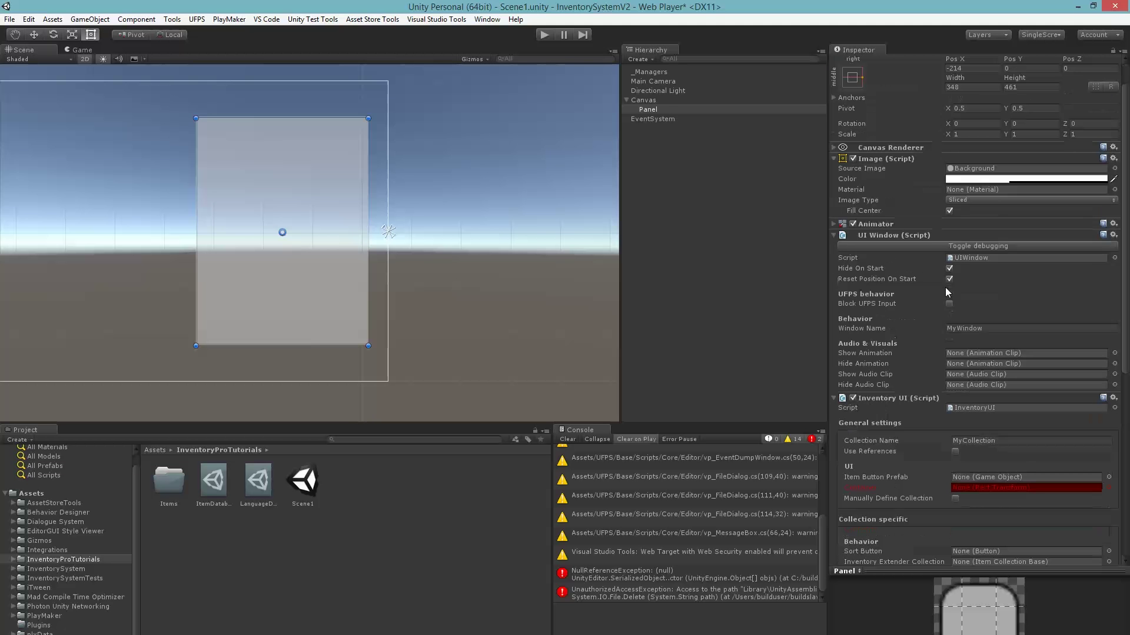
pyautogui.click(849, 259)
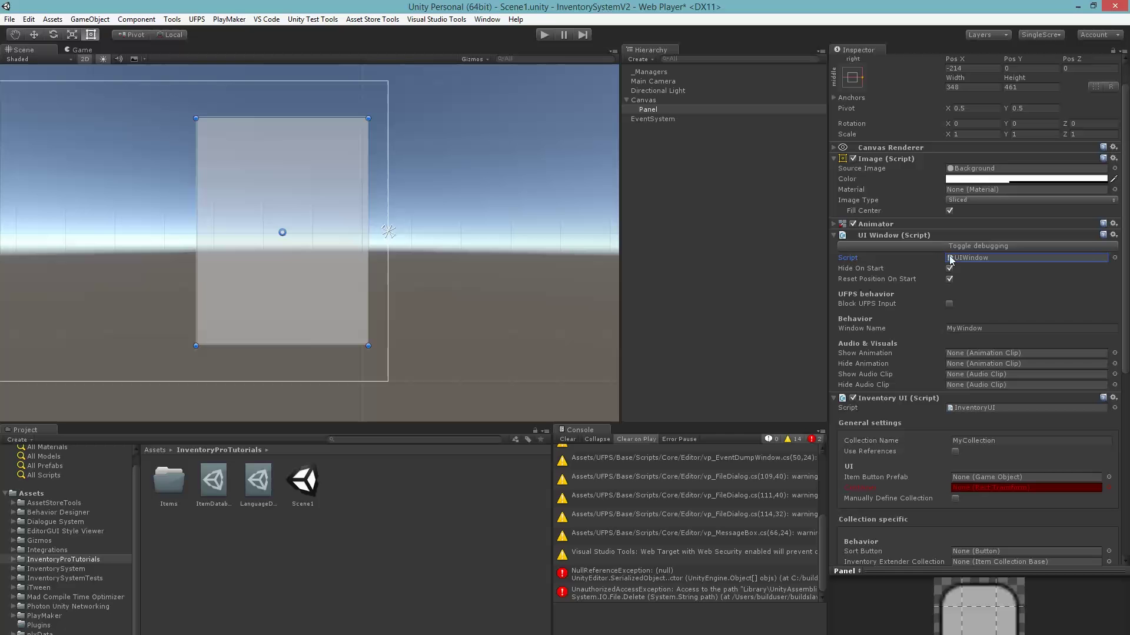
pyautogui.click(1114, 258)
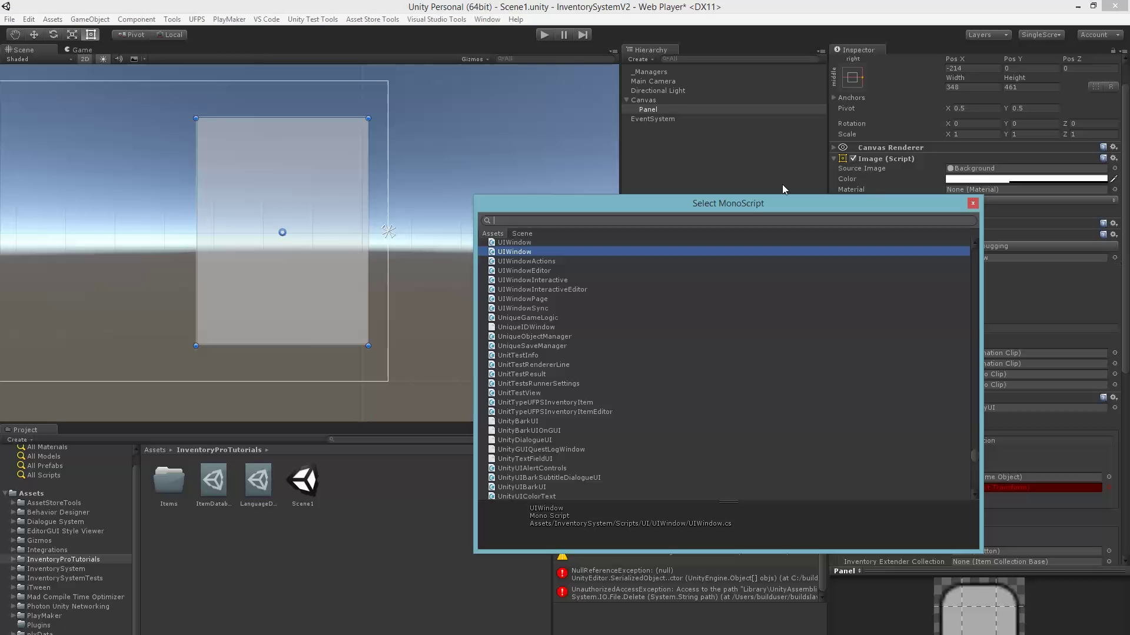
pyautogui.click(529, 281)
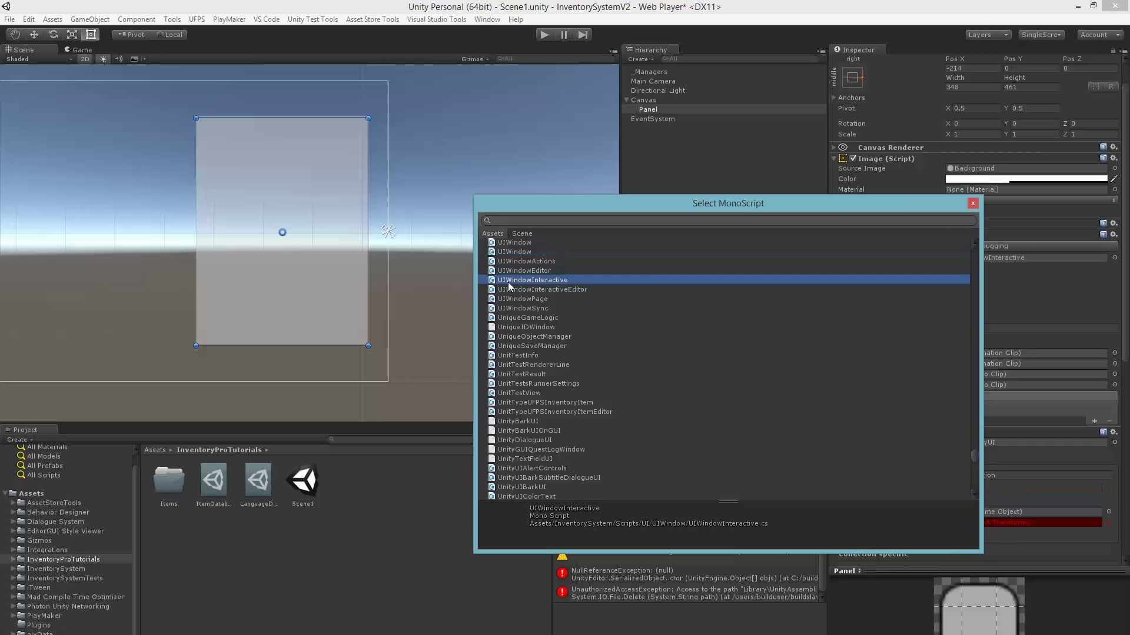
pyautogui.doubleClick(528, 284)
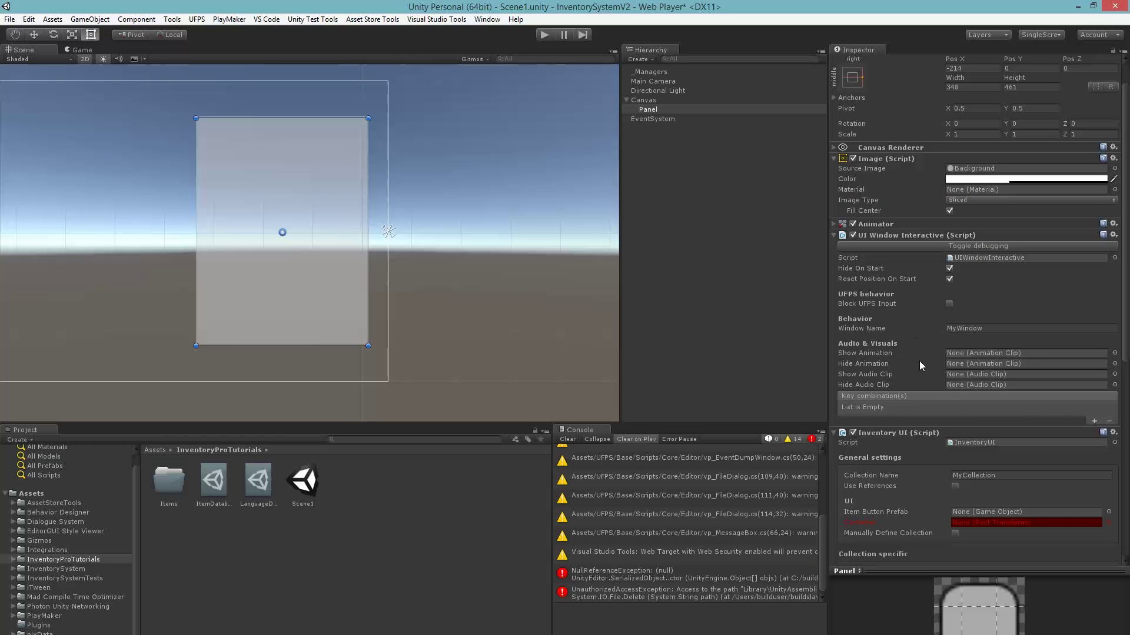
# - Add one key combination to the Panel's UI Window Interactive component and set it to the I key
pyautogui.scroll(-3, 1070, 370)
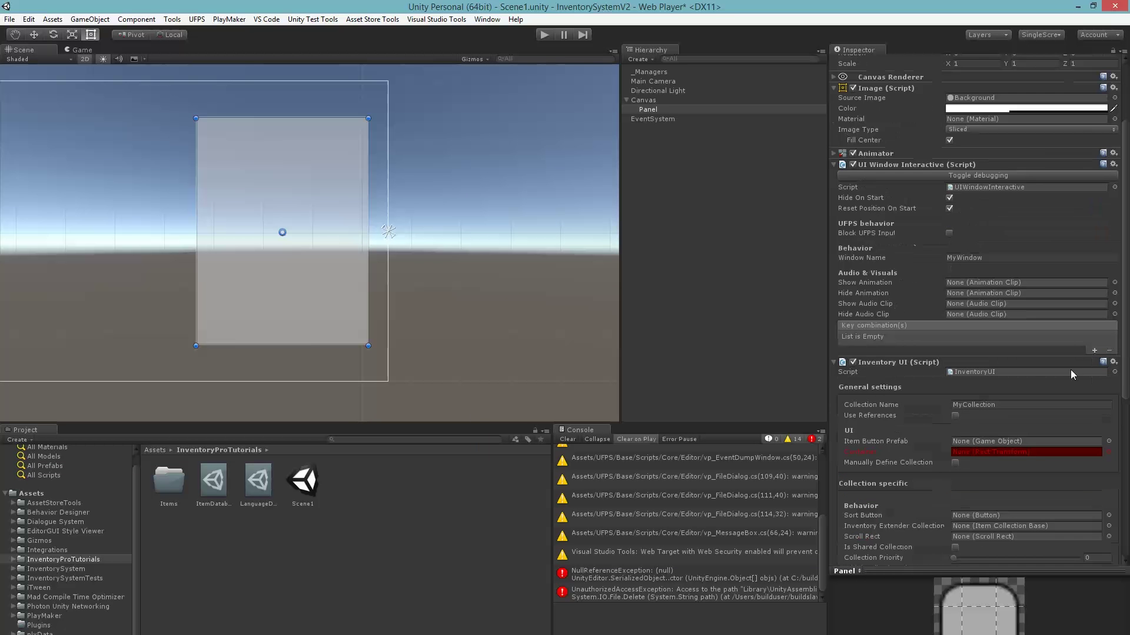
pyautogui.click(1093, 348)
pyautogui.click(1008, 341)
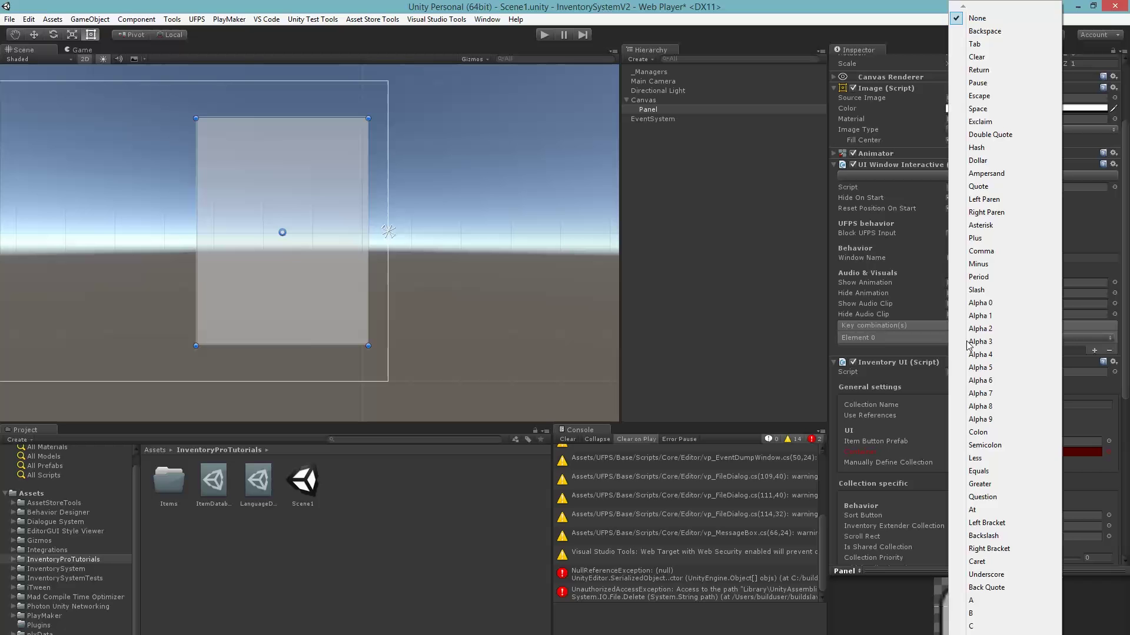
pyautogui.scroll(-1, 998, 553)
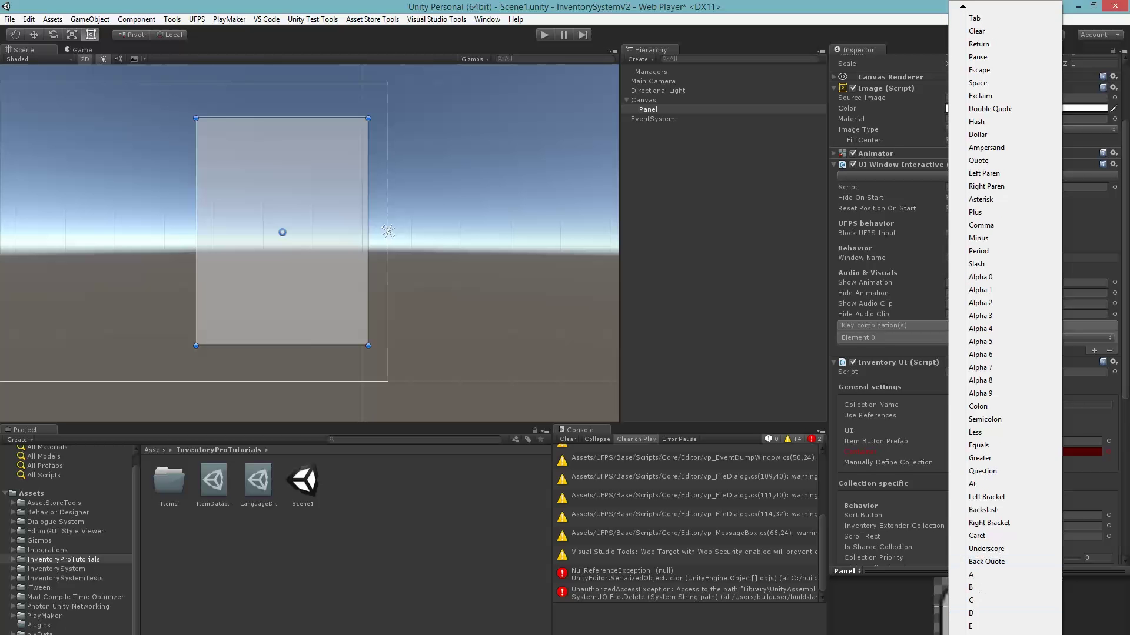
pyautogui.click(995, 614)
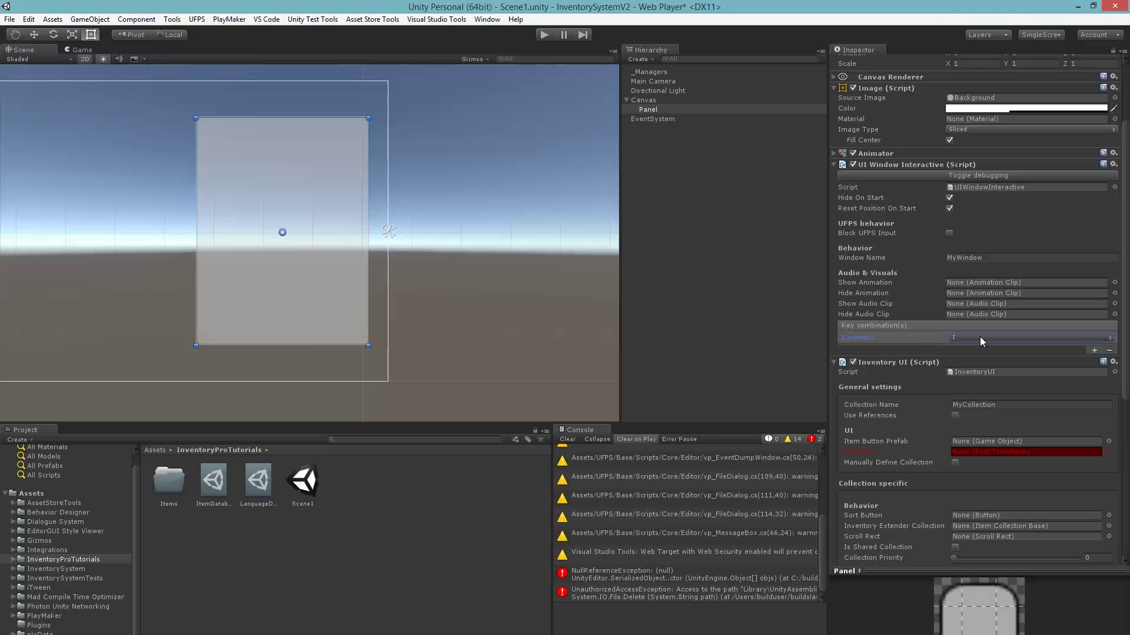
# - Move the Panel's pivot to the Canvas's right edge, setting Pivot X to 1.1 and Pos X to 0
pyautogui.scroll(-3, 1123, 228)
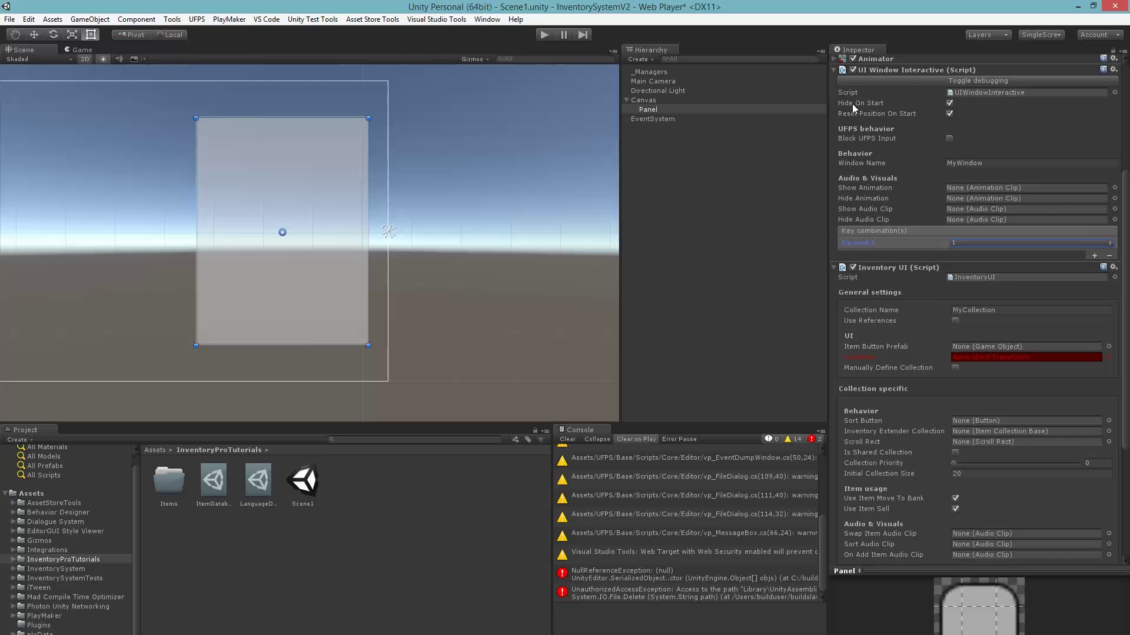
pyautogui.scroll(4, 1044, 218)
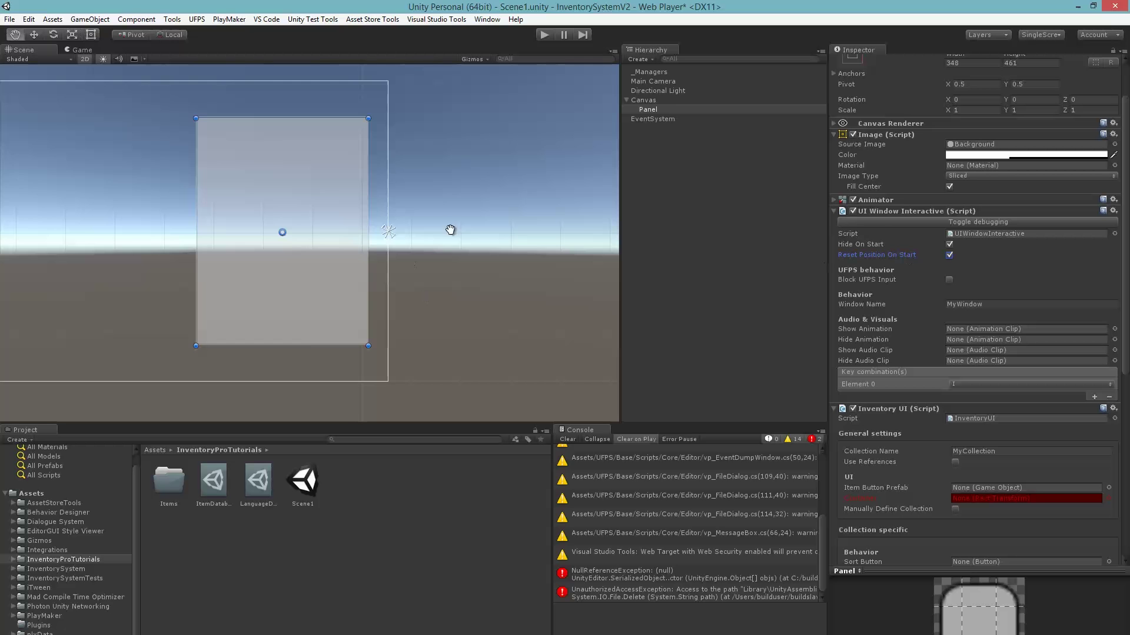
pyautogui.scroll(-3, 439, 217)
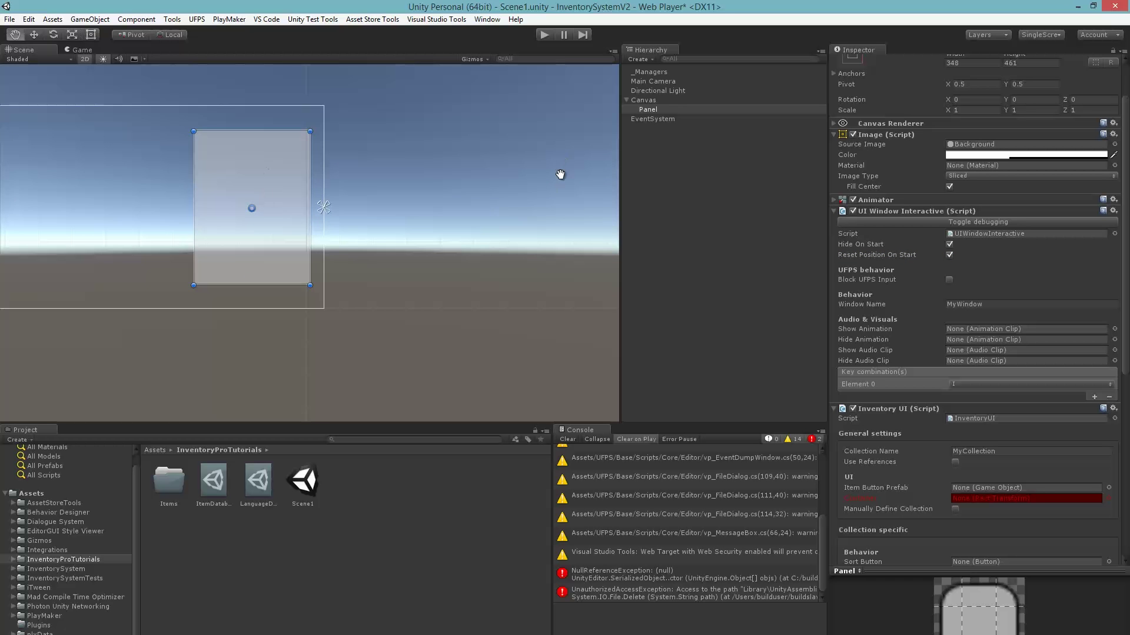
pyautogui.scroll(2, 517, 282)
pyautogui.scroll(3, 847, 158)
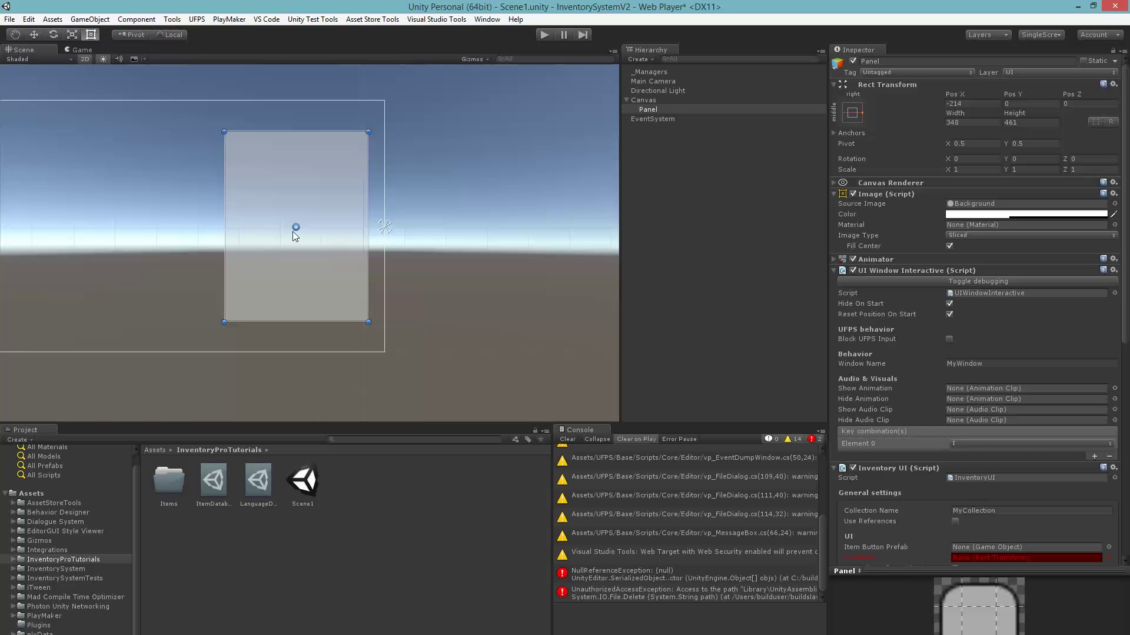
pyautogui.moveTo(295, 227); pyautogui.dragTo(384, 228)
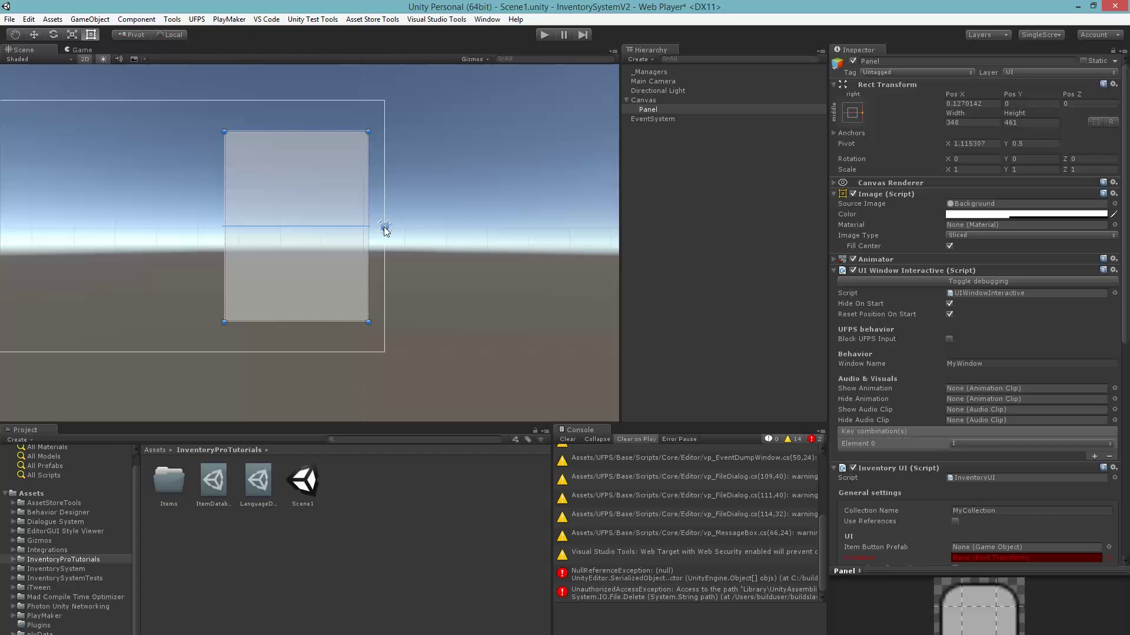
pyautogui.click(971, 143)
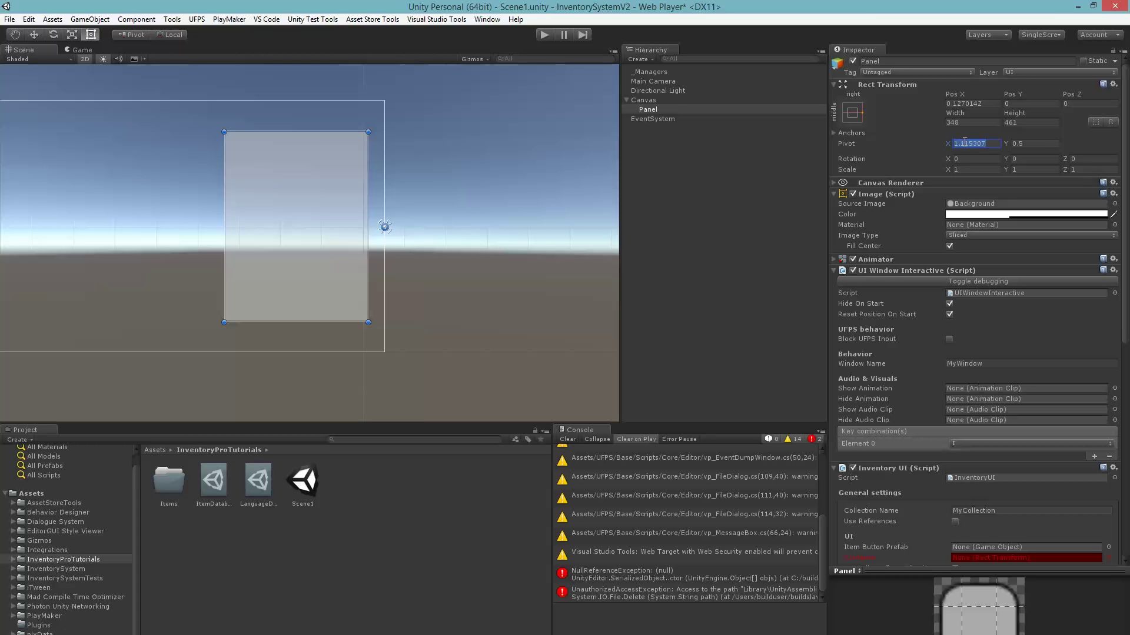
pyautogui.write('1.1')
pyautogui.click(970, 104)
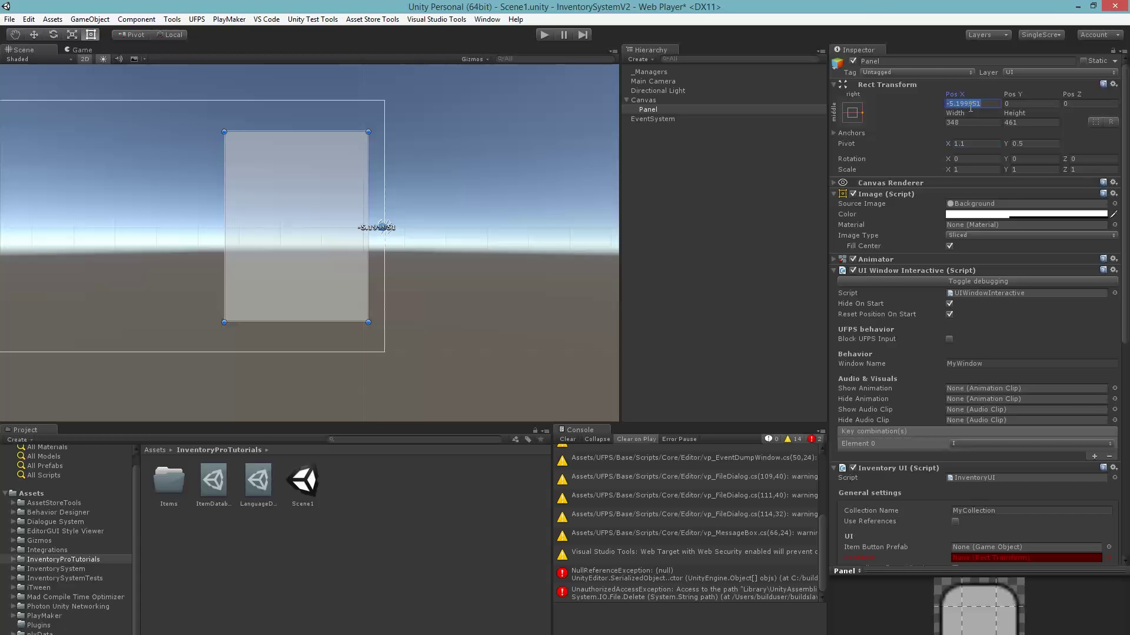
pyautogui.write('0')
pyautogui.click(357, 312)
# - Move the Panel outside the Canvas, to the lower right at about X 719, Y -243
pyautogui.press('f')
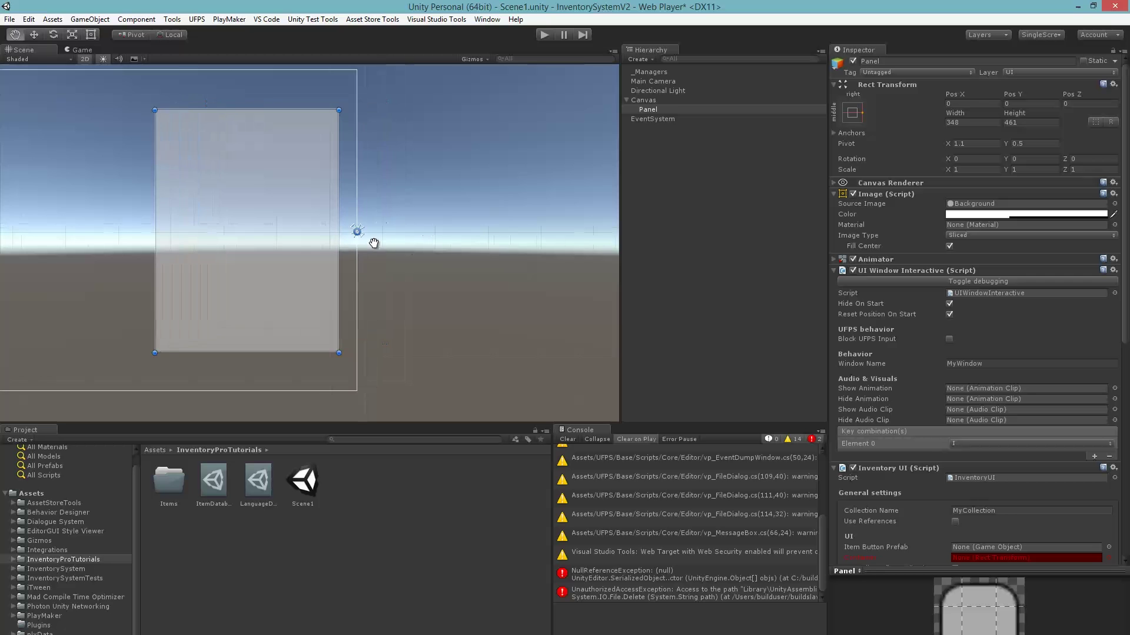
pyautogui.press('f')
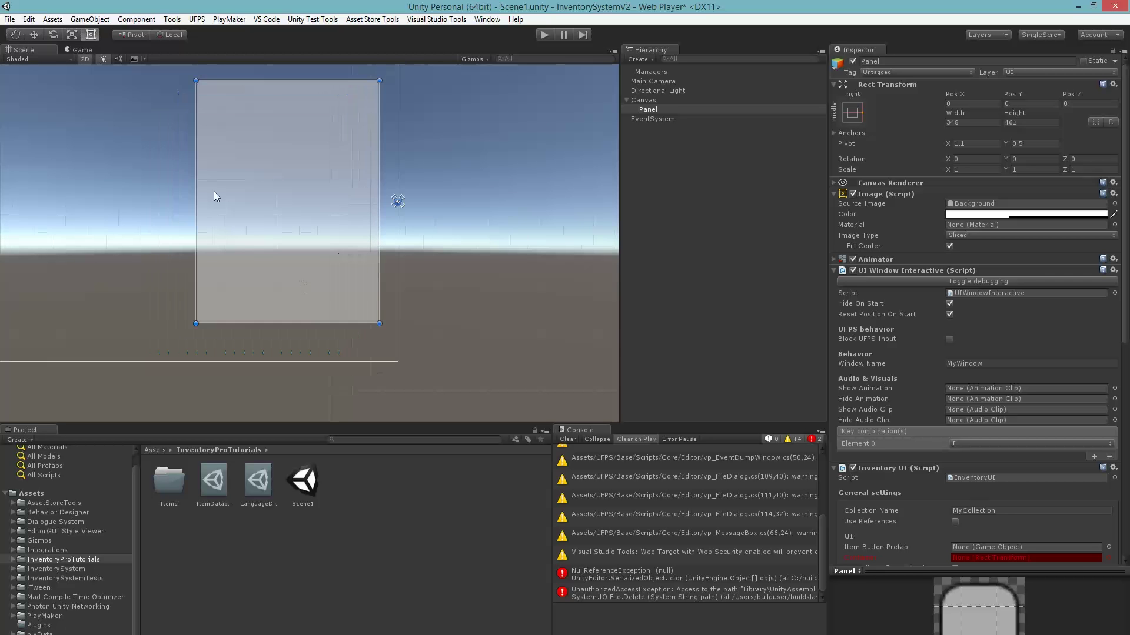
pyautogui.press('q')
pyautogui.scroll(-5, 339, 214)
pyautogui.moveTo(339, 214); pyautogui.dragTo(268, 165)
pyautogui.press('t')
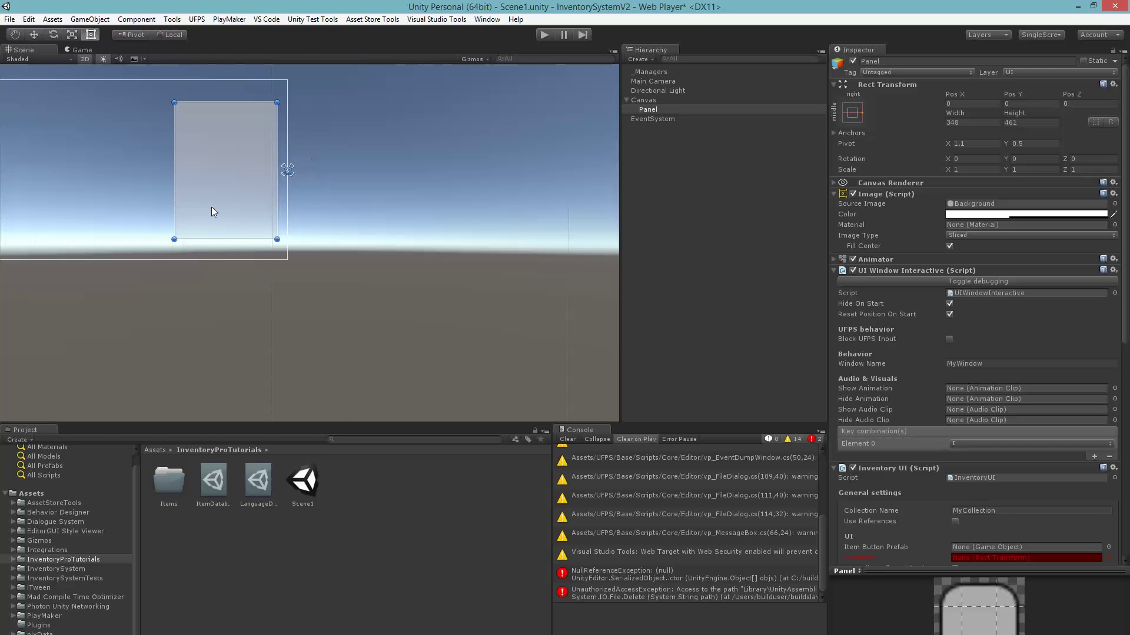
pyautogui.moveTo(211, 207); pyautogui.dragTo(357, 183)
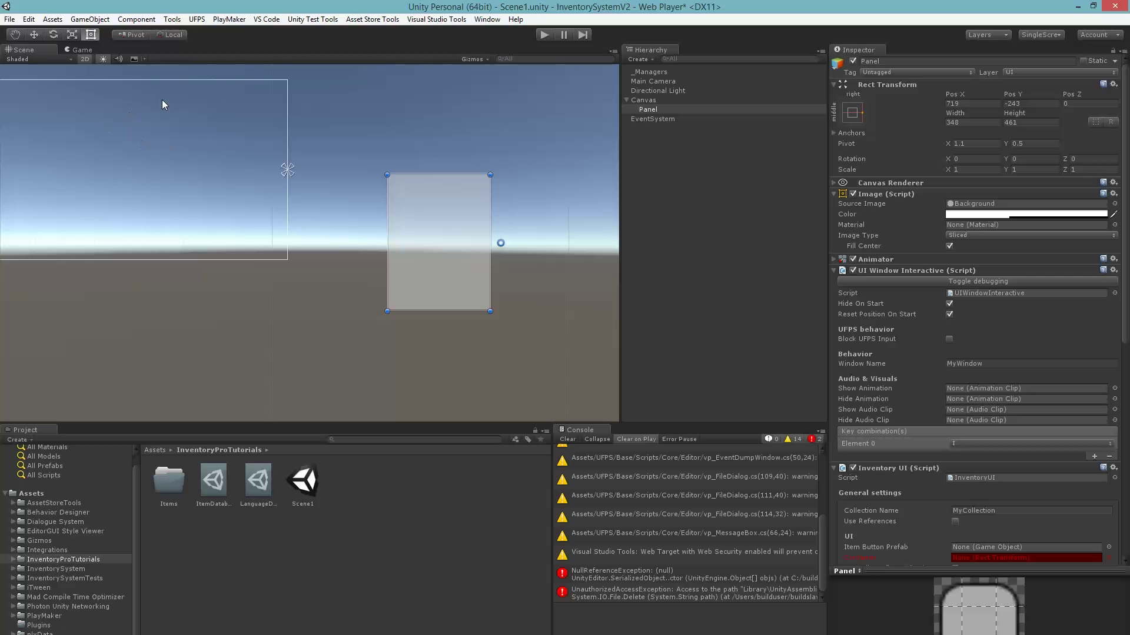
pyautogui.moveTo(282, 168); pyautogui.dragTo(142, 151, button='middle')
pyautogui.scroll(3, 142, 151)
pyautogui.moveTo(207, 234); pyautogui.dragTo(179, 245, button='middle')
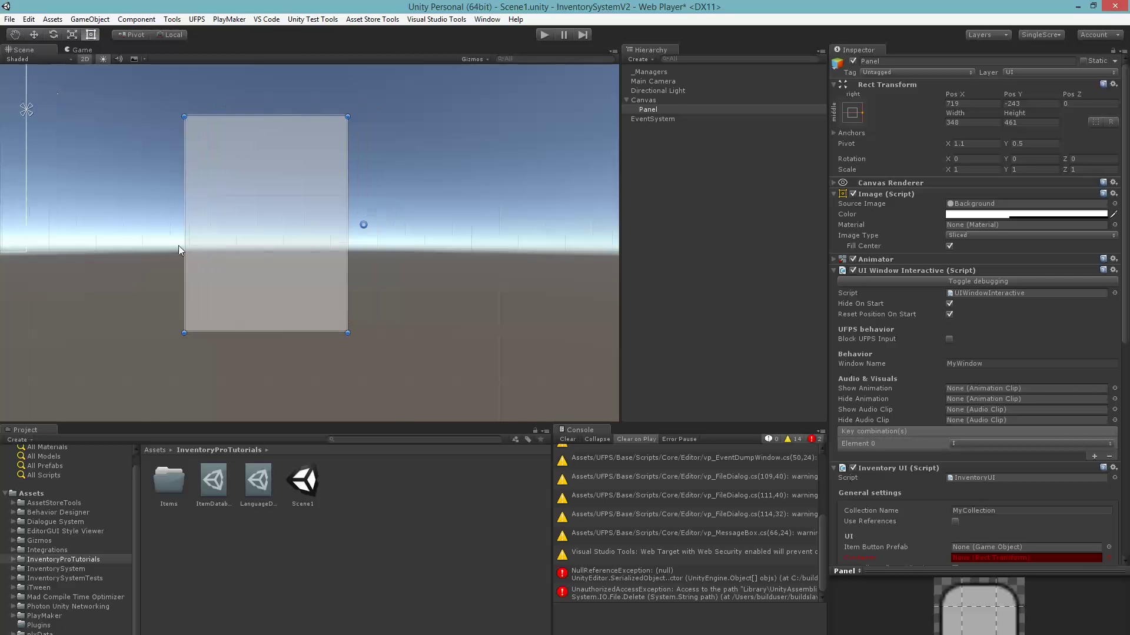
pyautogui.moveTo(178, 168); pyautogui.dragTo(347, 227, button='middle')
pyautogui.scroll(-2, 166, 182)
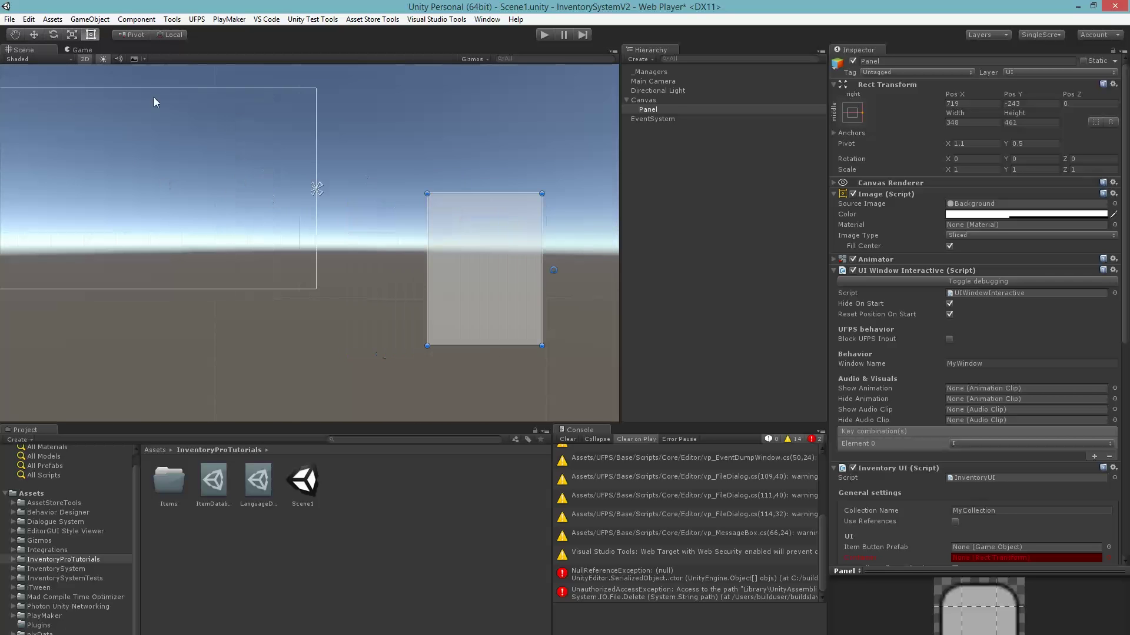
pyautogui.moveTo(224, 187); pyautogui.dragTo(420, 230, button='middle')
# - Create a child UI Panel inside the Panel and remove its Image component
pyautogui.scroll(-3, 979, 317)
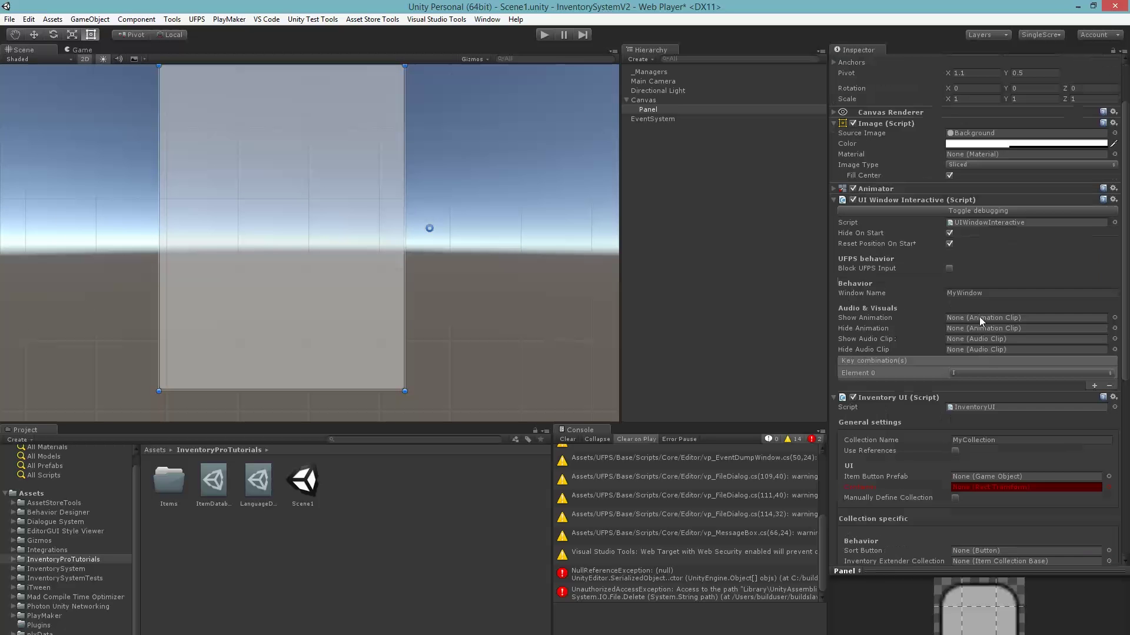
pyautogui.scroll(-10, 926, 308)
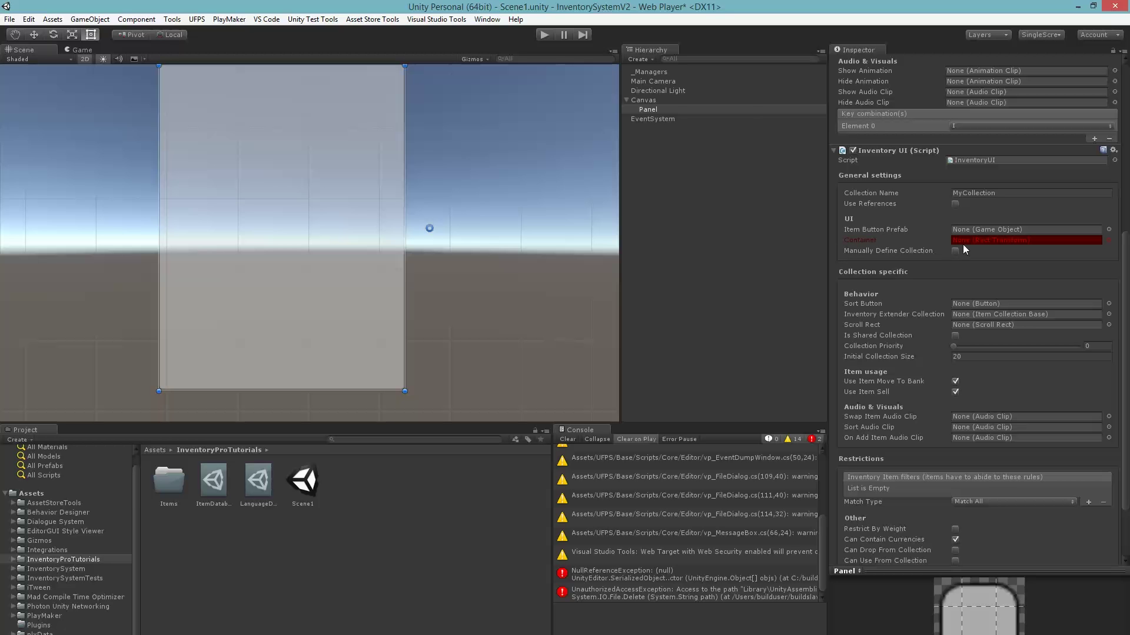
pyautogui.rightClick(654, 111)
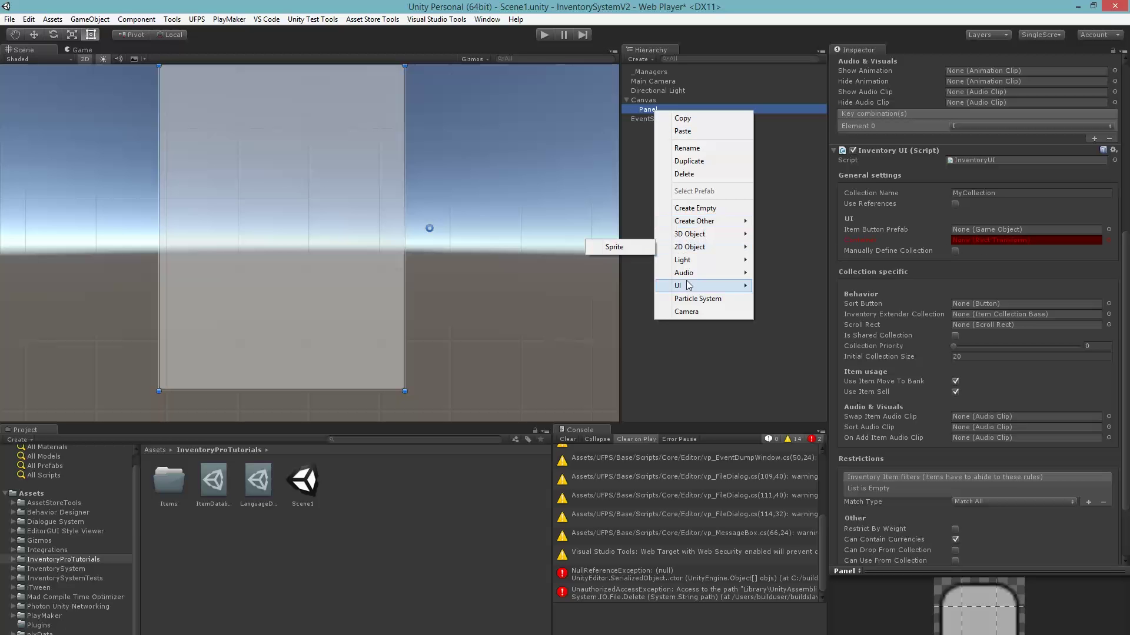
pyautogui.moveTo(682, 286)
pyautogui.click(591, 286)
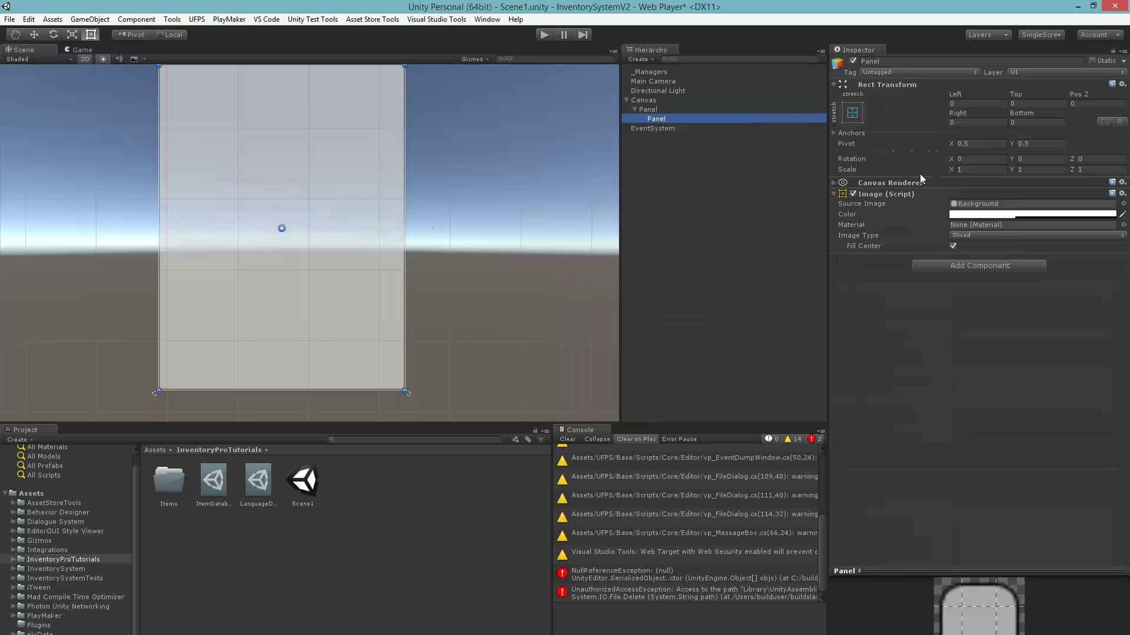
pyautogui.rightClick(883, 196)
pyautogui.click(918, 217)
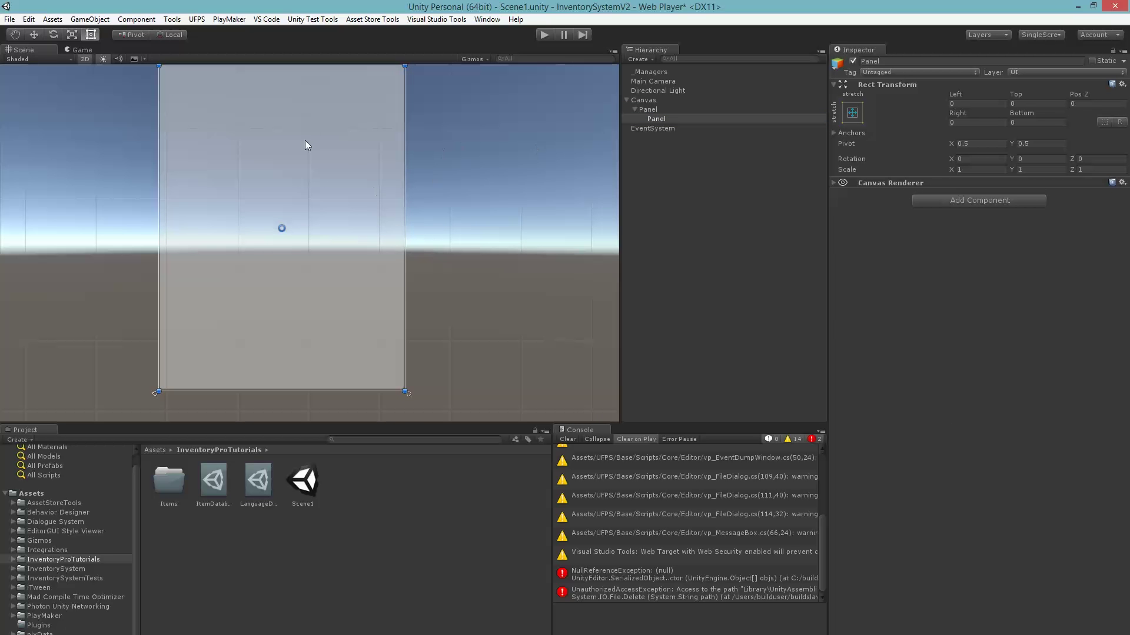
# - Raise the child Panel's lower edge so that its Bottom offset is about 140
pyautogui.moveTo(305, 145); pyautogui.dragTo(178, 111, button='middle')
pyautogui.moveTo(300, 227); pyautogui.dragTo(310, 204, button='middle')
pyautogui.moveTo(316, 366); pyautogui.dragTo(318, 268)
pyautogui.moveTo(350, 157); pyautogui.dragTo(353, 227, button='middle')
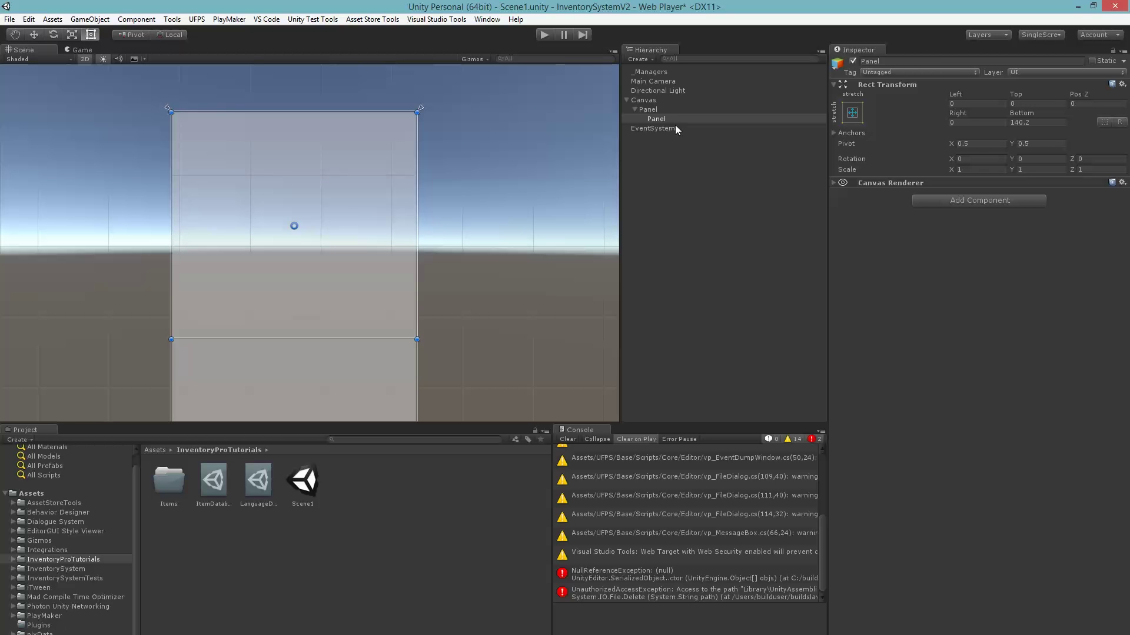
# - Set the child Panel's Left, Top and Right offsets to 5
pyautogui.click(967, 102)
pyautogui.write('5')
pyautogui.press('Tab')
pyautogui.write('5')
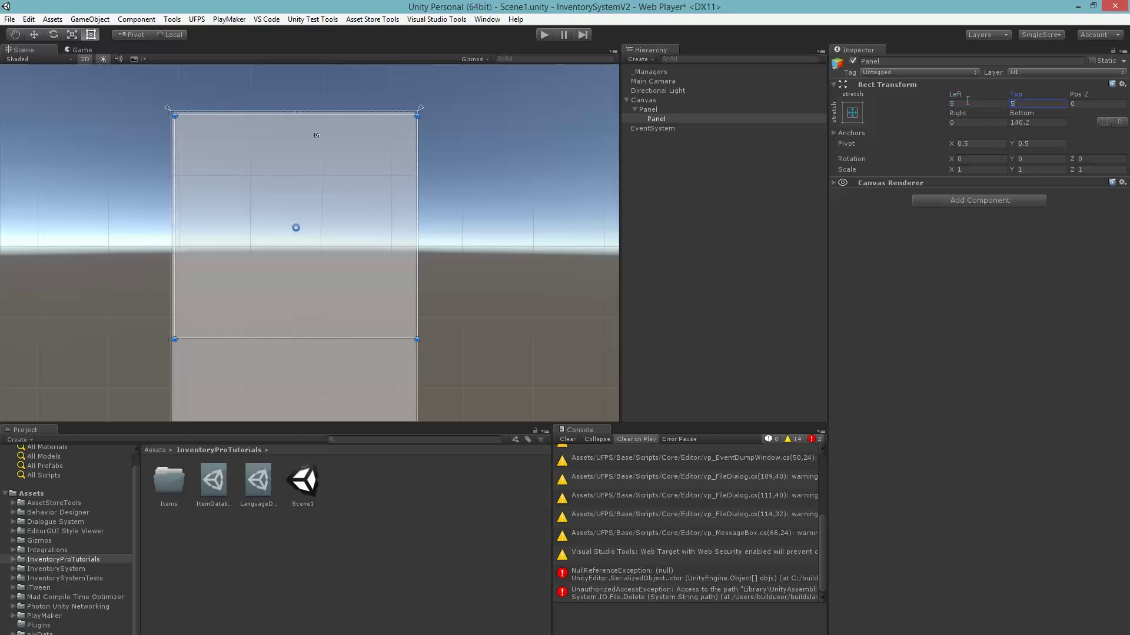
pyautogui.press('Tab')
pyautogui.press('Tab')
pyautogui.write('5')
pyautogui.press('Tab')
pyautogui.moveTo(359, 155); pyautogui.dragTo(360, 139, button='middle')
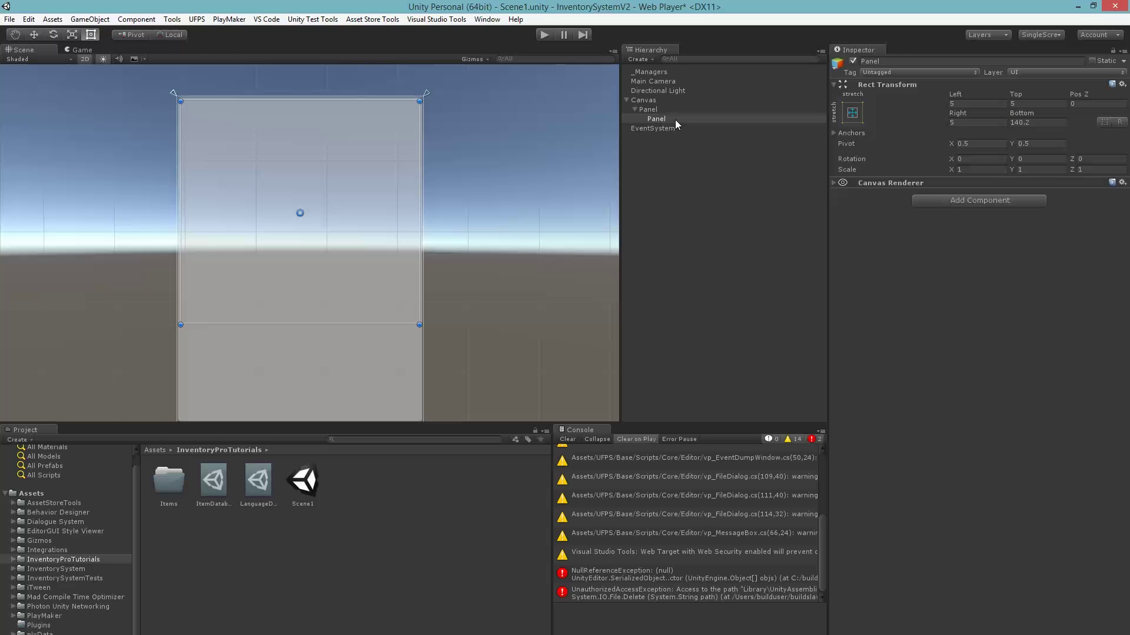
# - Rename the child Panel to Container
pyautogui.click(890, 59)
pyautogui.write('ontainer')
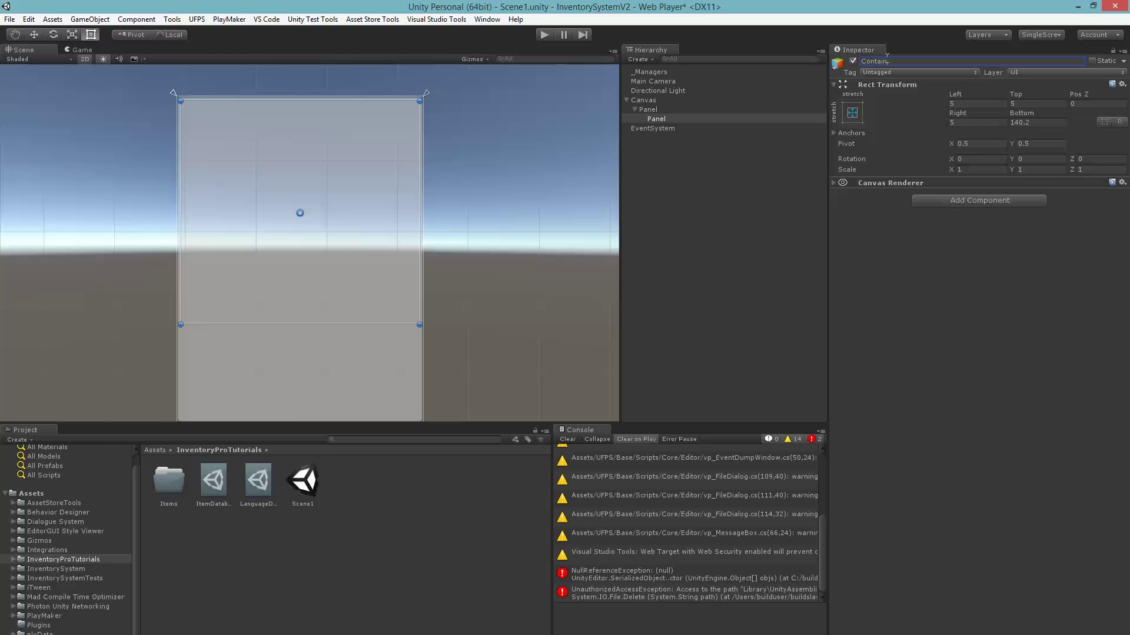
pyautogui.press('Return')
# - Assign the Container object as the container of the parent Panel's Inventory UI component
pyautogui.click(653, 111)
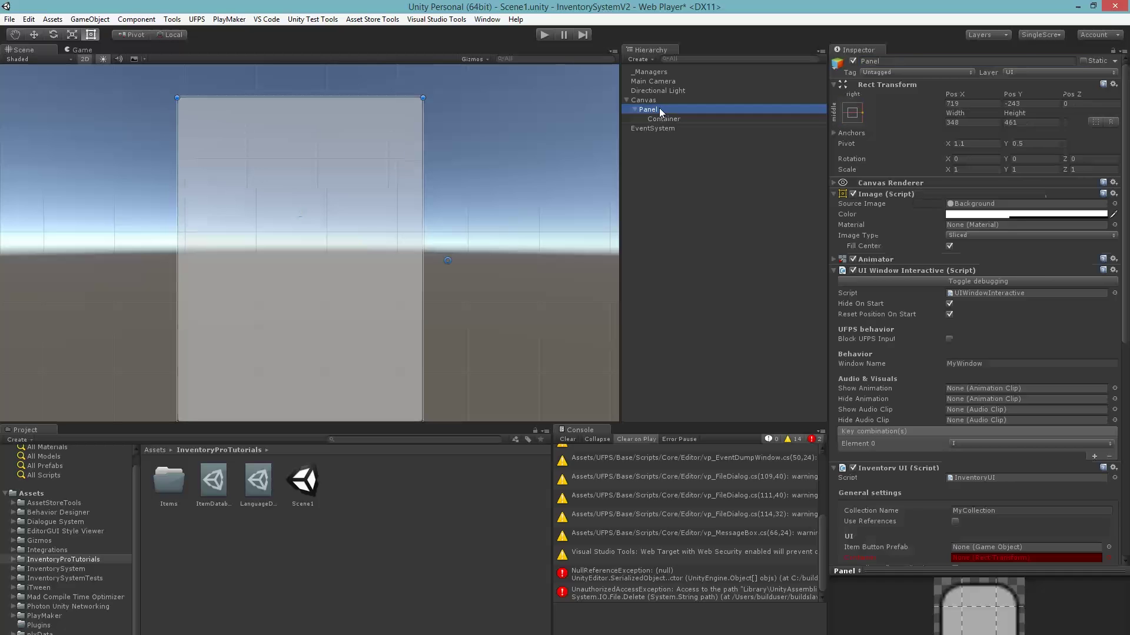
pyautogui.scroll(-10, 1000, 268)
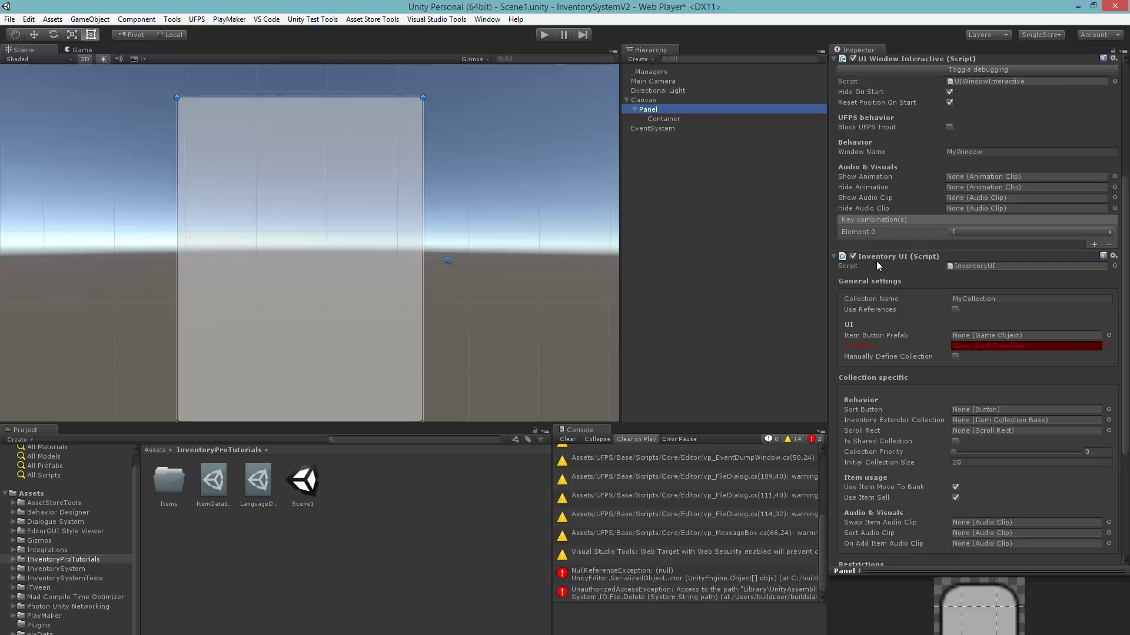
pyautogui.moveTo(669, 118); pyautogui.dragTo(977, 344)
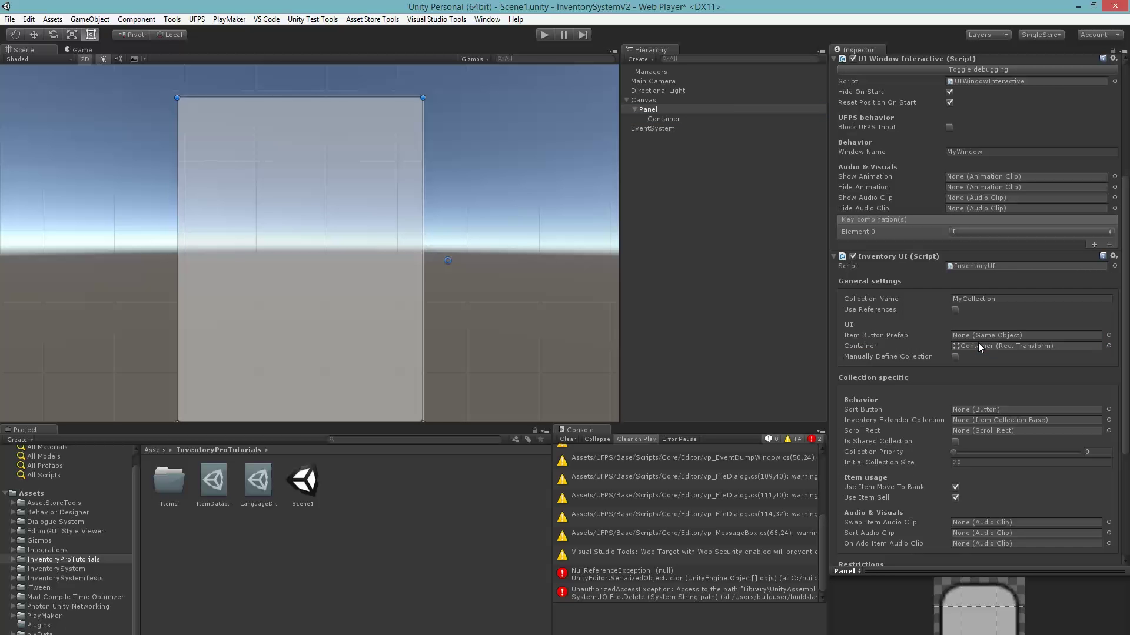
# - Set the Collection Name of the Panel's Inventory UI component to Inventory
pyautogui.click(867, 299)
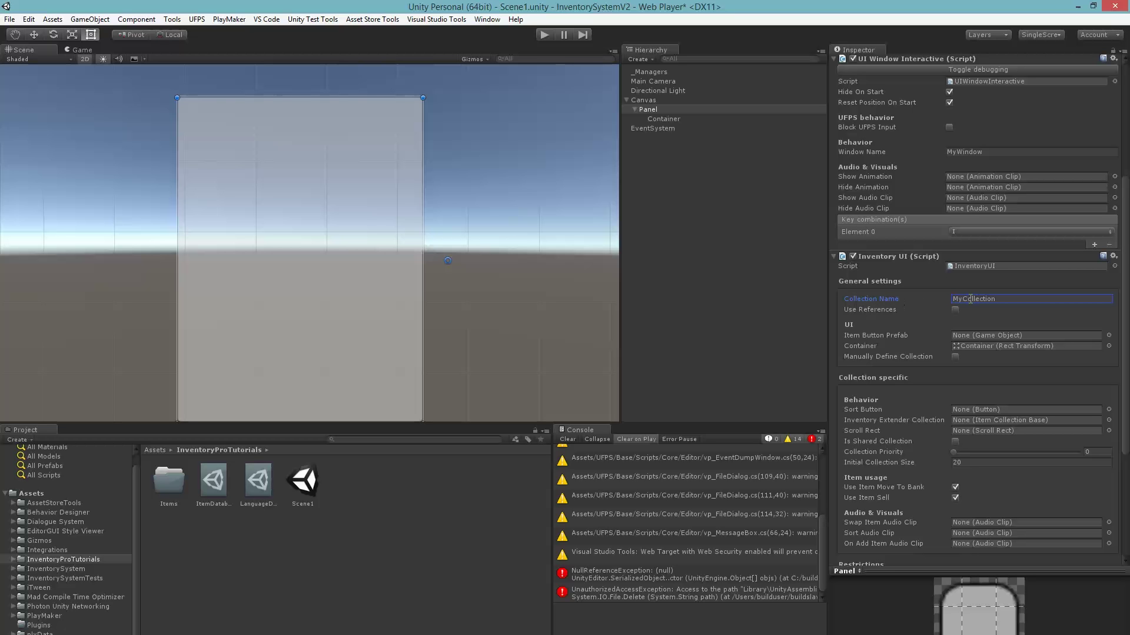
pyautogui.press('Return')
pyautogui.scroll(-3, 881, 284)
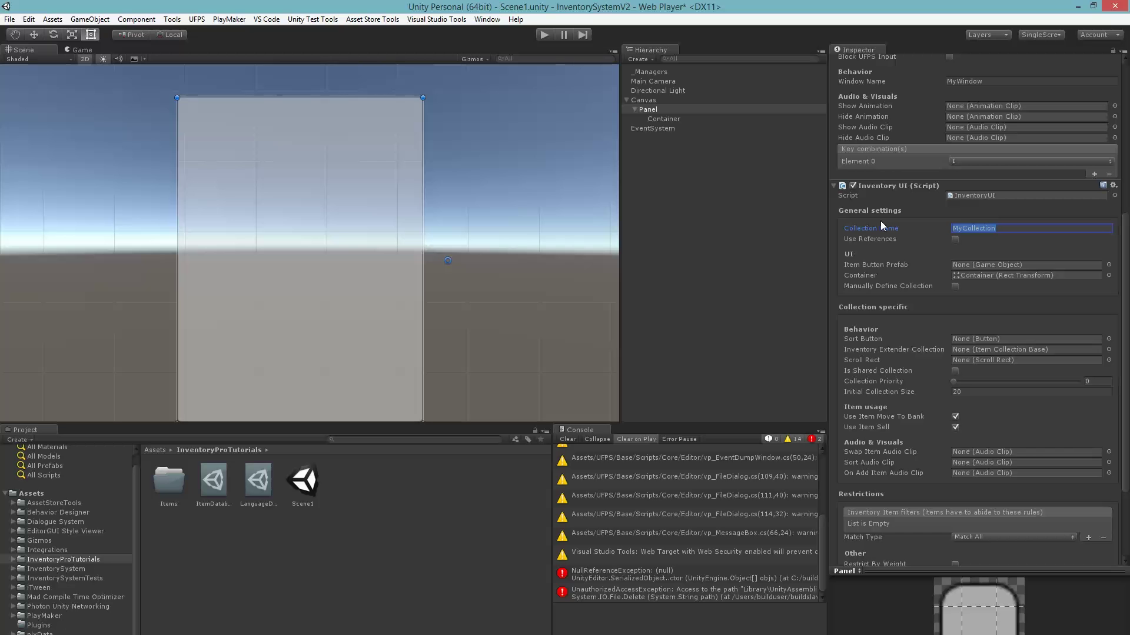
pyautogui.press('BackSpace')
pyautogui.write('Inventory')
pyautogui.press('Tab')
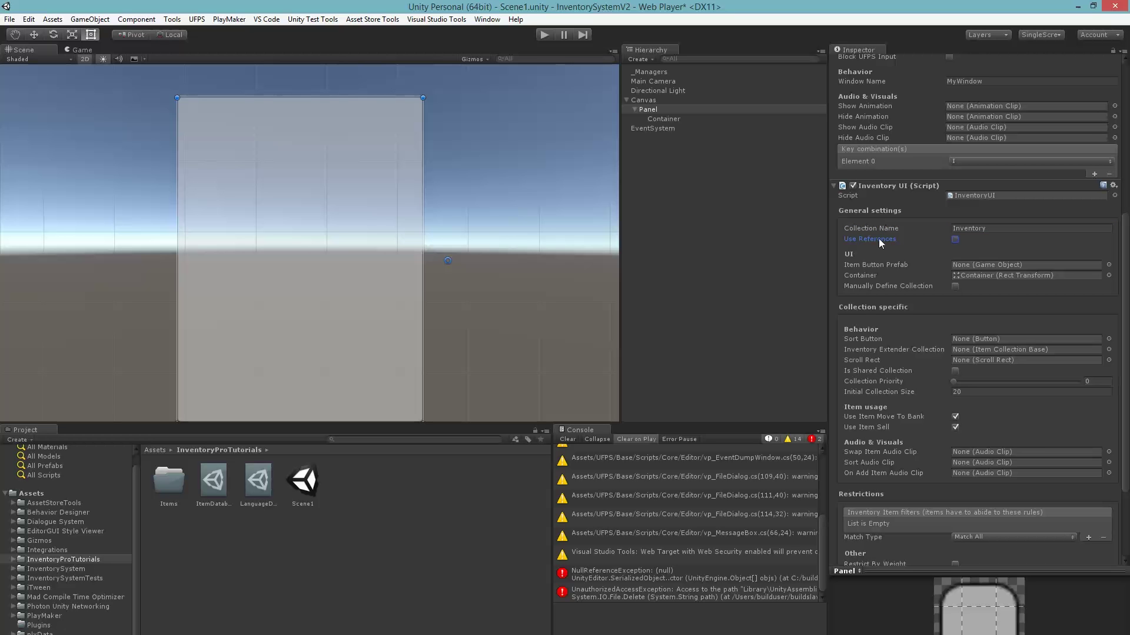
# - Check which default Item Button Prefab is assigned in Inventory Pro's UI settings, and close the Main manager
pyautogui.click(850, 267)
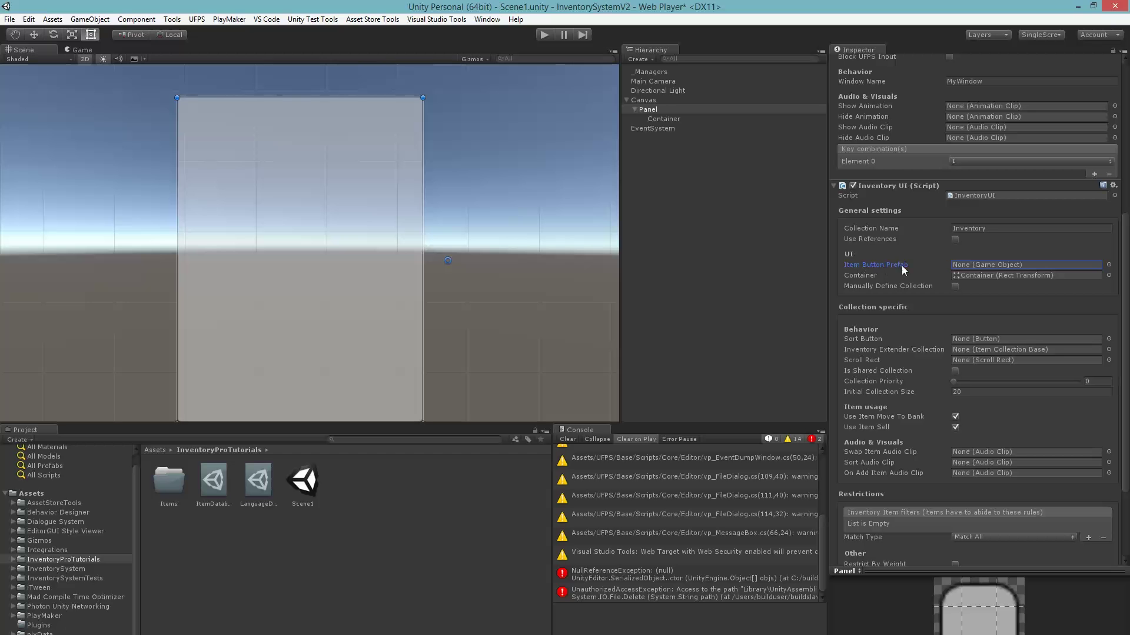
pyautogui.click(172, 18)
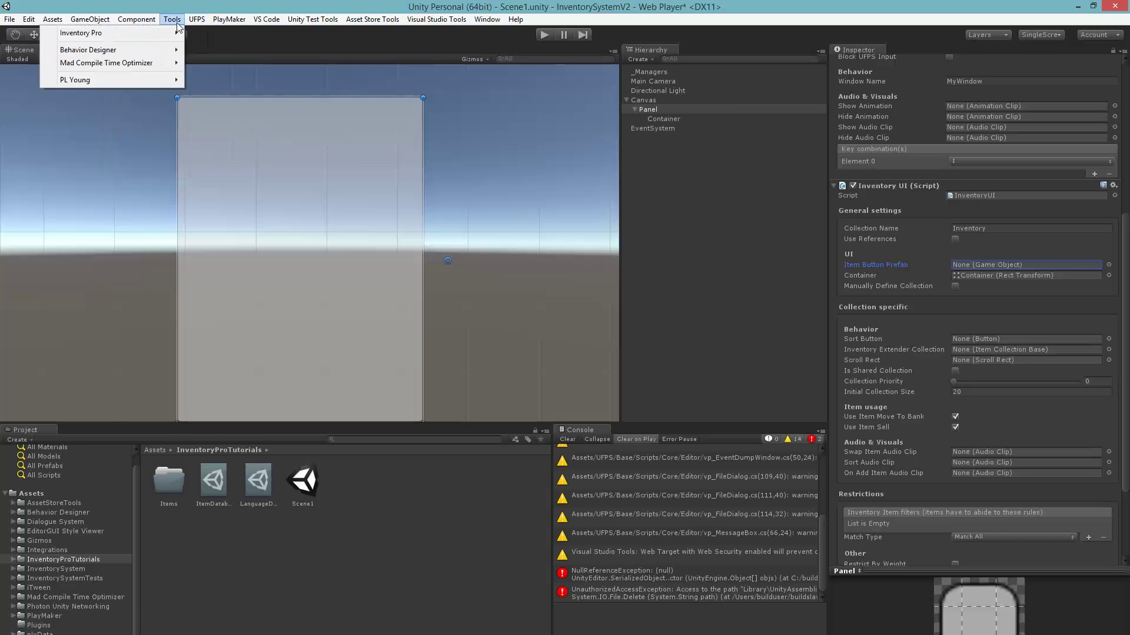
pyautogui.moveTo(176, 33)
pyautogui.click(220, 33)
pyautogui.click(651, 111)
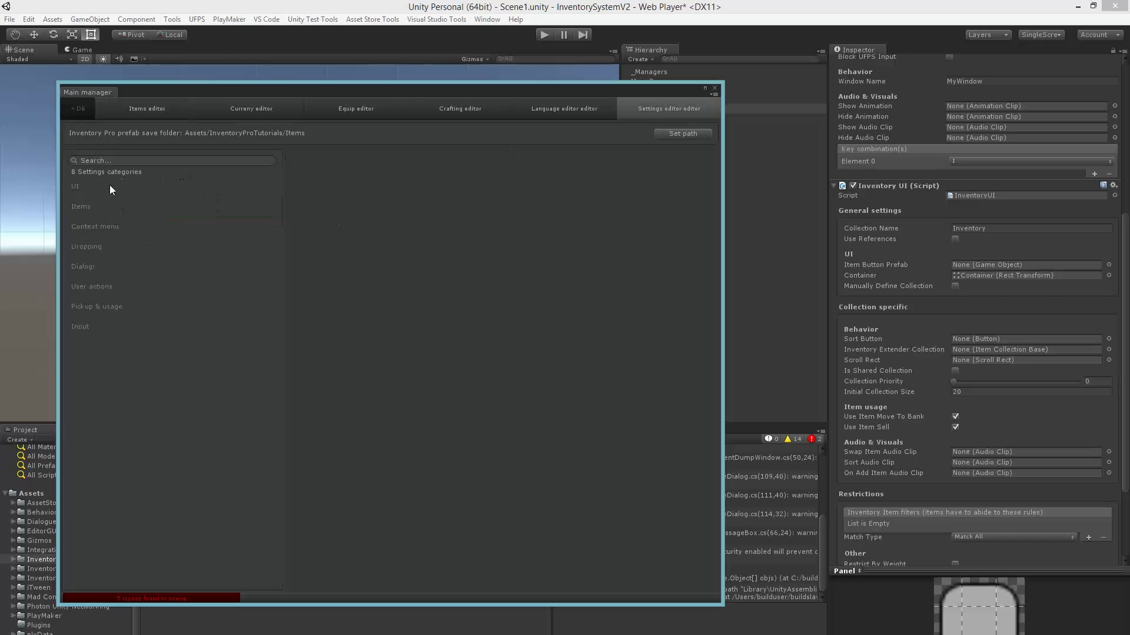
pyautogui.click(109, 186)
pyautogui.moveTo(397, 89); pyautogui.dragTo(356, 89)
pyautogui.click(255, 202)
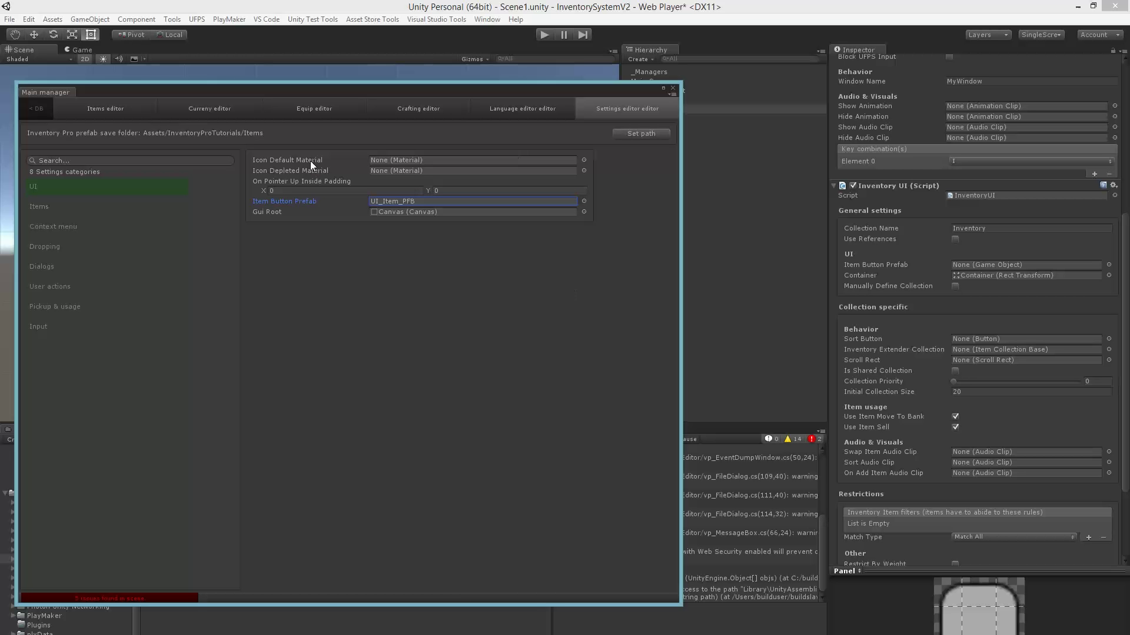
pyautogui.click(863, 264)
pyautogui.click(442, 287)
pyautogui.click(673, 90)
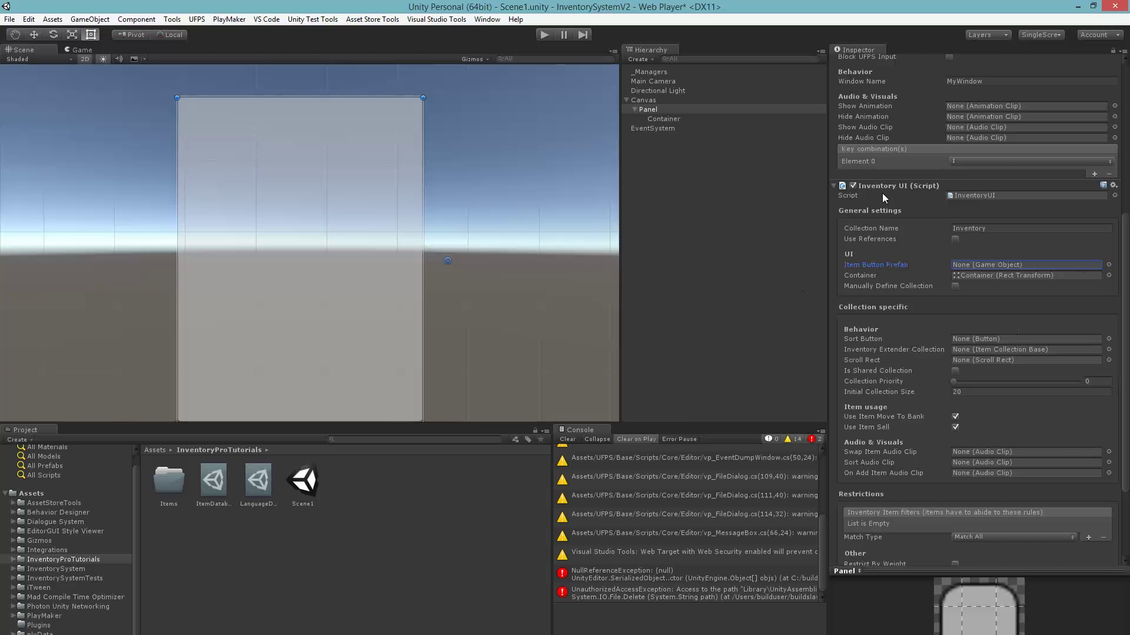
# - Try the Manually Define Collection option on the Panel's Inventory UI component and turn it back off
pyautogui.scroll(-3, 956, 214)
pyautogui.click(847, 206)
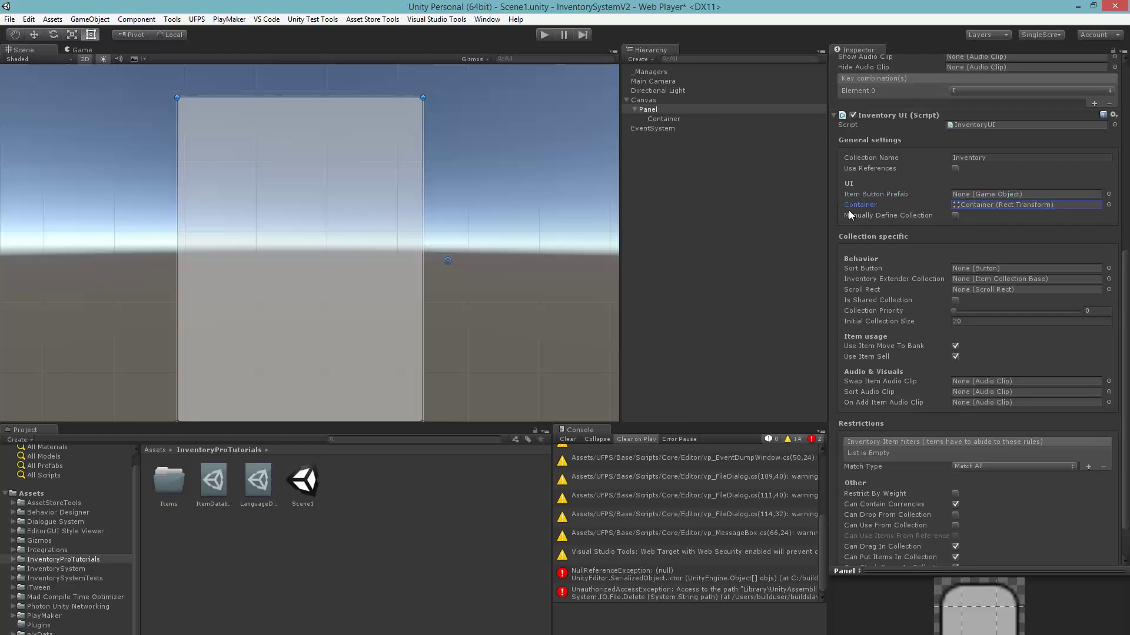
pyautogui.scroll(-2, 910, 203)
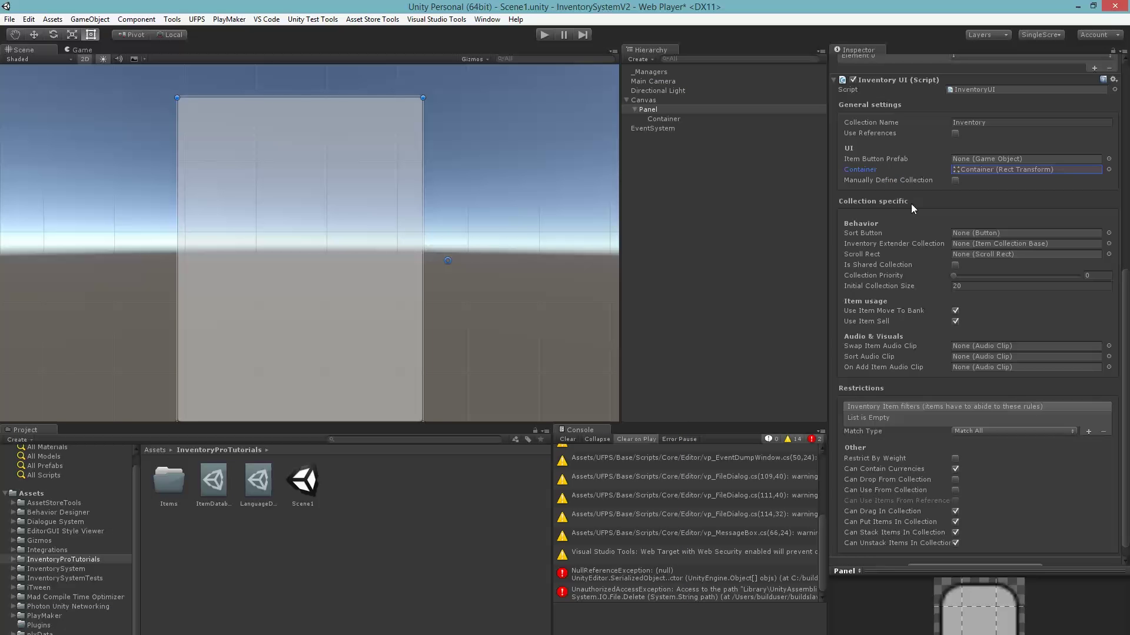
pyautogui.click(954, 180)
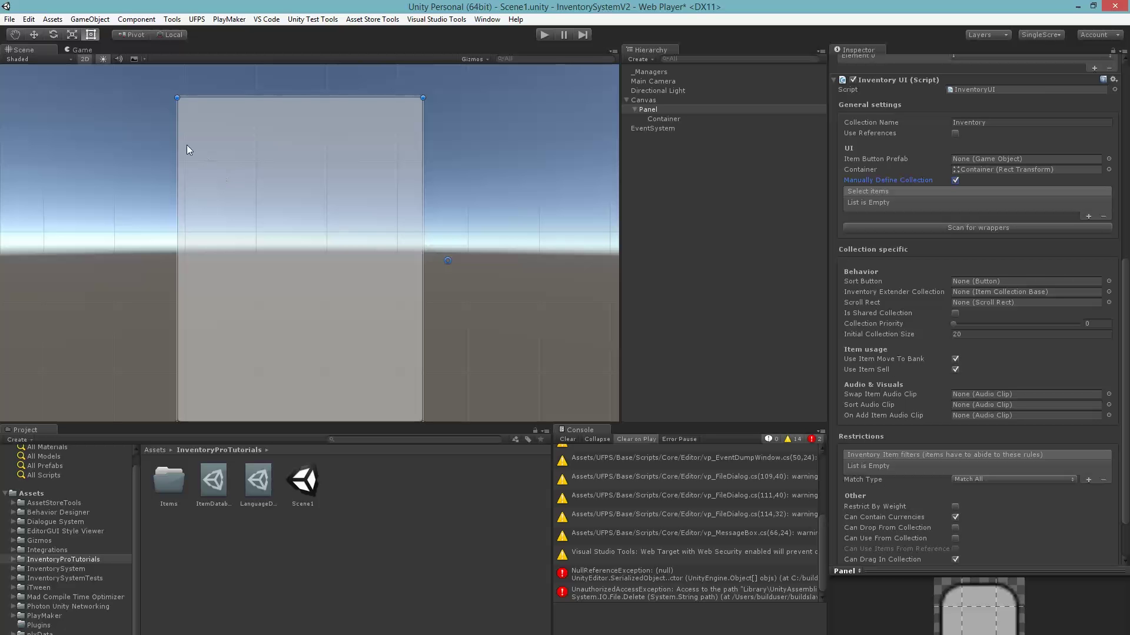
pyautogui.moveTo(186, 145); pyautogui.dragTo(332, 226, button='middle')
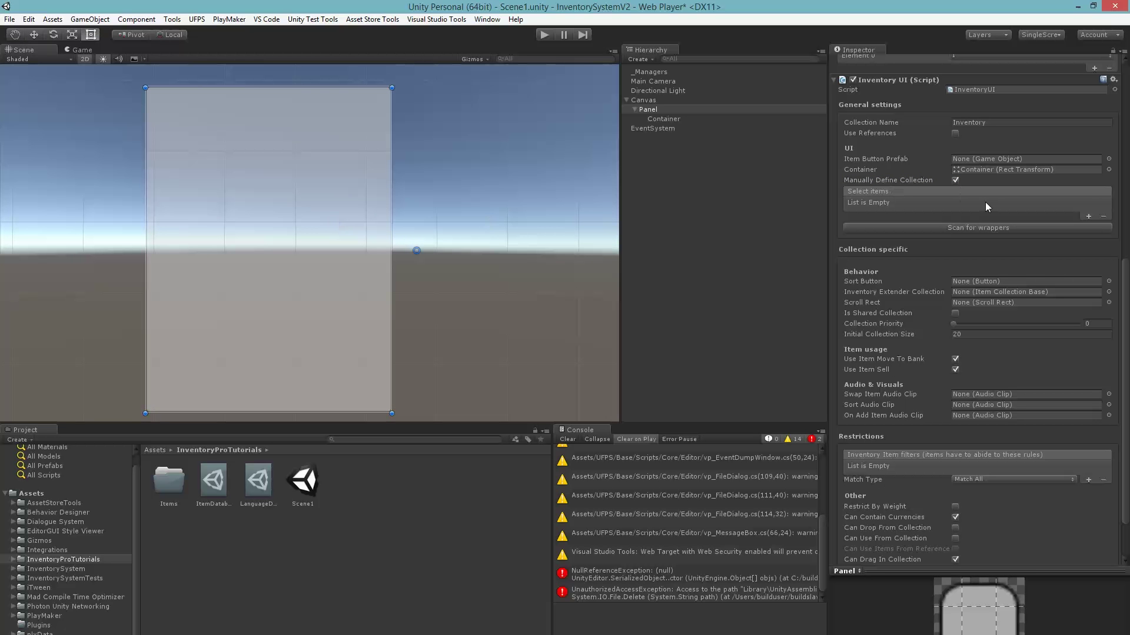
pyautogui.click(955, 180)
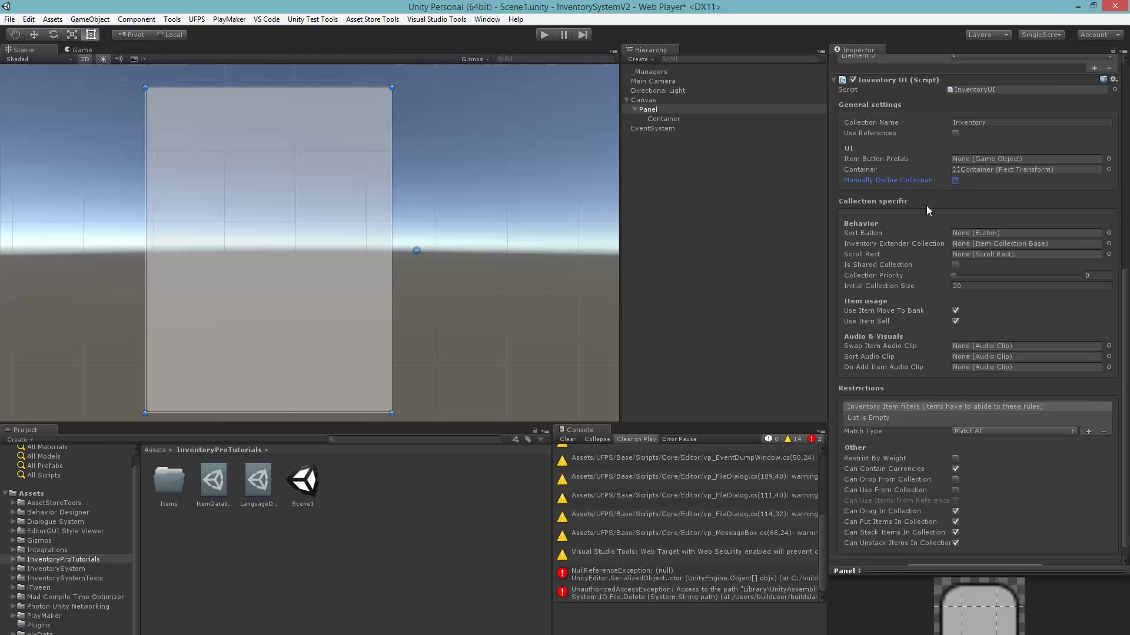
# - Set the Collection Priority of the Panel's Inventory UI component to 50
pyautogui.click(1057, 230)
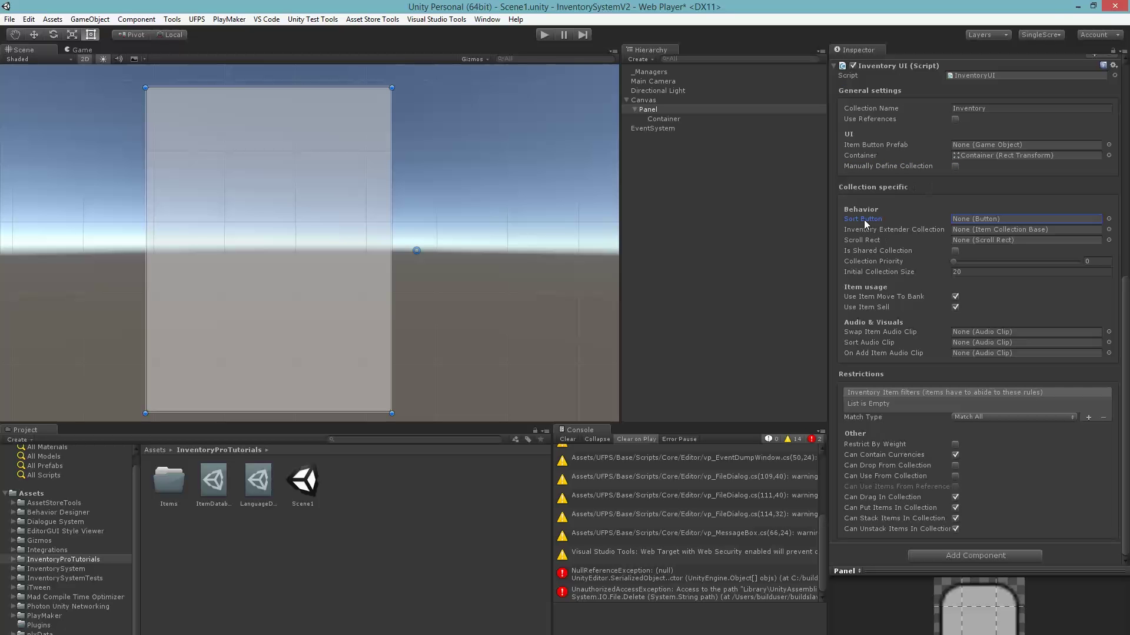
pyautogui.click(854, 231)
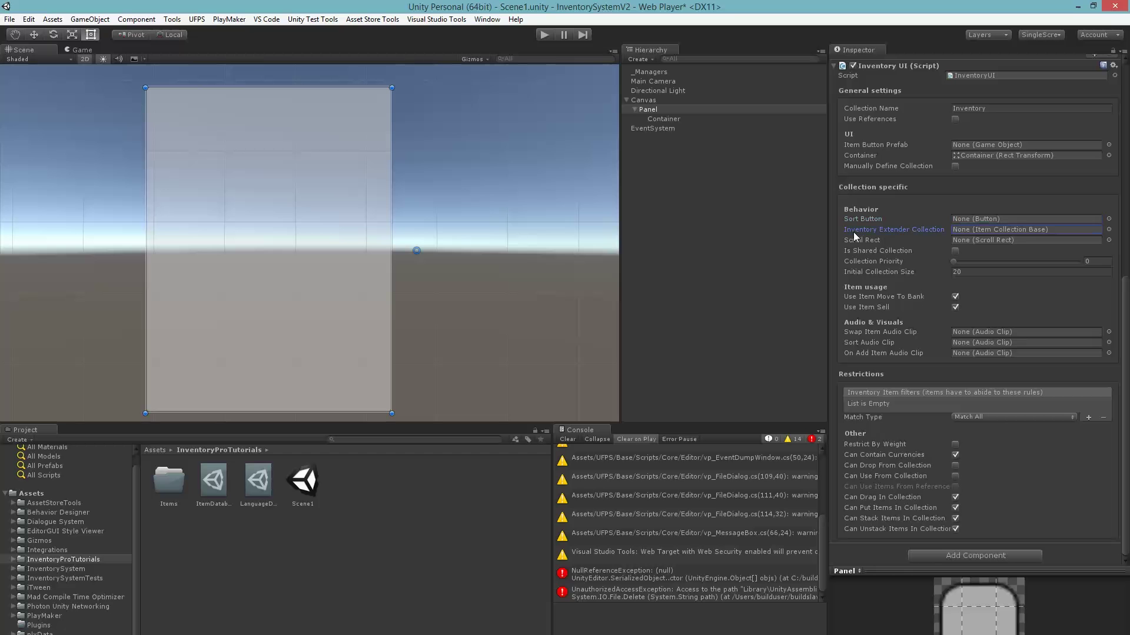
pyautogui.click(859, 241)
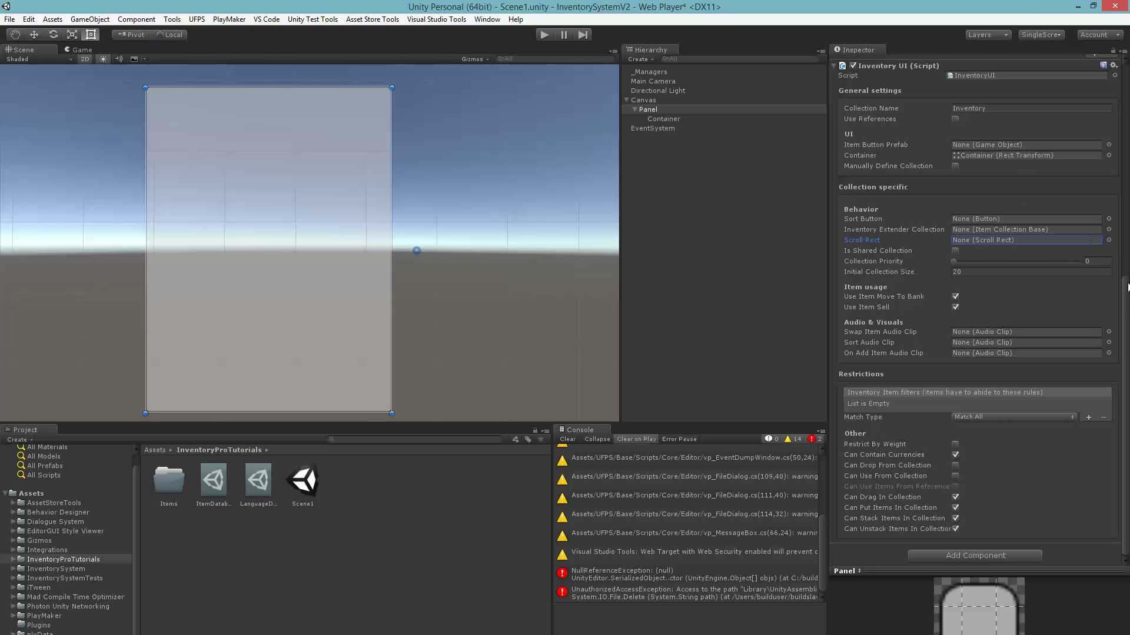
pyautogui.click(874, 251)
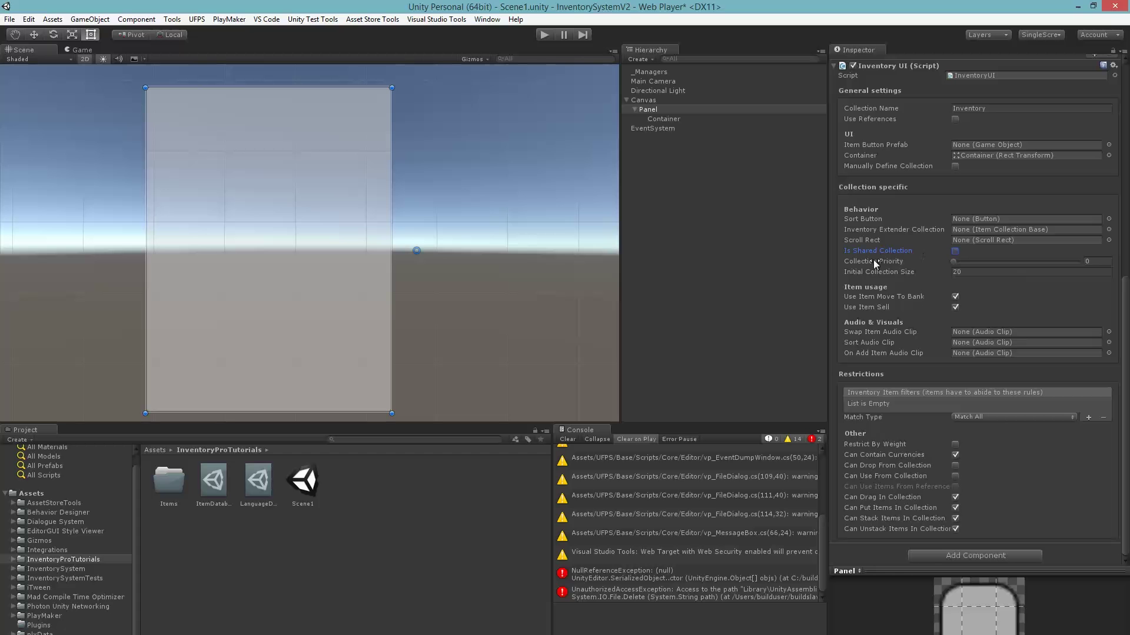
pyautogui.moveTo(873, 259); pyautogui.dragTo(976, 260)
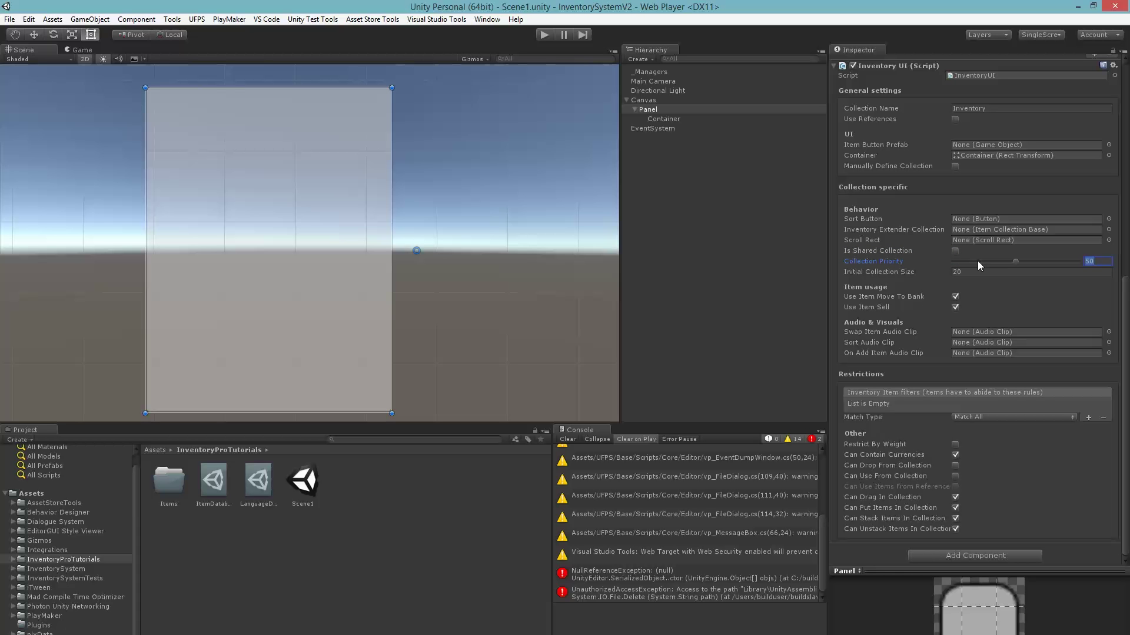
pyautogui.click(876, 258)
pyautogui.click(1016, 263)
pyautogui.click(867, 261)
pyautogui.press('Tab')
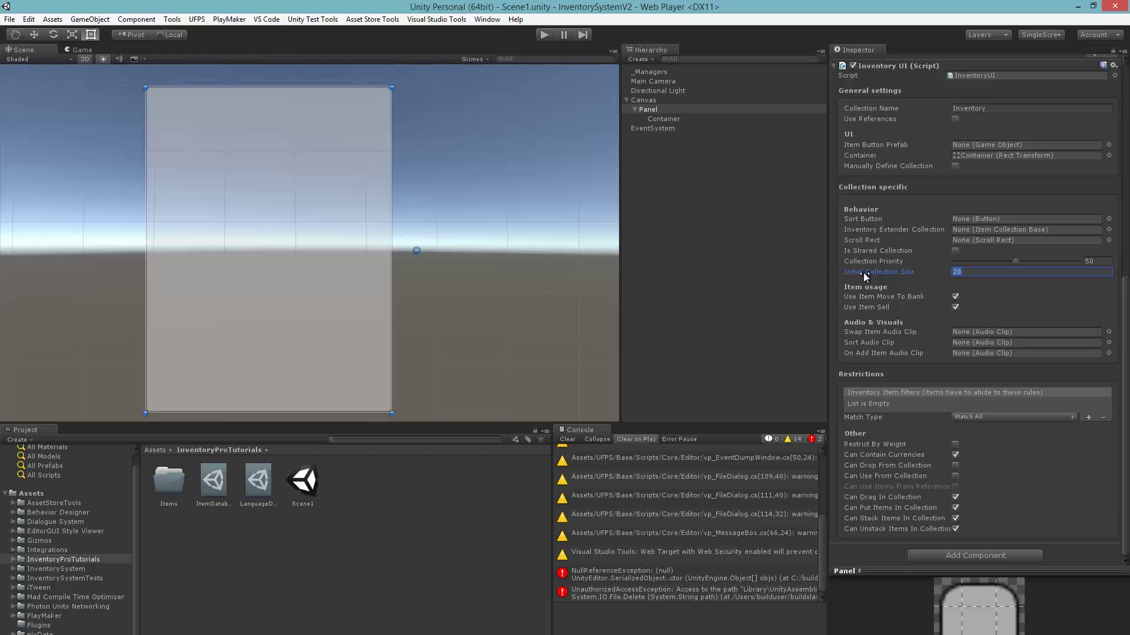
pyautogui.press('Tab')
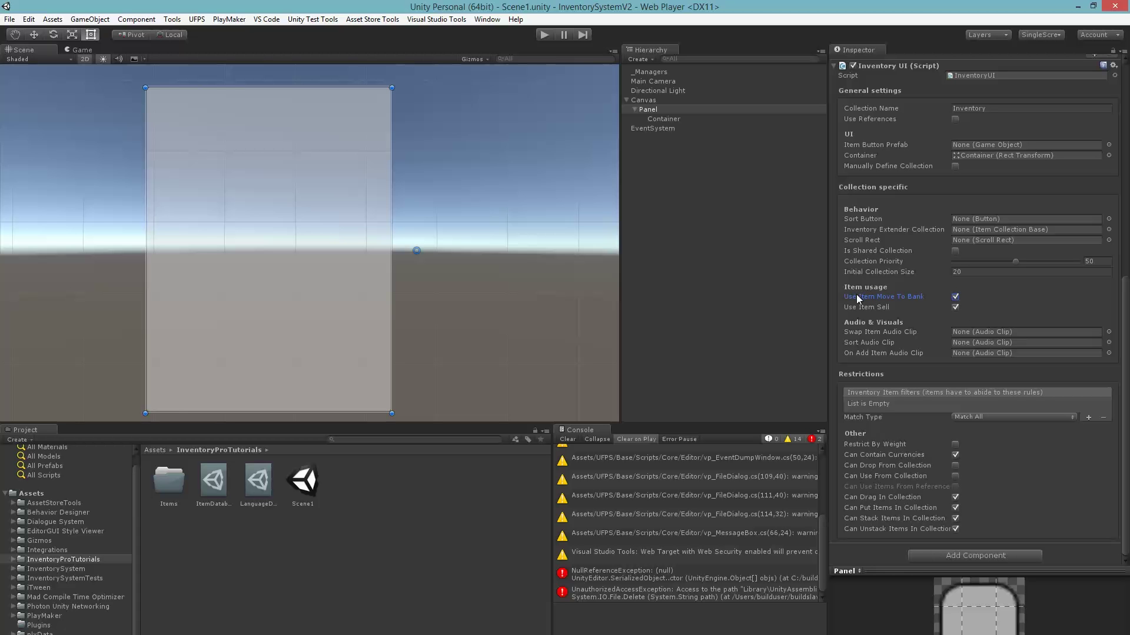
pyautogui.moveTo(294, 137); pyautogui.dragTo(381, 108, button='middle')
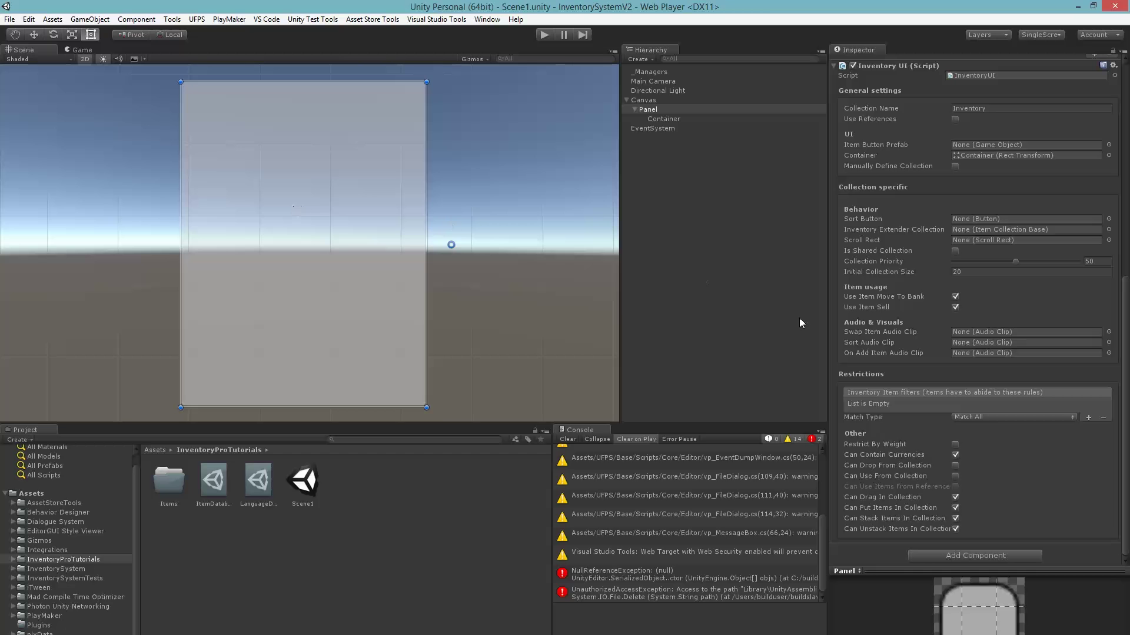
pyautogui.click(874, 307)
# - Duplicate the Panel and place the copy directly to the left of the original
pyautogui.press('q')
pyautogui.scroll(-1, 379, 222)
pyautogui.moveTo(340, 210)
pyautogui.mouseDown()
pyautogui.moveTo(351, 106)
pyautogui.moveTo(345, 217)
pyautogui.mouseUp()
pyautogui.press('t')
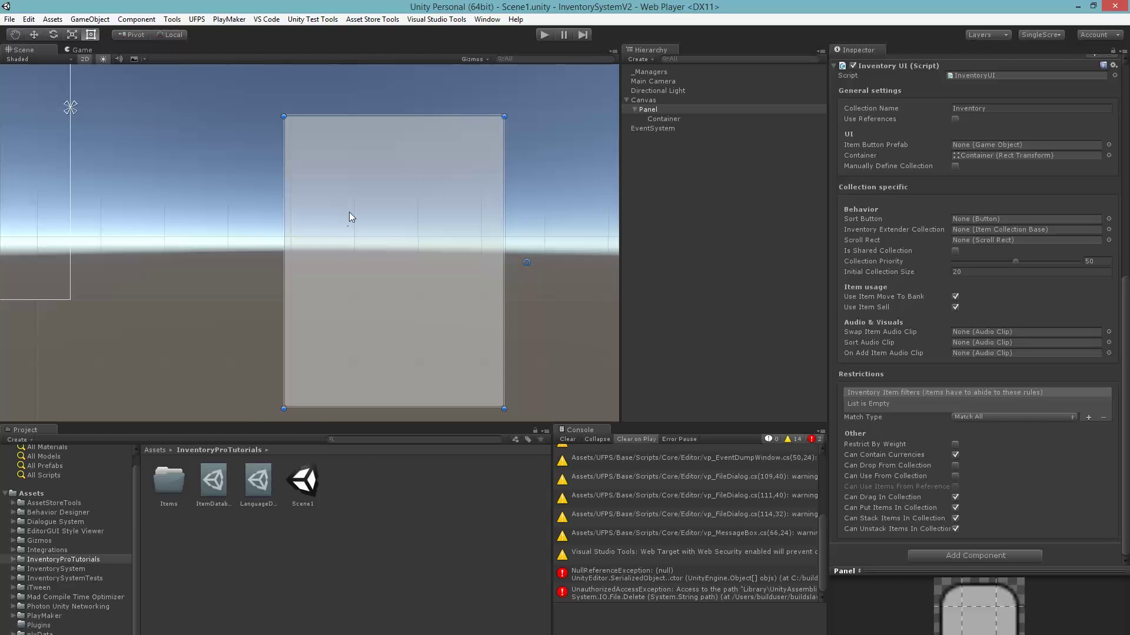
pyautogui.hotkey('ctrl', 'd')
pyautogui.moveTo(414, 231); pyautogui.dragTo(190, 187)
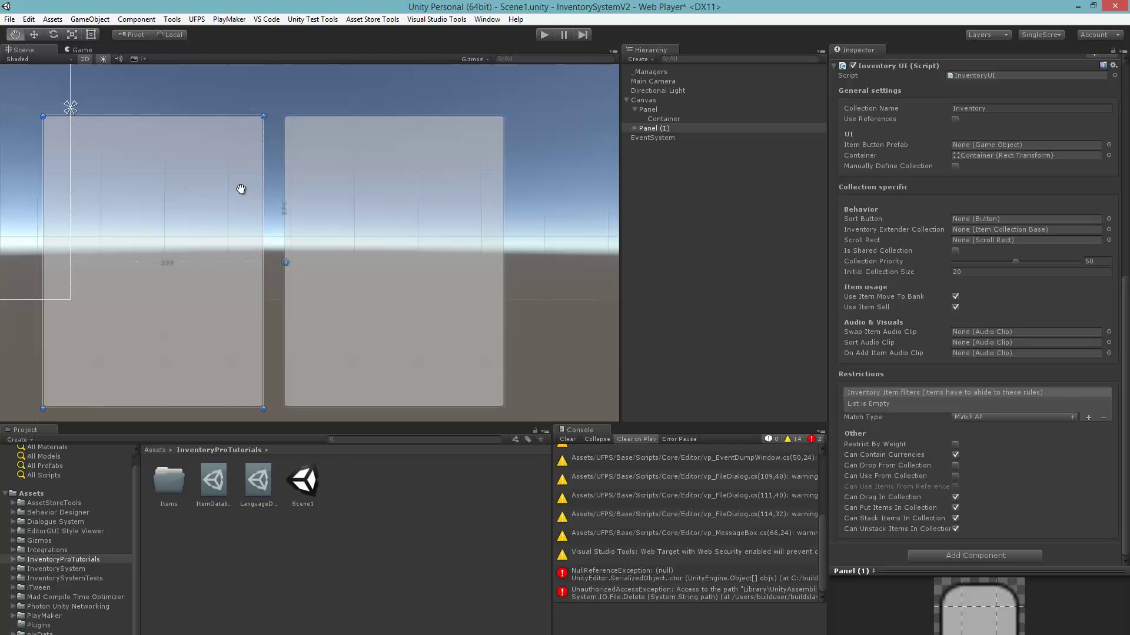
pyautogui.moveTo(240, 190); pyautogui.dragTo(305, 183, button='middle')
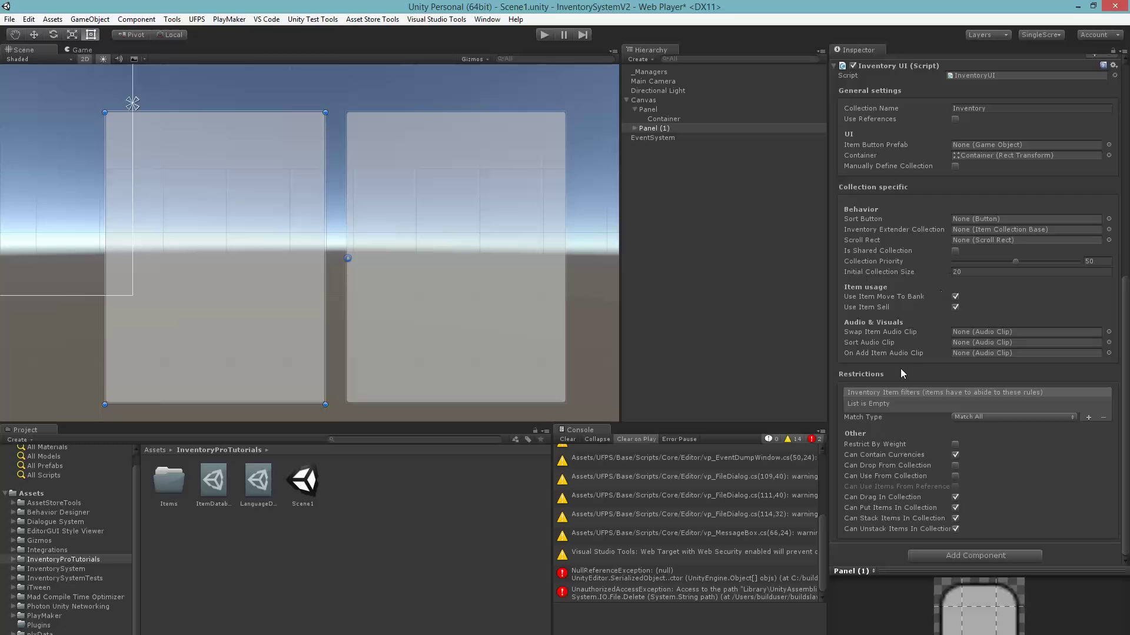
# - Set the Collection Priority of the duplicated panel to 60
pyautogui.click(1097, 261)
pyautogui.write('60')
pyautogui.press('Return')
# - Add an inventory item filter to the duplicated panel requiring Type Equal ConsumableInventoryItem
pyautogui.click(1088, 417)
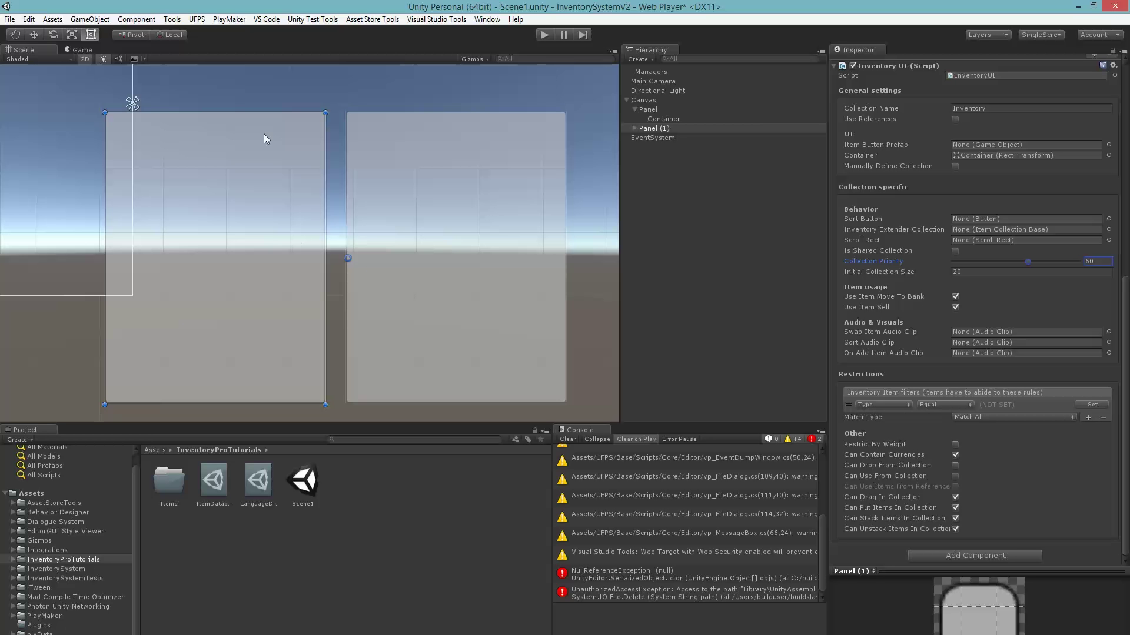
pyautogui.click(1092, 405)
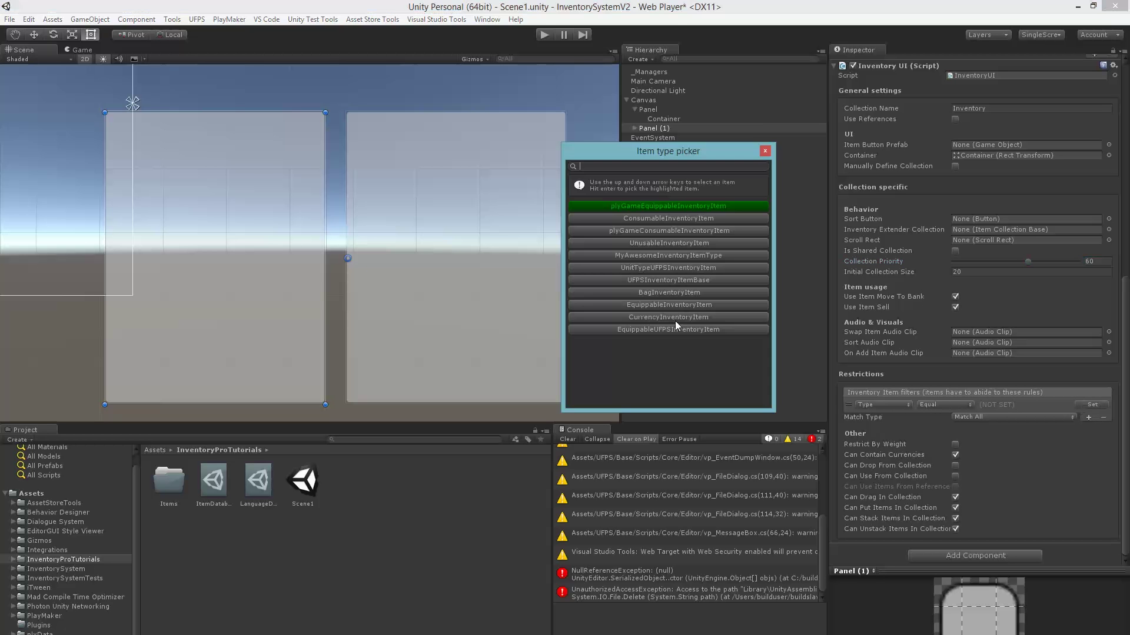
pyautogui.click(645, 218)
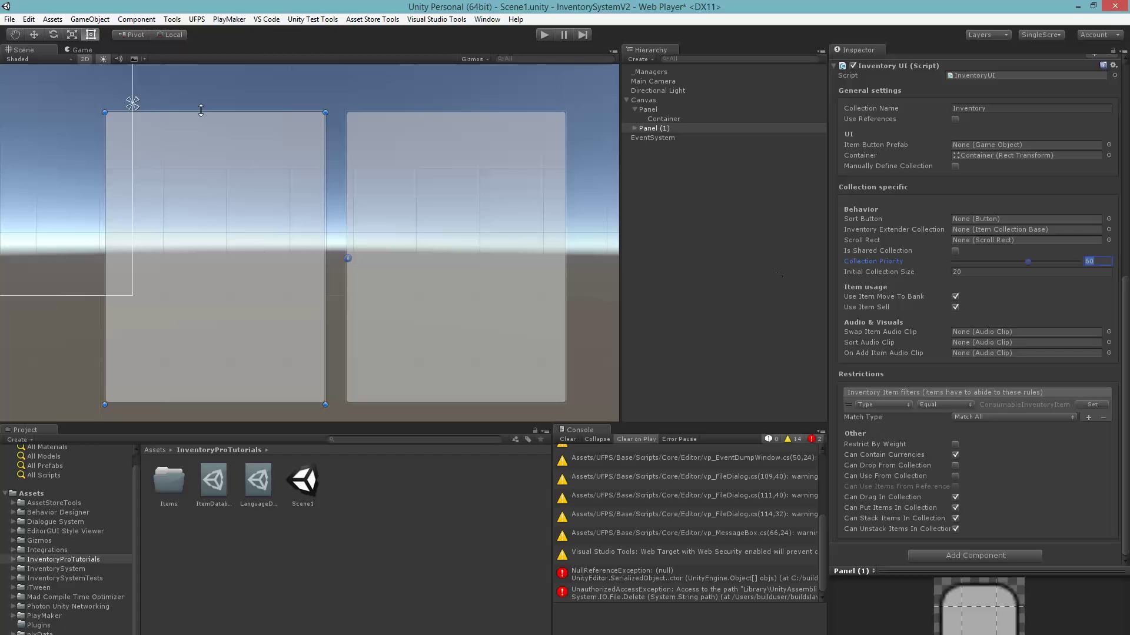
# - Delete the duplicated panel, Panel (1), from the Canvas
pyautogui.moveTo(214, 177); pyautogui.dragTo(254, 167, button='middle')
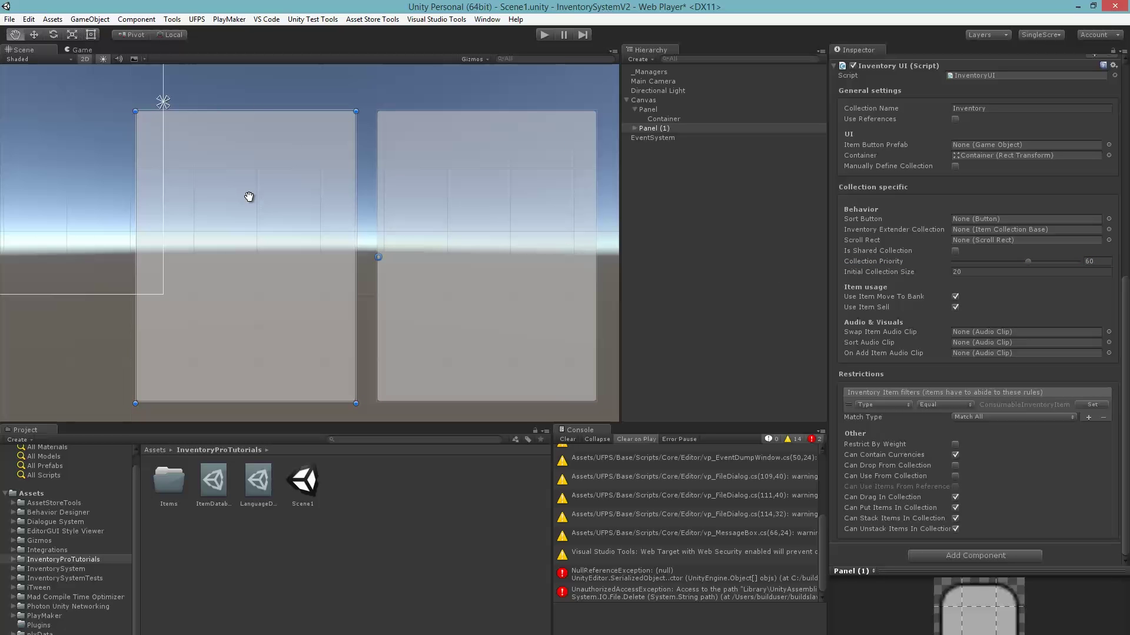
pyautogui.moveTo(247, 194); pyautogui.dragTo(164, 179, button='middle')
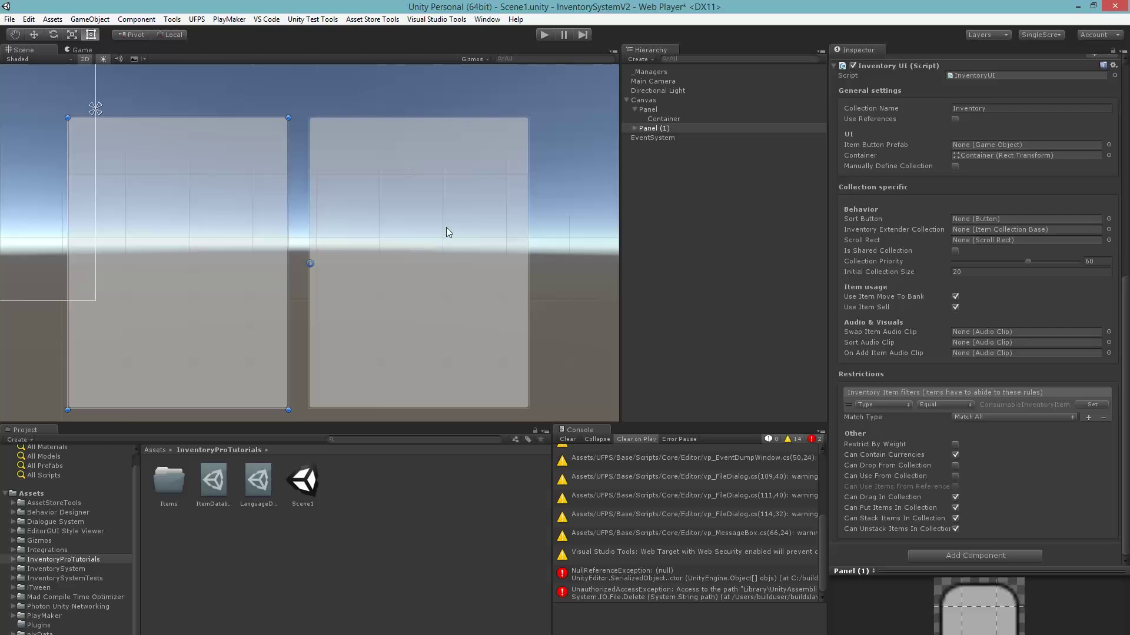
pyautogui.moveTo(446, 229); pyautogui.dragTo(420, 210, button='middle')
pyautogui.press('Delete')
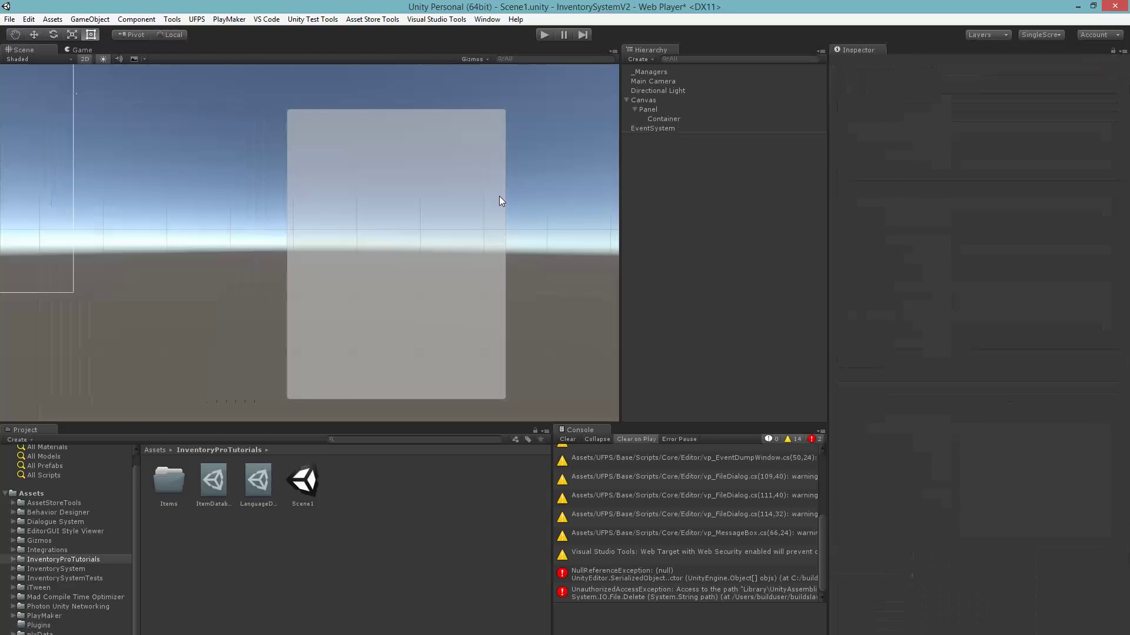
# - Try the Restrict By Weight option in the original Panel's Inventory UI restrictions and turn it back off
pyautogui.click(653, 110)
pyautogui.scroll(-4, 976, 358)
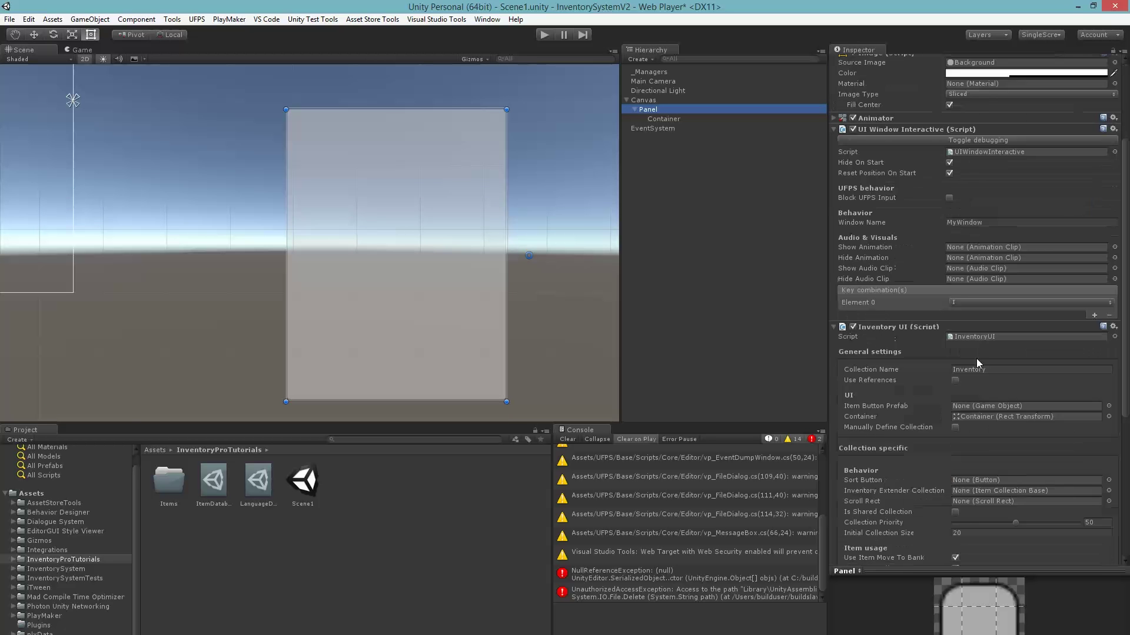
pyautogui.scroll(-5, 962, 415)
pyautogui.scroll(-1, 962, 415)
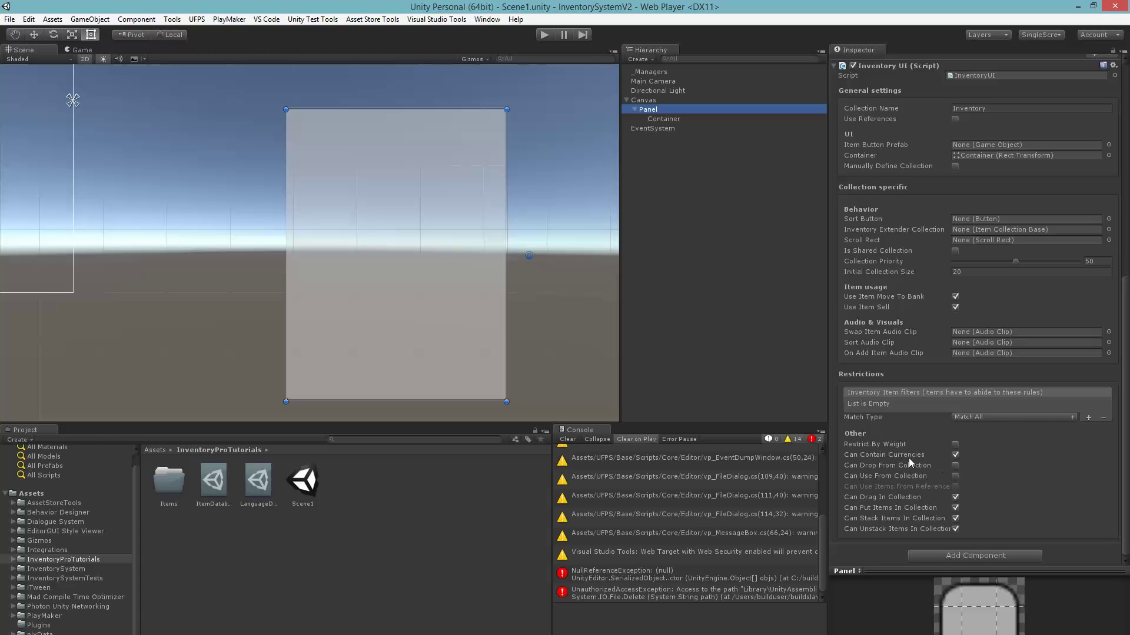
pyautogui.click(859, 454)
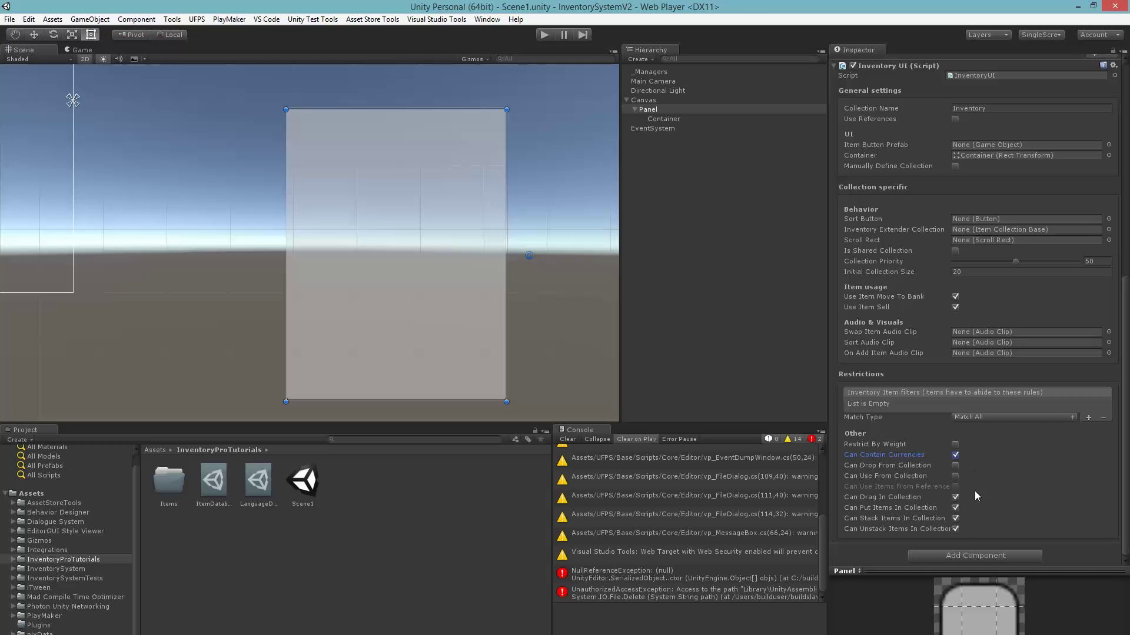
pyautogui.click(870, 444)
pyautogui.click(954, 445)
pyautogui.click(965, 455)
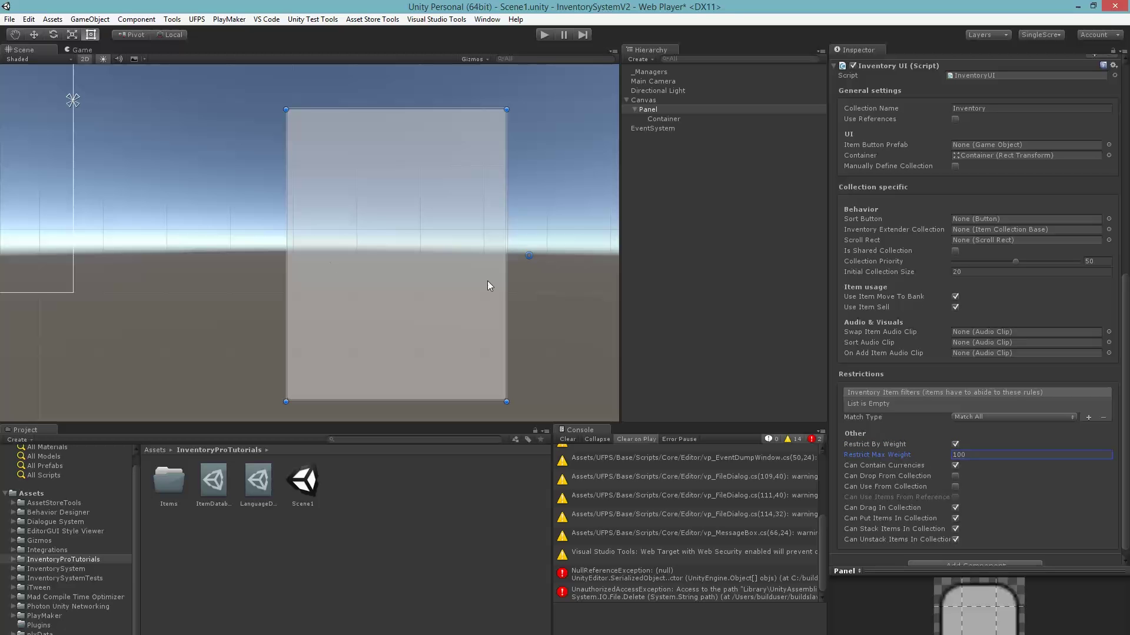
pyautogui.click(954, 445)
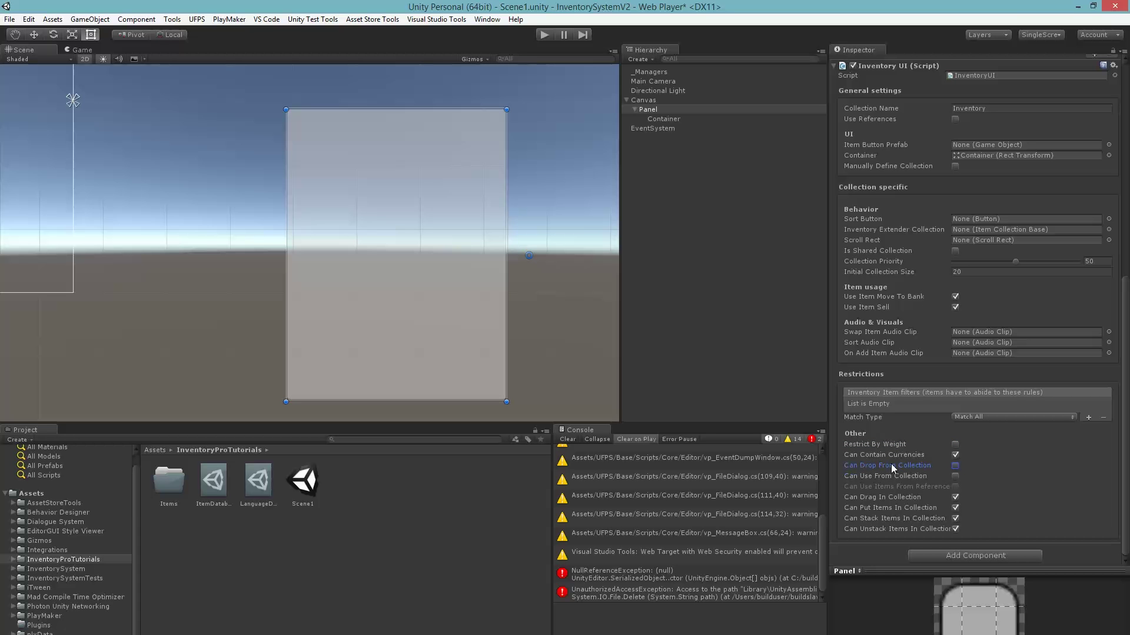
# - Enable Can Drop From Collection, Can Use From Collection and Can Use Items From Reference in the Panel's Inventory UI restrictions
pyautogui.click(954, 466)
pyautogui.moveTo(469, 214); pyautogui.dragTo(414, 209, button='middle')
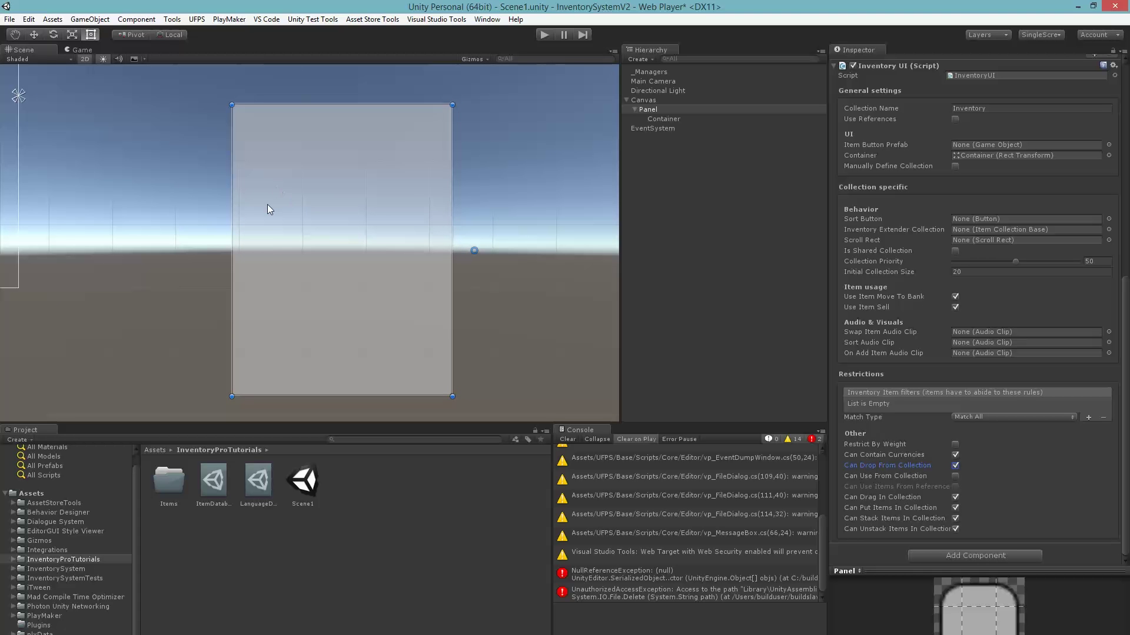
pyautogui.click(875, 475)
pyautogui.click(956, 477)
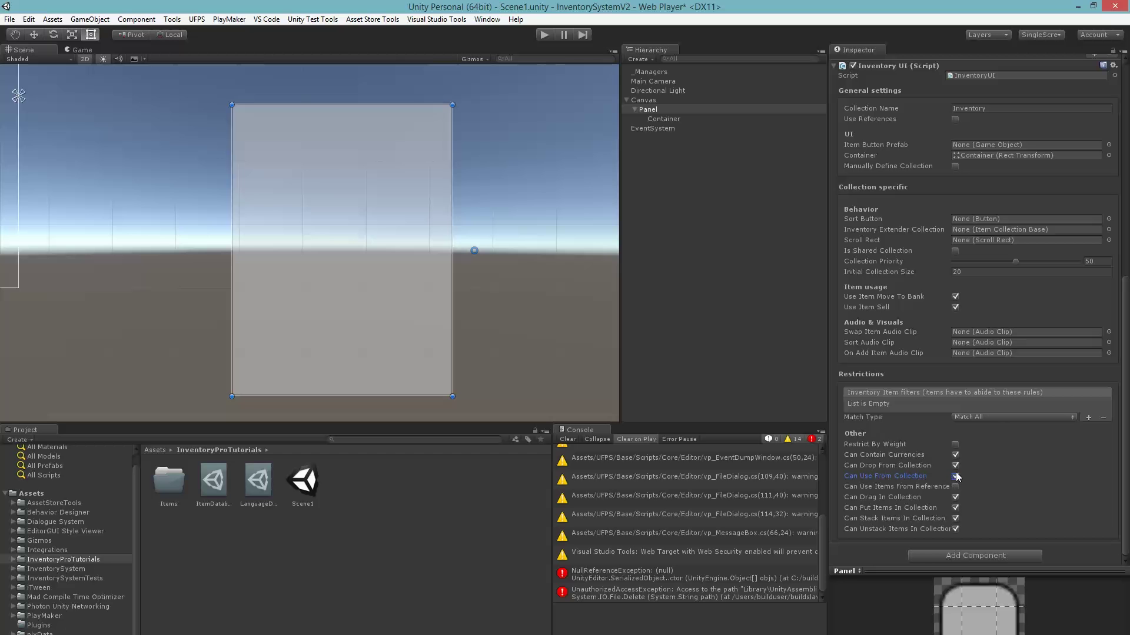
pyautogui.moveTo(517, 280); pyautogui.dragTo(542, 259, button='middle')
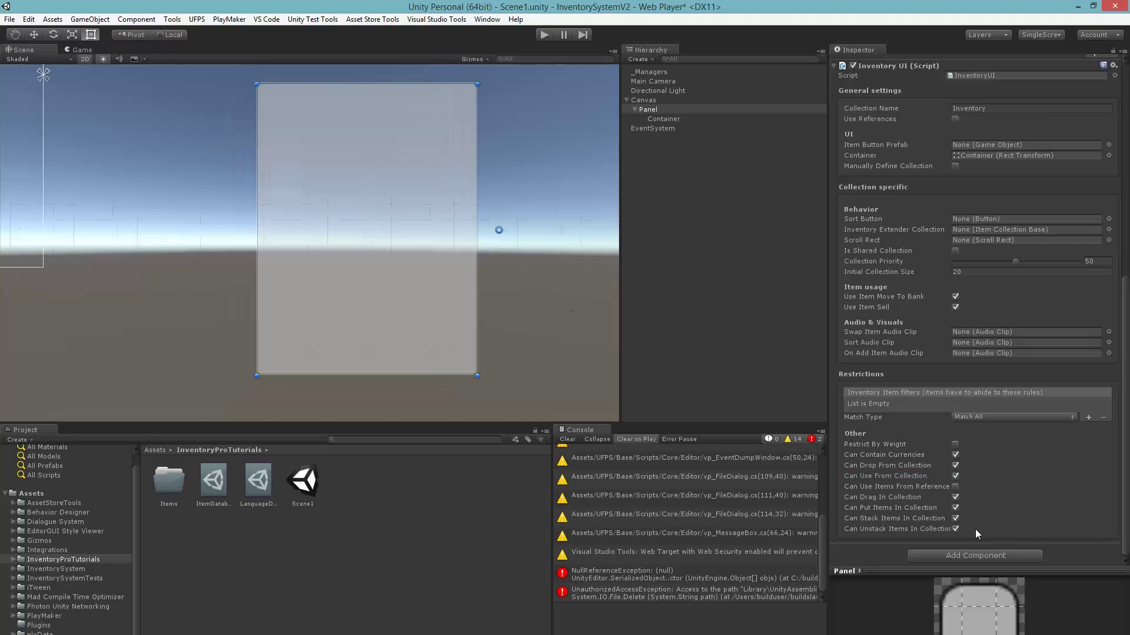
pyautogui.click(955, 488)
pyautogui.moveTo(434, 272); pyautogui.dragTo(122, 294, button='middle')
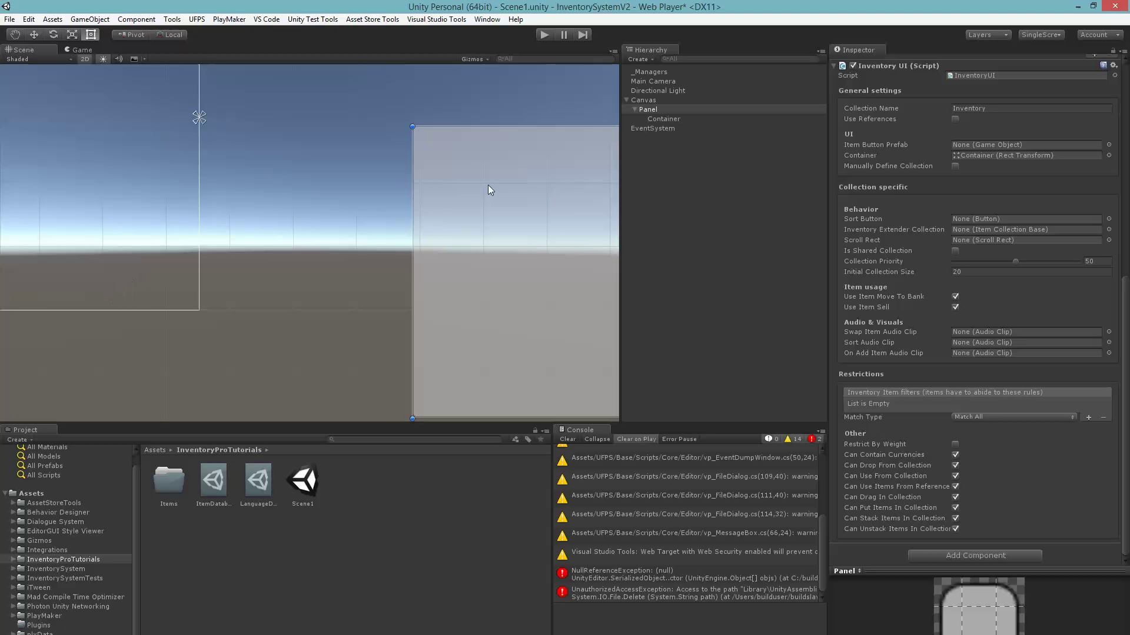
pyautogui.moveTo(488, 185); pyautogui.dragTo(368, 177, button='middle')
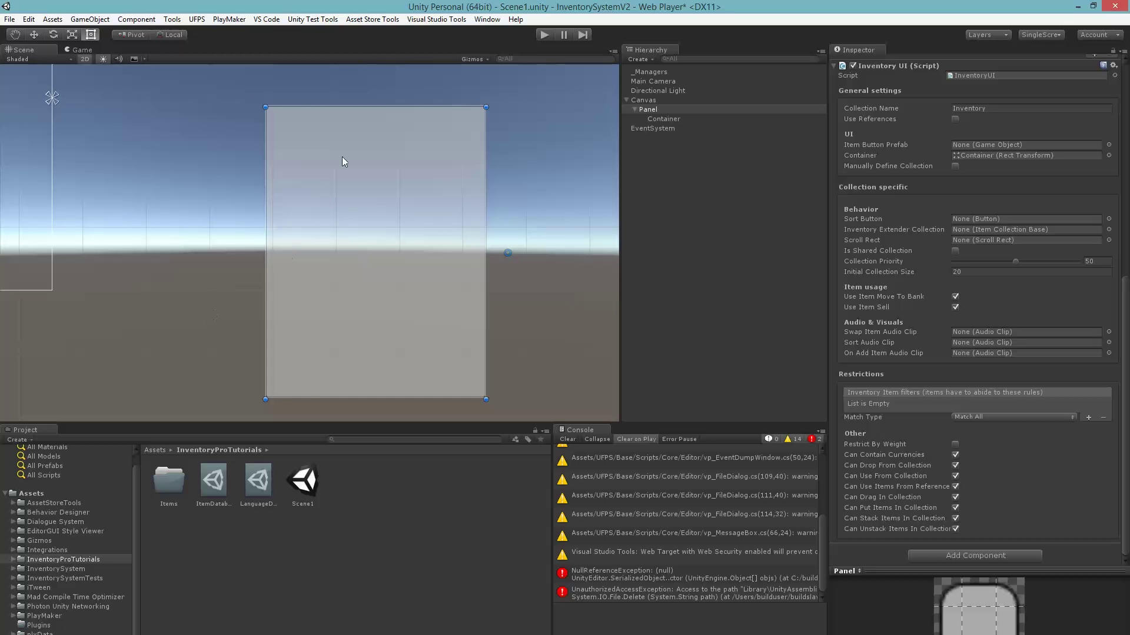
pyautogui.moveTo(418, 220); pyautogui.dragTo(542, 277, button='middle')
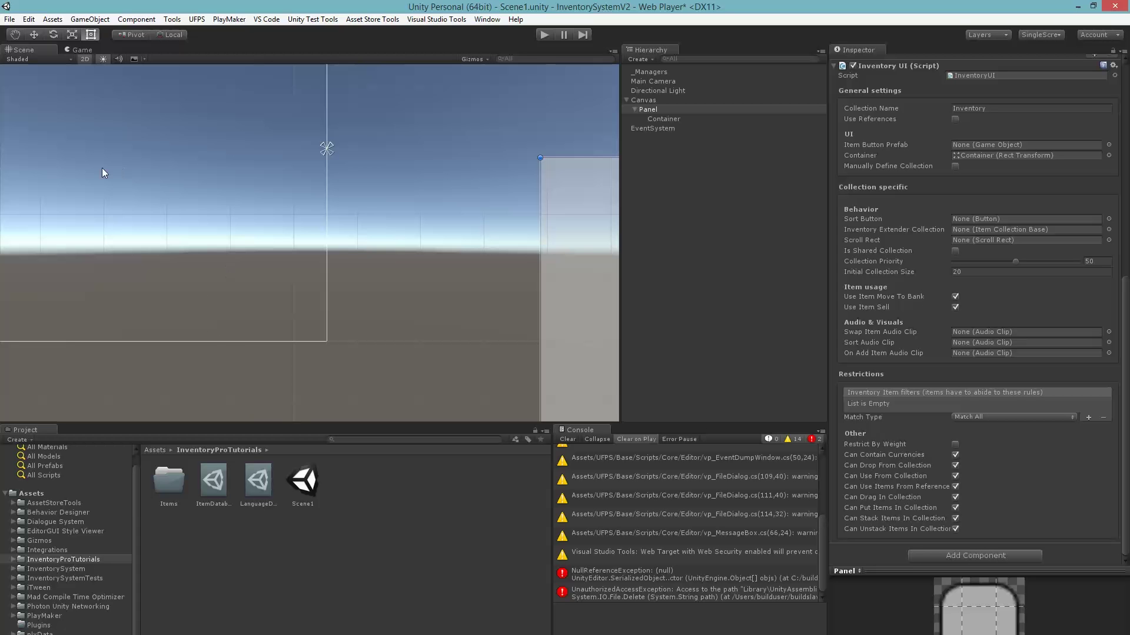
pyautogui.moveTo(158, 174); pyautogui.dragTo(48, 169, button='middle')
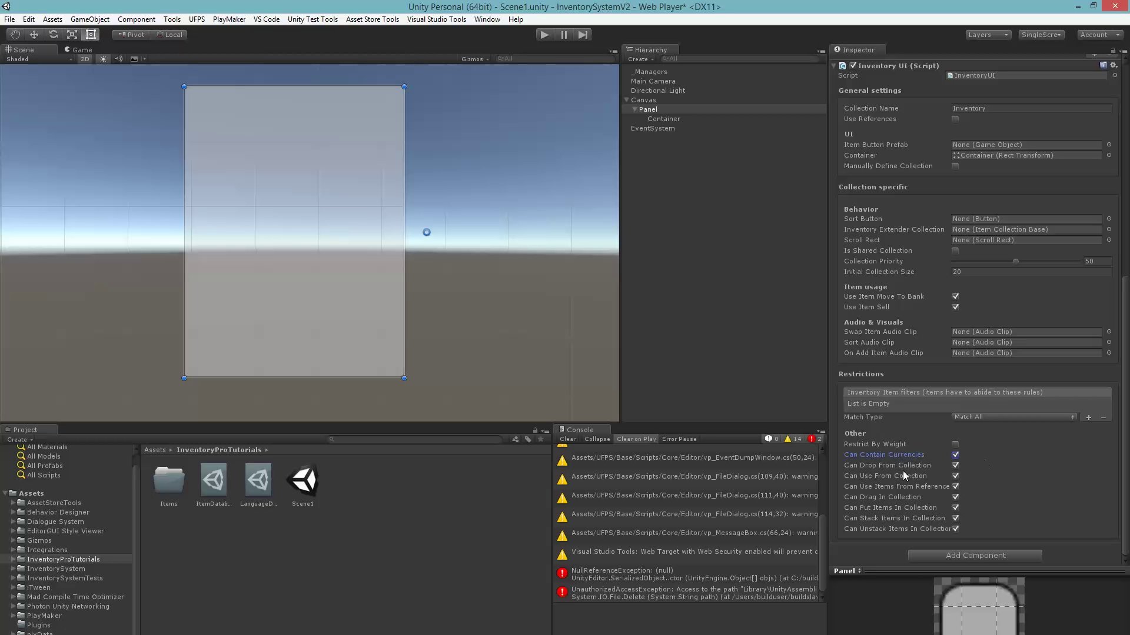
# - Clear all messages from the console
pyautogui.scroll(3, 1000, 446)
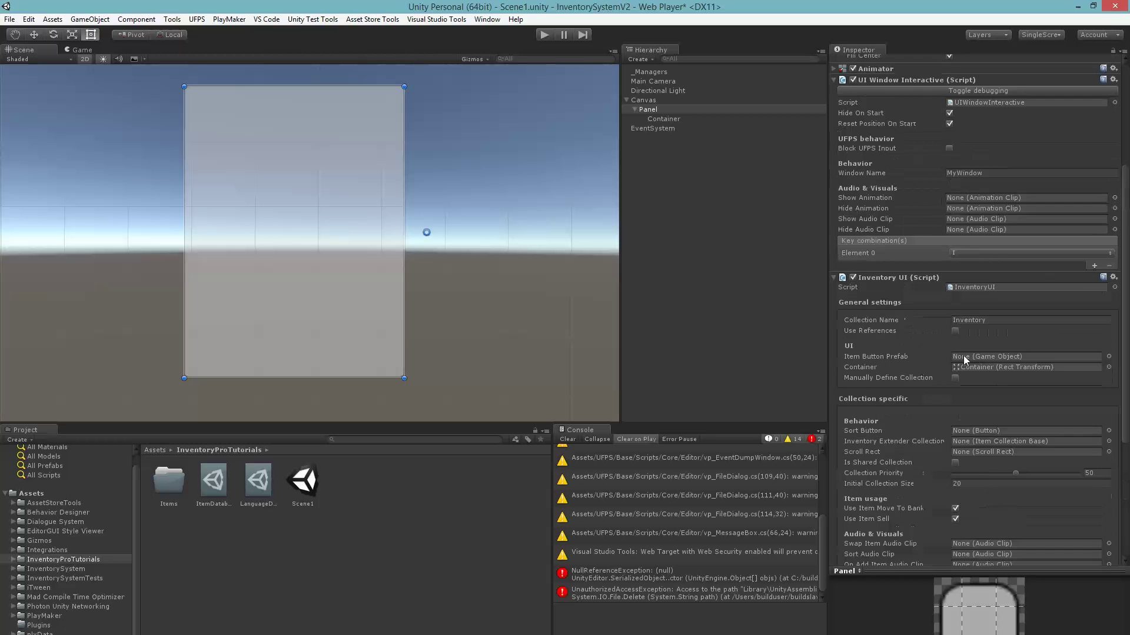
pyautogui.moveTo(547, 290); pyautogui.dragTo(552, 302, button='middle')
pyautogui.click(567, 439)
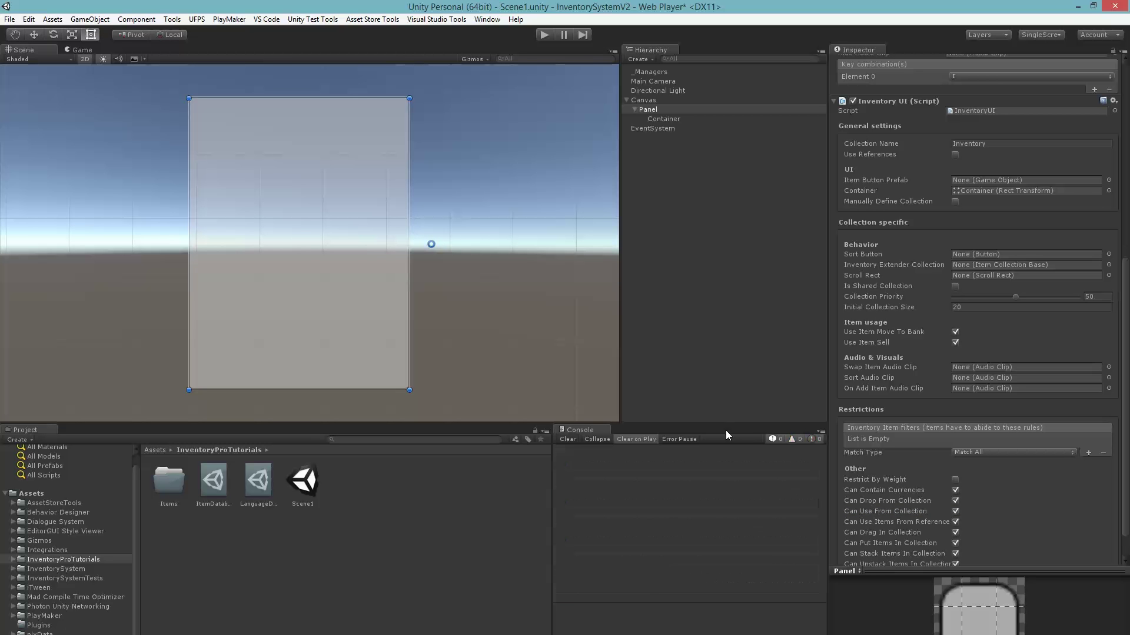
pyautogui.scroll(20, 965, 430)
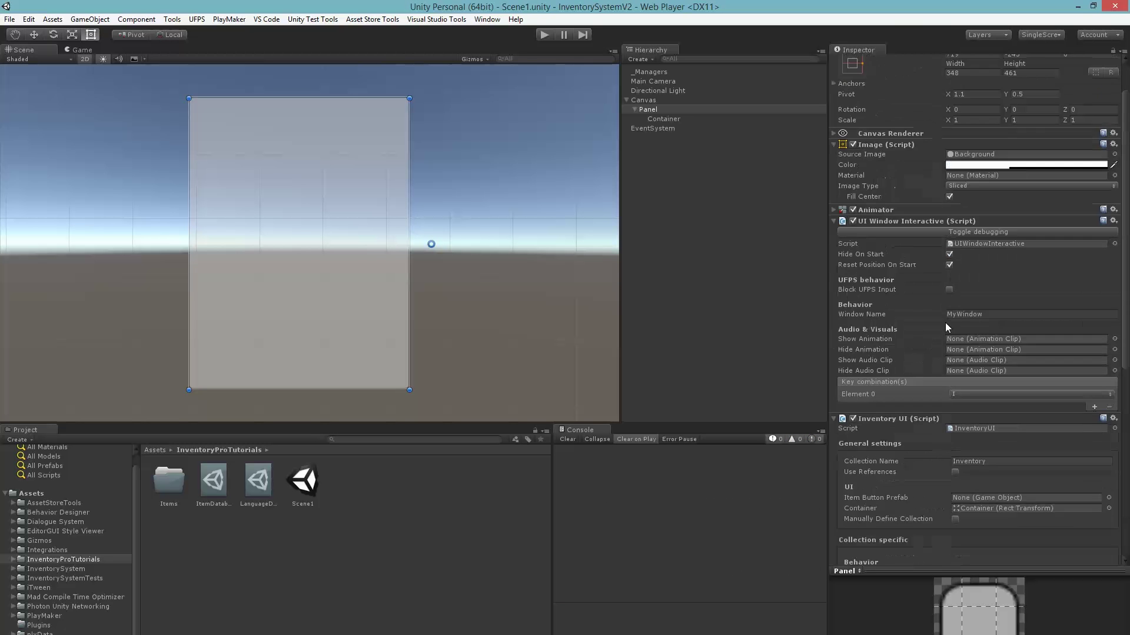
# - Run the scene, open the inventory window and inspect the item slots generated under Container, ending with Play mode stopped
pyautogui.click(544, 35)
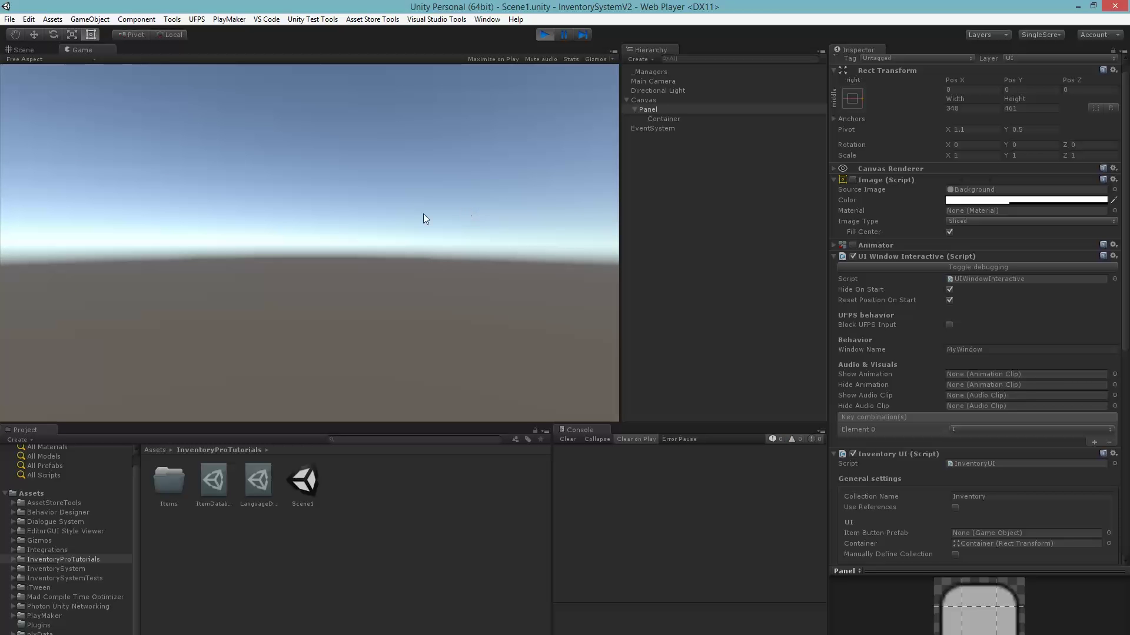
pyautogui.press('i')
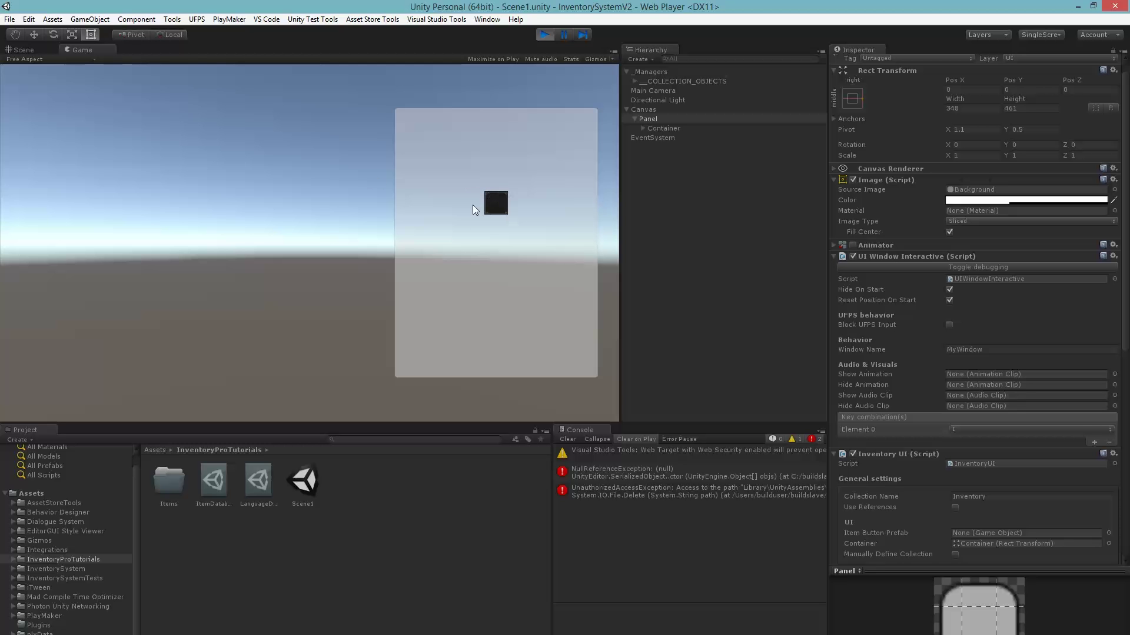
pyautogui.click(639, 120)
pyautogui.click(643, 128)
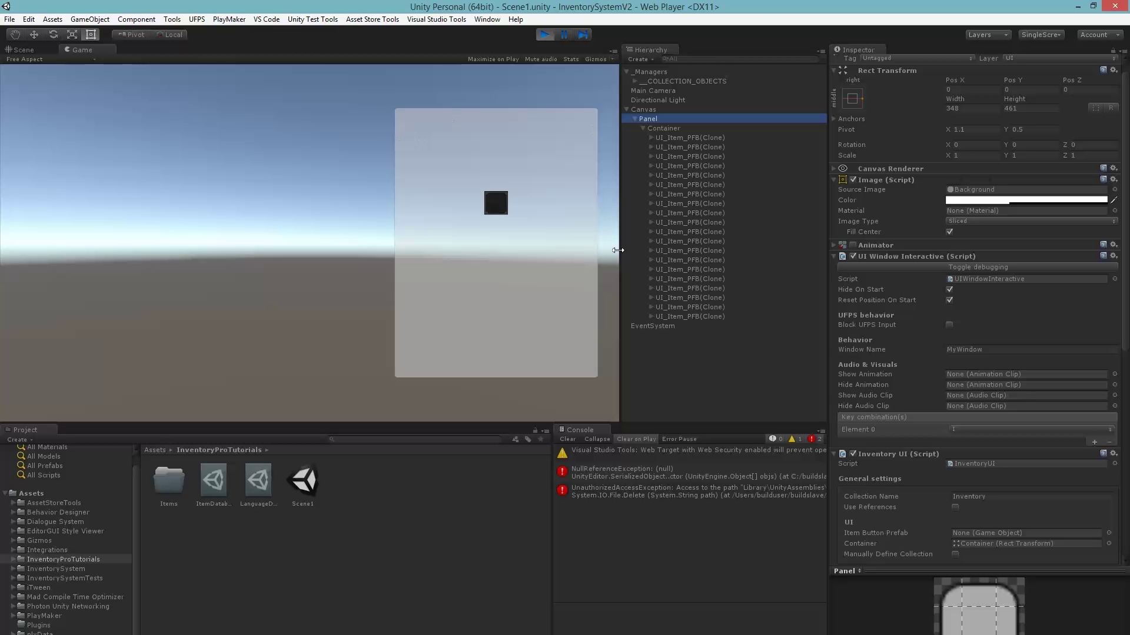
pyautogui.click(545, 35)
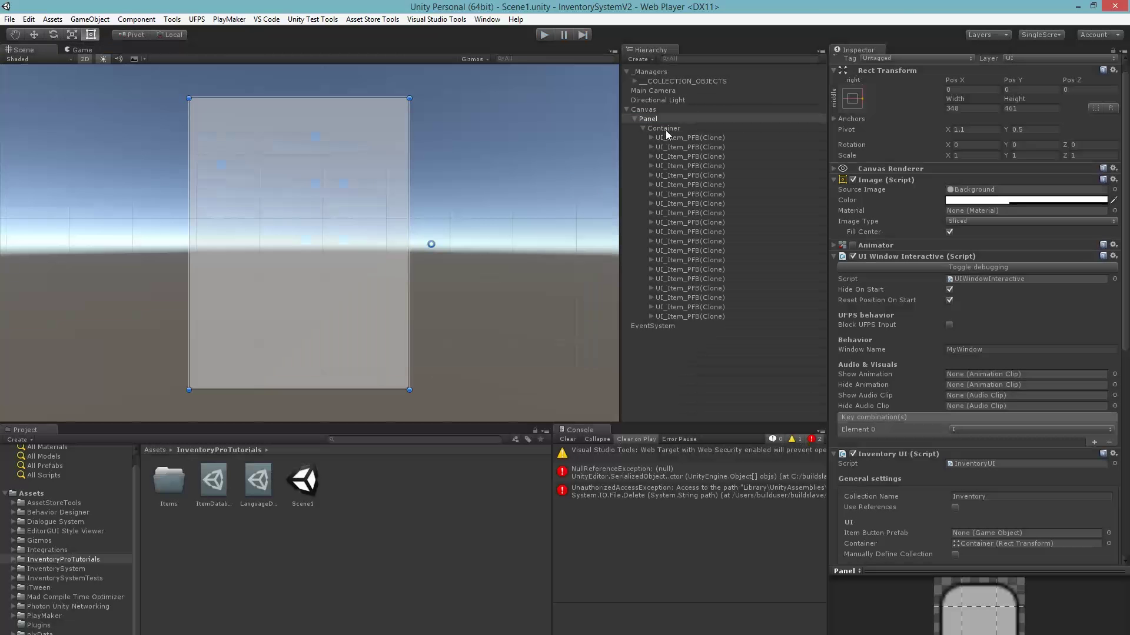
# - Add a Grid Layout Group component to the Container inside the Panel
pyautogui.click(661, 126)
pyautogui.click(662, 111)
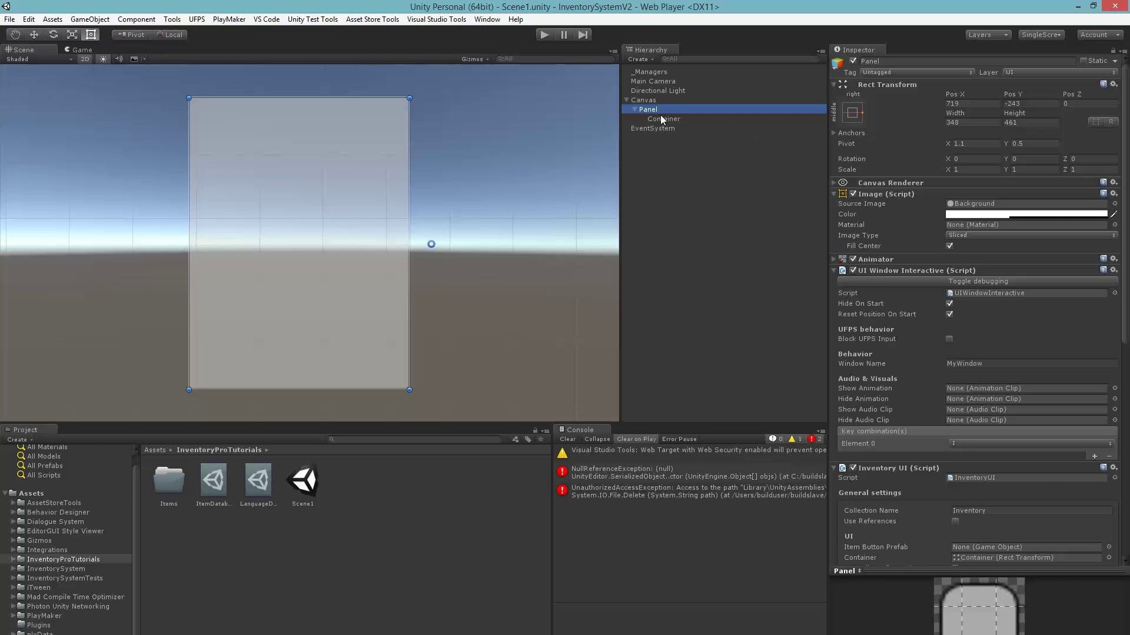
pyautogui.click(662, 118)
pyautogui.click(947, 200)
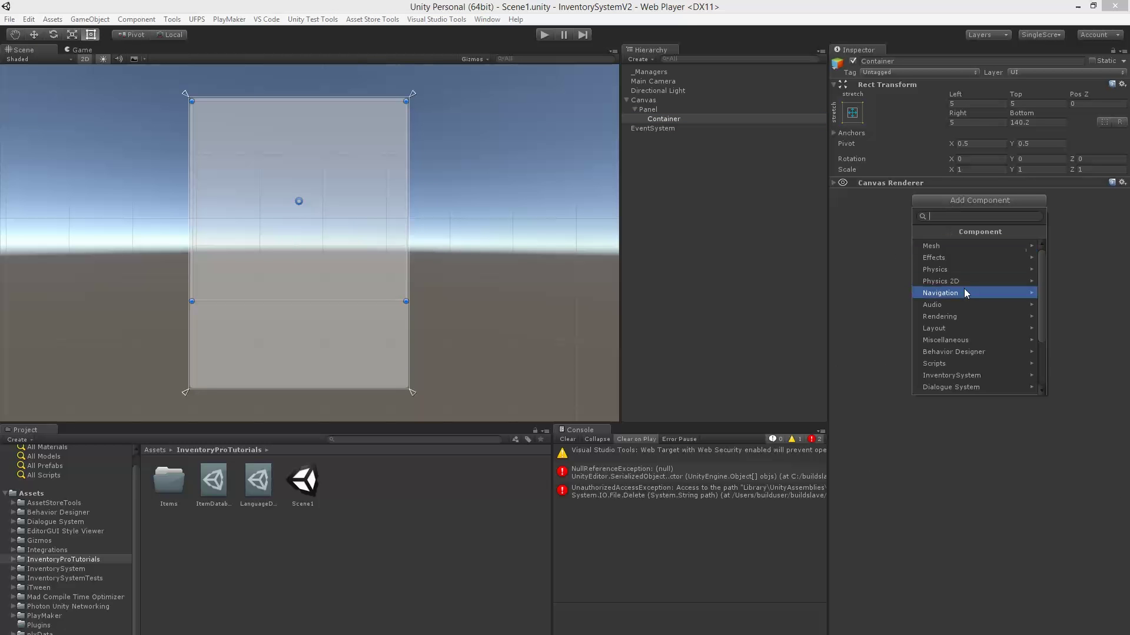
pyautogui.scroll(-3, 959, 353)
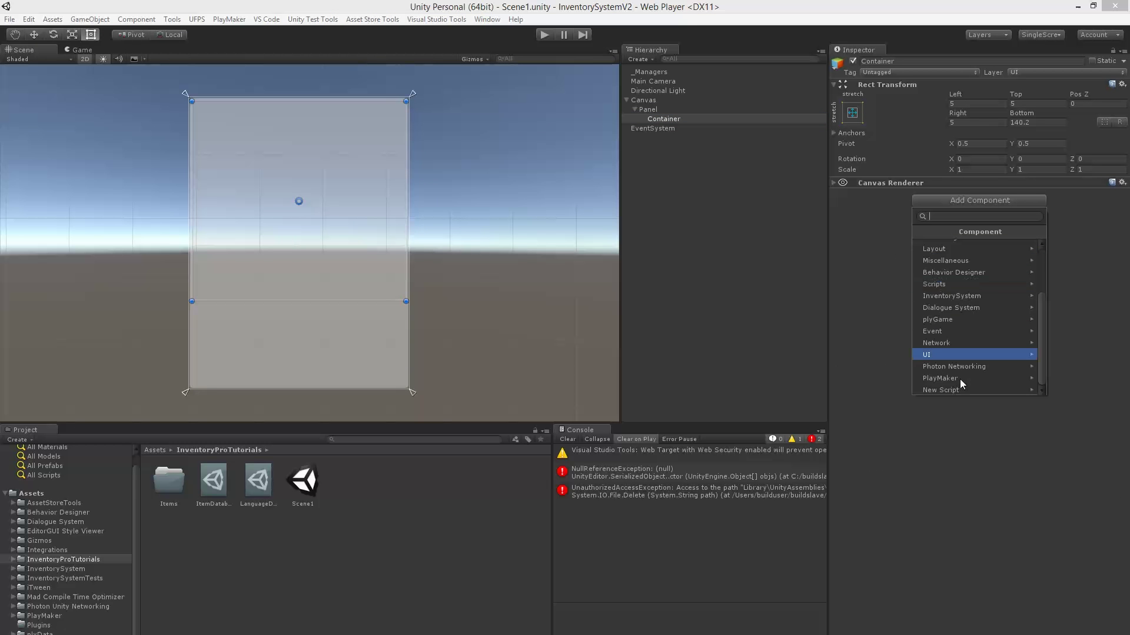
pyautogui.click(958, 249)
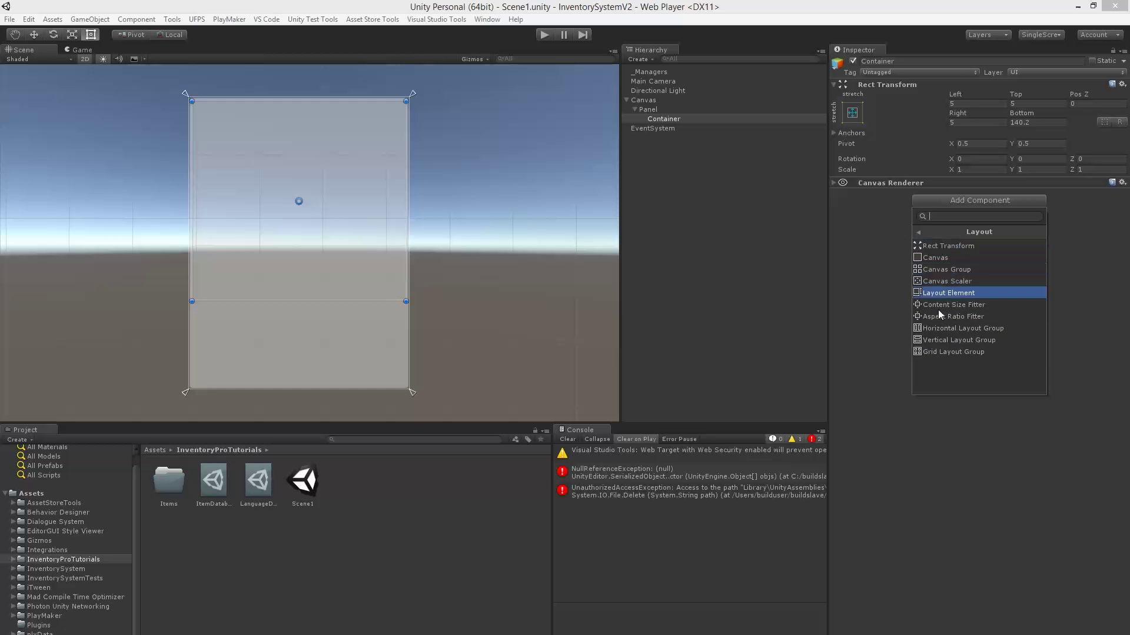
pyautogui.click(940, 352)
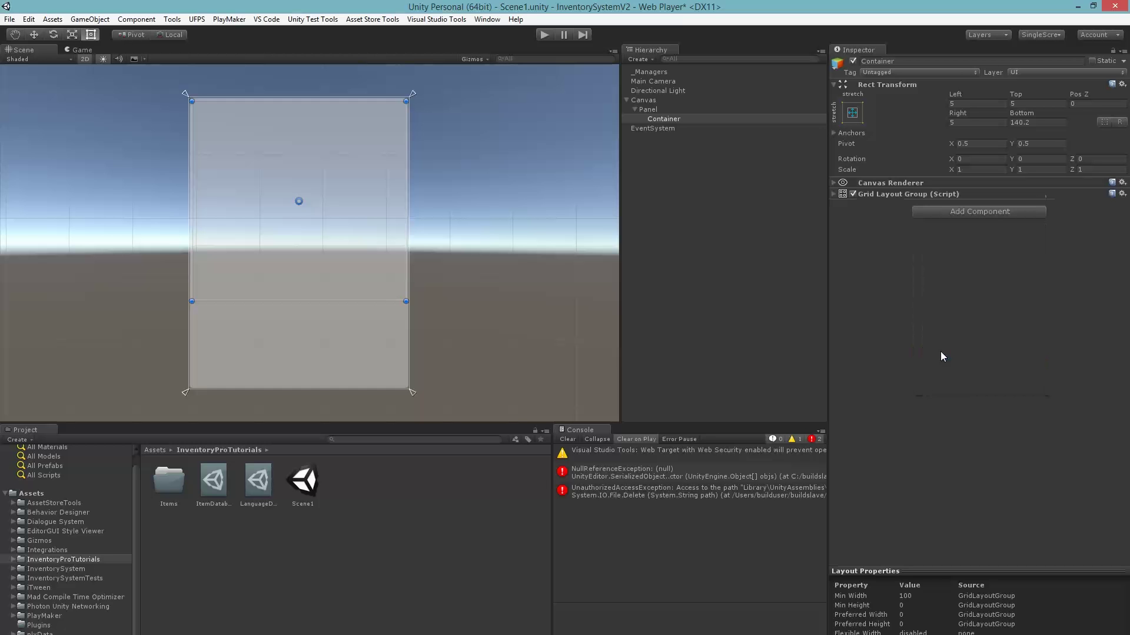
# - Set the Container's grid cell size to 40 by 40 and check the slot layout in a short Play mode run
pyautogui.click(898, 196)
pyautogui.click(963, 213)
pyautogui.write('40')
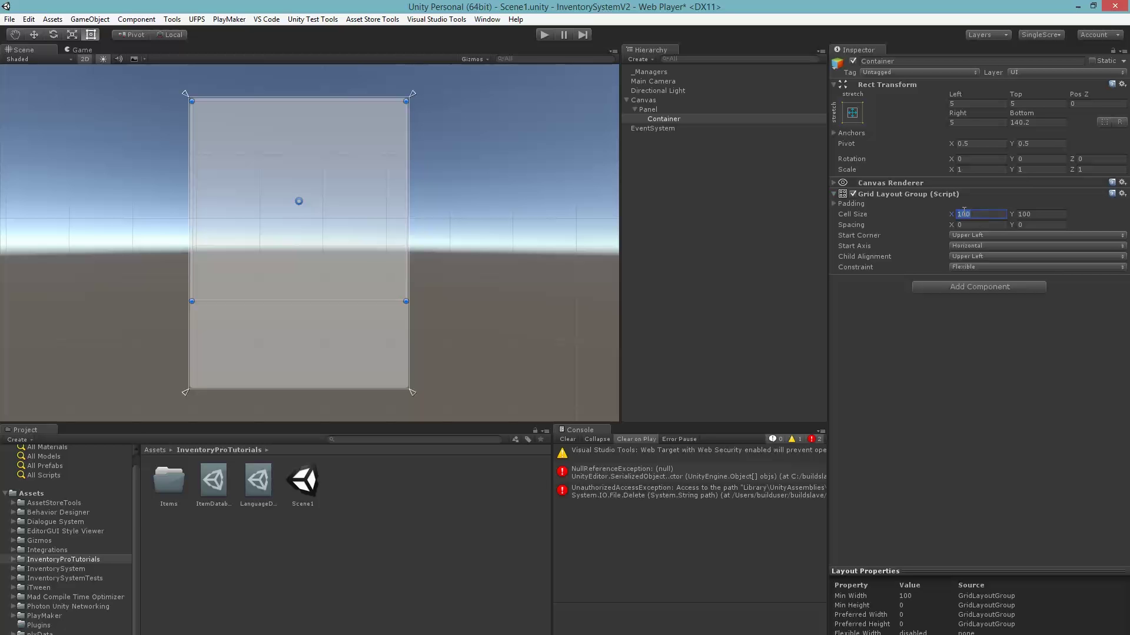
pyautogui.press('Tab')
pyautogui.write('40')
pyautogui.click(1042, 213)
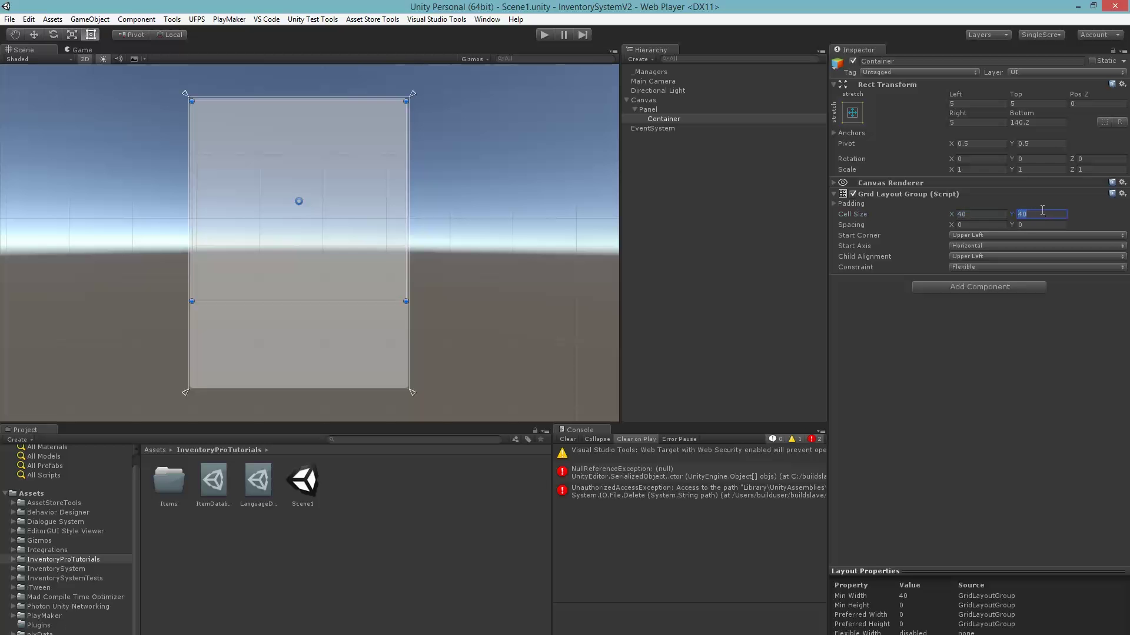
pyautogui.click(544, 35)
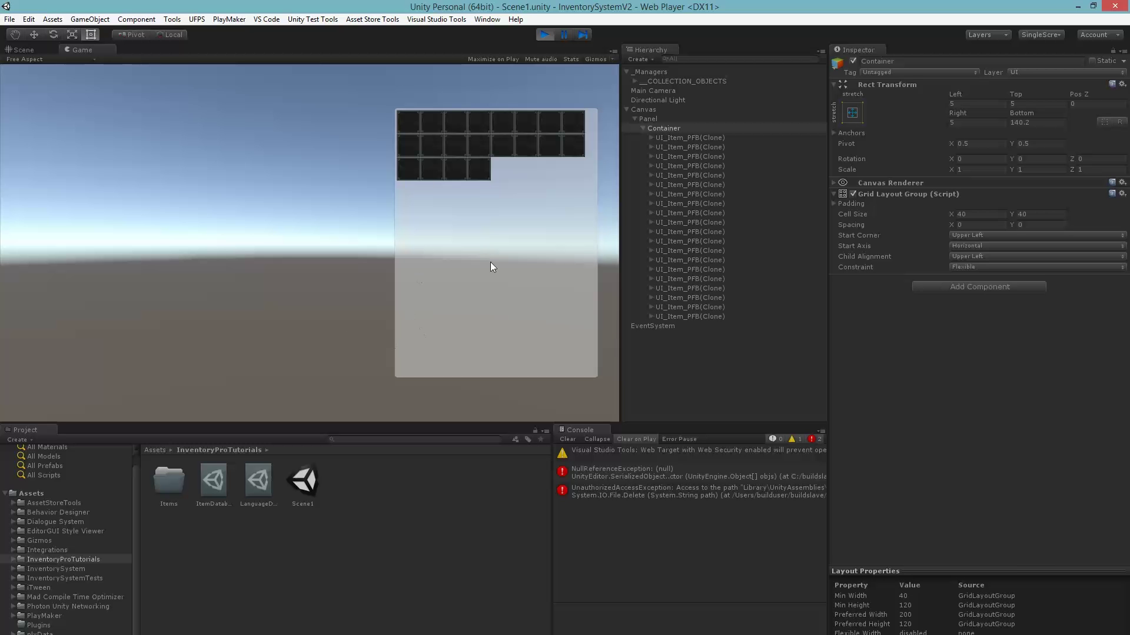
pyautogui.click(545, 36)
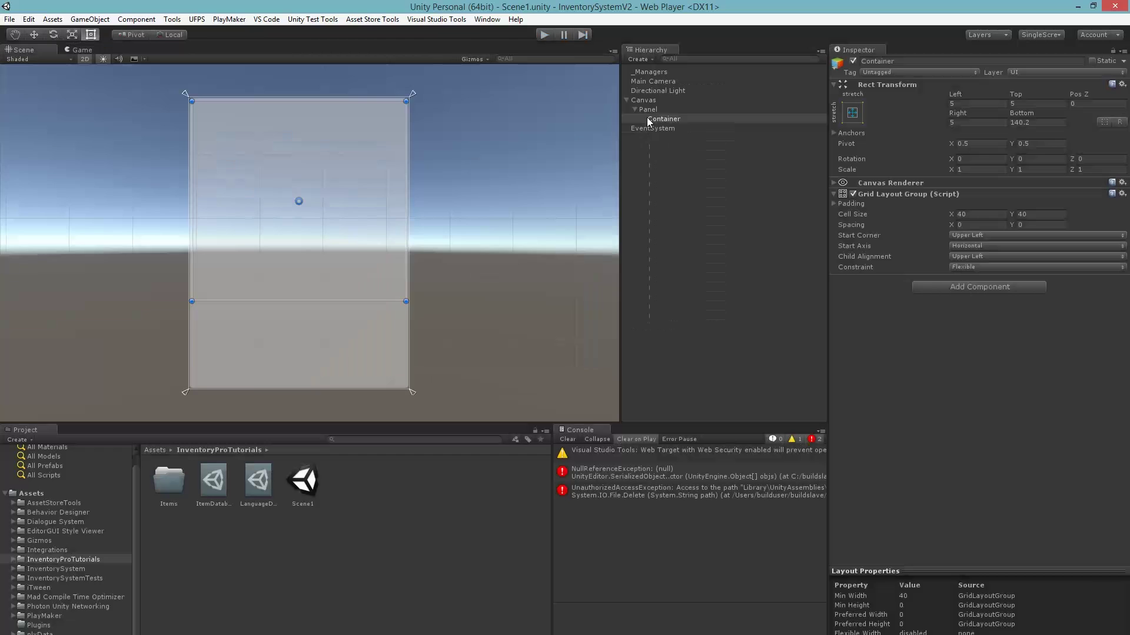
# - Add the Draggable Window component to the Panel and review its drag speed, bounds and bring-to-foreground settings
pyautogui.click(647, 109)
pyautogui.scroll(-10, 938, 412)
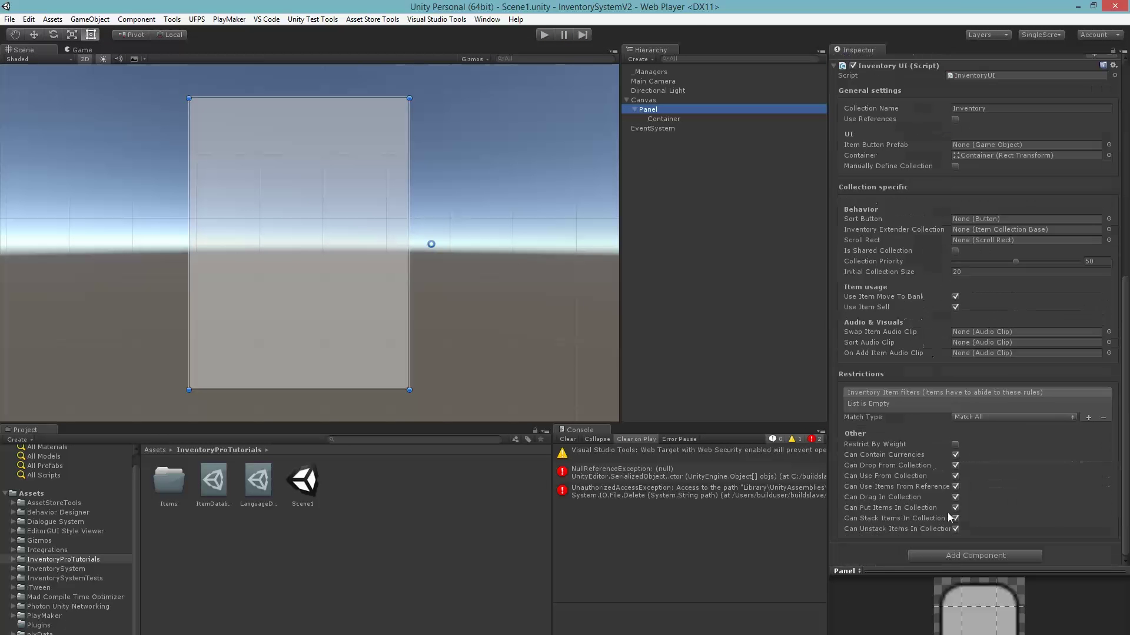
pyautogui.click(938, 556)
pyautogui.write('draggab')
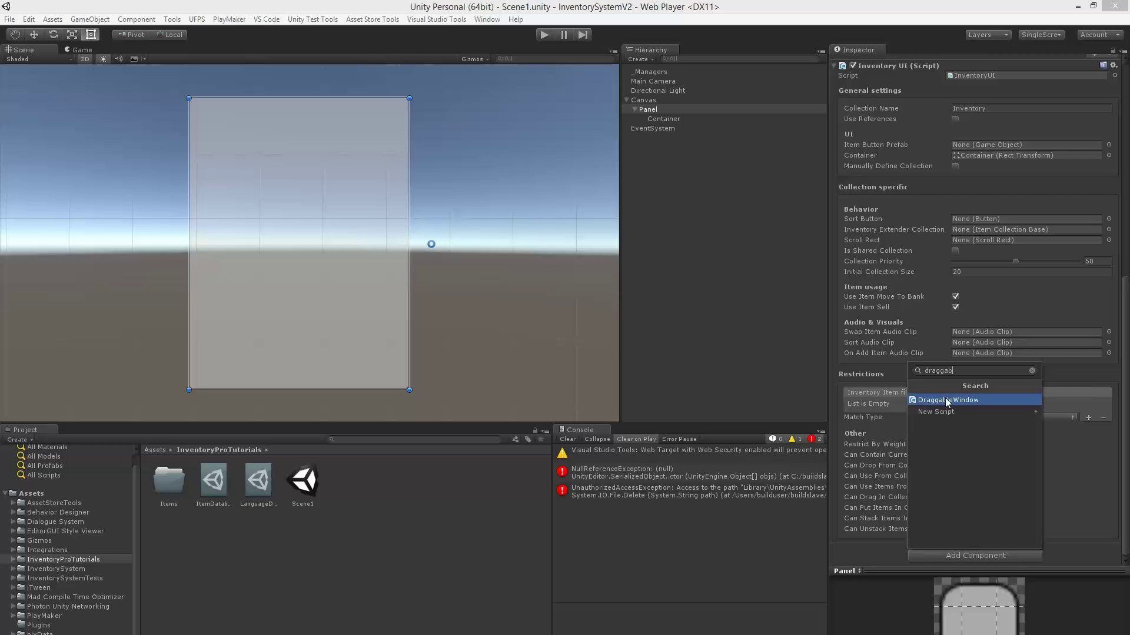
pyautogui.click(947, 401)
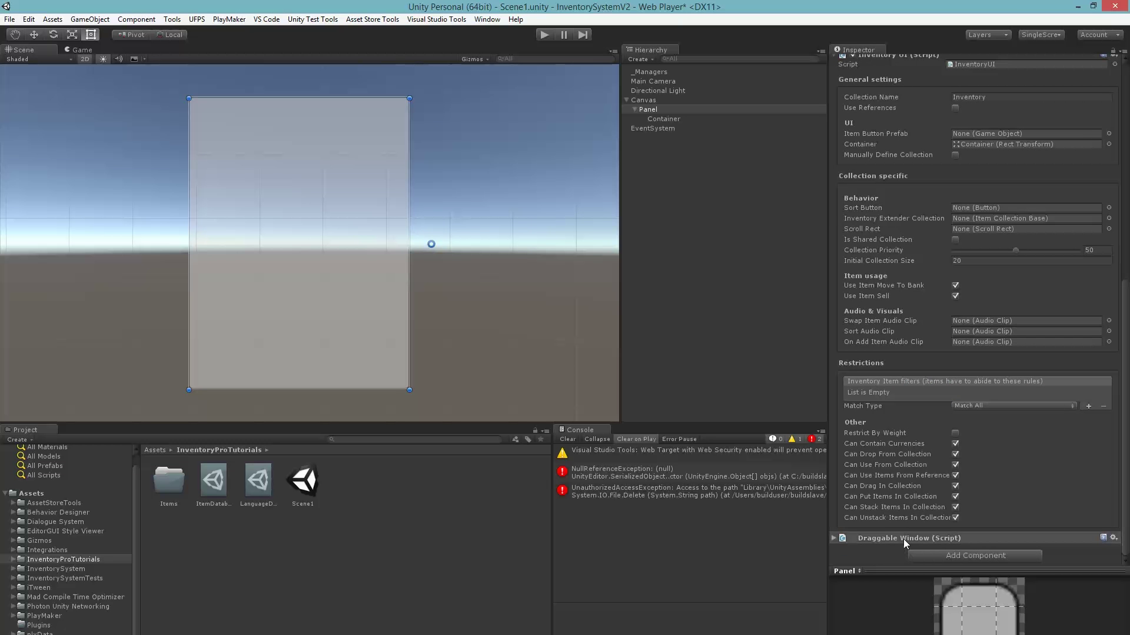
pyautogui.scroll(-3, 946, 391)
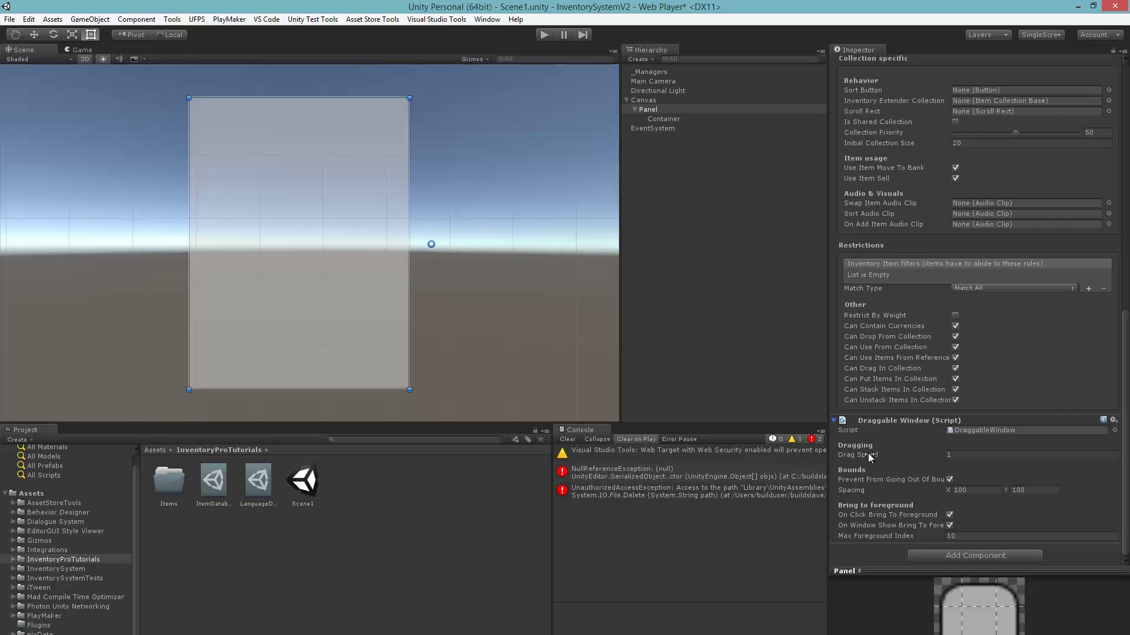
pyautogui.click(904, 457)
pyautogui.click(857, 479)
pyautogui.click(877, 519)
pyautogui.click(882, 525)
pyautogui.click(866, 540)
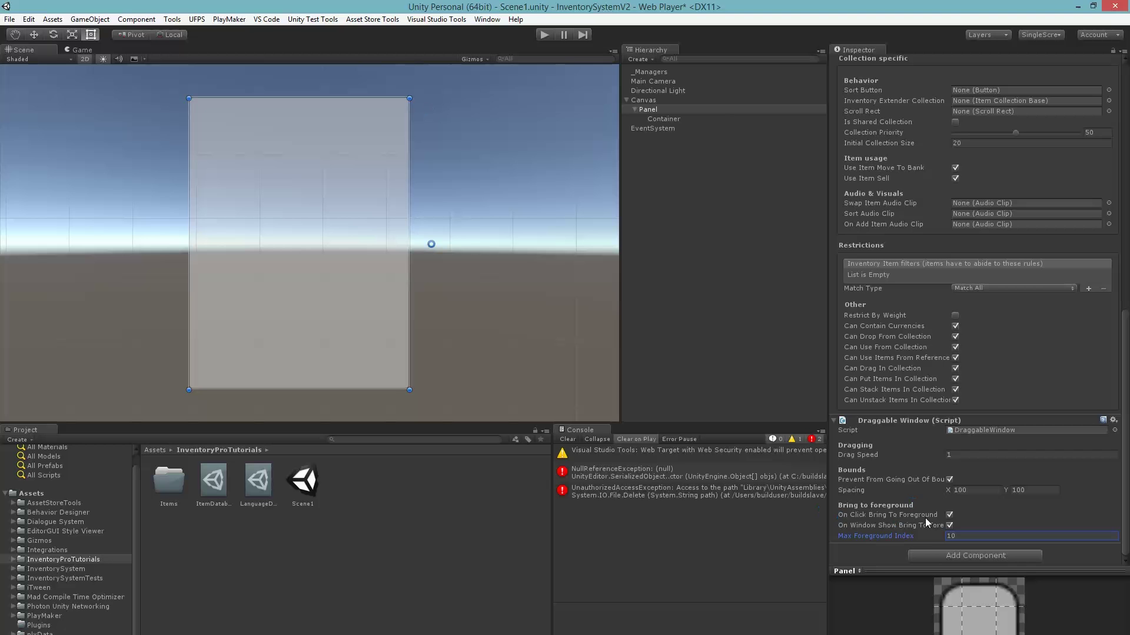
# - Save the scene and test moving the open inventory window in Play mode
pyautogui.hotkey('ctrl', 's')
pyautogui.click(544, 35)
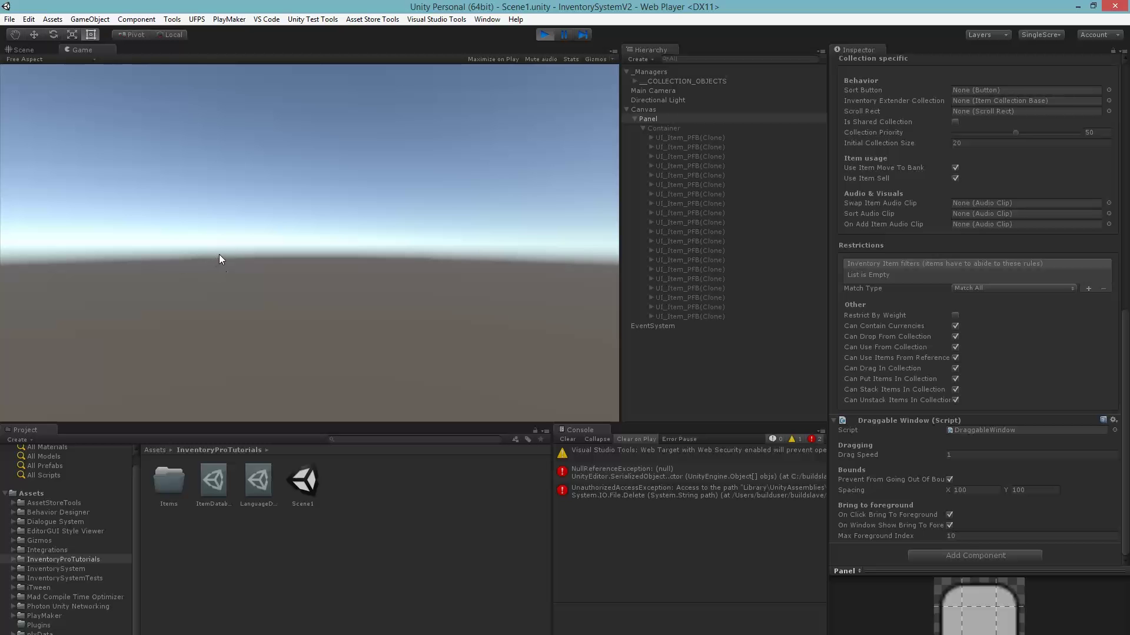
pyautogui.press('i')
pyautogui.moveTo(485, 214); pyautogui.dragTo(418, 243)
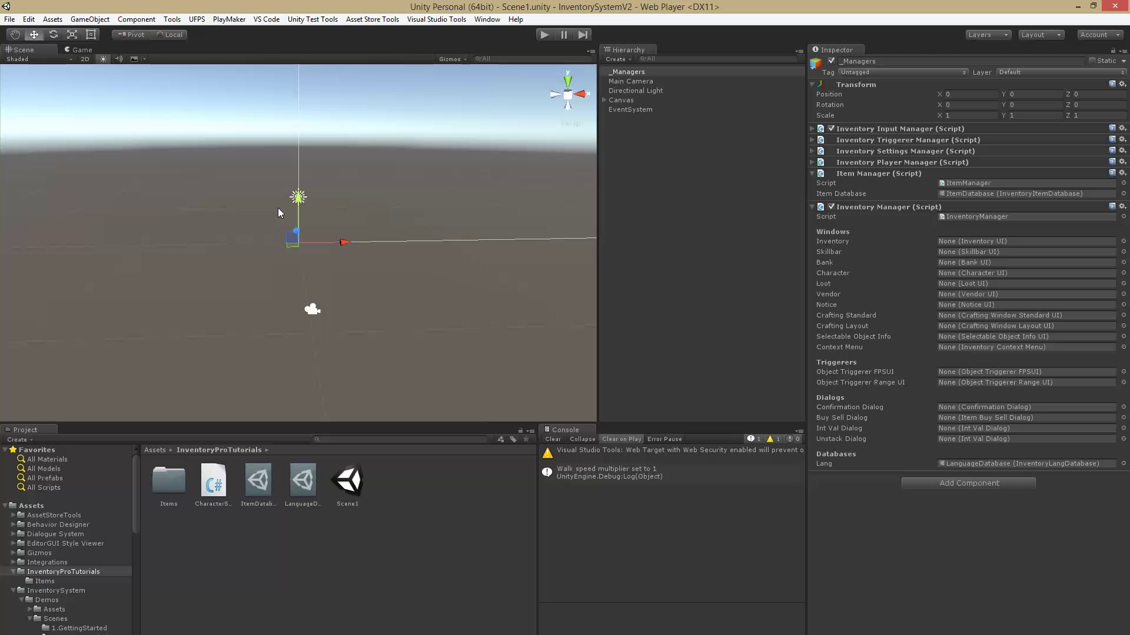
# - Place the ThirdPersonController prefab from the ThirdPersonCharacter Prefabs folder in the scene at about X -0.54, Y 3.52, Z -10.47
pyautogui.scroll(-8, 76, 597)
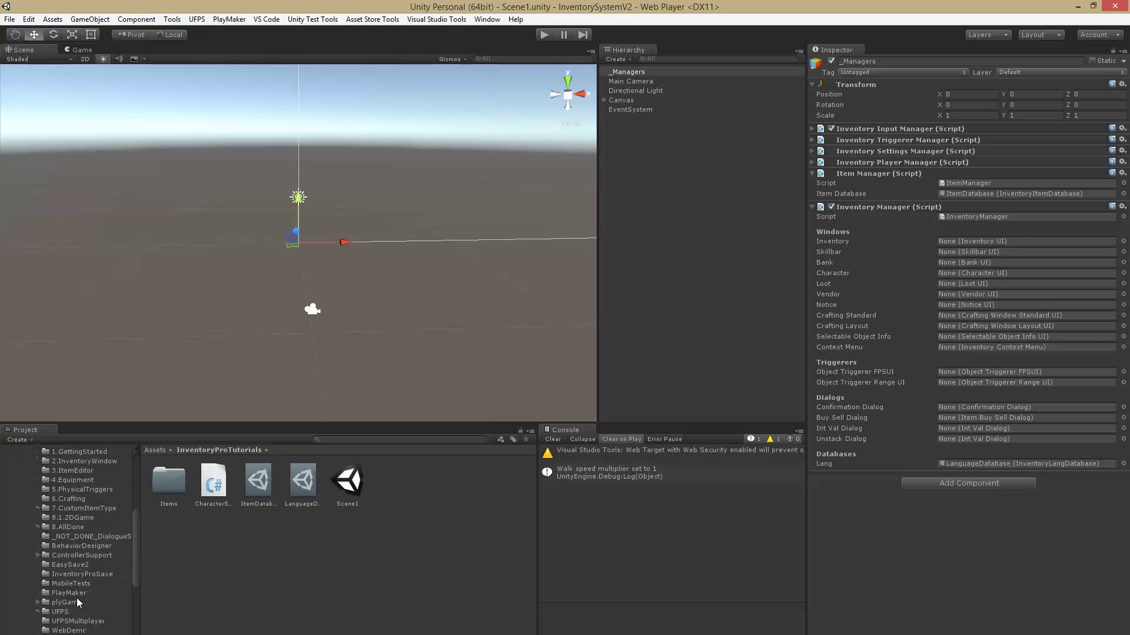
pyautogui.scroll(-6, 44, 557)
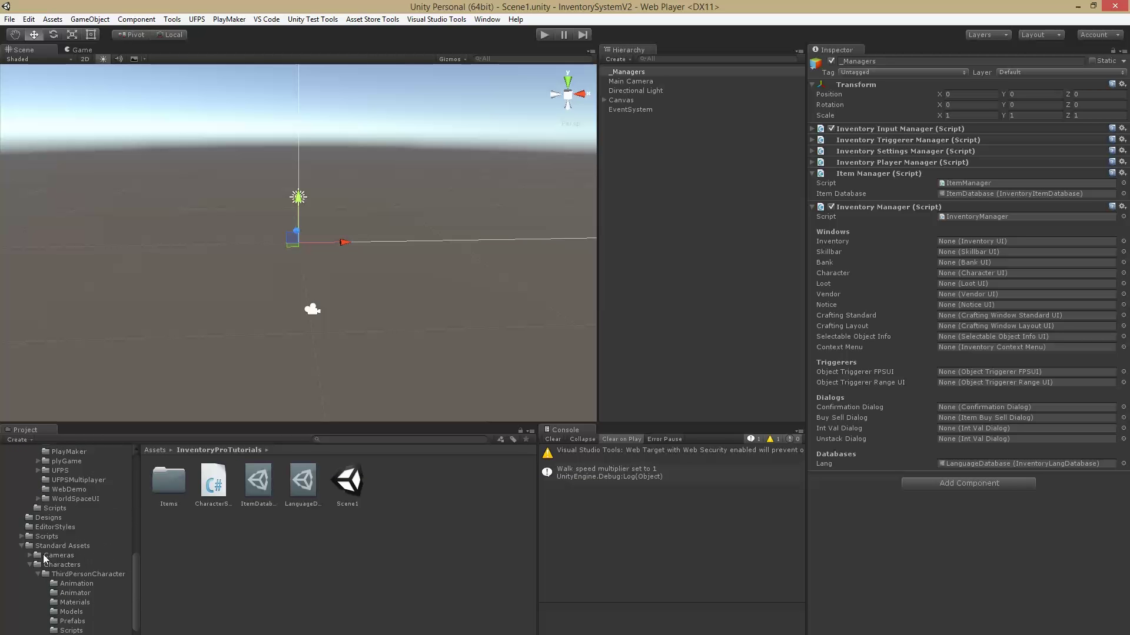
pyautogui.scroll(-2, 93, 544)
pyautogui.click(73, 538)
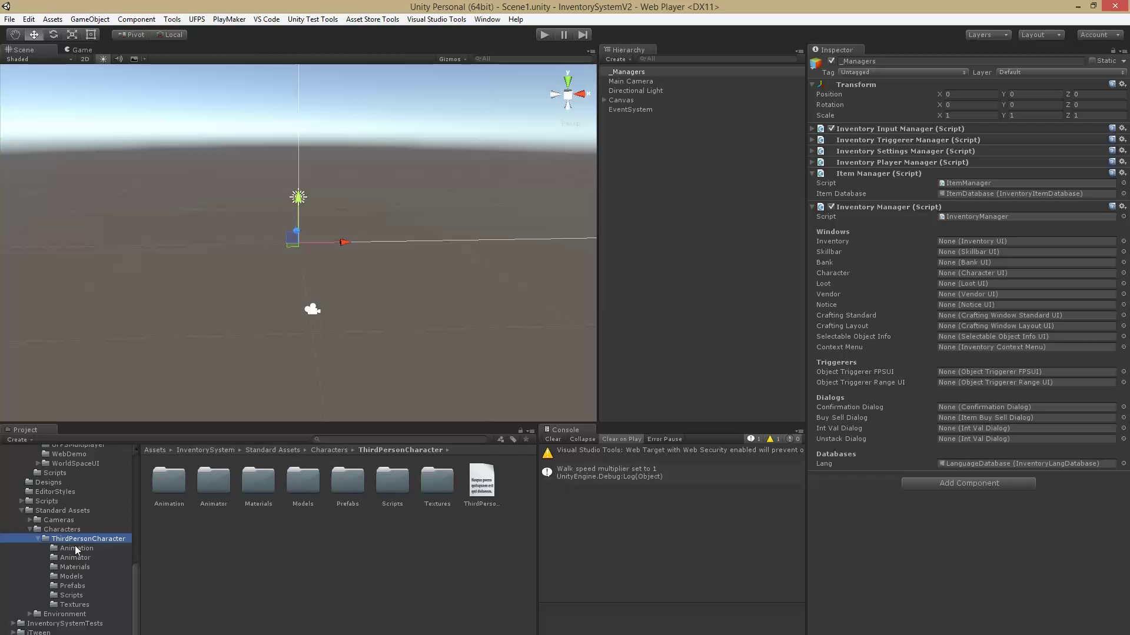
pyautogui.click(73, 585)
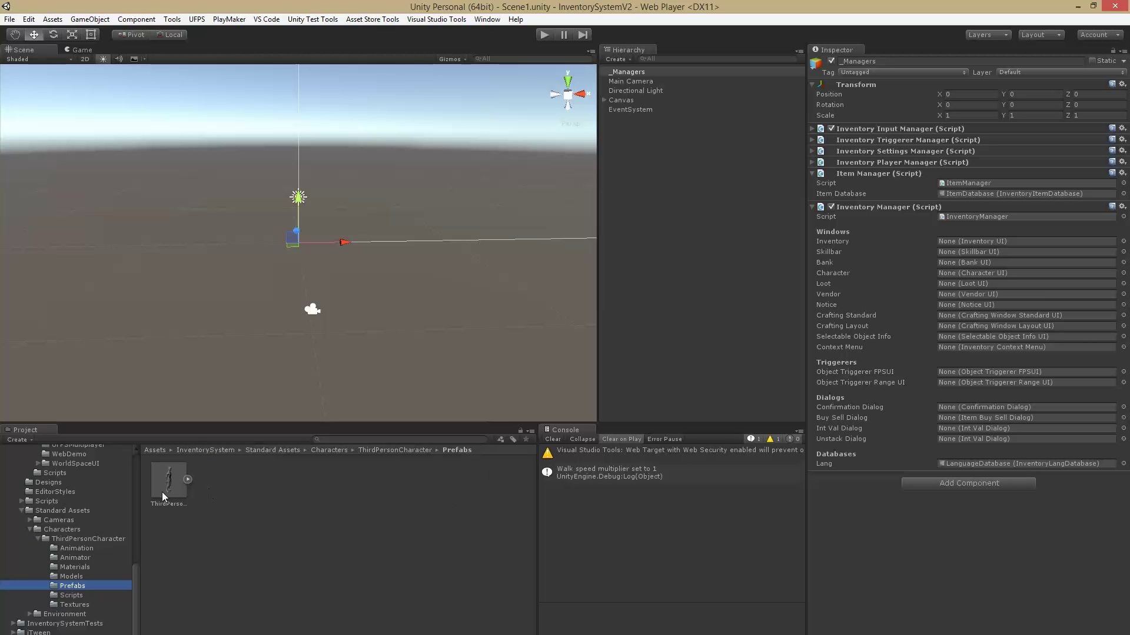
pyautogui.moveTo(169, 483); pyautogui.dragTo(298, 248)
pyautogui.moveTo(329, 177); pyautogui.dragTo(265, 178, button='right')
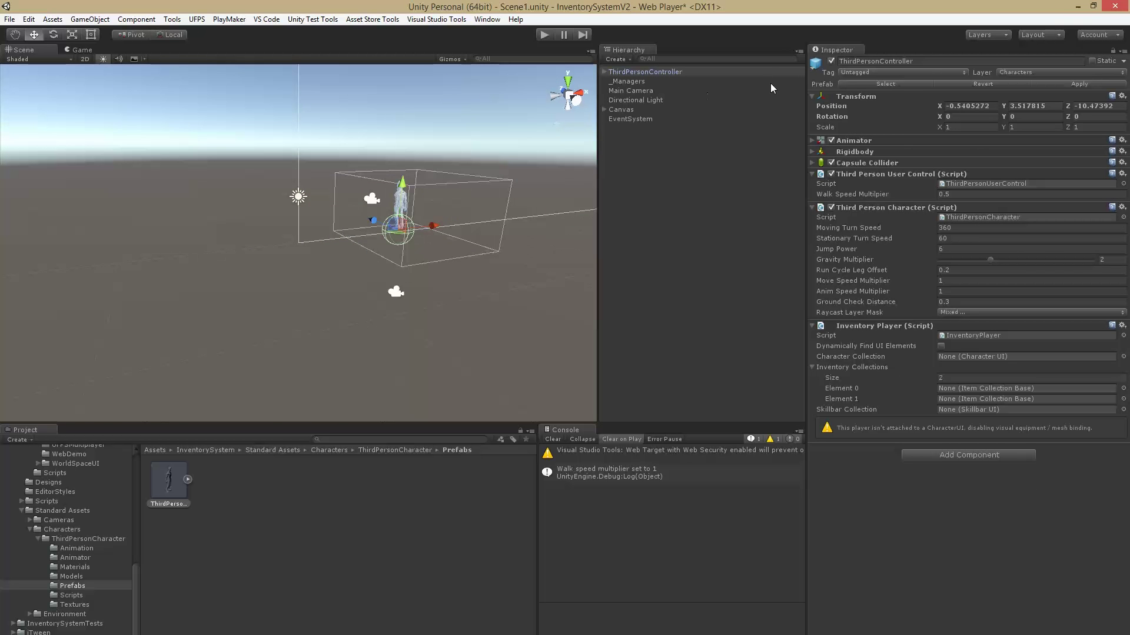
# - Reset the ThirdPersonController's position to 0, 0, 0 and add a 3D Plane at the origin as ground beneath it
pyautogui.click(1121, 96)
pyautogui.click(1021, 106)
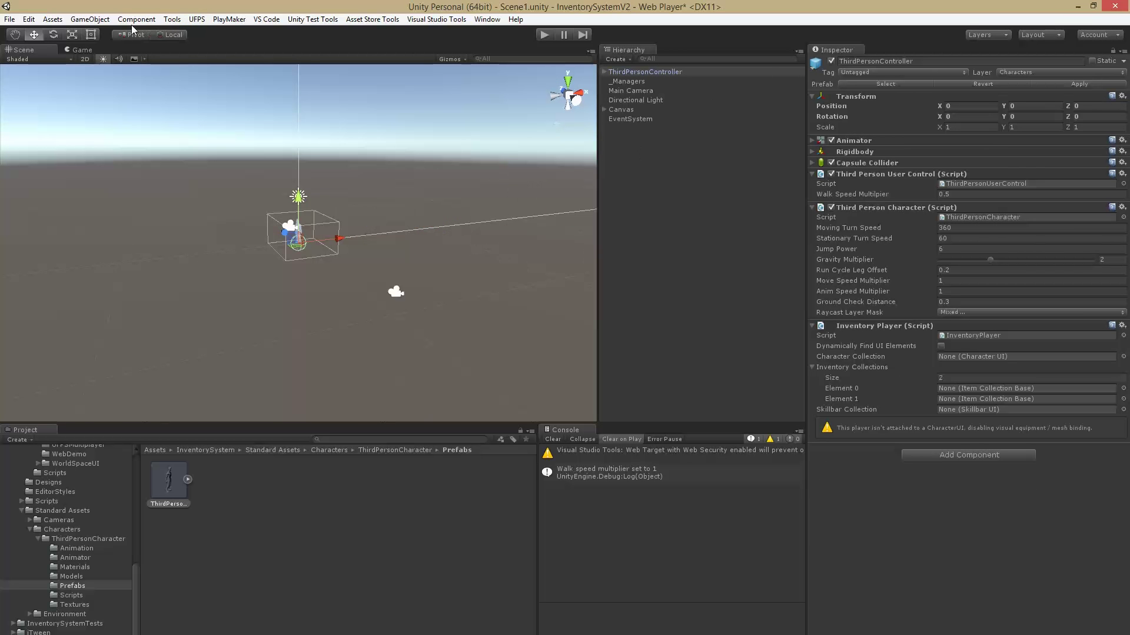
pyautogui.click(90, 18)
pyautogui.moveTo(26, 125)
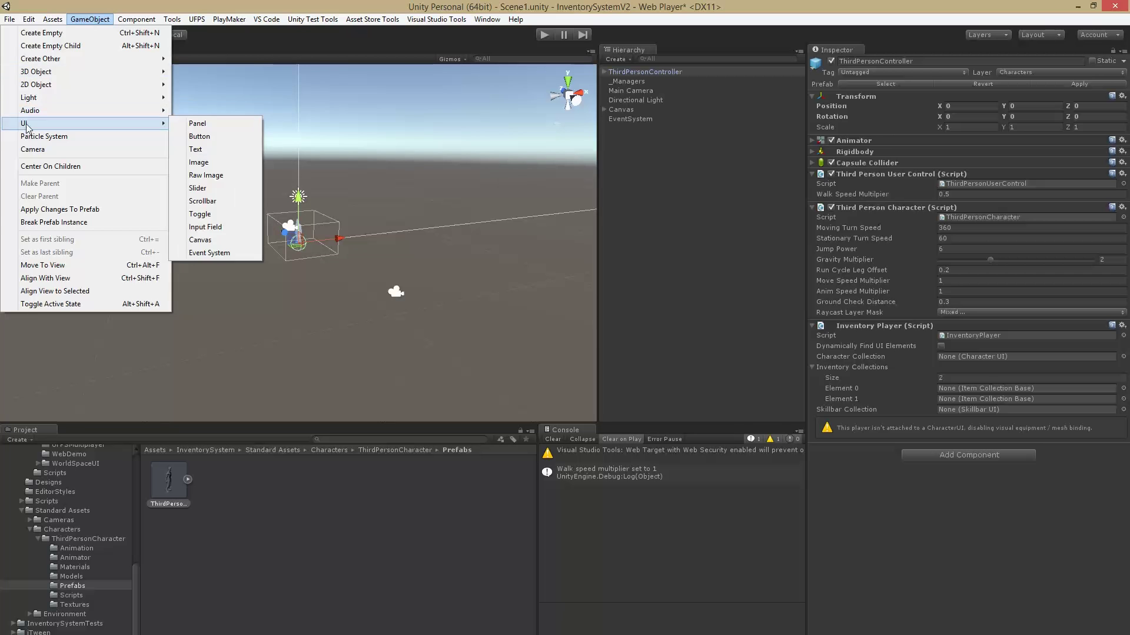
pyautogui.moveTo(35, 71)
pyautogui.click(197, 123)
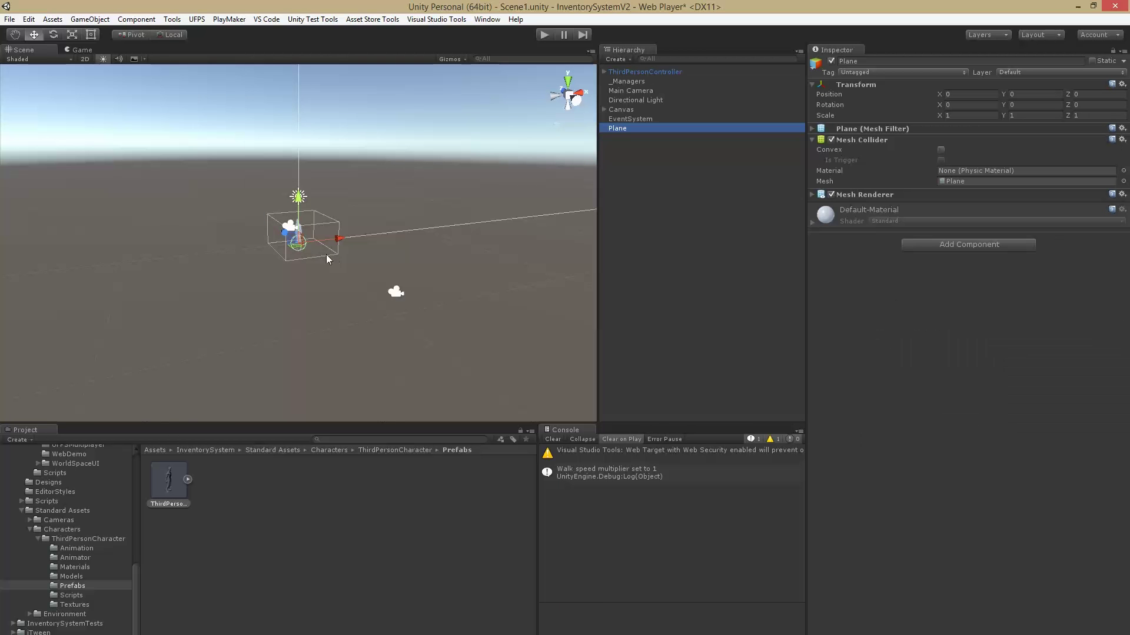
pyautogui.scroll(3, 328, 259)
pyautogui.keyDown('alt'); pyautogui.moveTo(328, 259); pyautogui.dragTo(353, 223); pyautogui.keyUp('alt')
# - On the ThirdPersonController's Inventory Player component, set the Inventory Collections size to 1 and assign the Canvas's Panel as Element 0
pyautogui.click(642, 71)
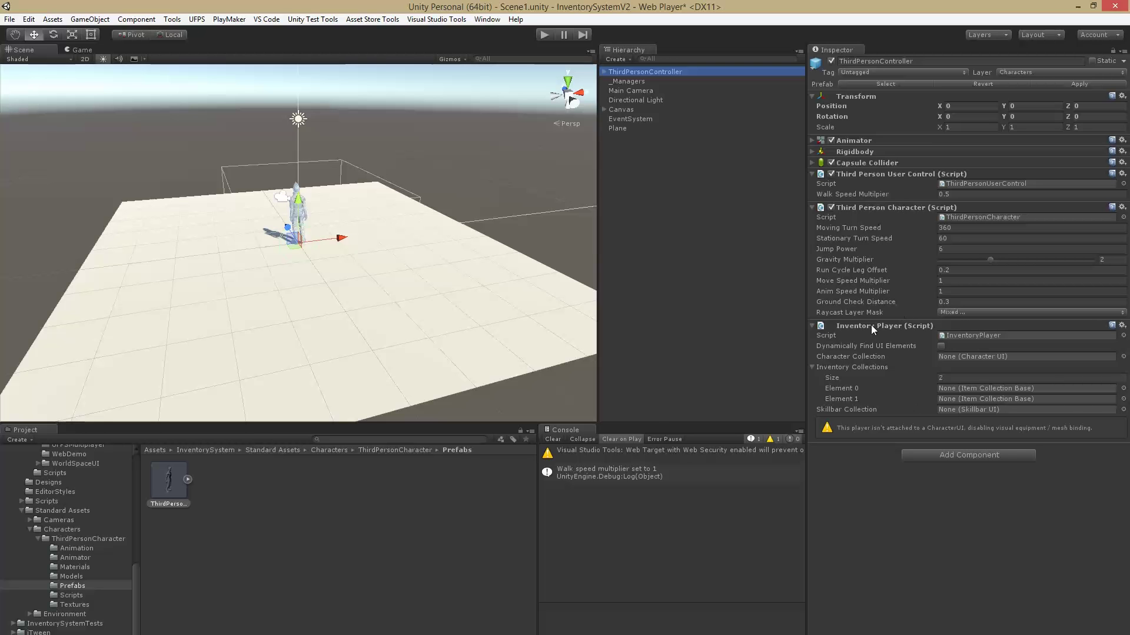
pyautogui.click(847, 355)
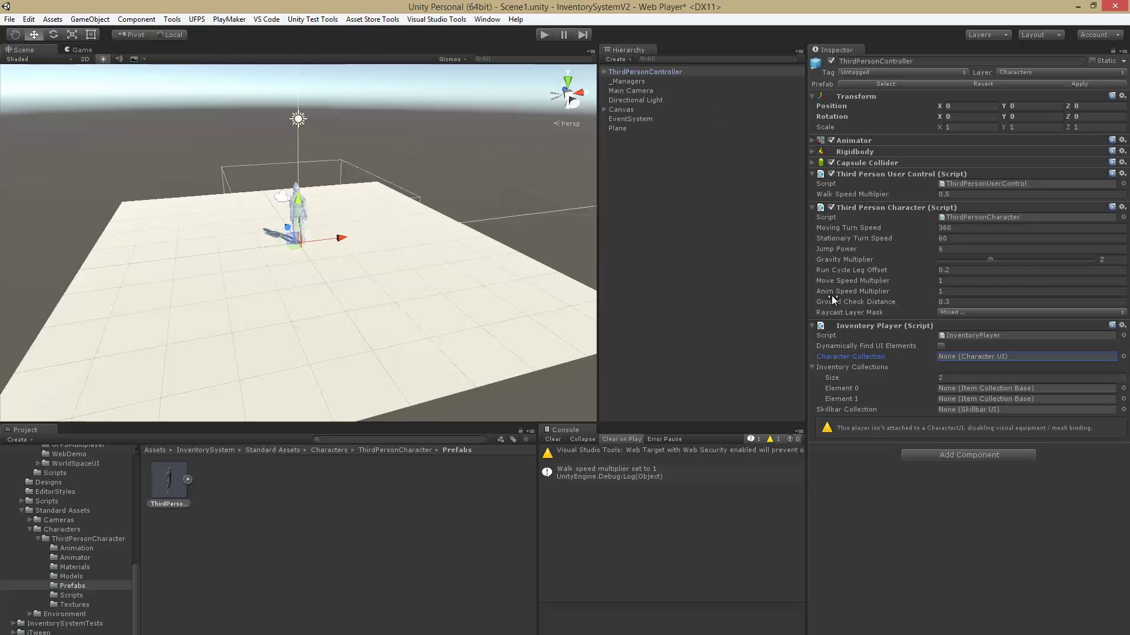
pyautogui.click(940, 379)
pyautogui.write('1')
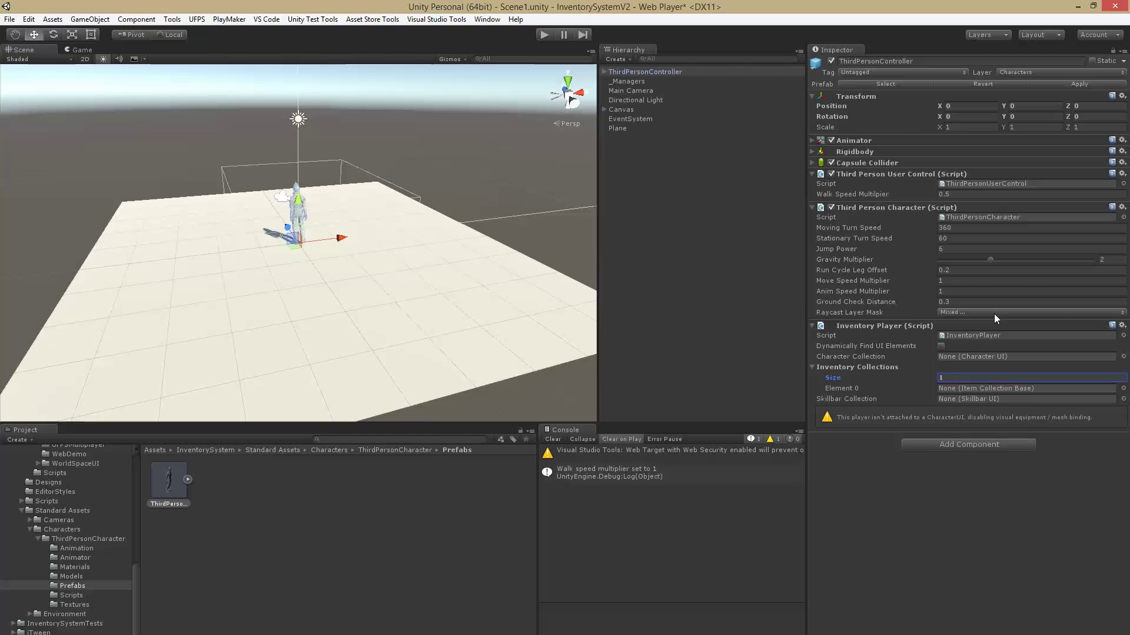
pyautogui.click(849, 389)
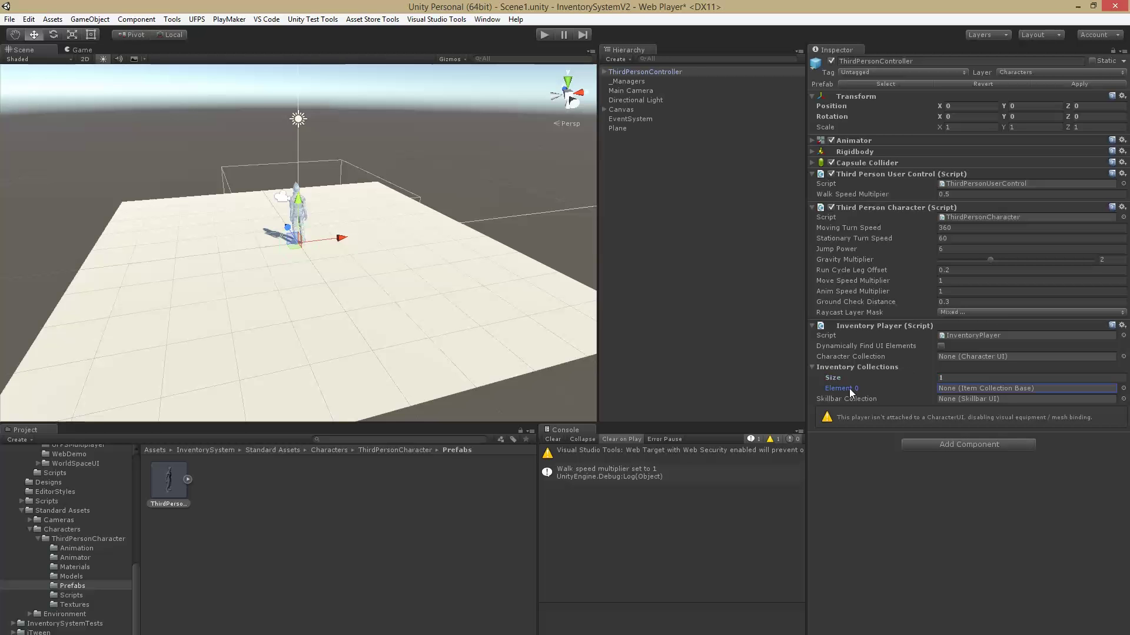
pyautogui.click(603, 109)
pyautogui.moveTo(624, 120); pyautogui.dragTo(979, 389)
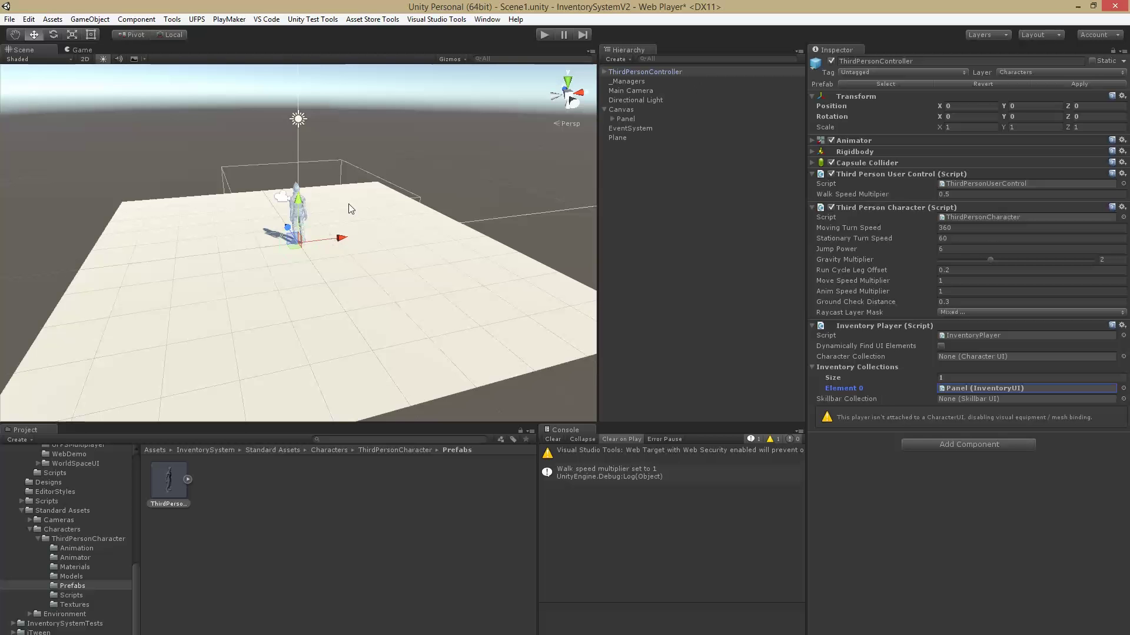
pyautogui.keyDown('alt'); pyautogui.moveTo(256, 217); pyautogui.dragTo(254, 200); pyautogui.keyUp('alt')
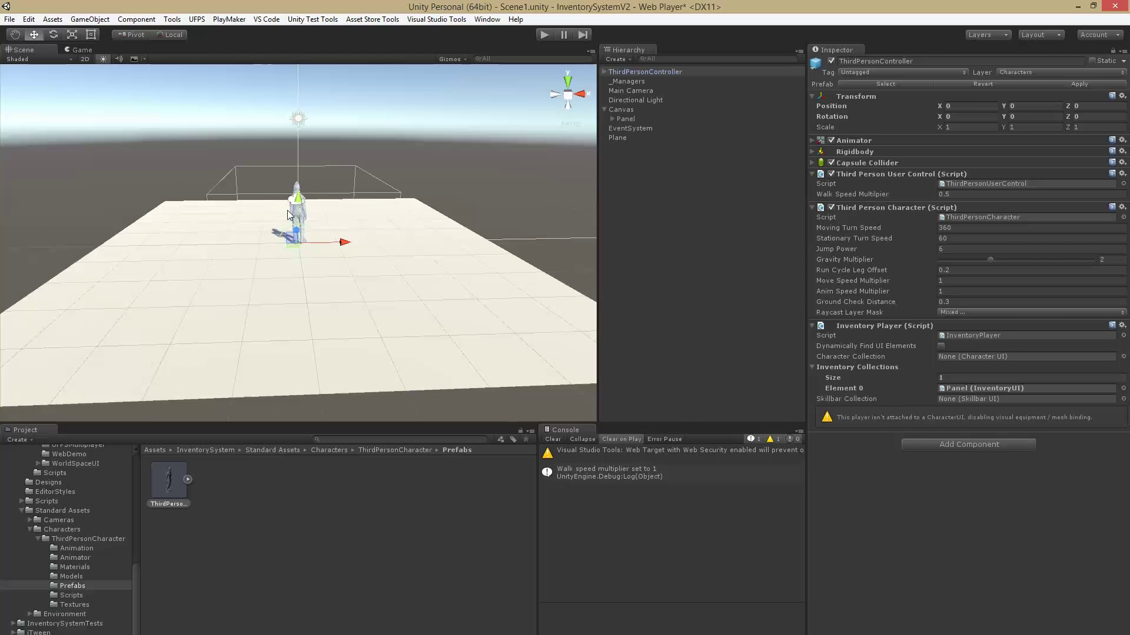
pyautogui.click(870, 400)
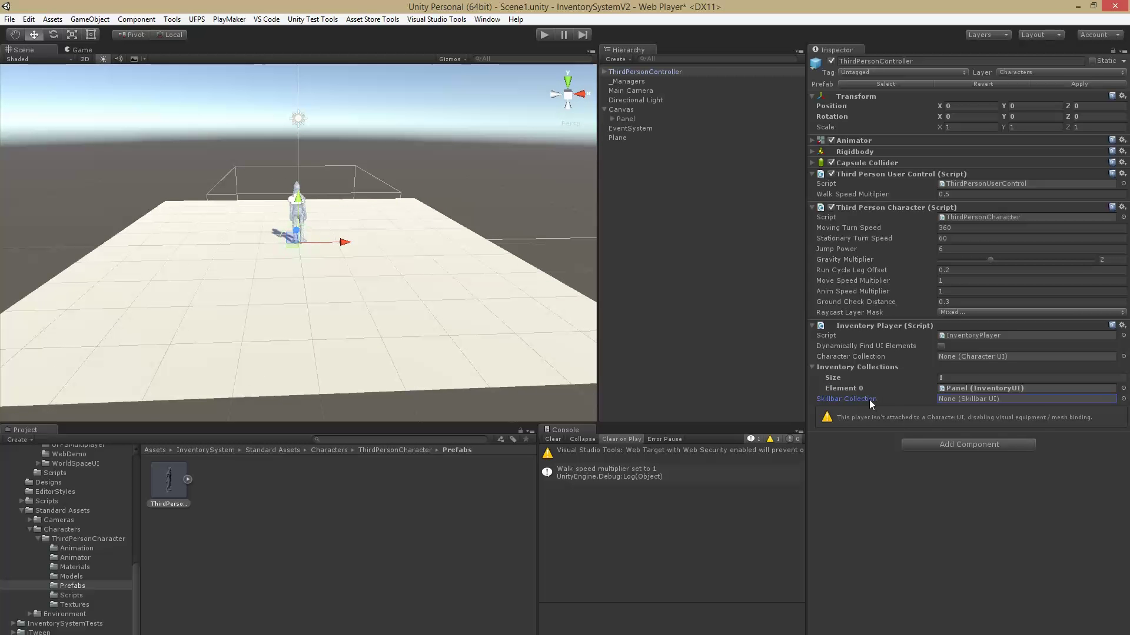
pyautogui.click(872, 355)
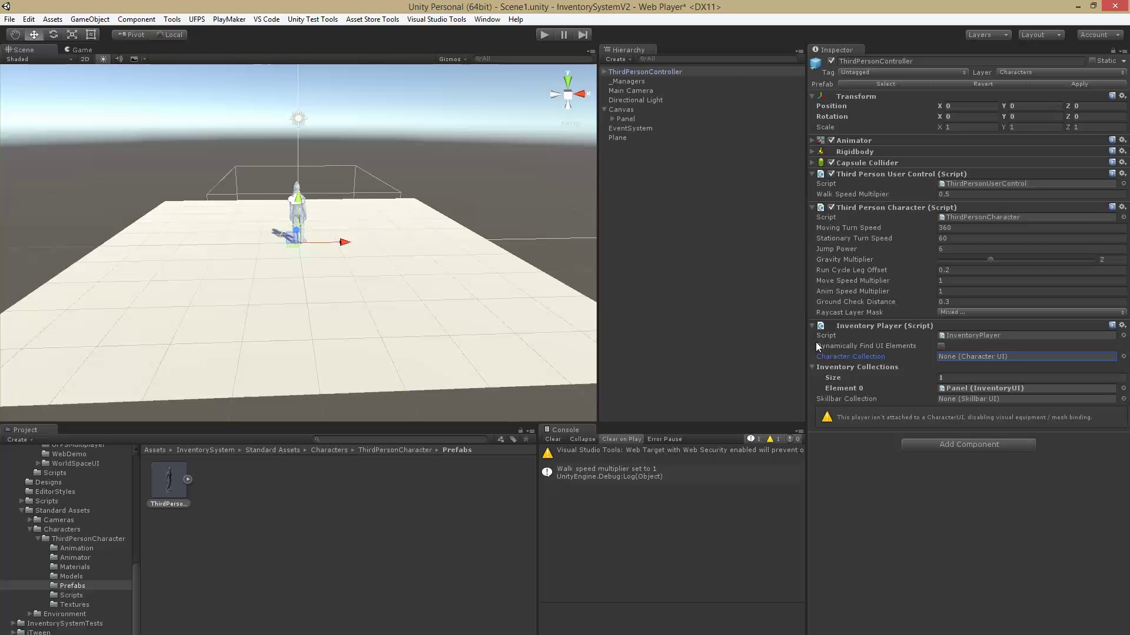